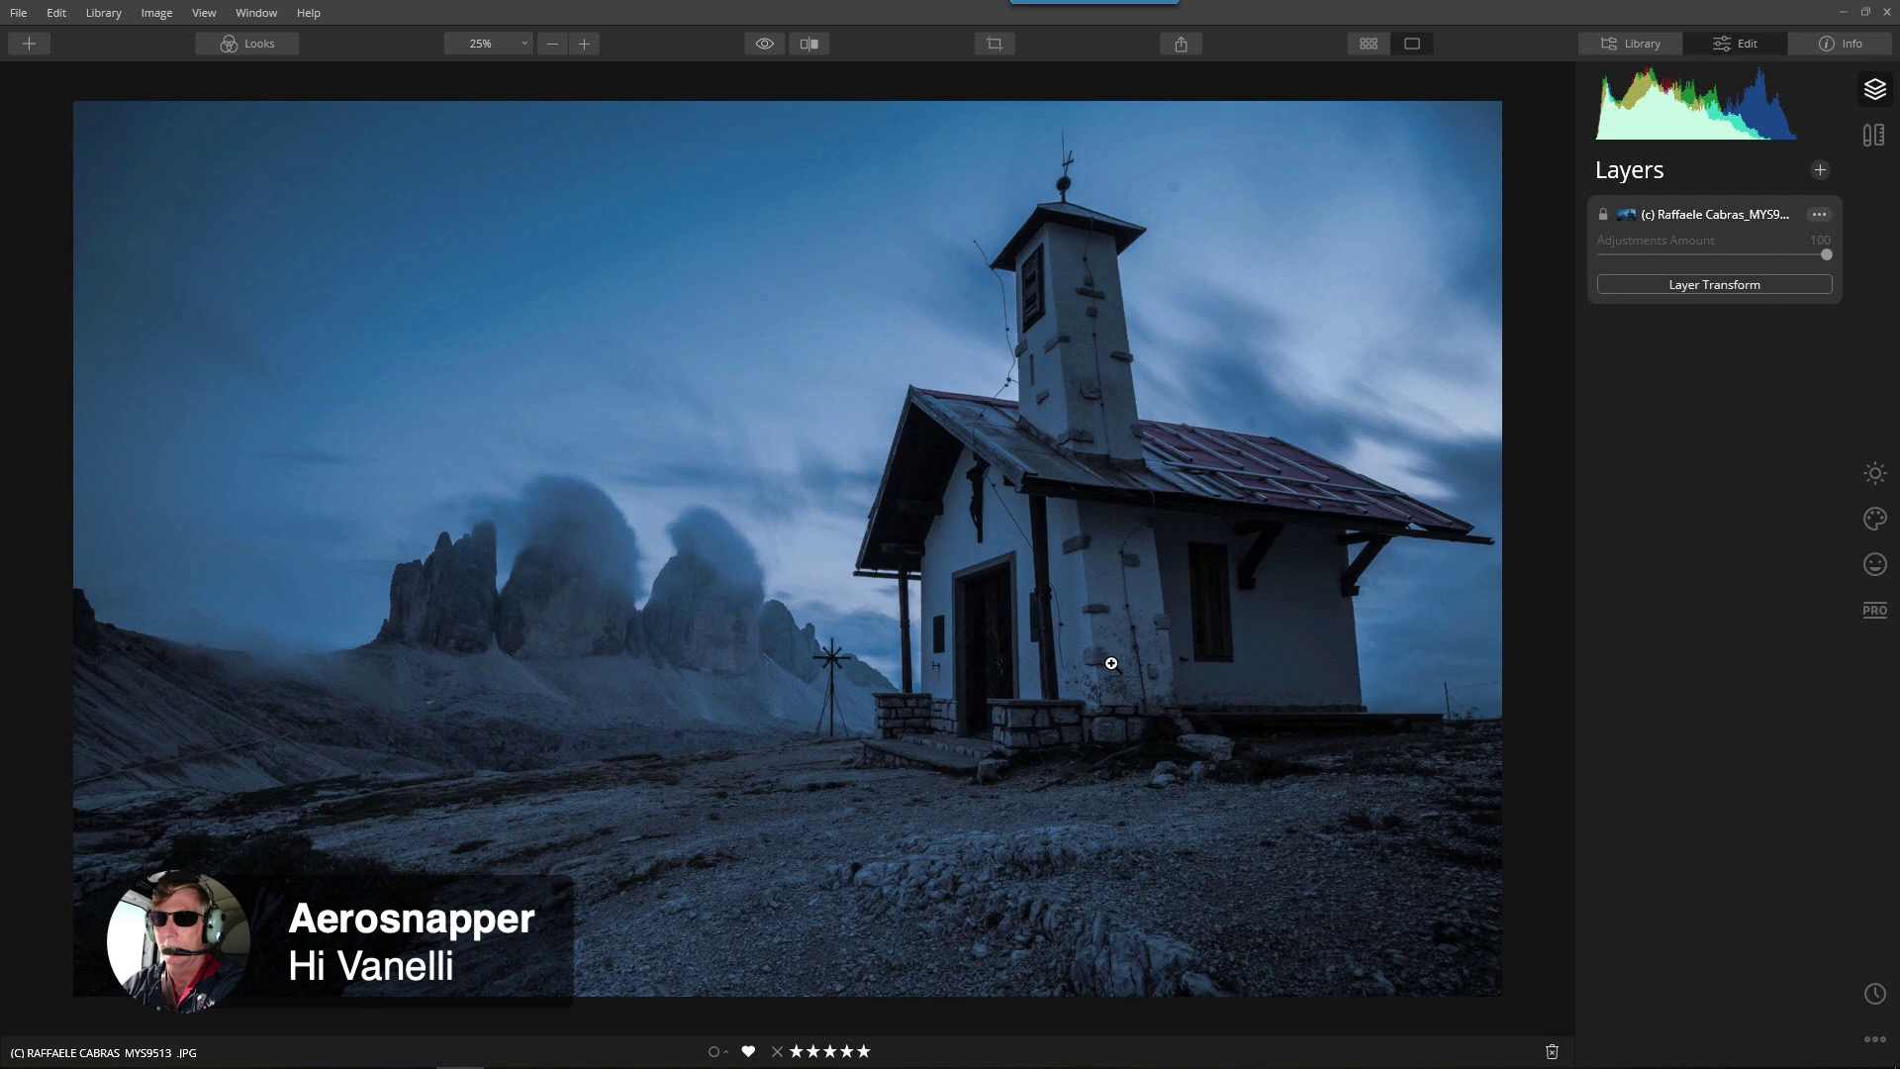
- Set AI Accent to 39 in the AI Enhance filter
{"action": "left_click", "coordinate": [1876, 485]}
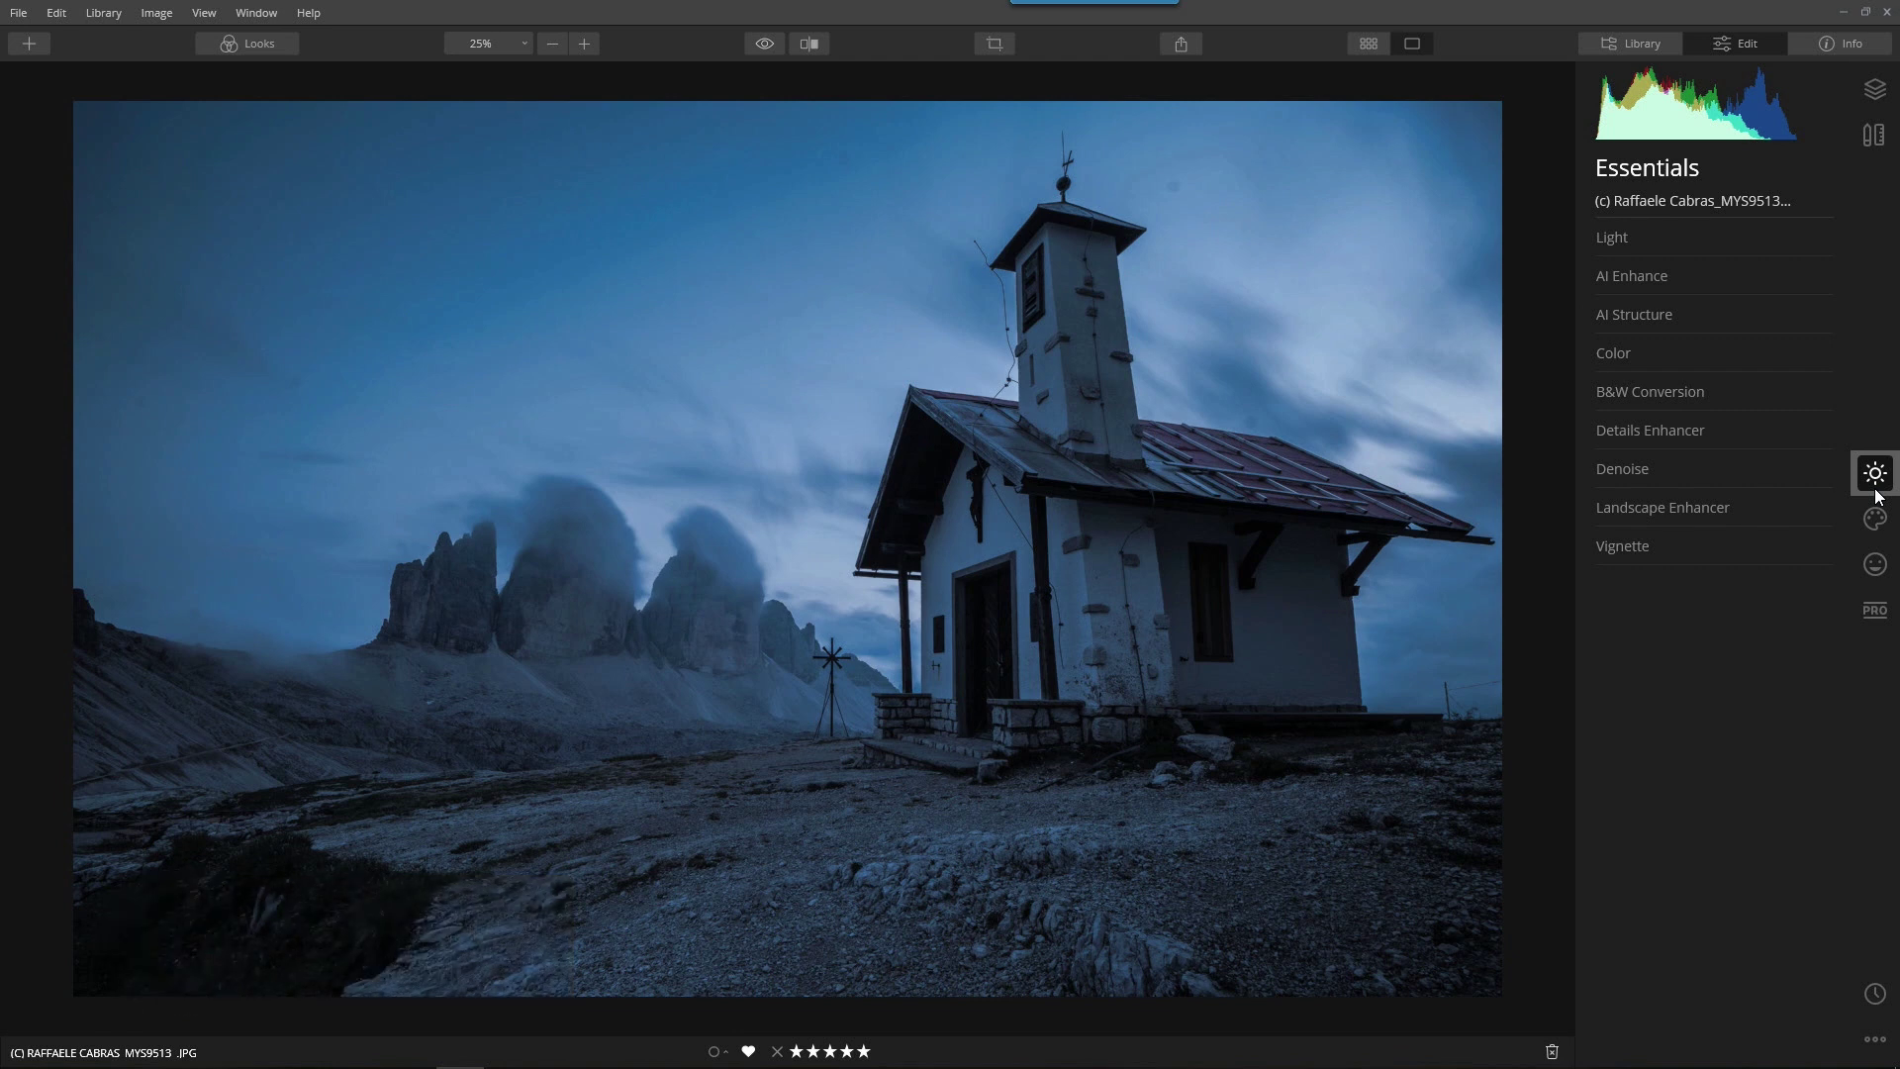
{"action": "left_click", "coordinate": [1628, 275]}
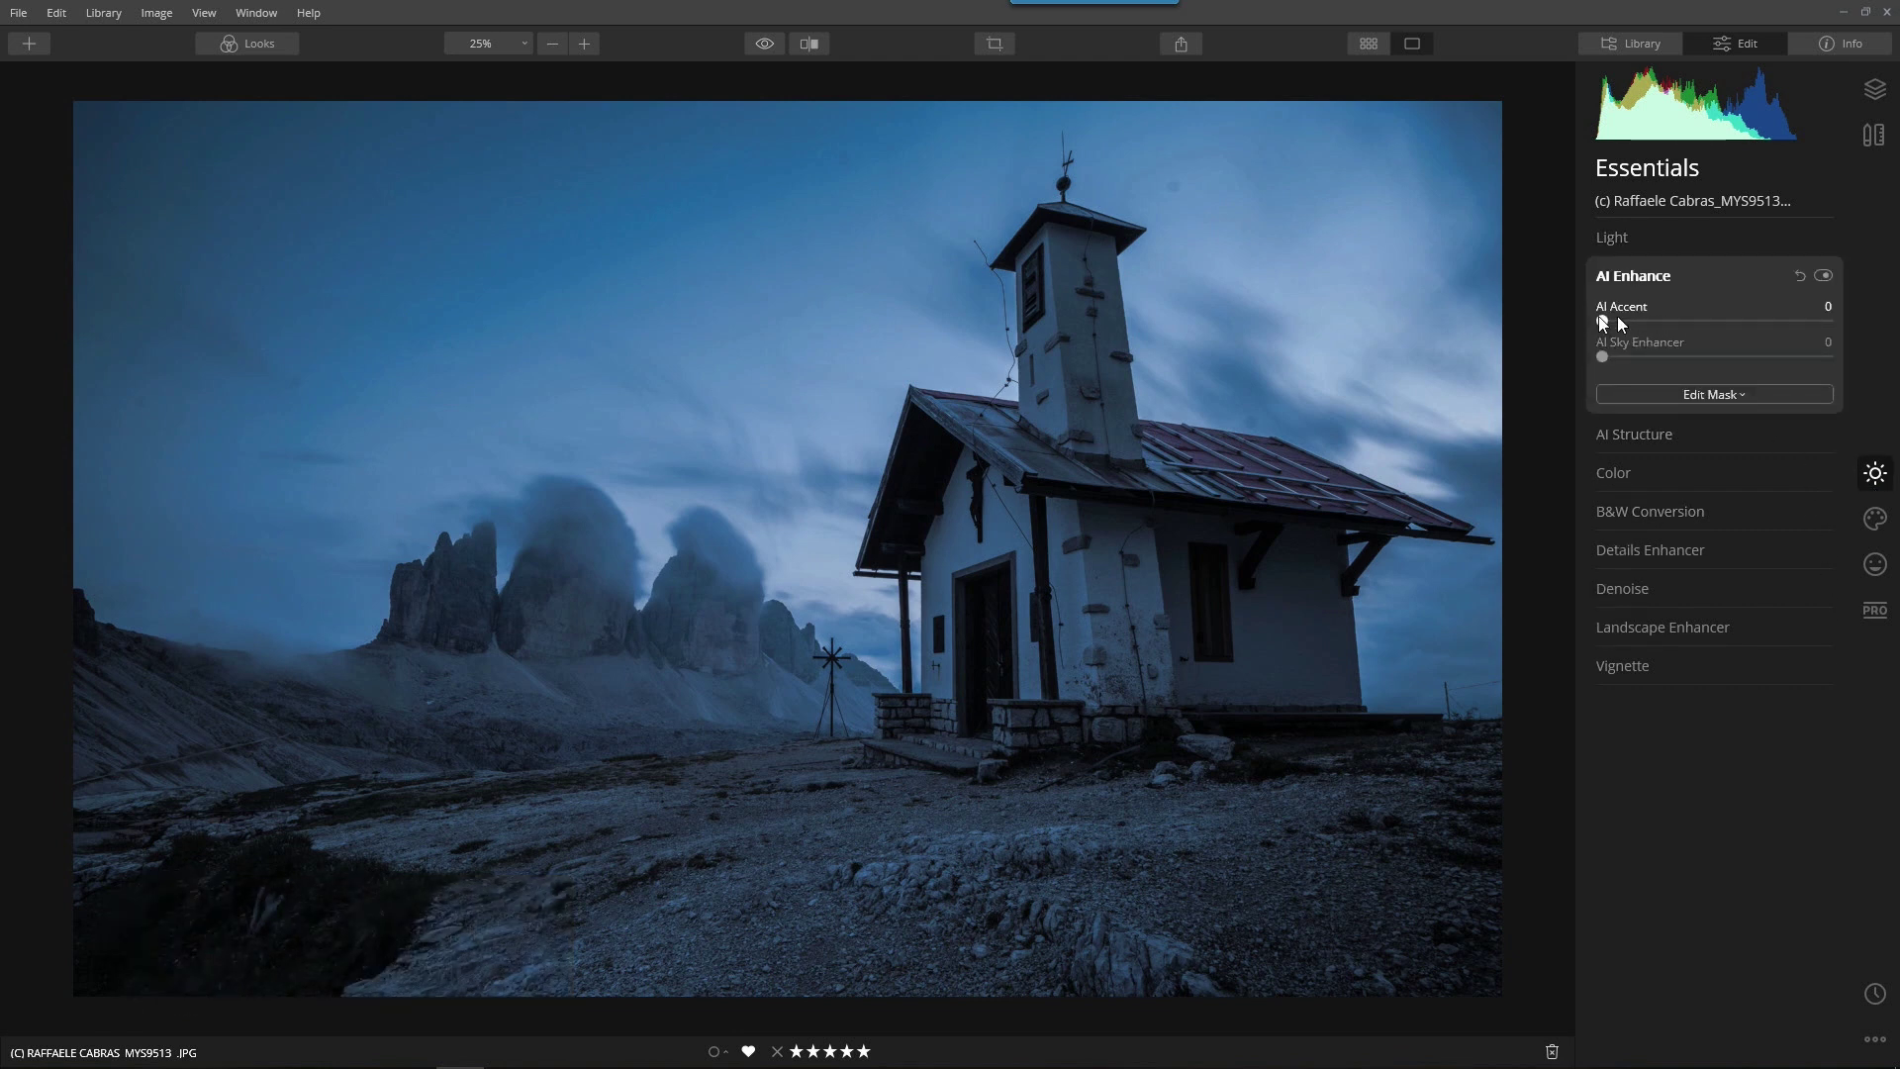
{"action": "left_click_drag", "start_coordinate": [1603, 318], "coordinate": [1690, 325]}
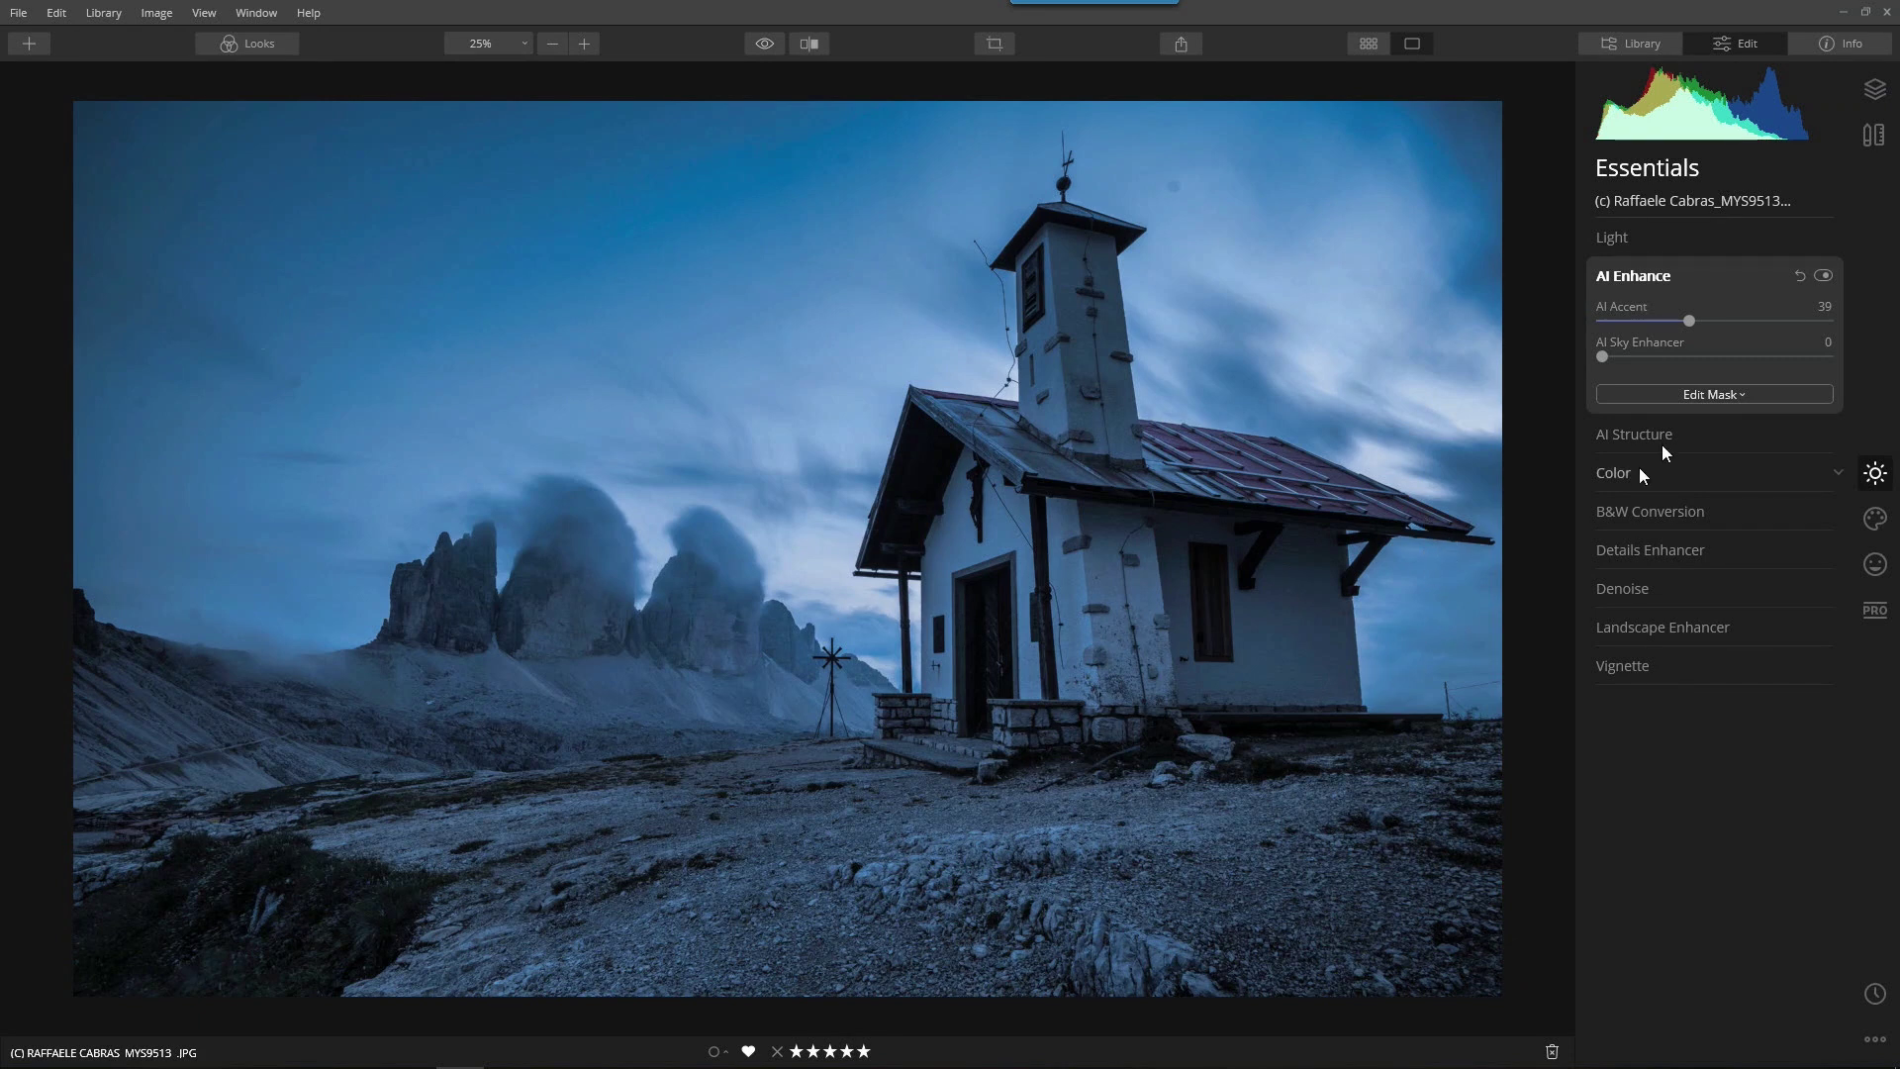
{"action": "left_click", "coordinate": [1653, 277]}
- Set the AI Structure amount to 95 and draw its gradient mask from the photo's bottom edge up to about the chapel's eaves
{"action": "left_click", "coordinate": [1637, 313]}
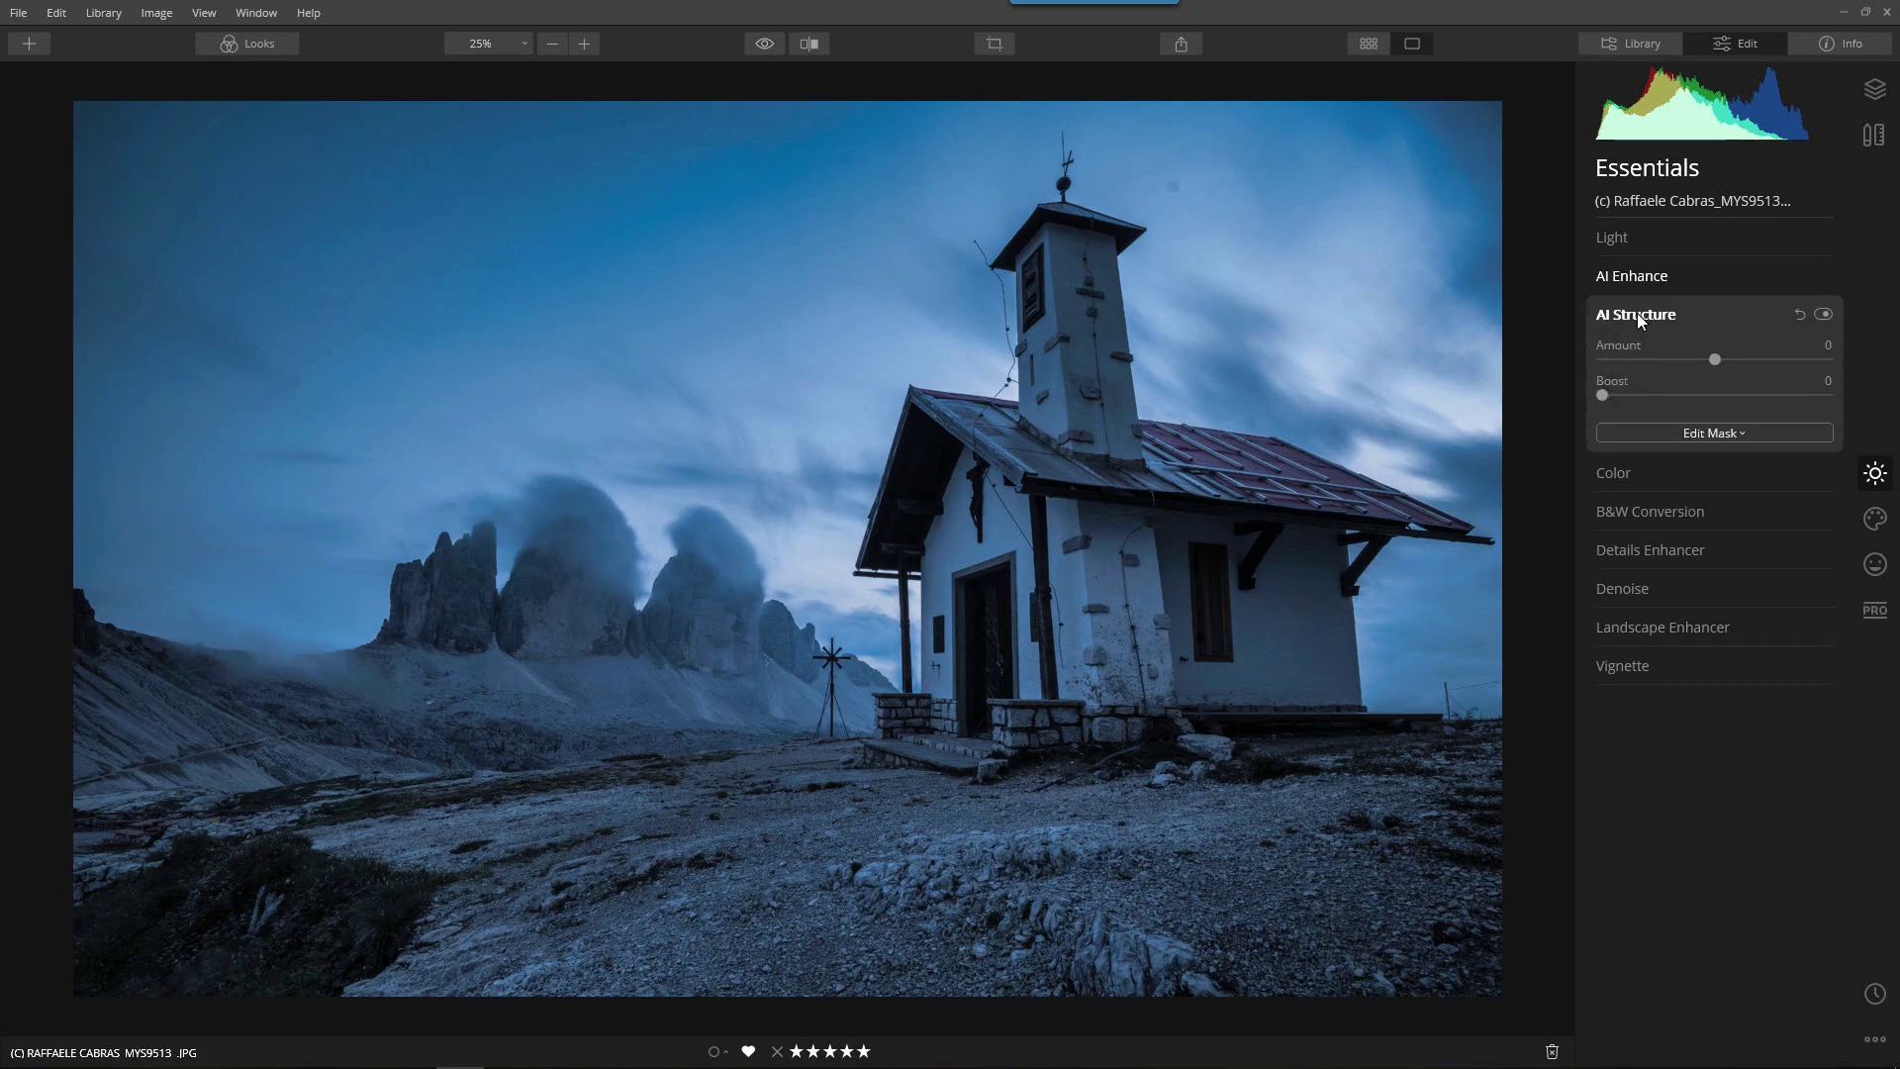
{"action": "left_click_drag", "start_coordinate": [1715, 359], "coordinate": [1844, 361]}
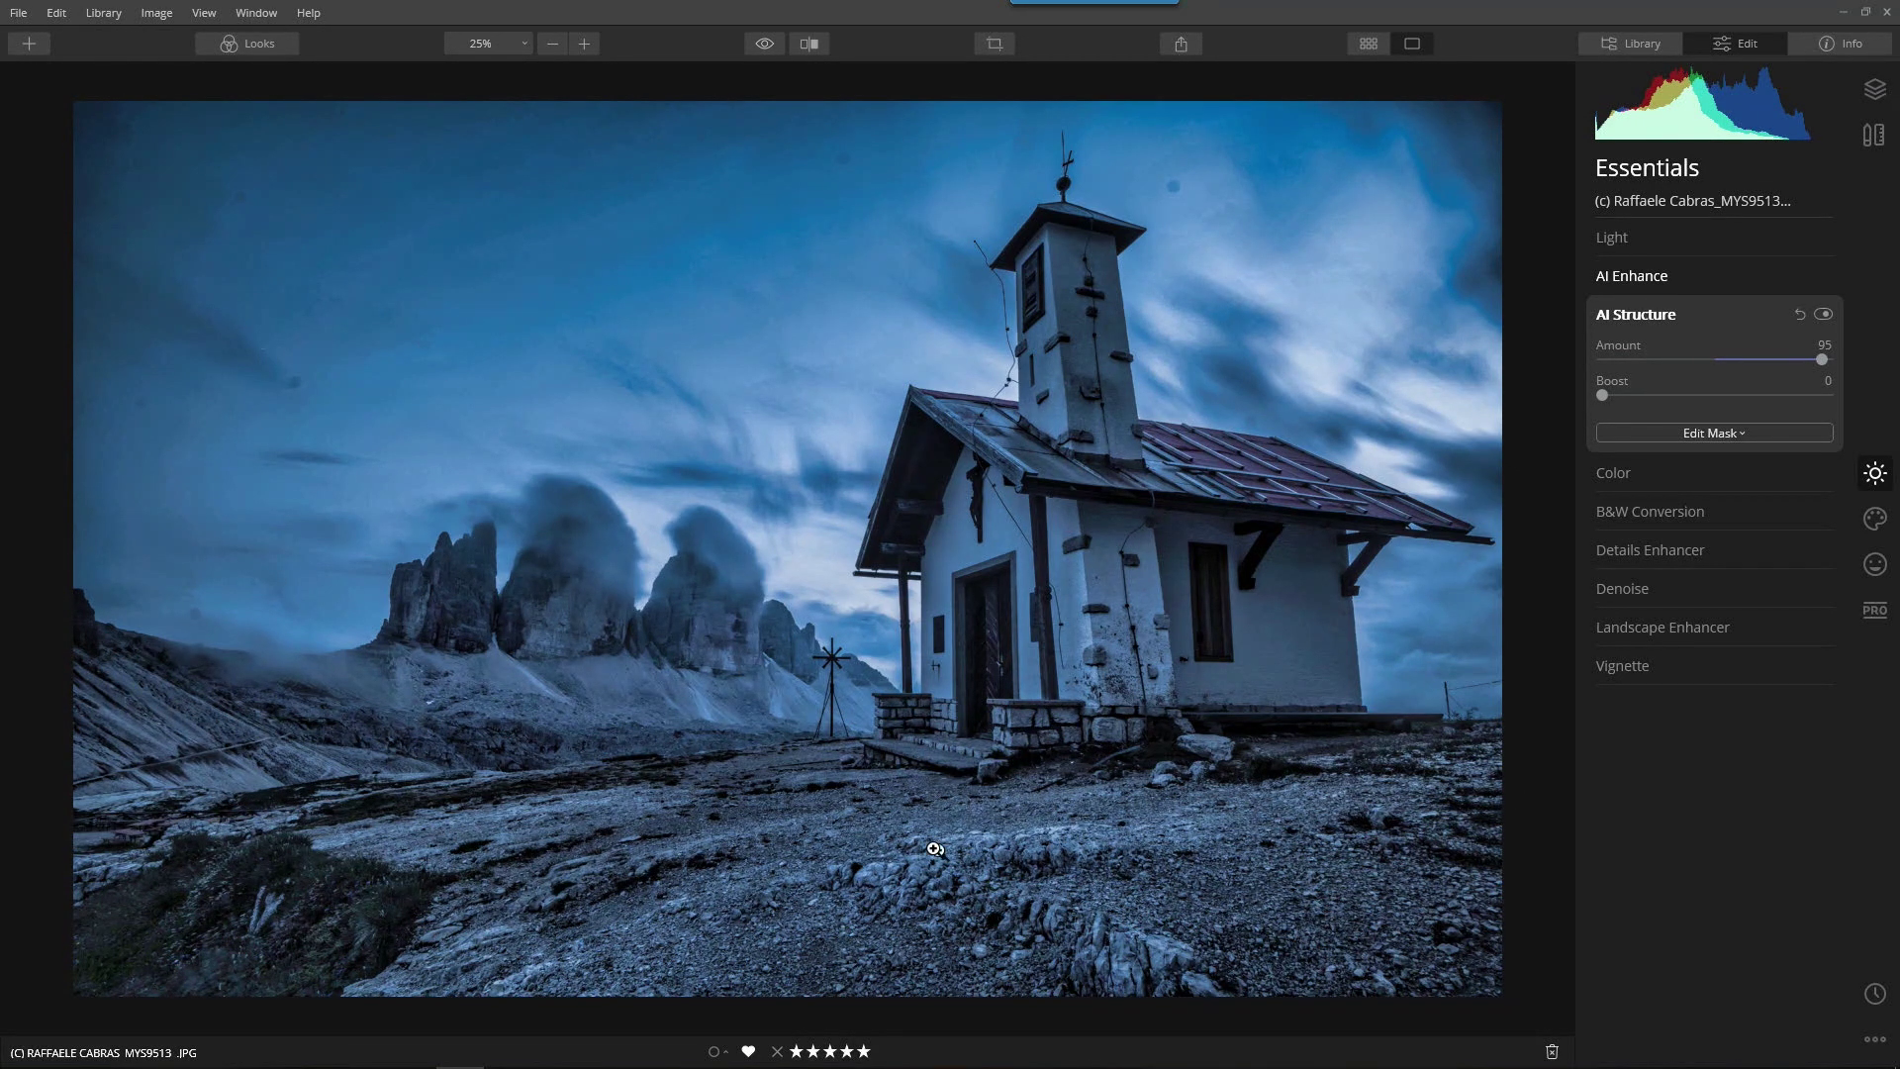
{"action": "left_click", "coordinate": [1718, 432]}
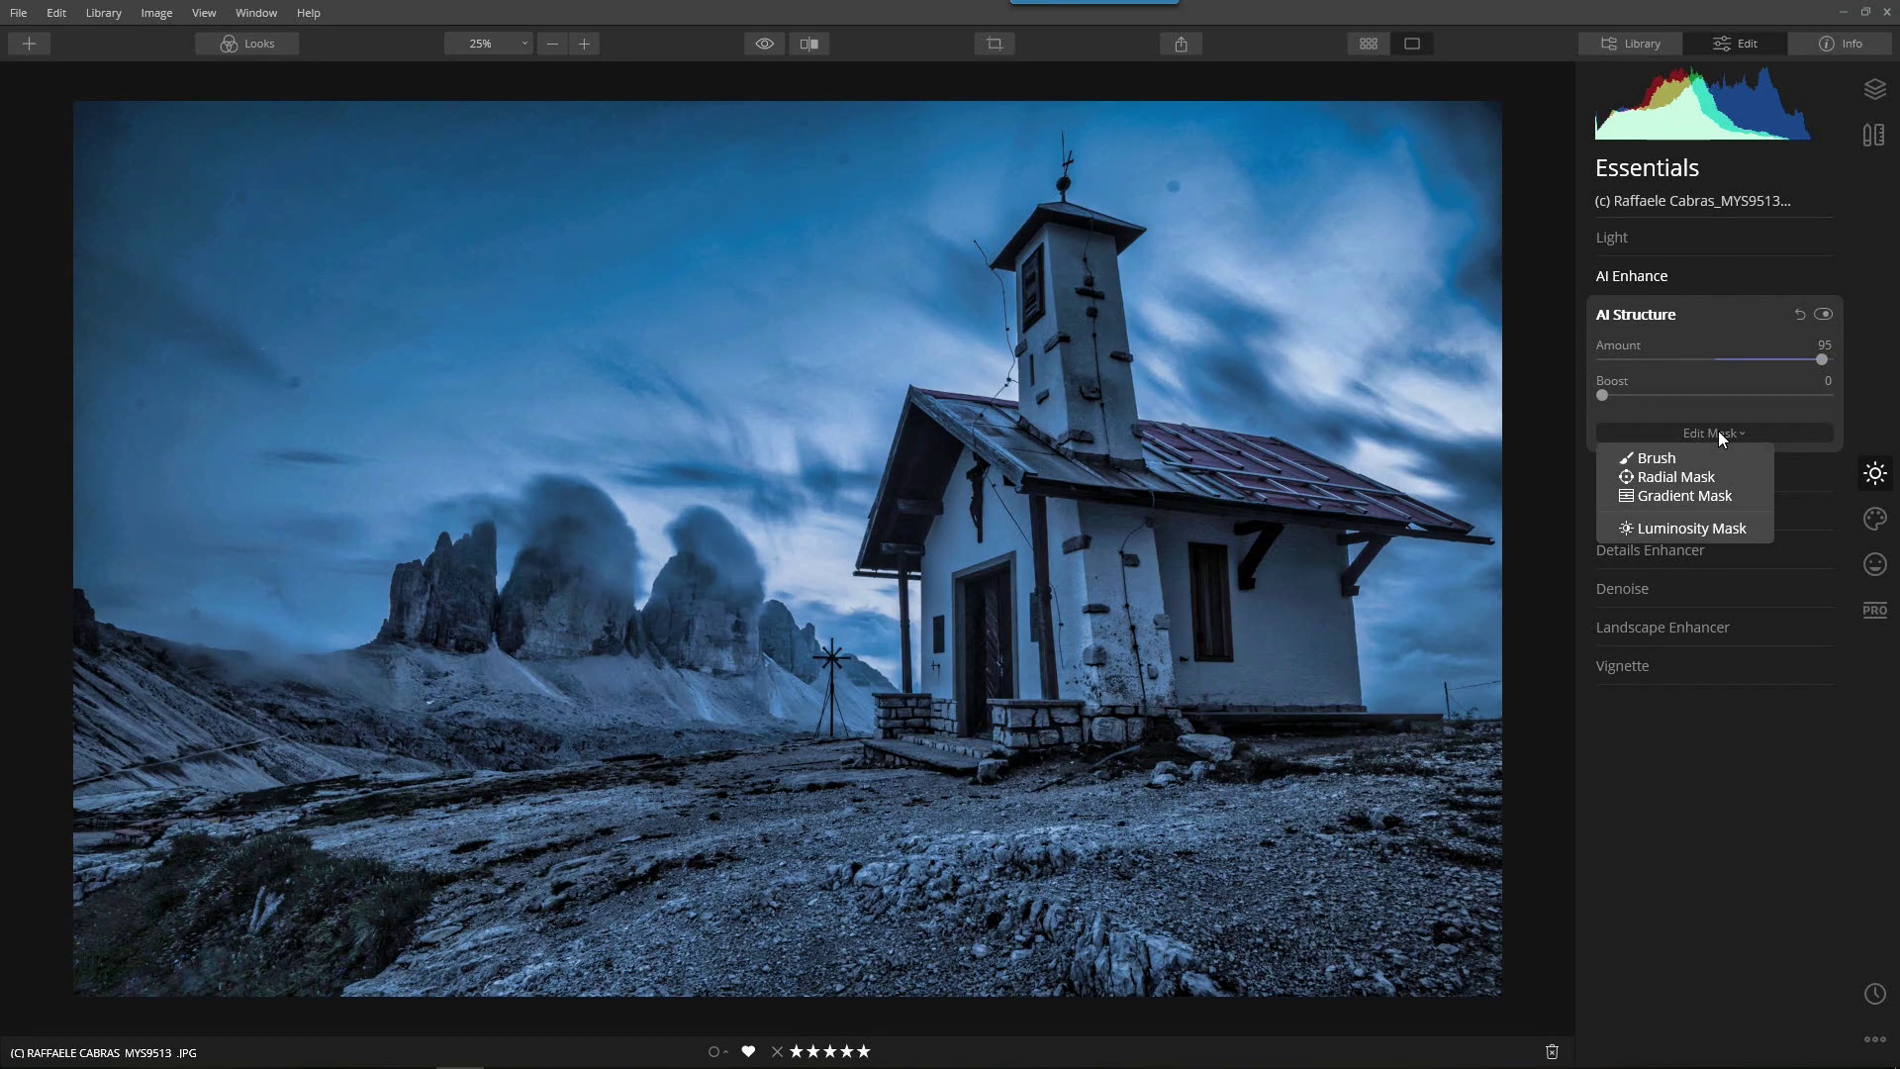
{"action": "left_click", "coordinate": [1729, 495]}
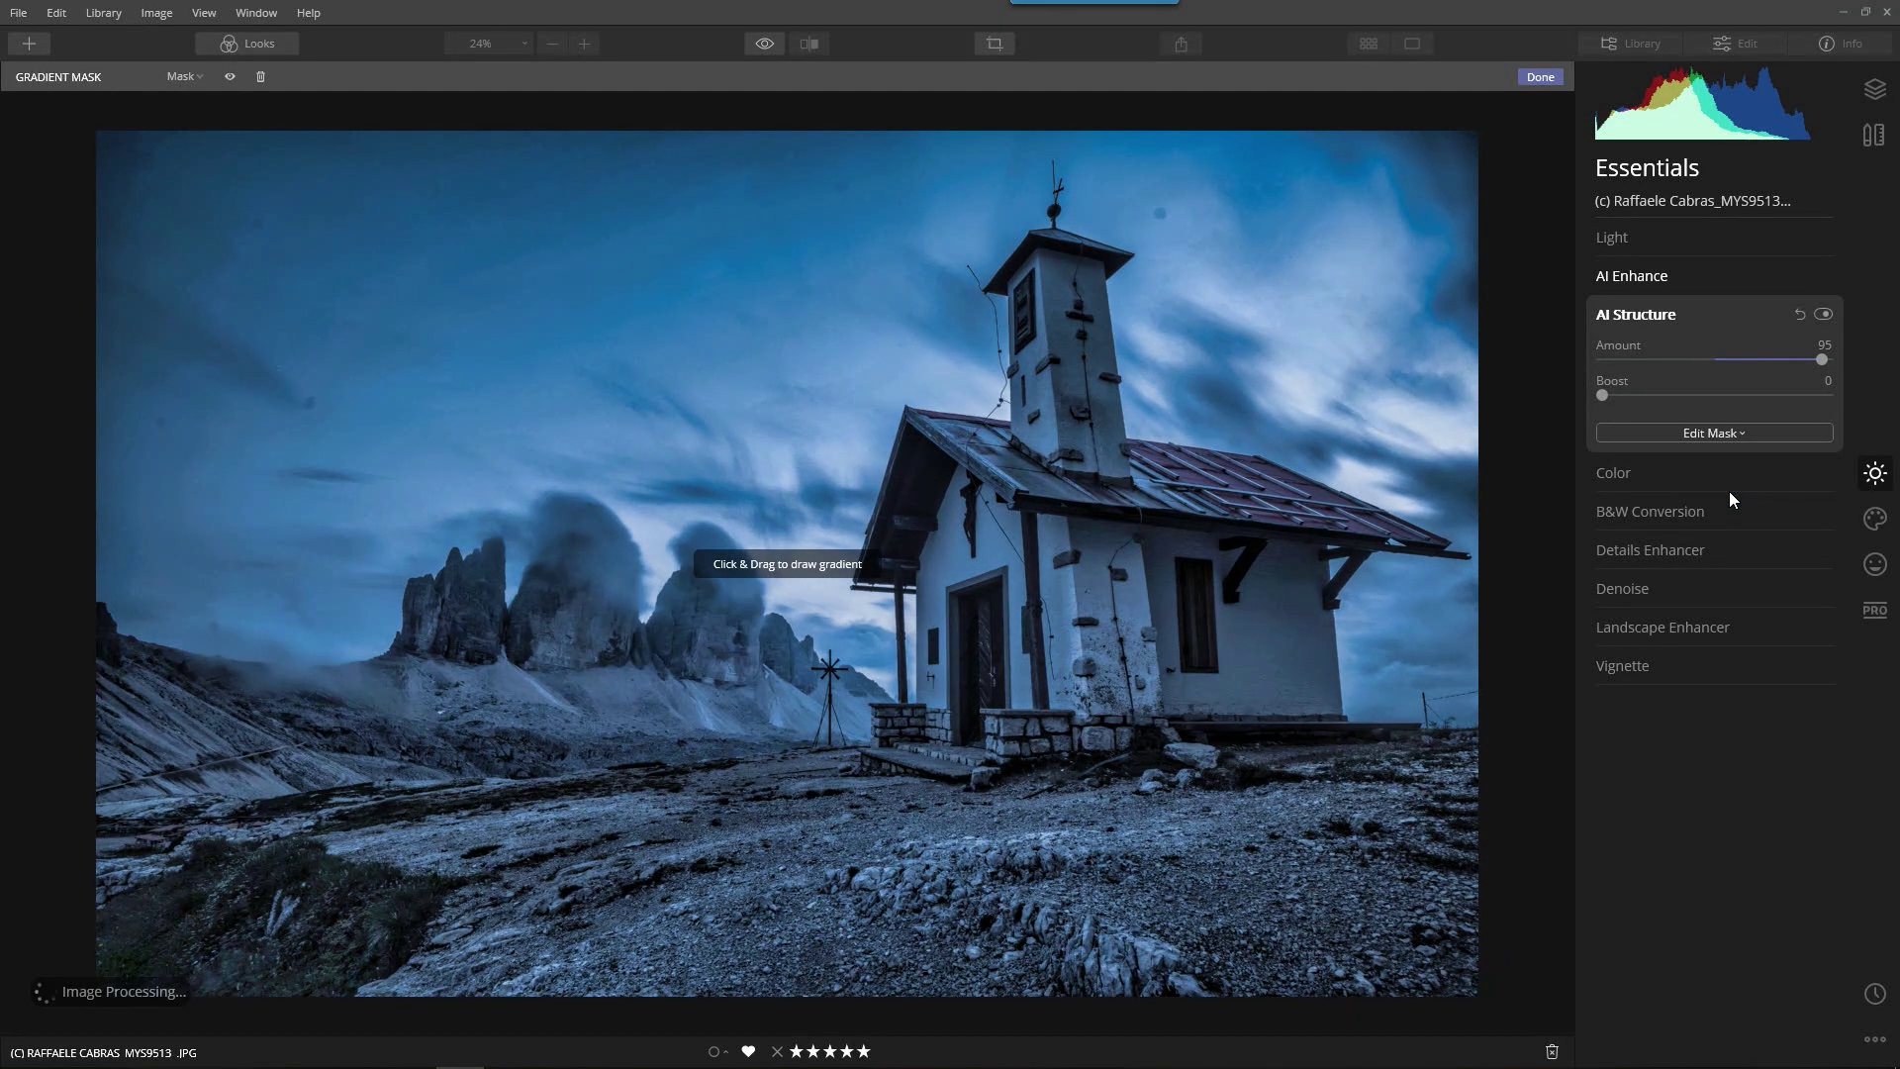
{"action": "left_click_drag", "start_coordinate": [796, 998], "coordinate": [793, 531]}
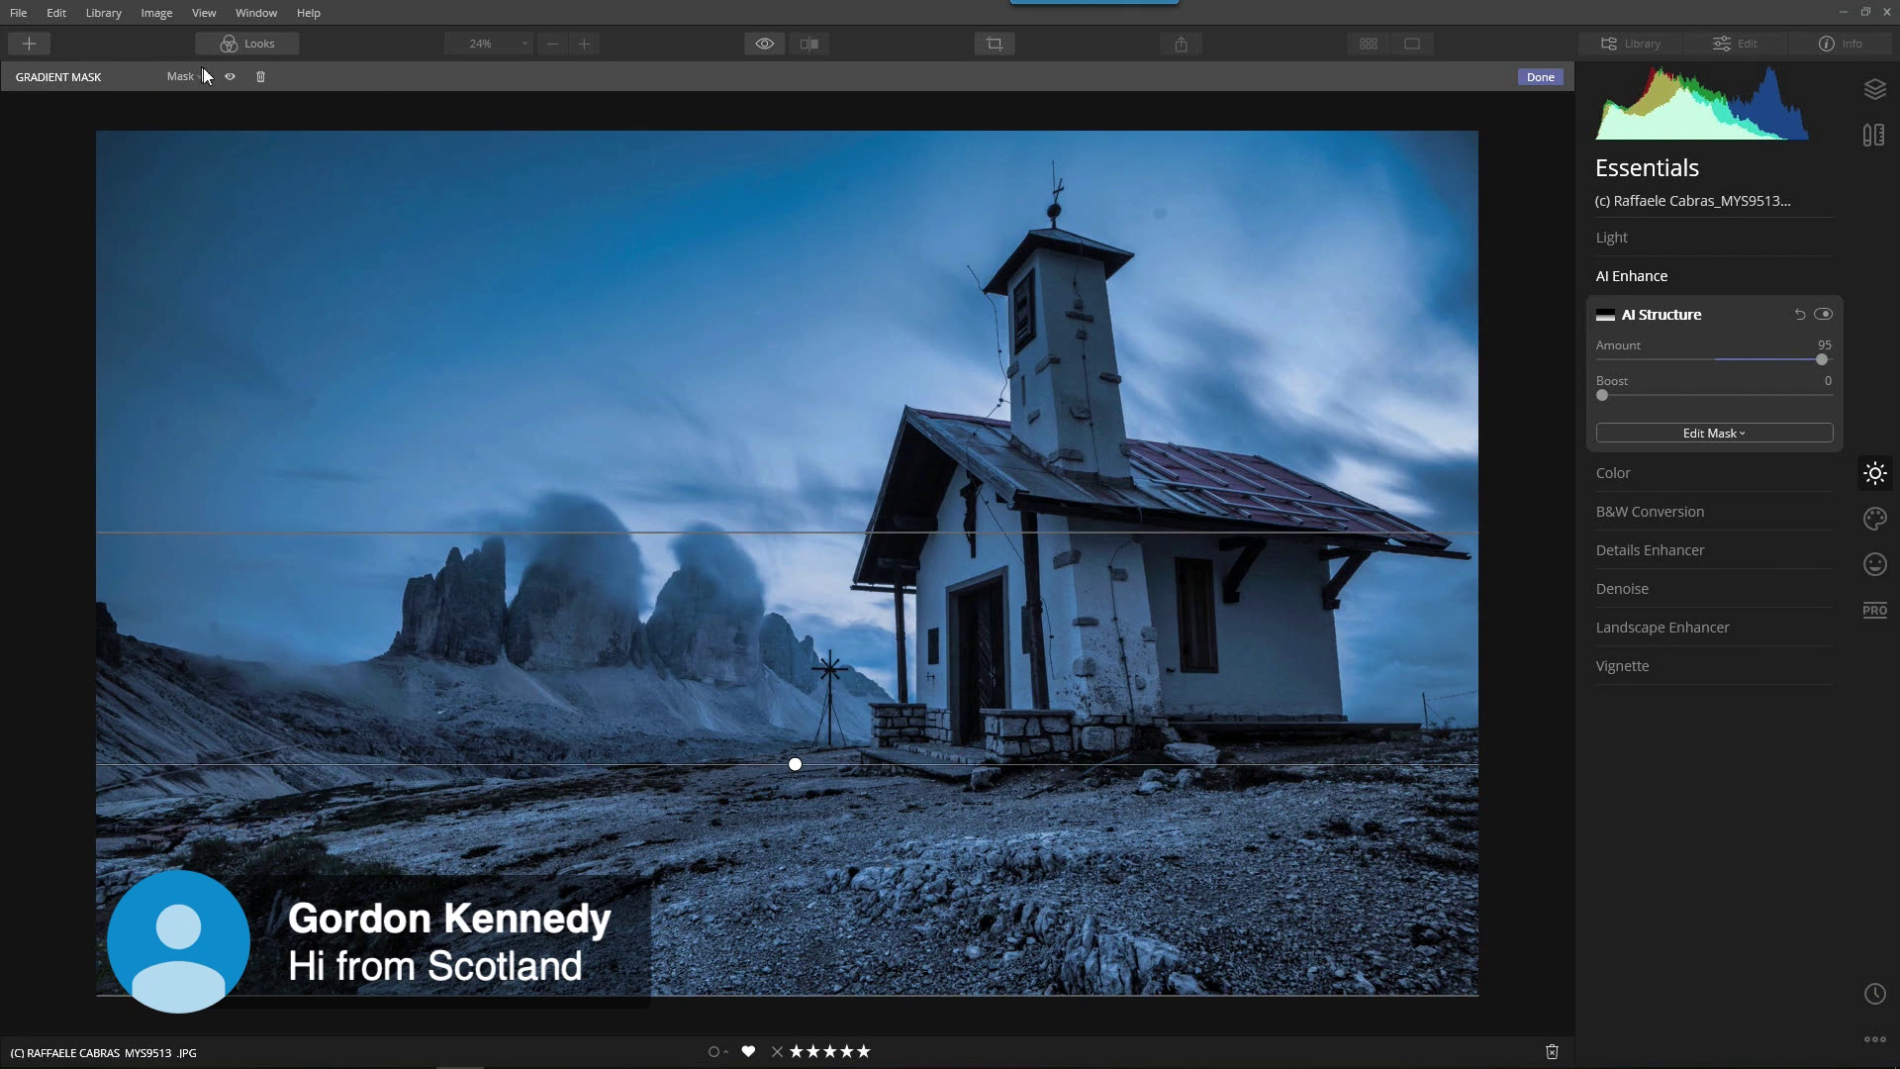
- Invert the AI Structure gradient mask using the mask overlay, compare the filter off and on, and finish masking
{"action": "left_click", "coordinate": [229, 76]}
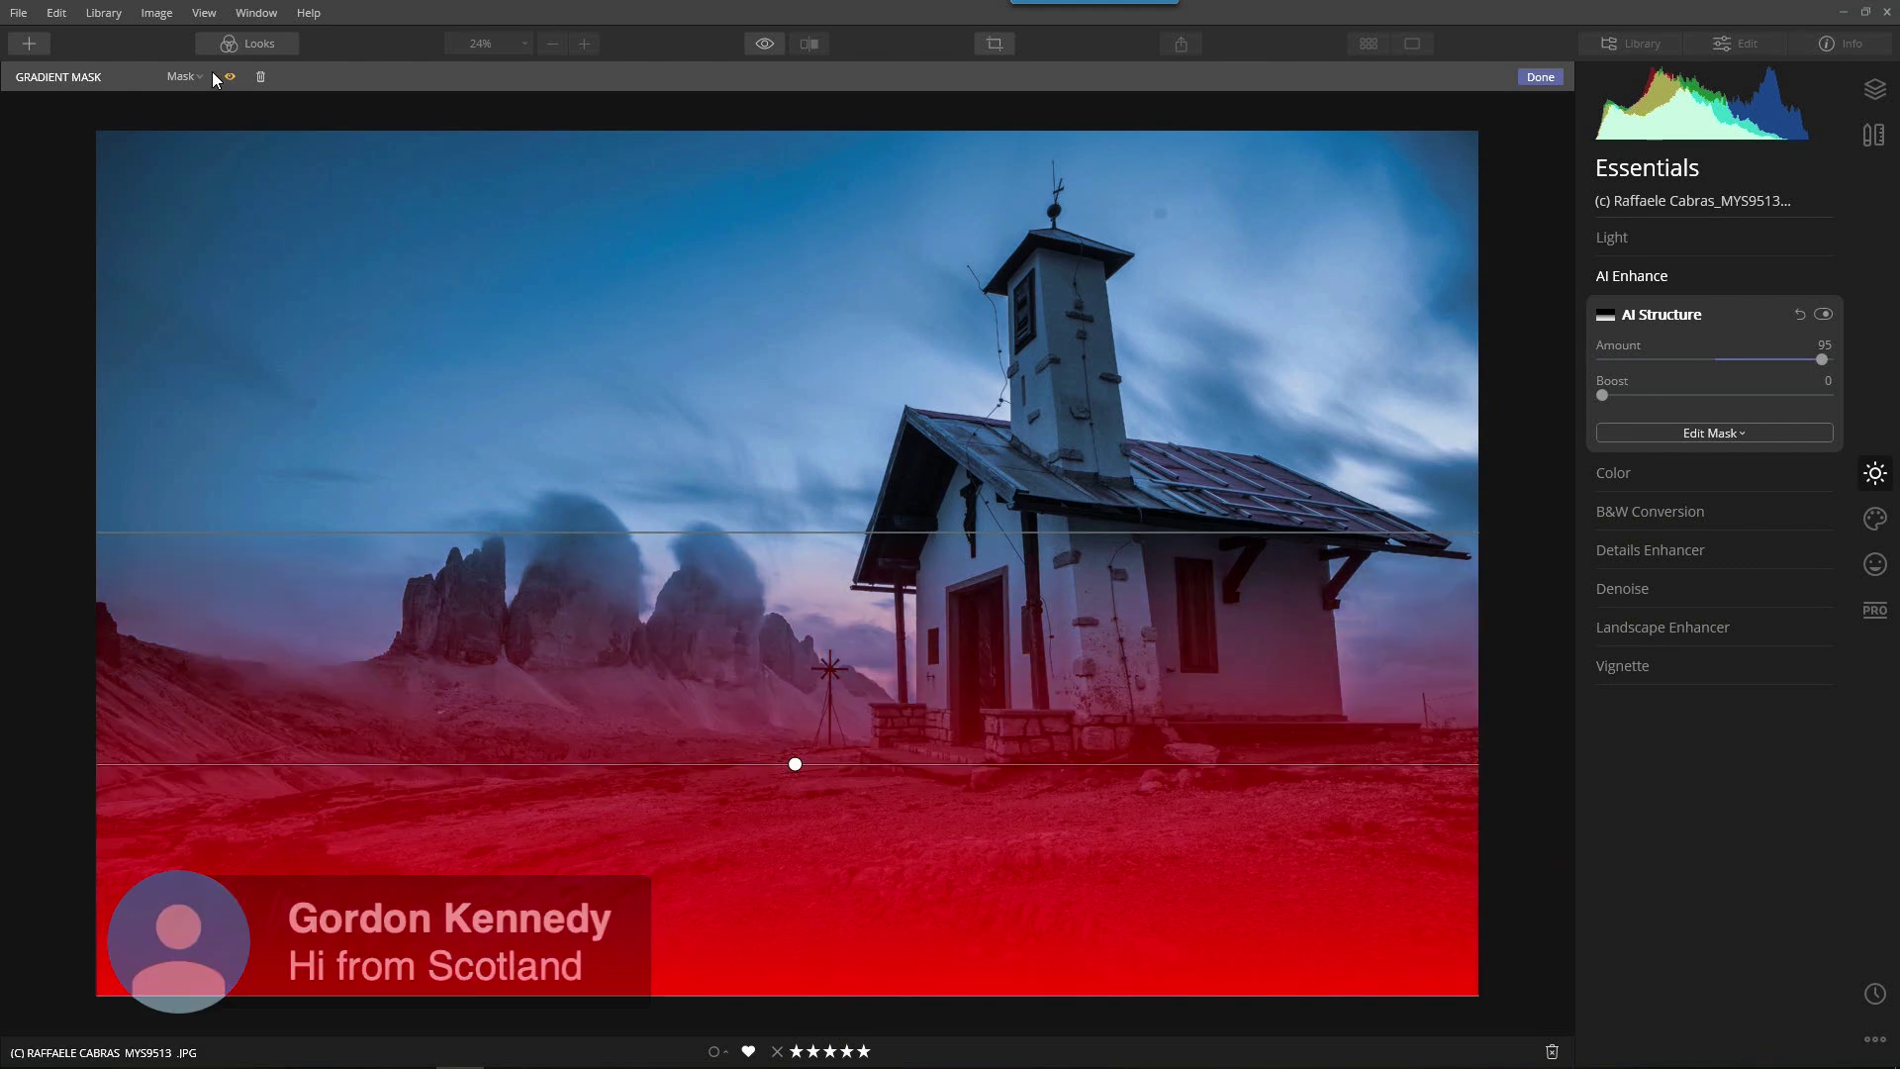
{"action": "left_click", "coordinate": [178, 76]}
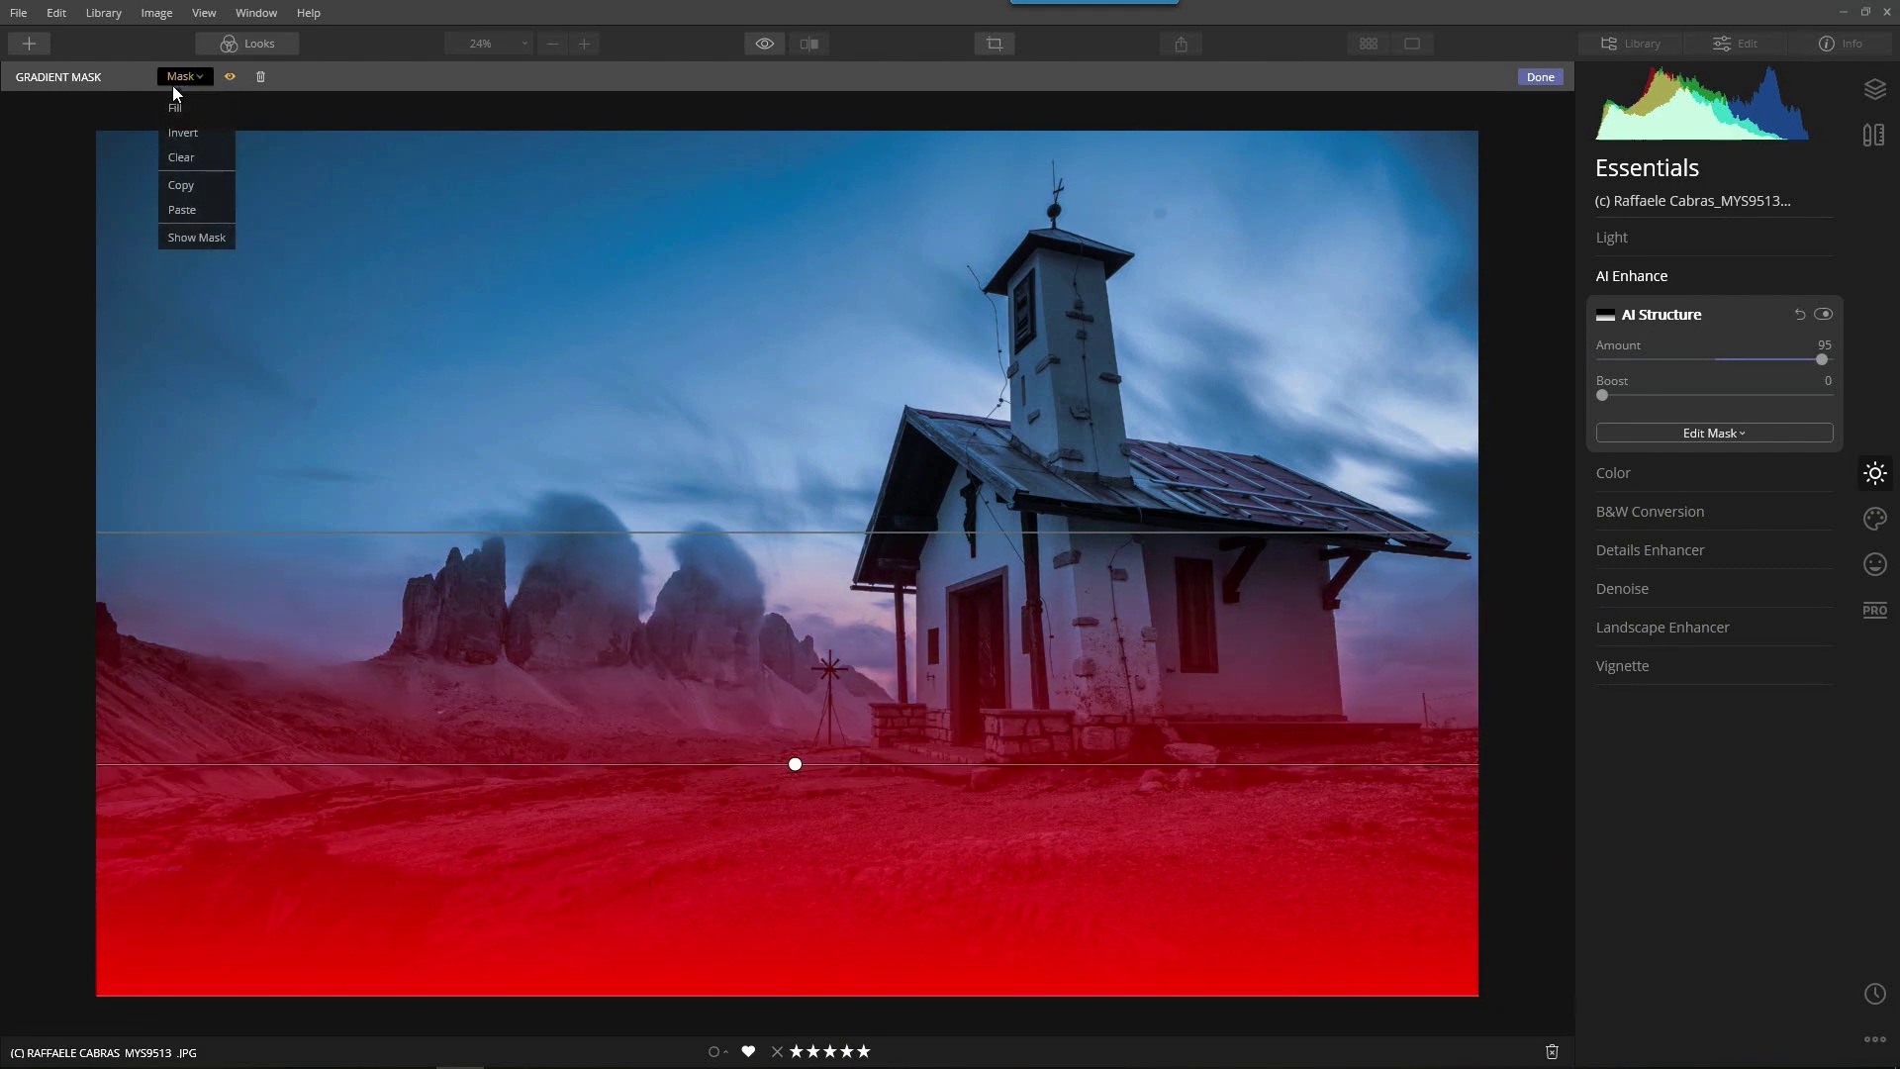
{"action": "left_click", "coordinate": [189, 139]}
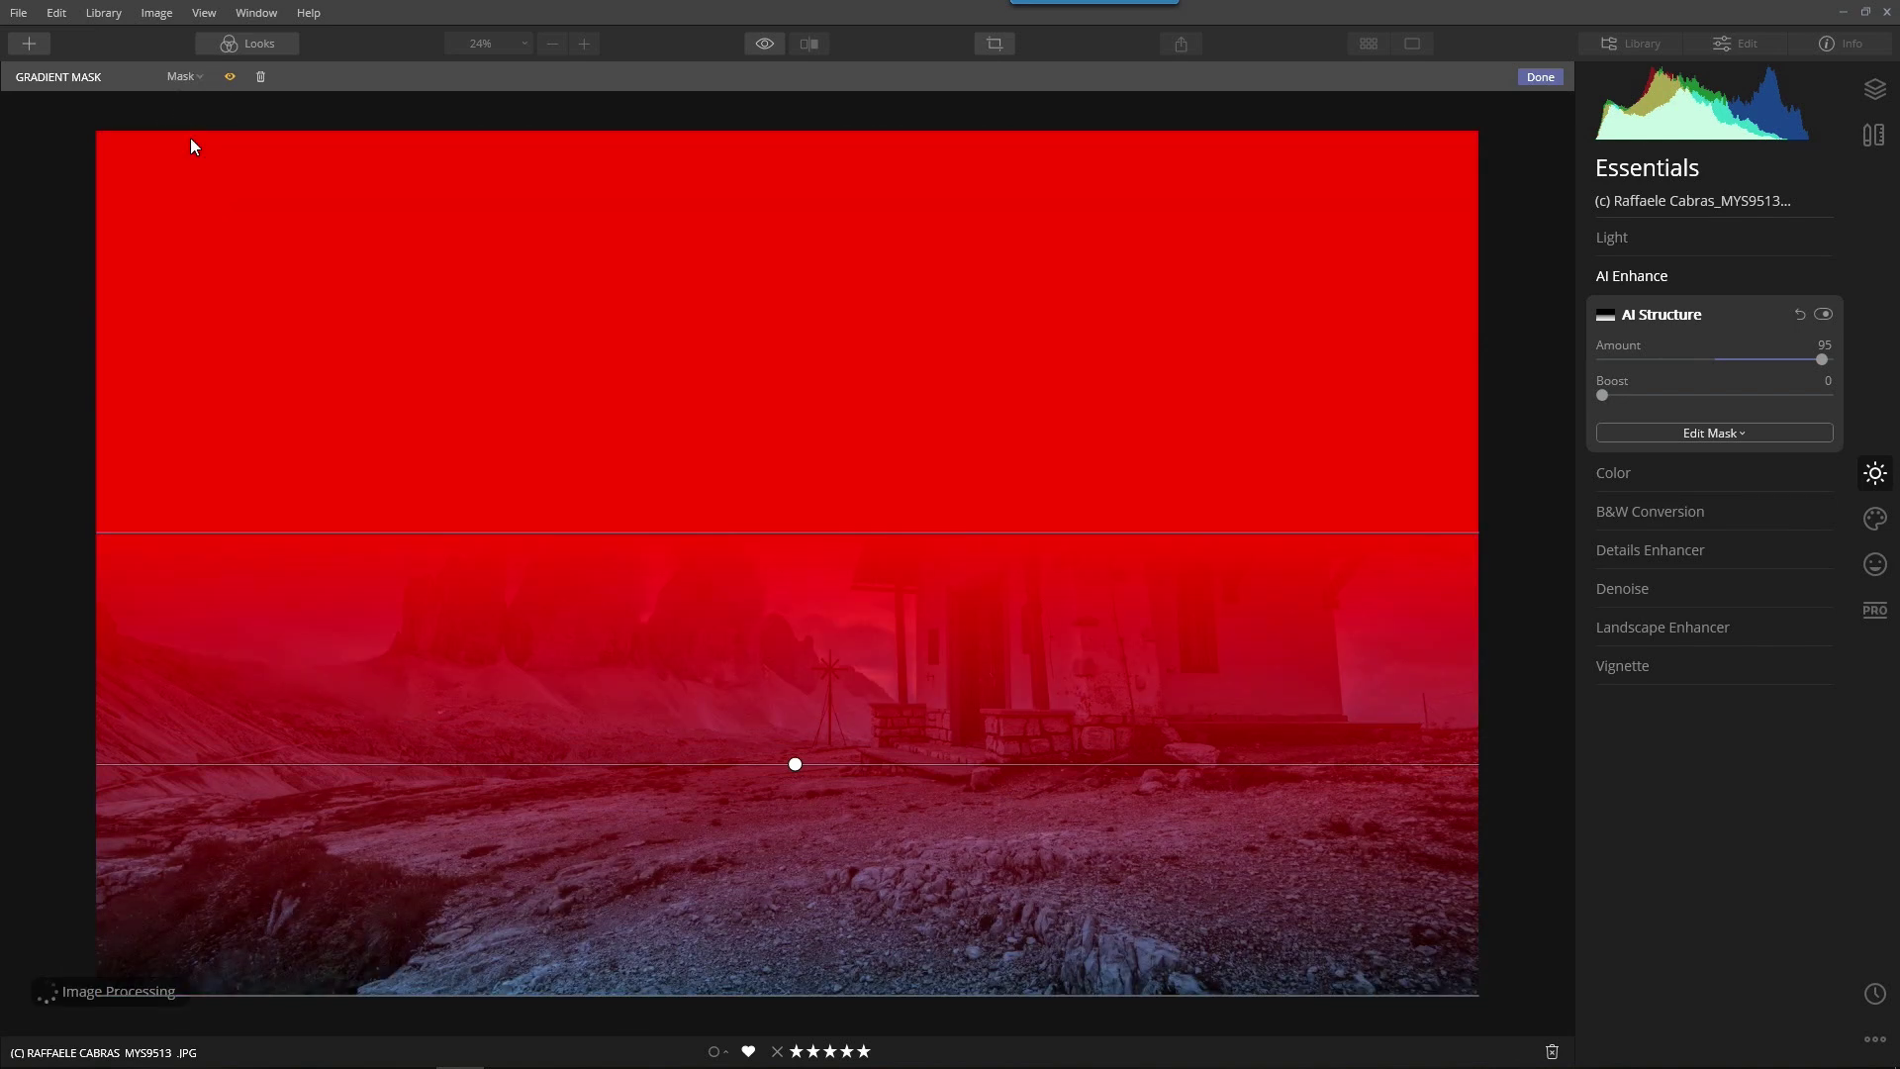
{"action": "left_click", "coordinate": [228, 76]}
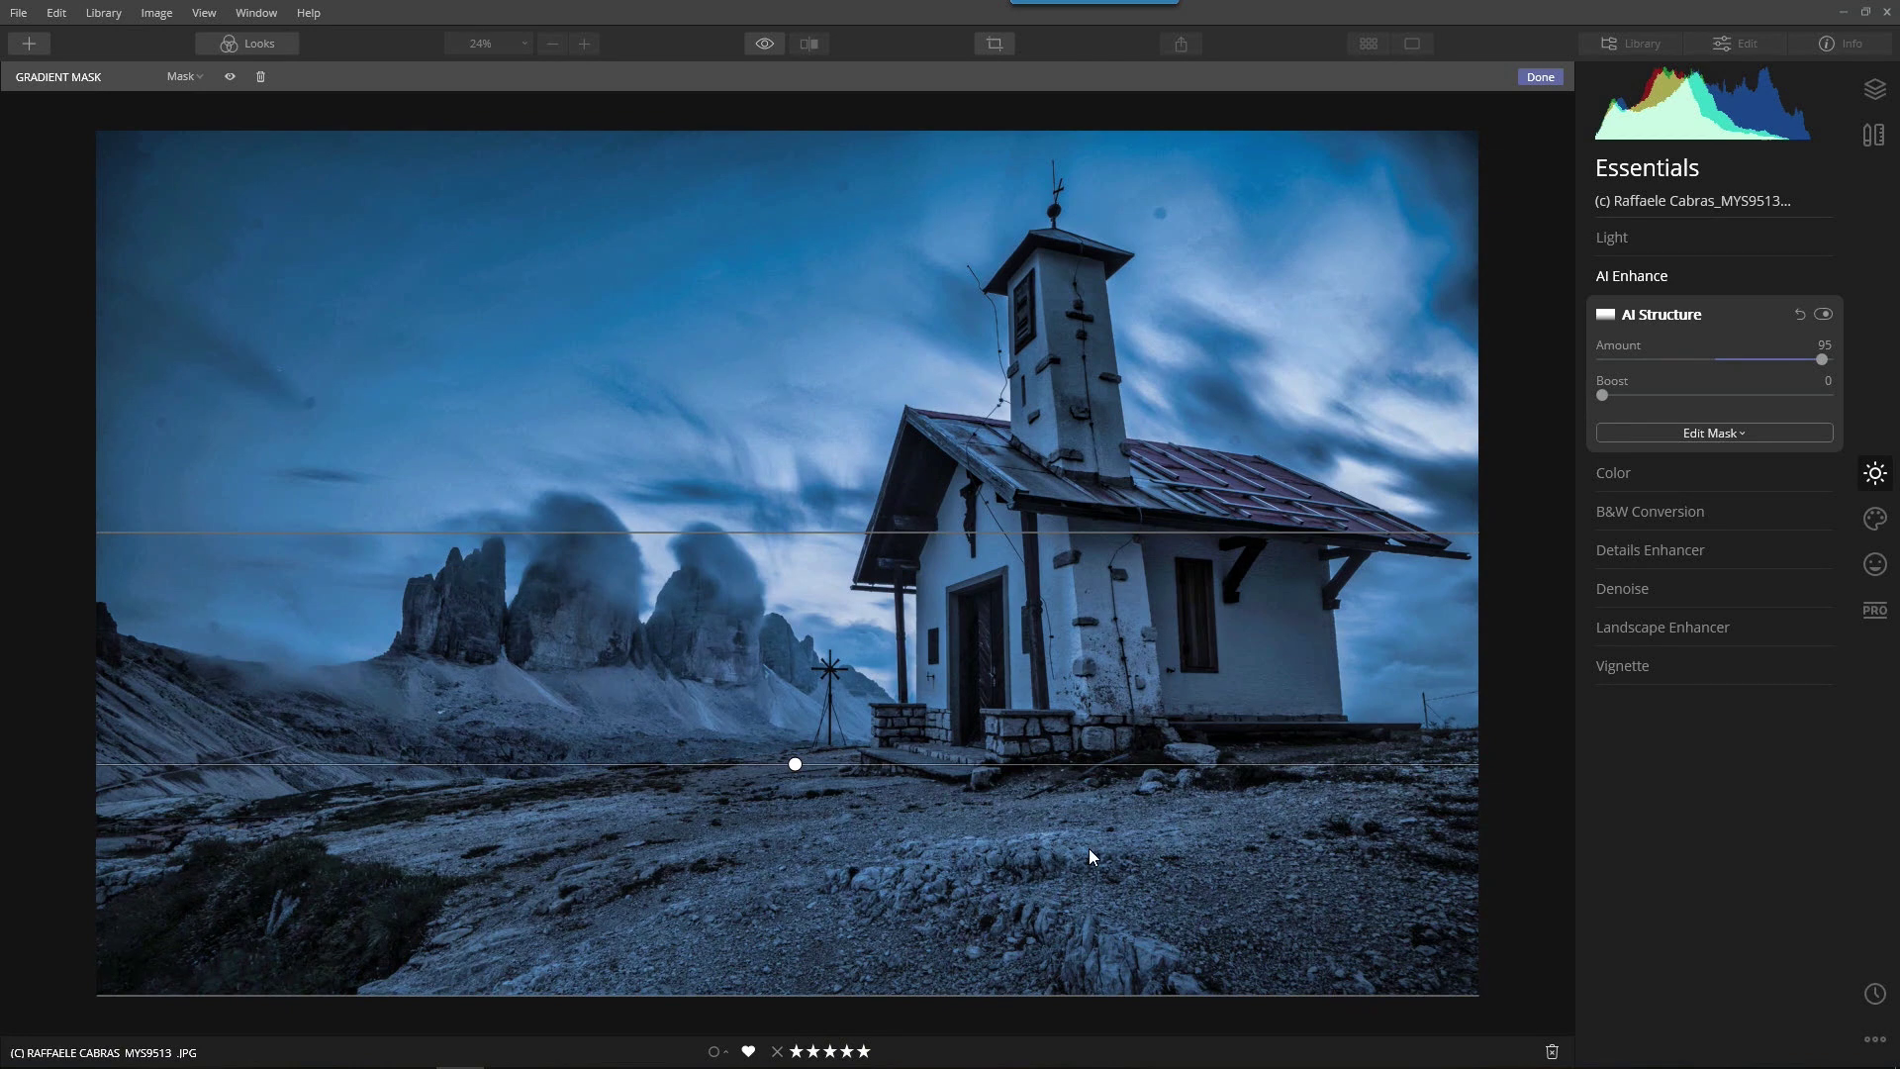
{"action": "left_click", "coordinate": [1822, 315]}
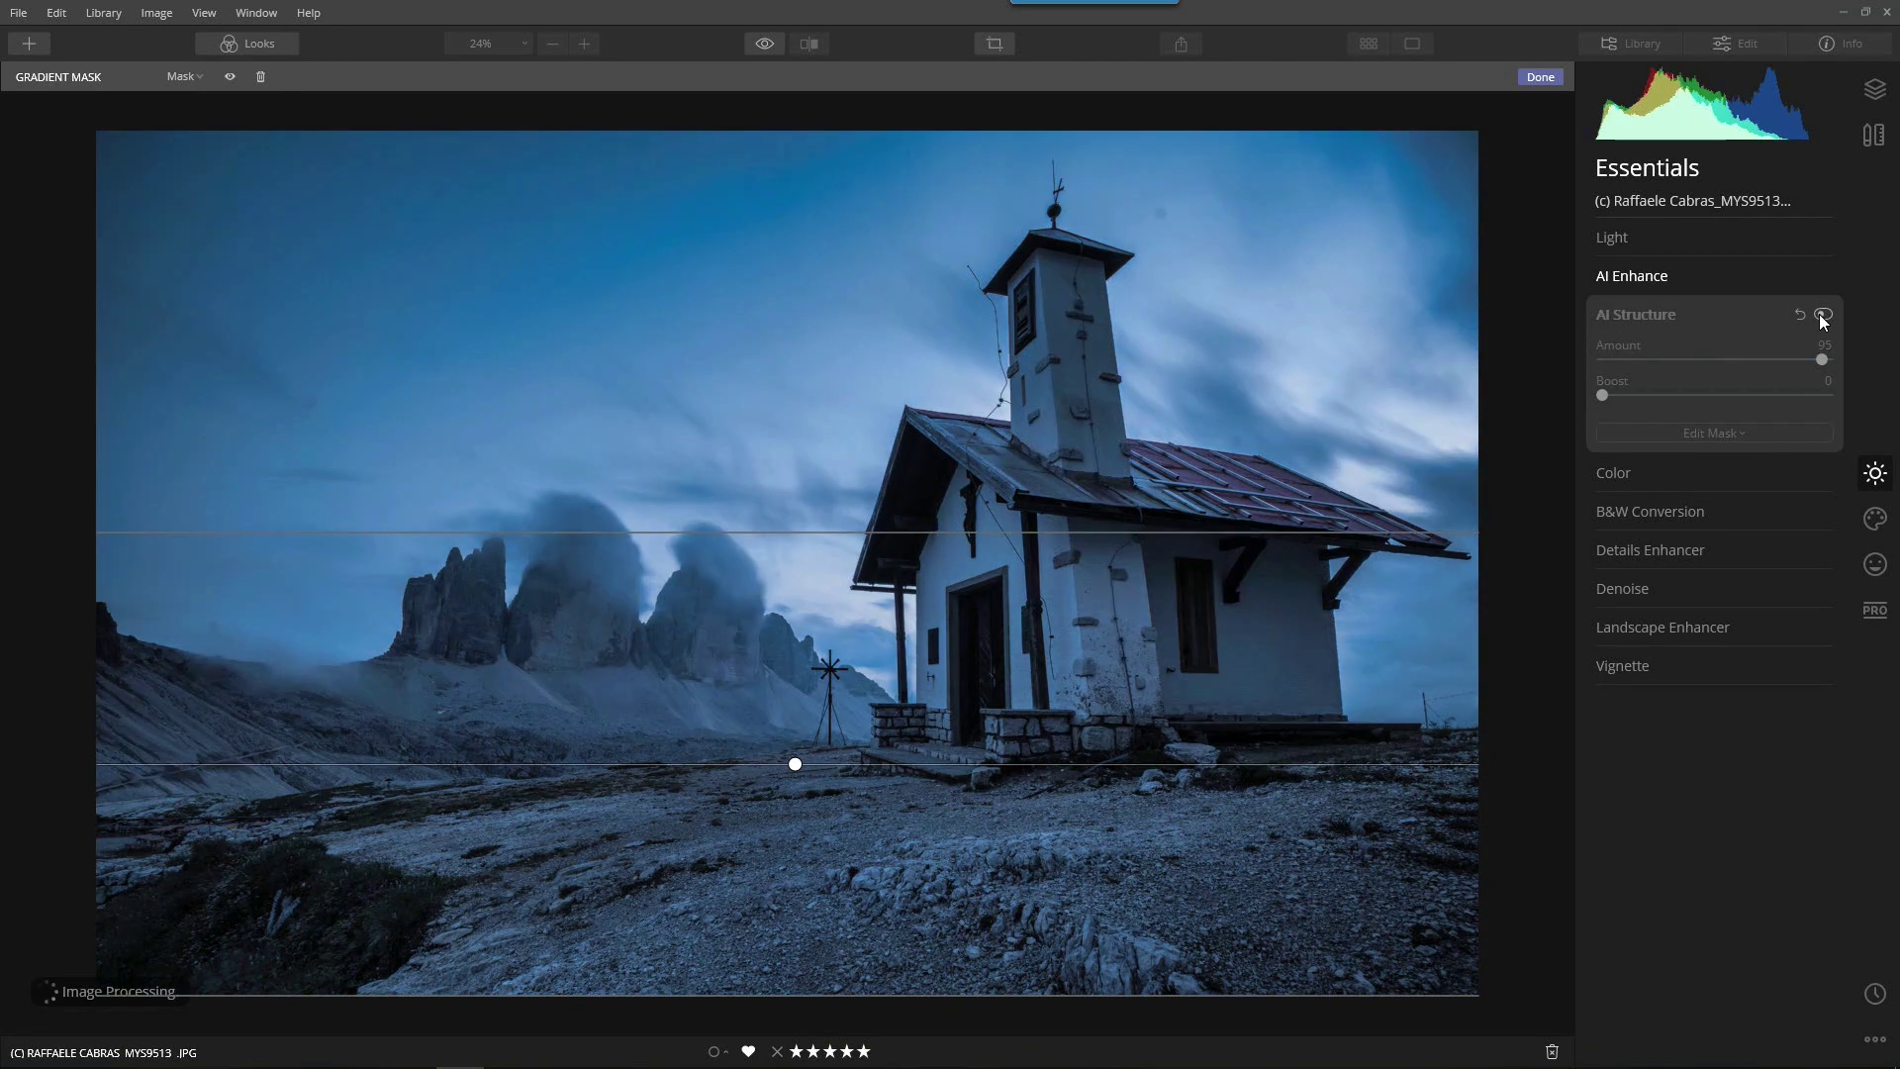
{"action": "left_click", "coordinate": [1822, 317]}
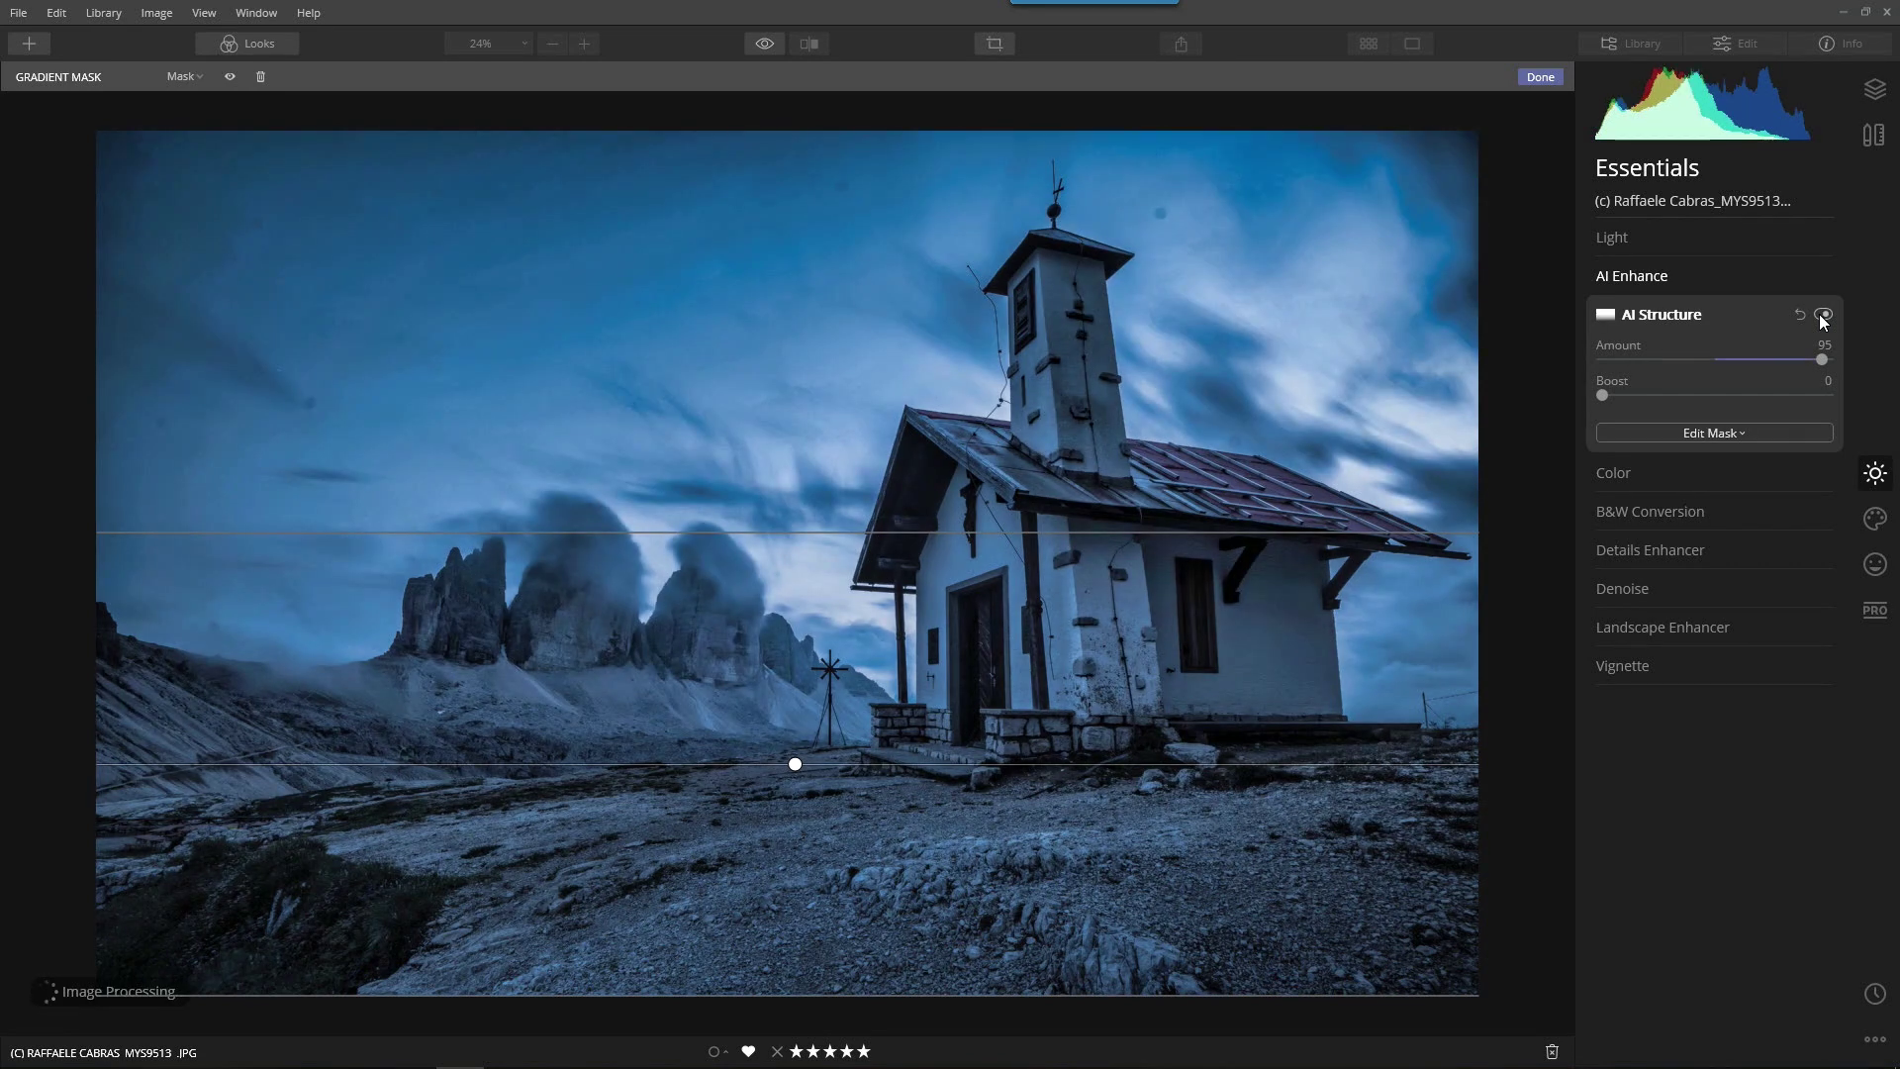
{"action": "left_click", "coordinate": [1540, 78]}
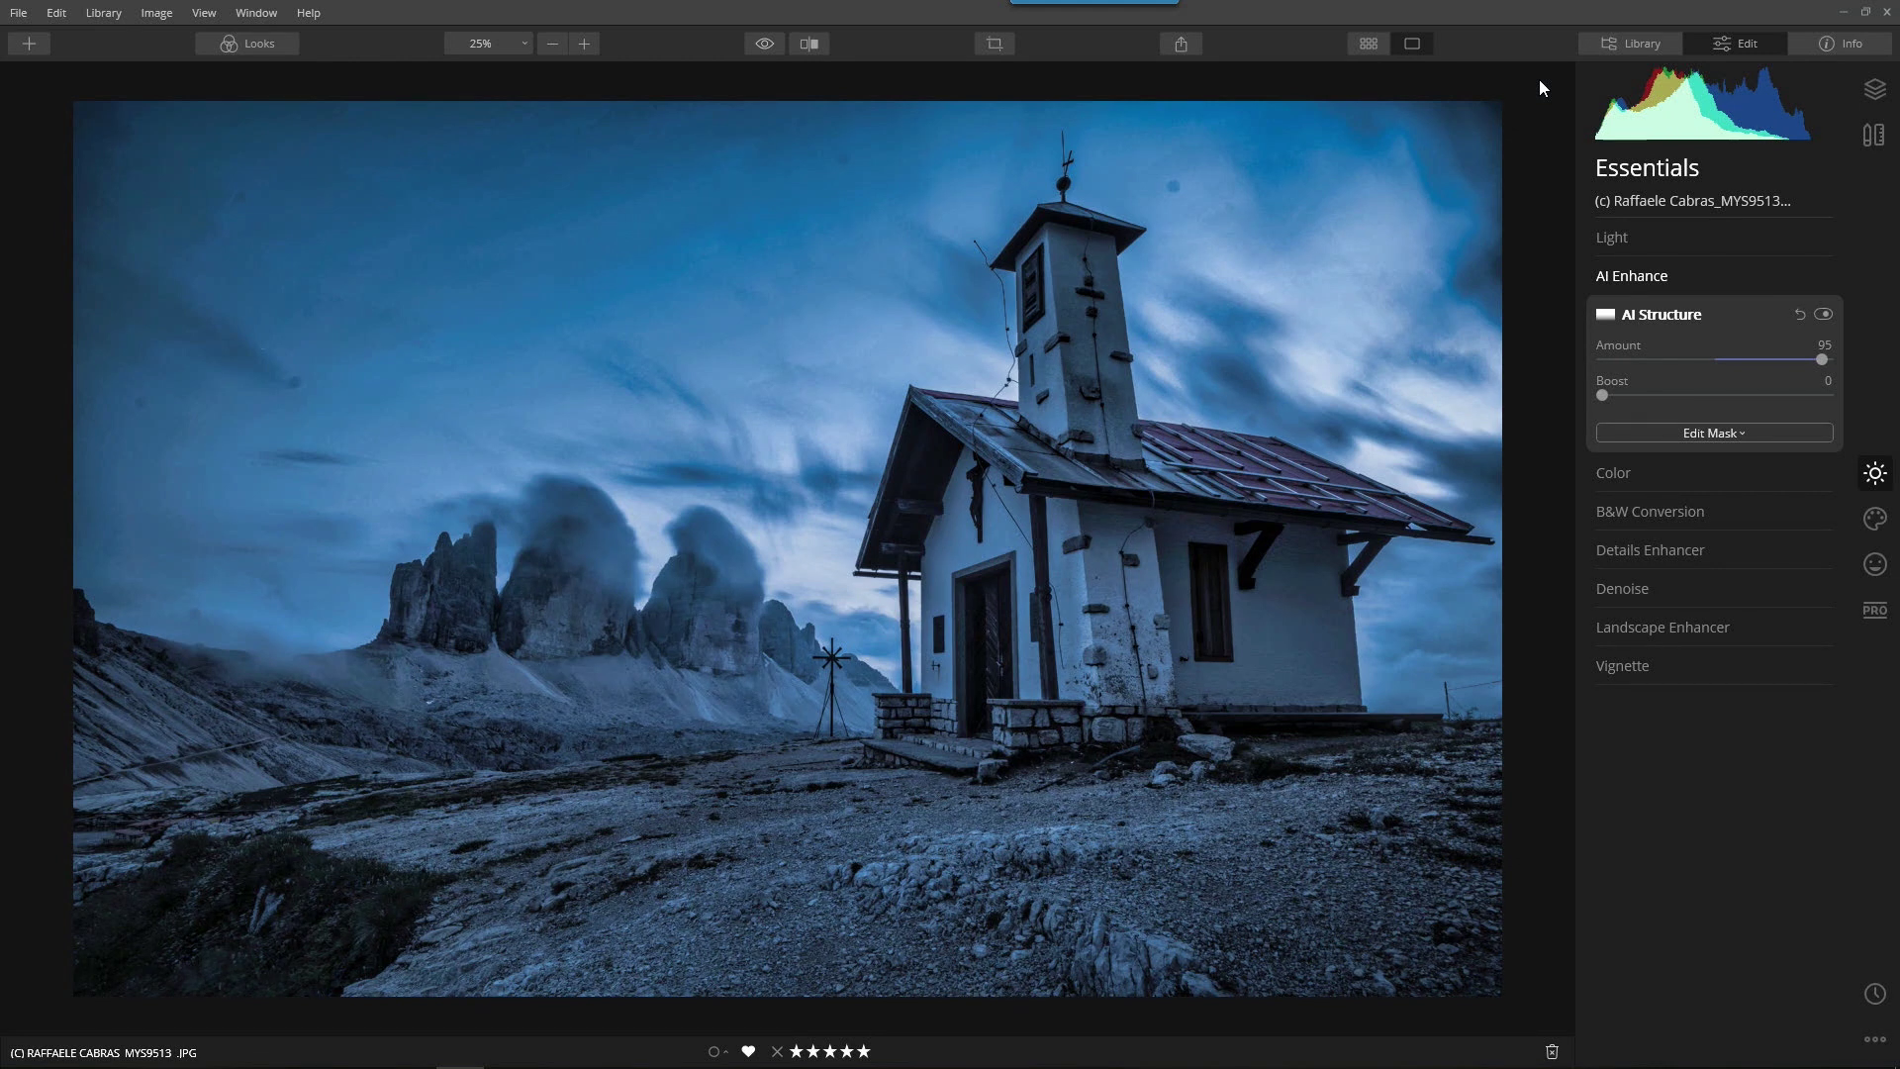
- Set the Color filter's vibrance to 27 and saturation to -10
{"action": "left_click", "coordinate": [1641, 473]}
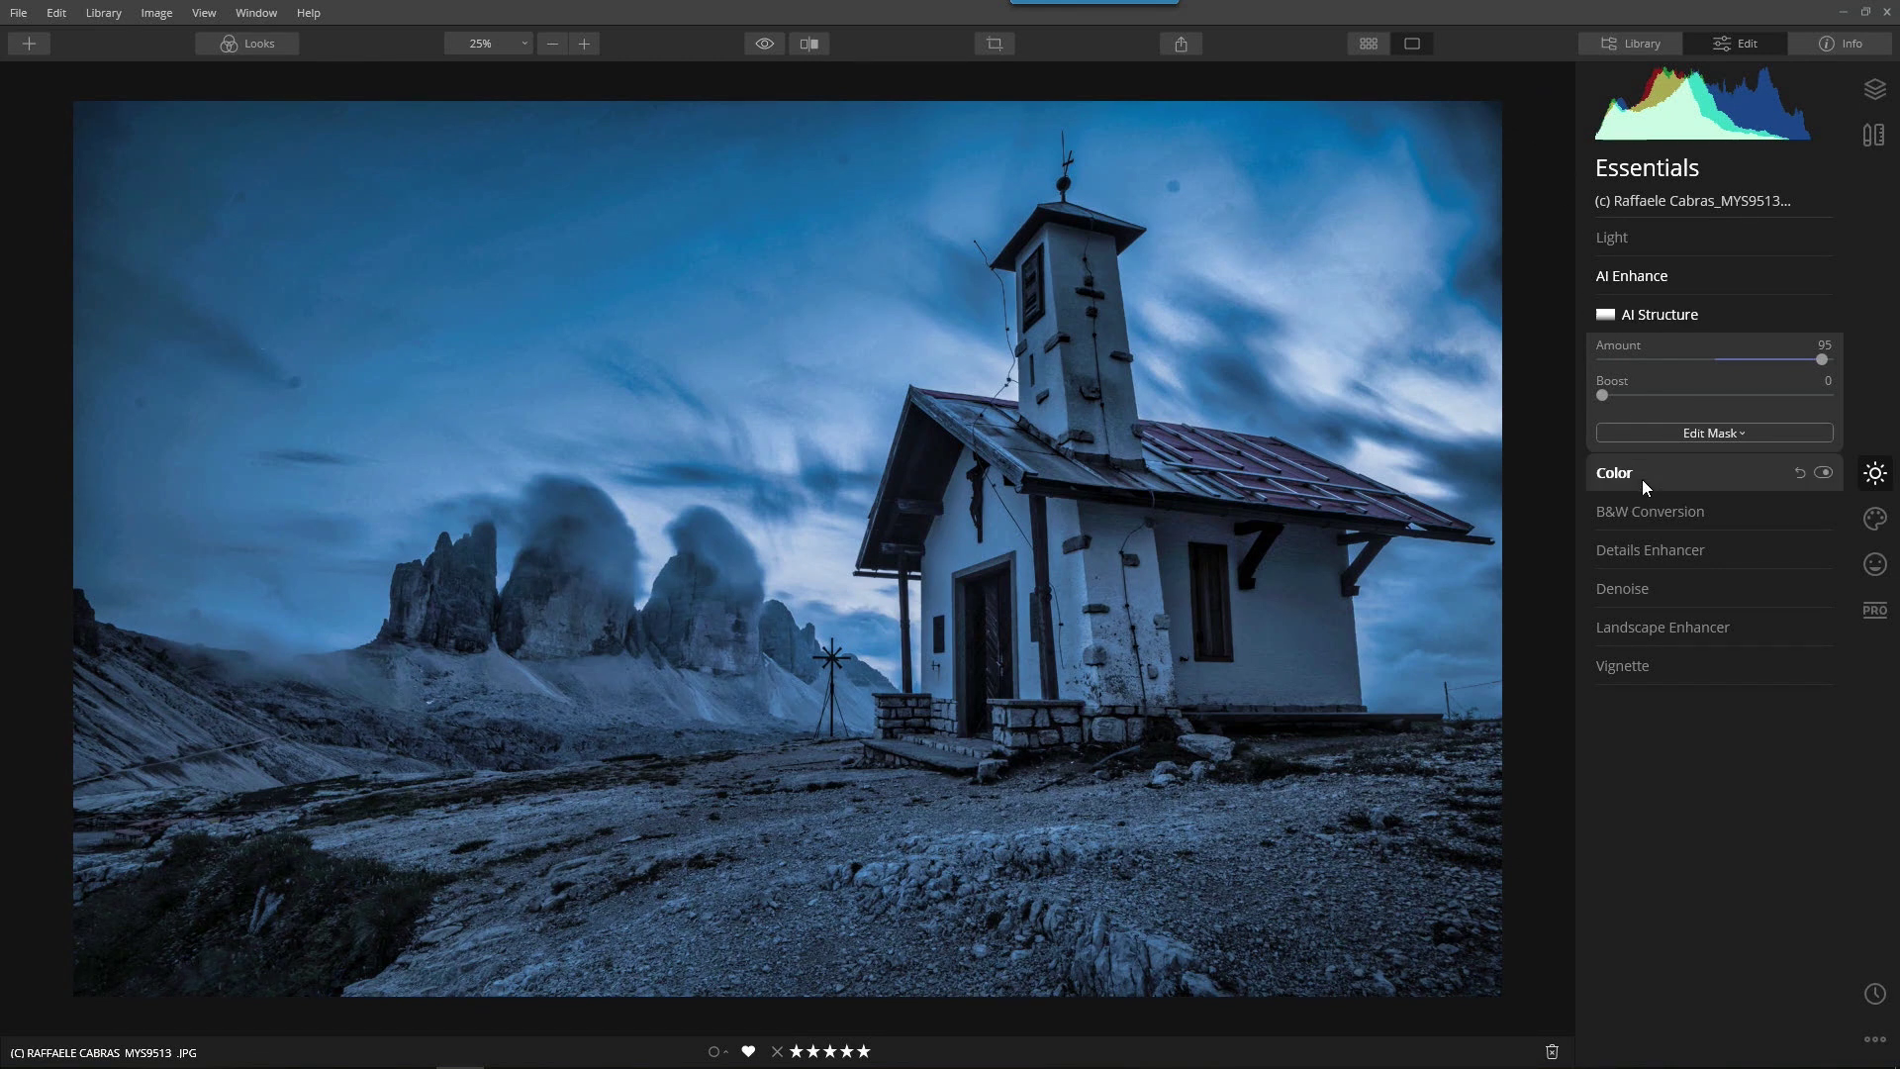
{"action": "left_click_drag", "start_coordinate": [1709, 439], "coordinate": [1753, 441]}
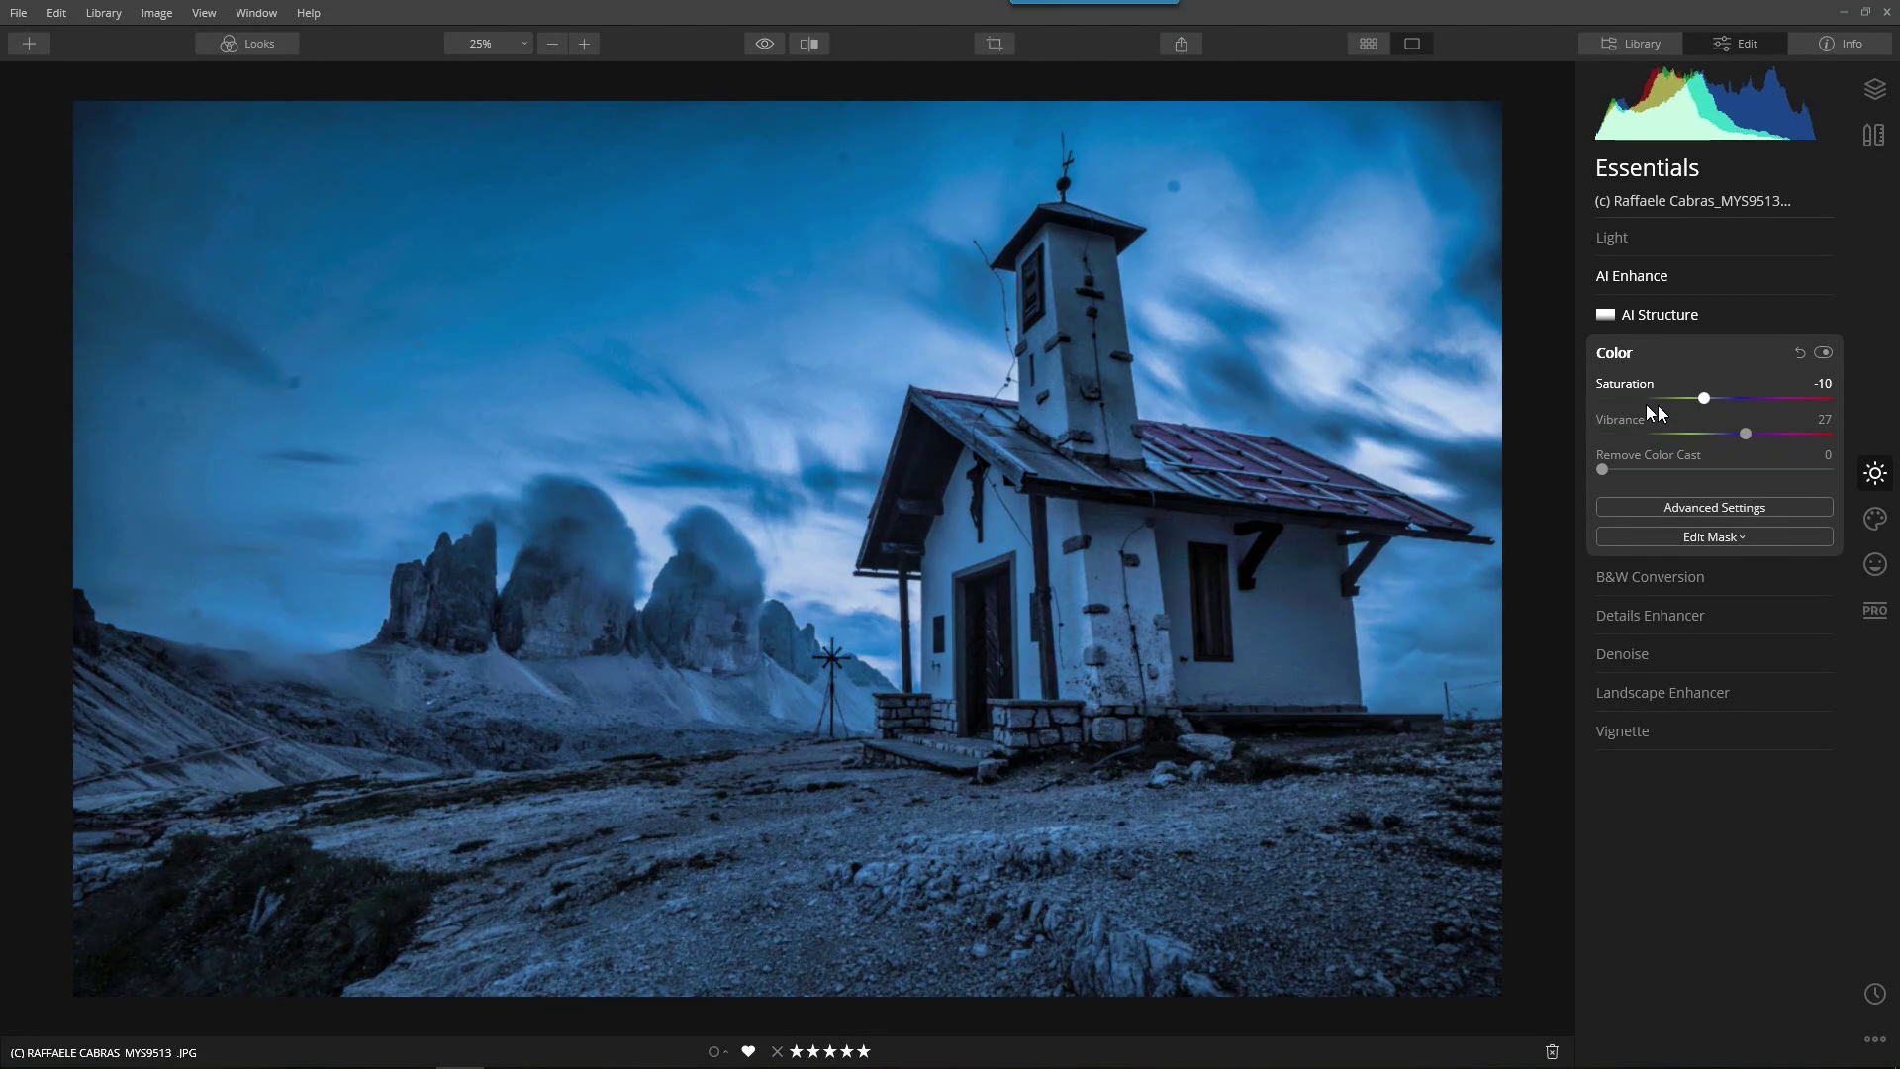
{"action": "left_click", "coordinate": [1615, 354]}
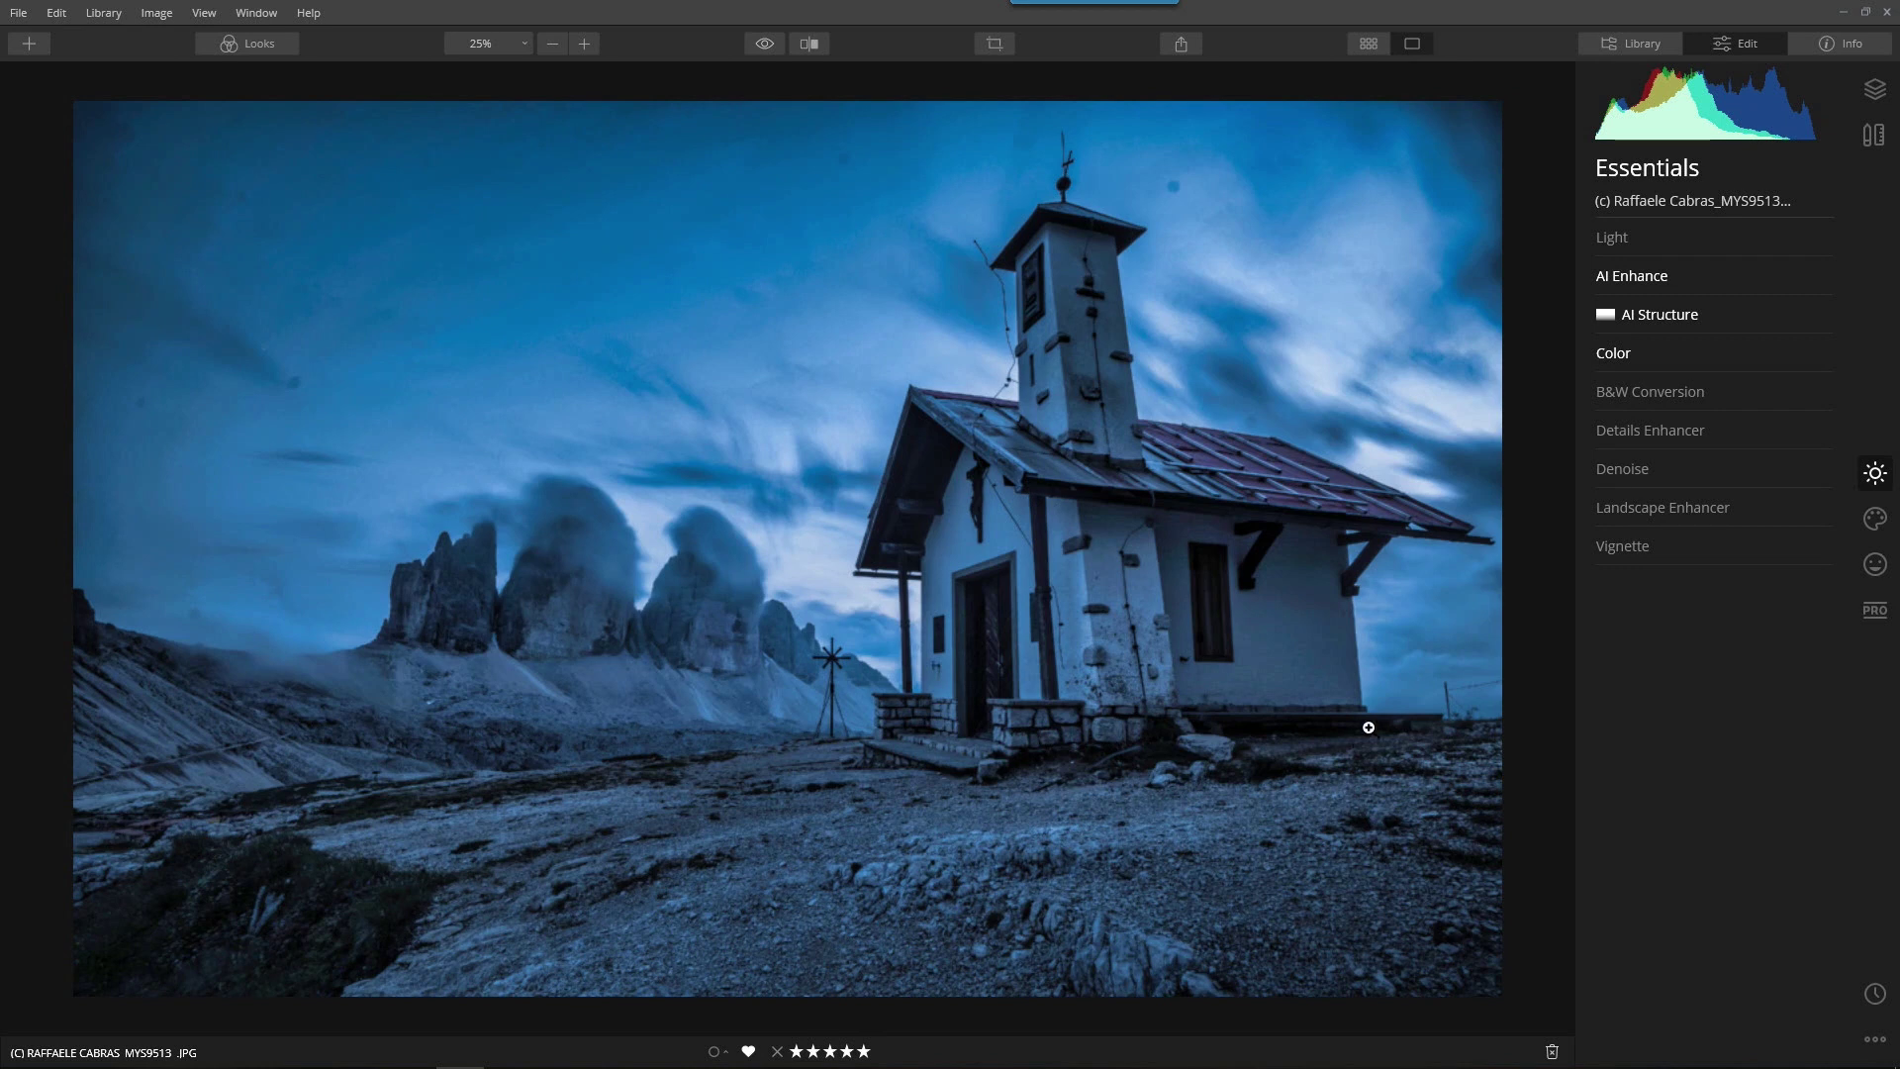
- Add a vignette with amount -100 and size 0, and place its subject center on the chapel's front wall
{"action": "left_click", "coordinate": [1623, 545]}
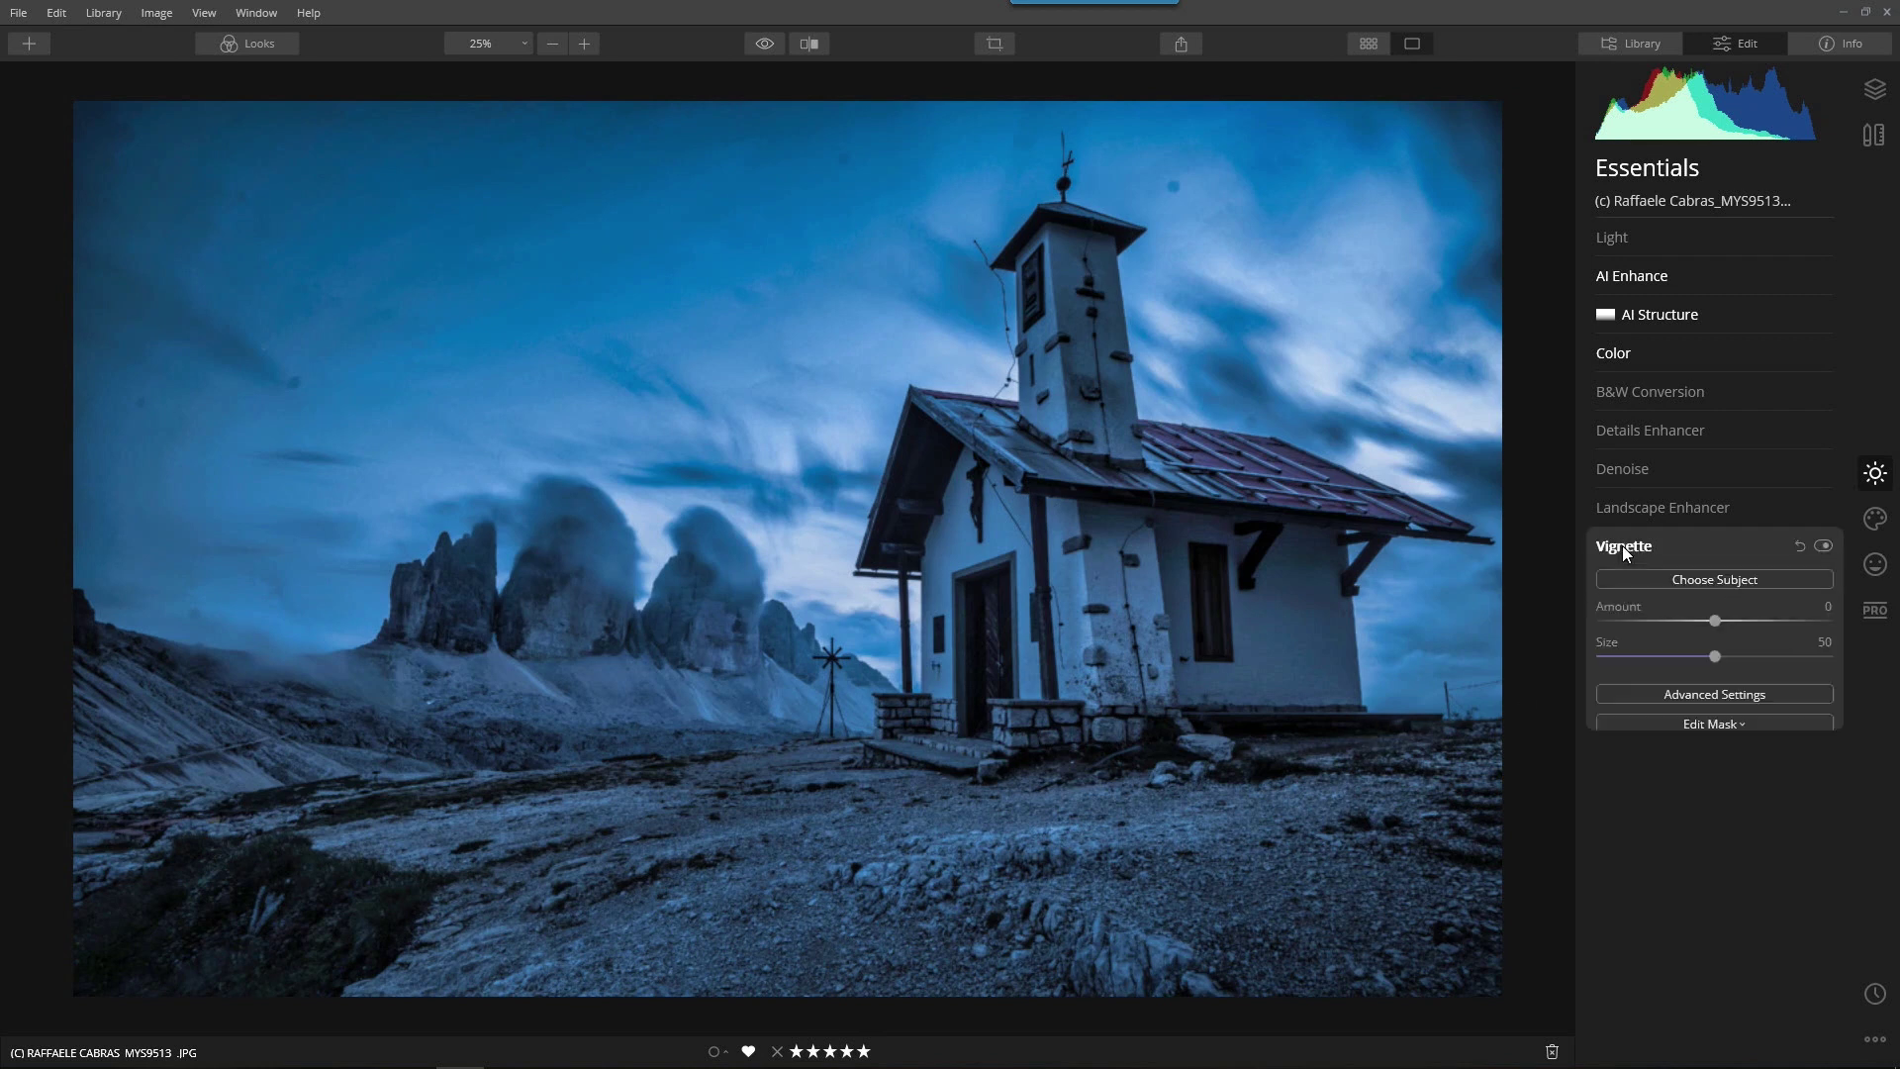
{"action": "left_click", "coordinate": [1698, 580]}
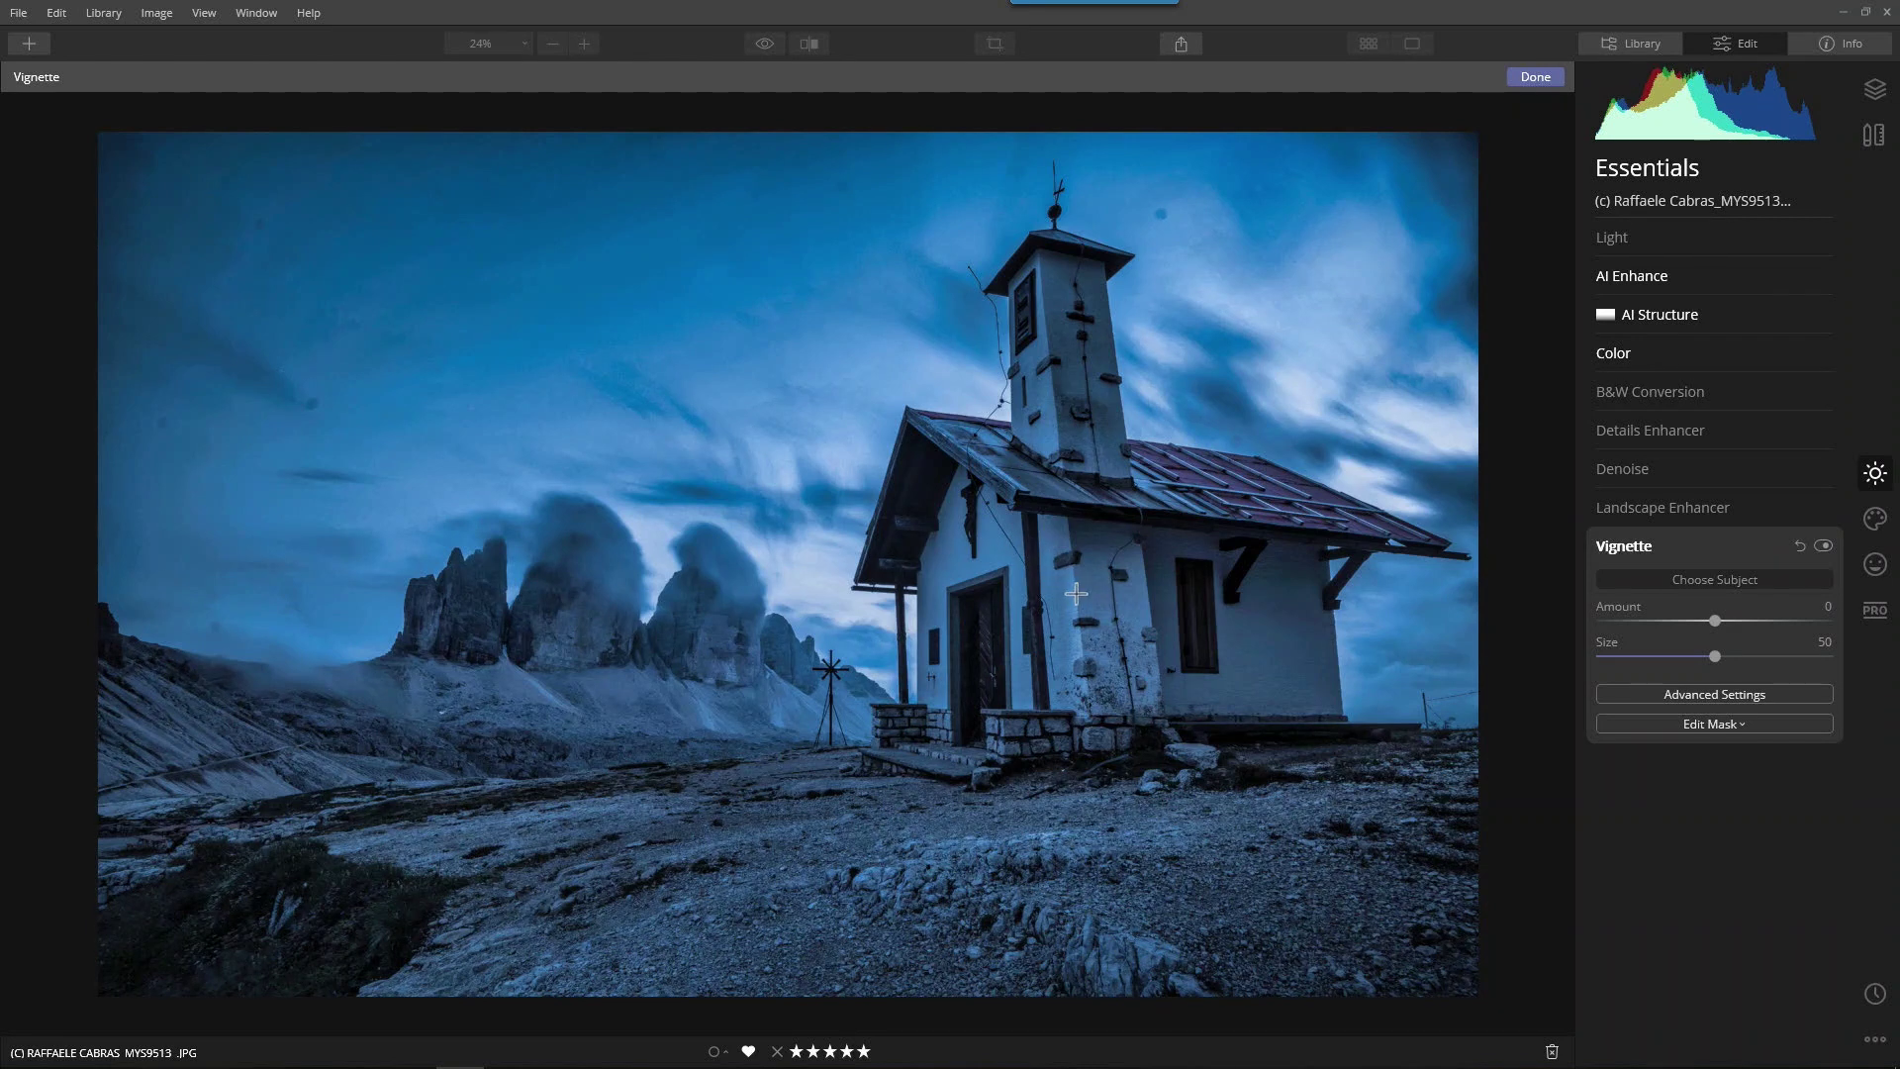
{"action": "left_click_drag", "start_coordinate": [1715, 621], "coordinate": [1542, 623]}
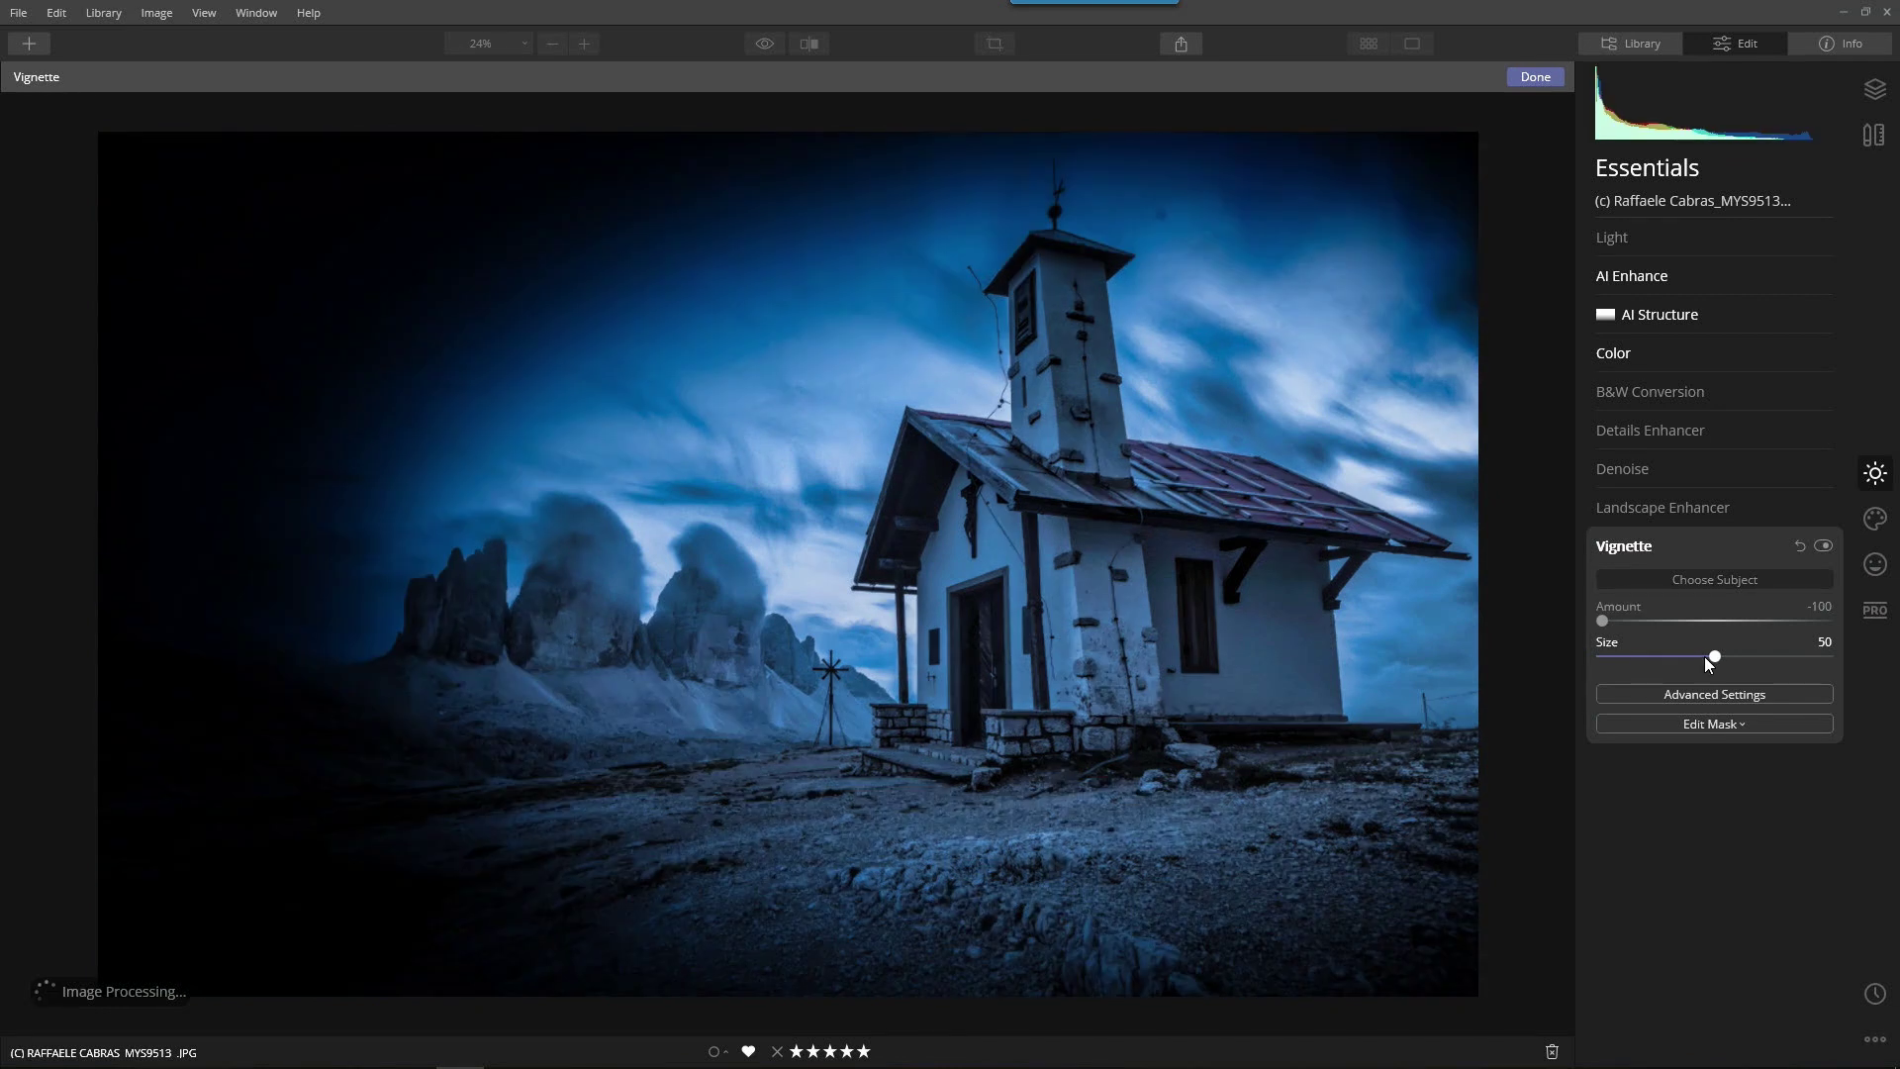
{"action": "left_click_drag", "start_coordinate": [1715, 656], "coordinate": [1543, 643]}
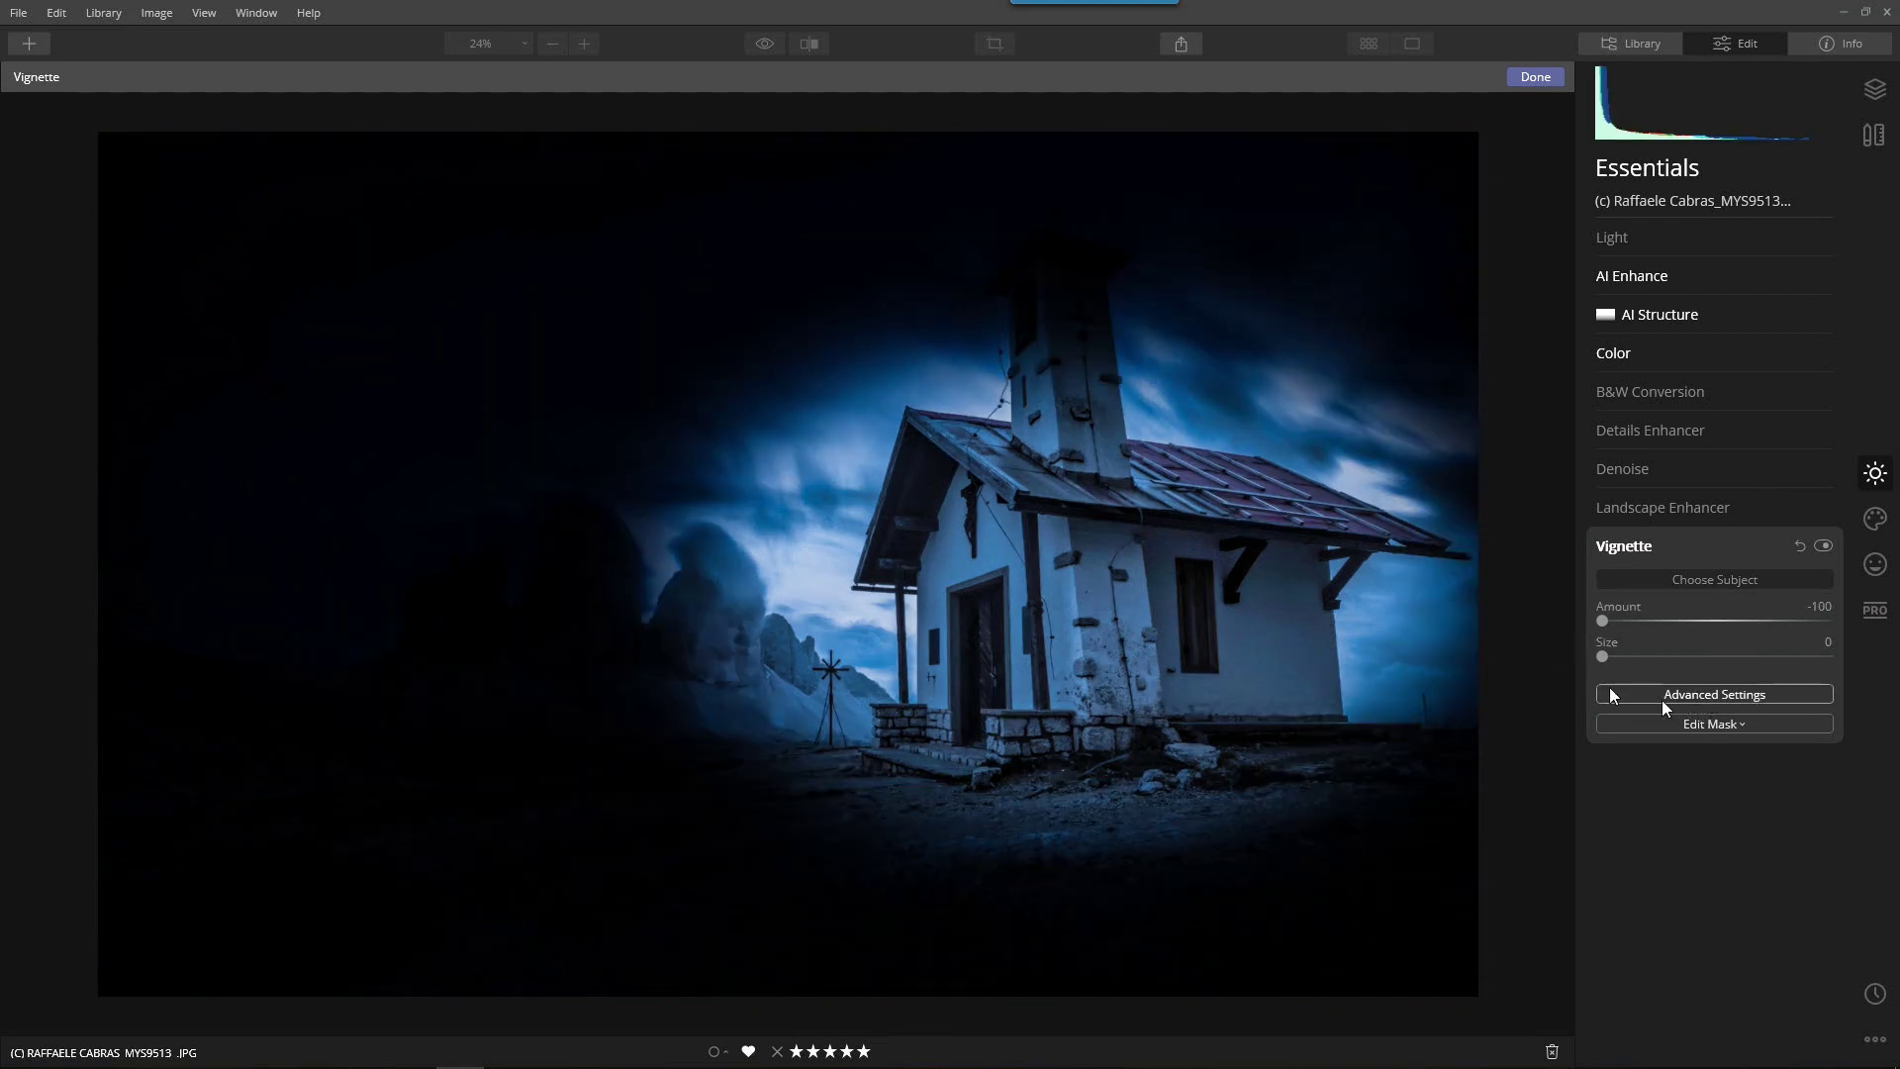
{"action": "left_click", "coordinate": [1138, 618]}
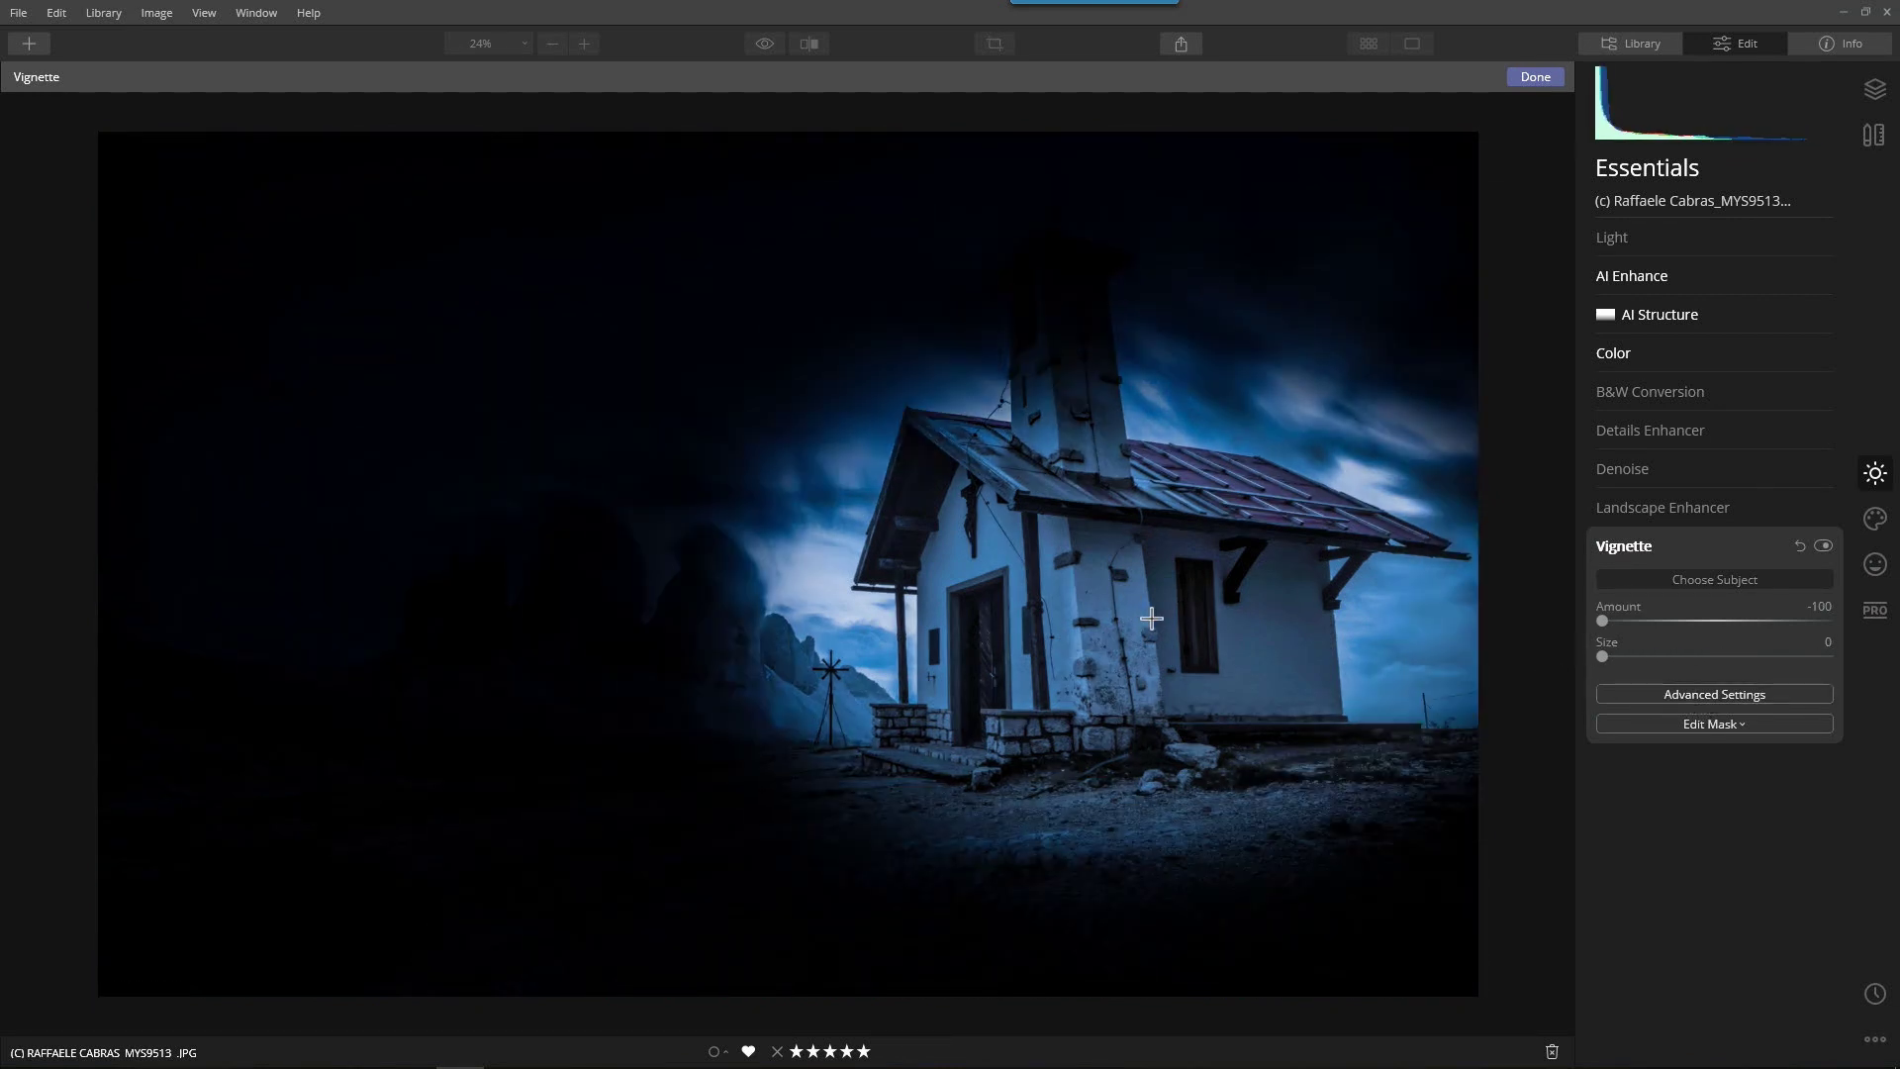
- Set the vignette's advanced feather to 68 and inner light to 52
{"action": "left_click", "coordinate": [1631, 689]}
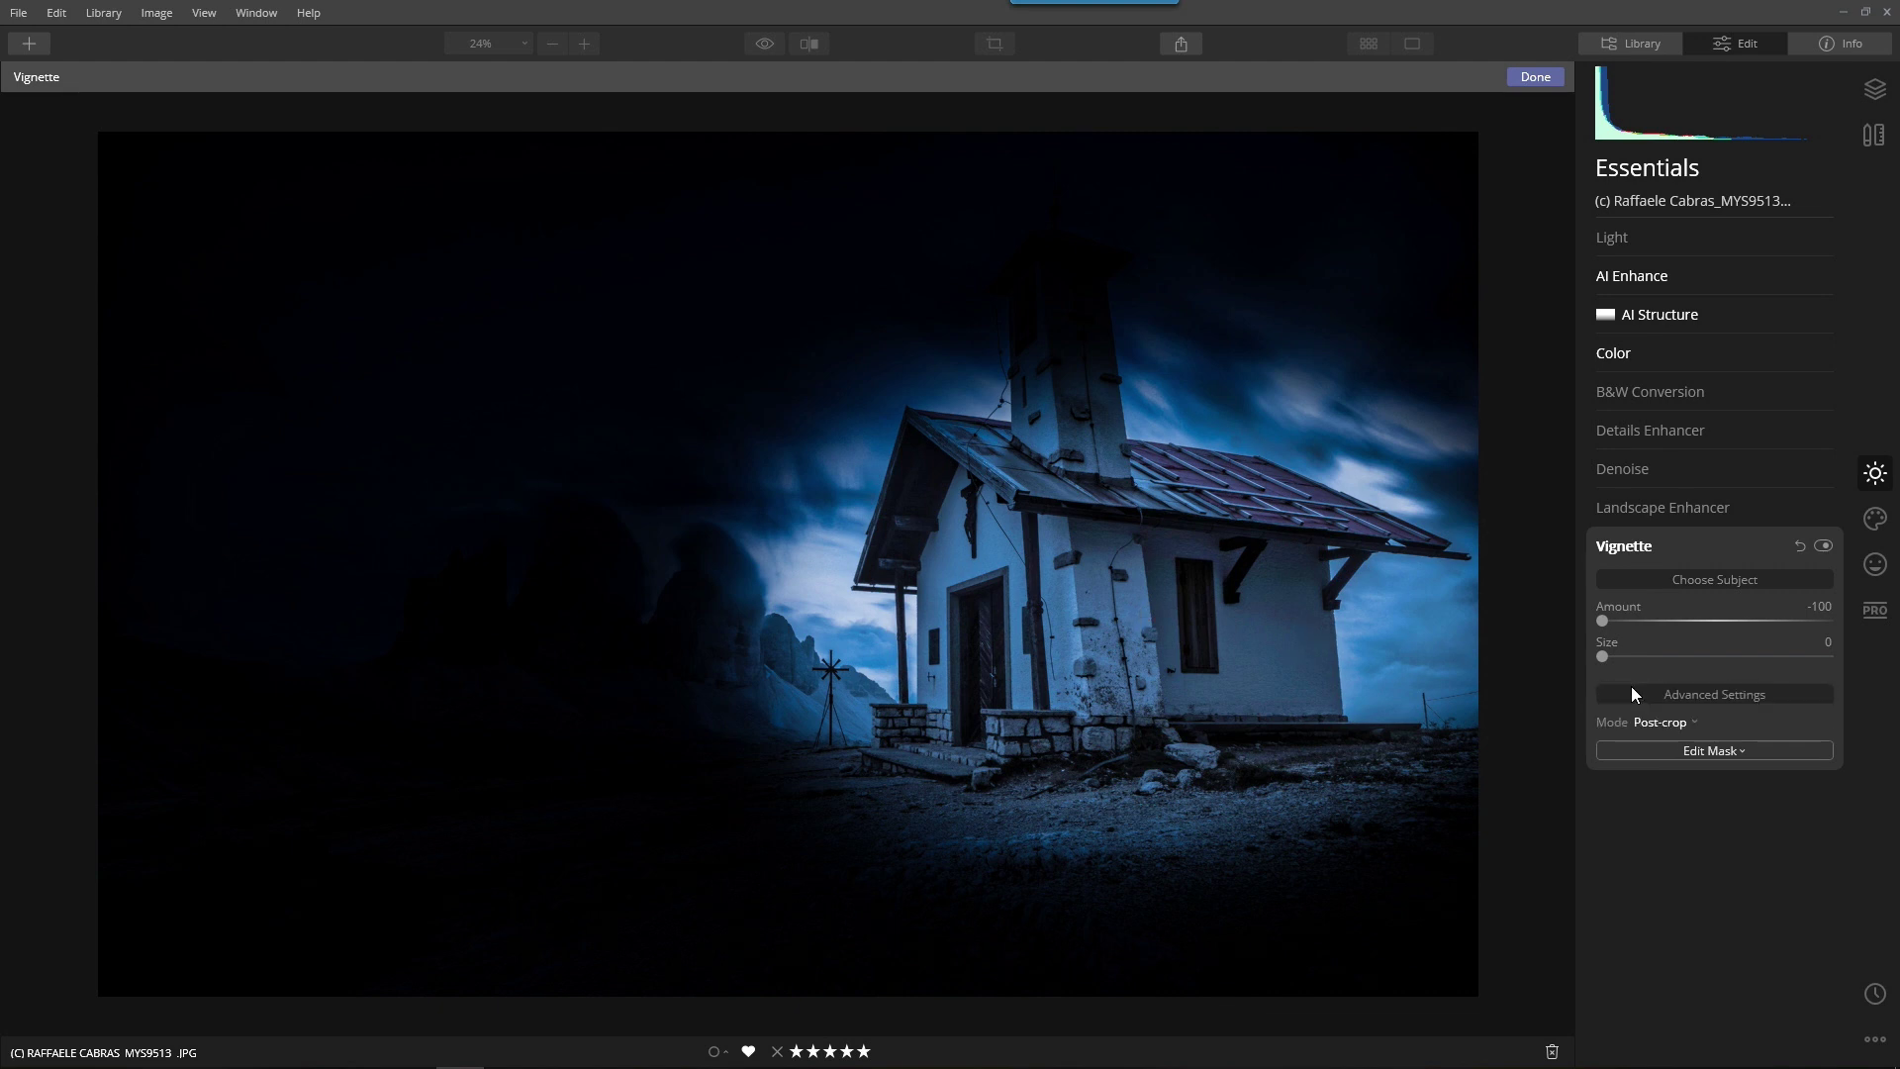
{"action": "left_click_drag", "start_coordinate": [1718, 791], "coordinate": [1791, 794]}
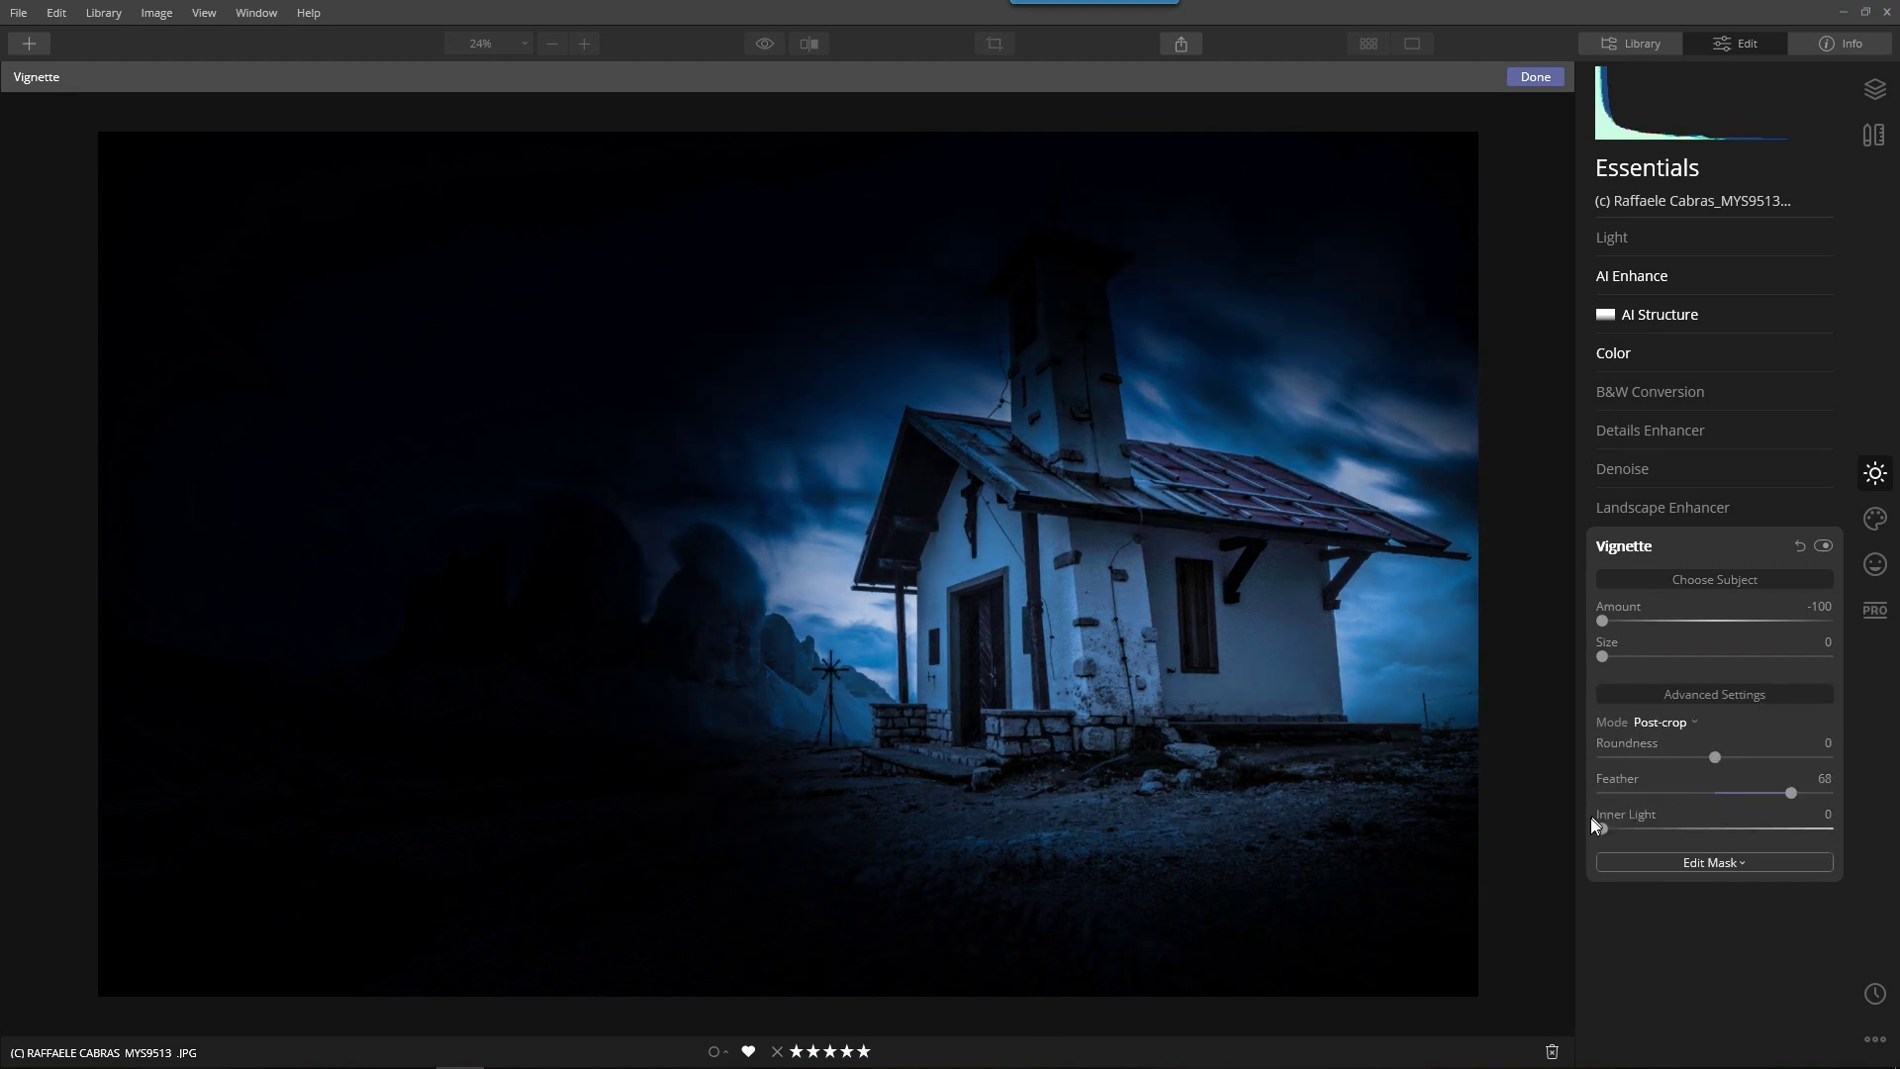
{"action": "left_click_drag", "start_coordinate": [1601, 829], "coordinate": [1721, 828]}
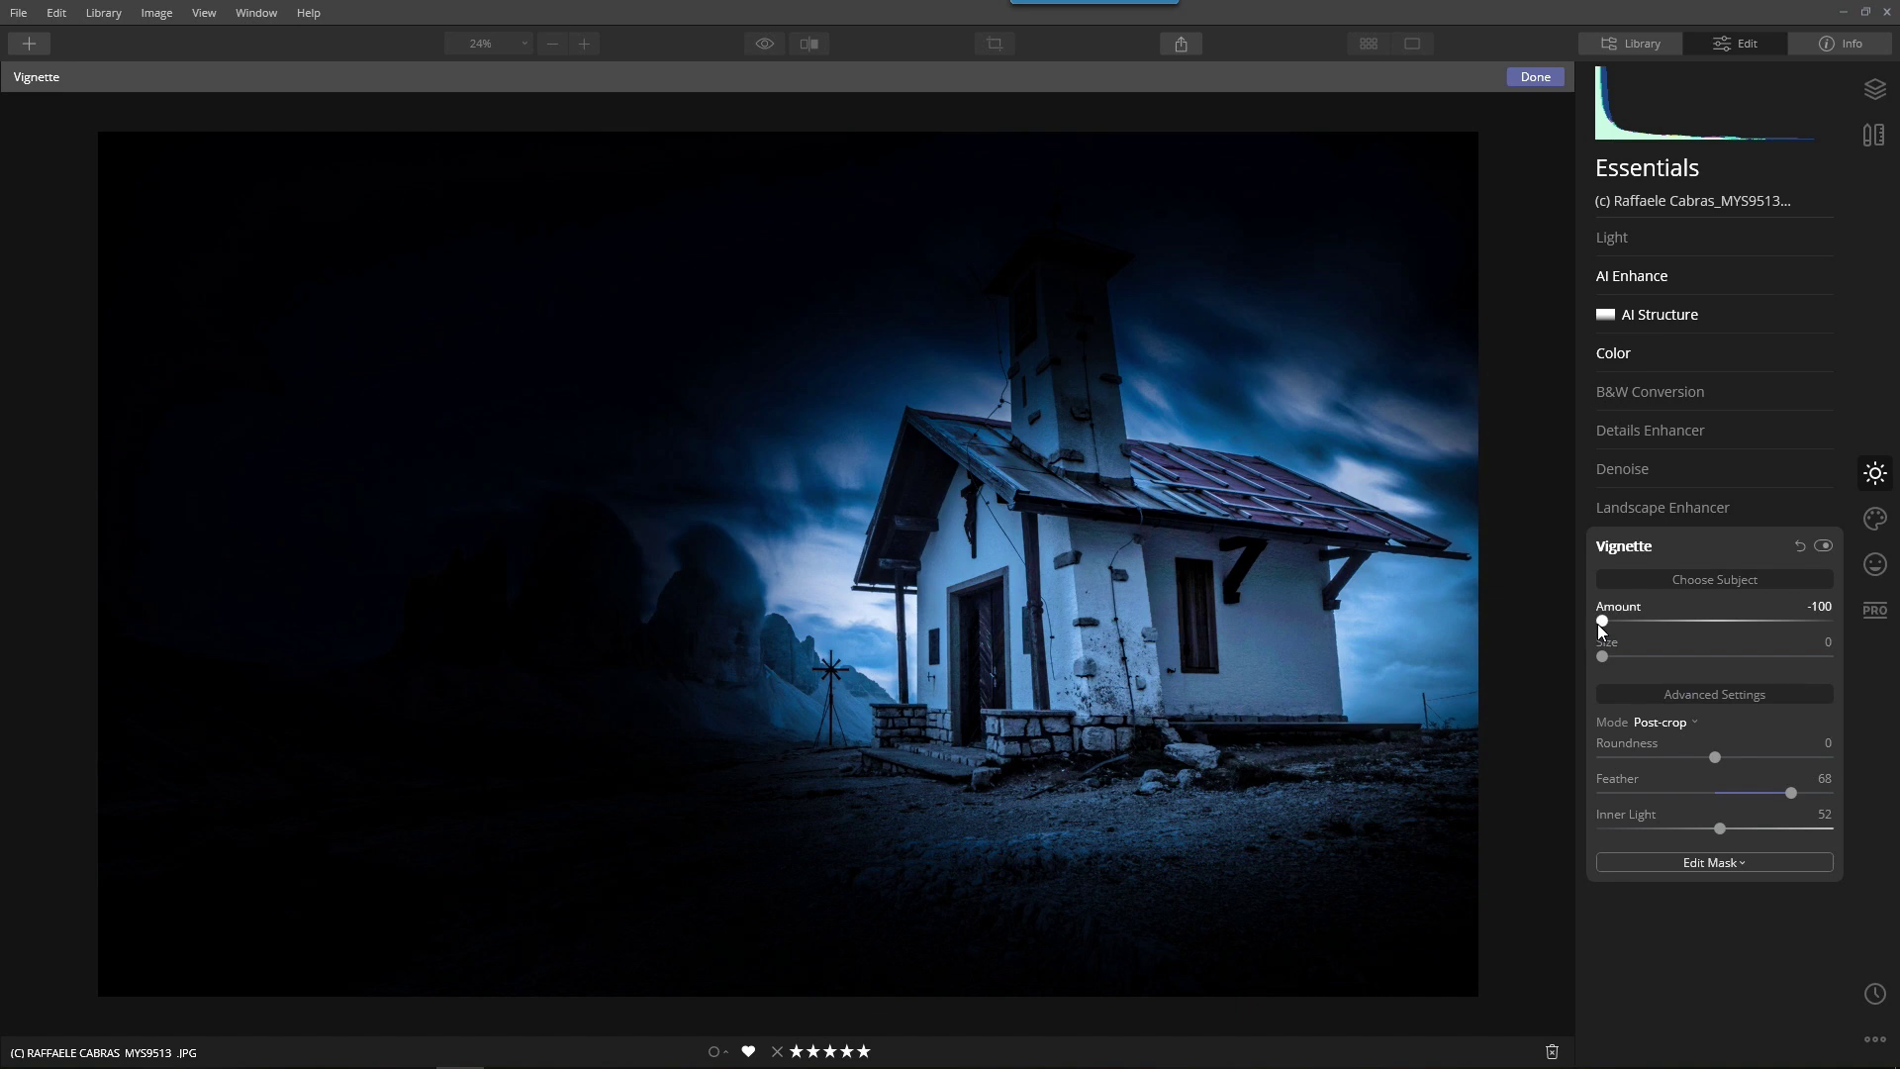
- Soften the vignette to amount -48 and size 8, and compare the photo with the vignette off and on
{"action": "left_click_drag", "start_coordinate": [1599, 625], "coordinate": [1619, 661]}
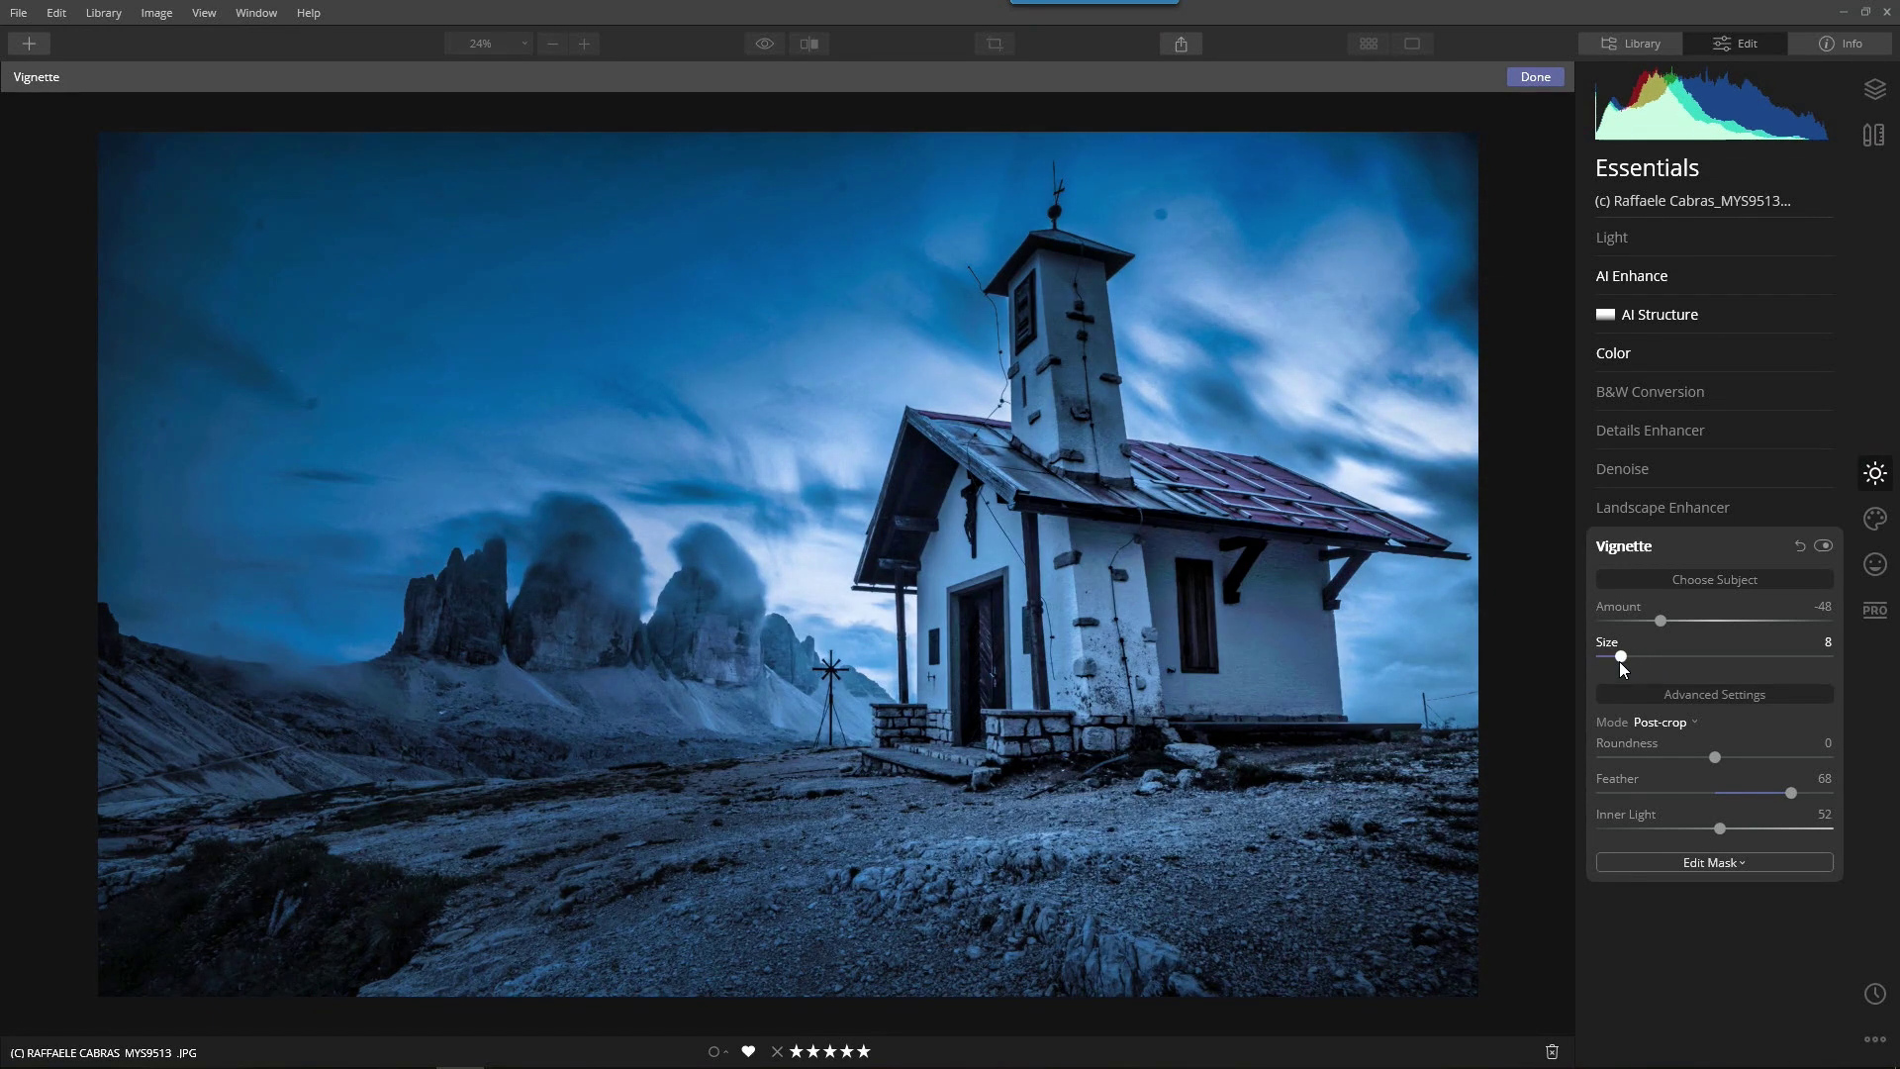
{"action": "left_click", "coordinate": [1830, 547]}
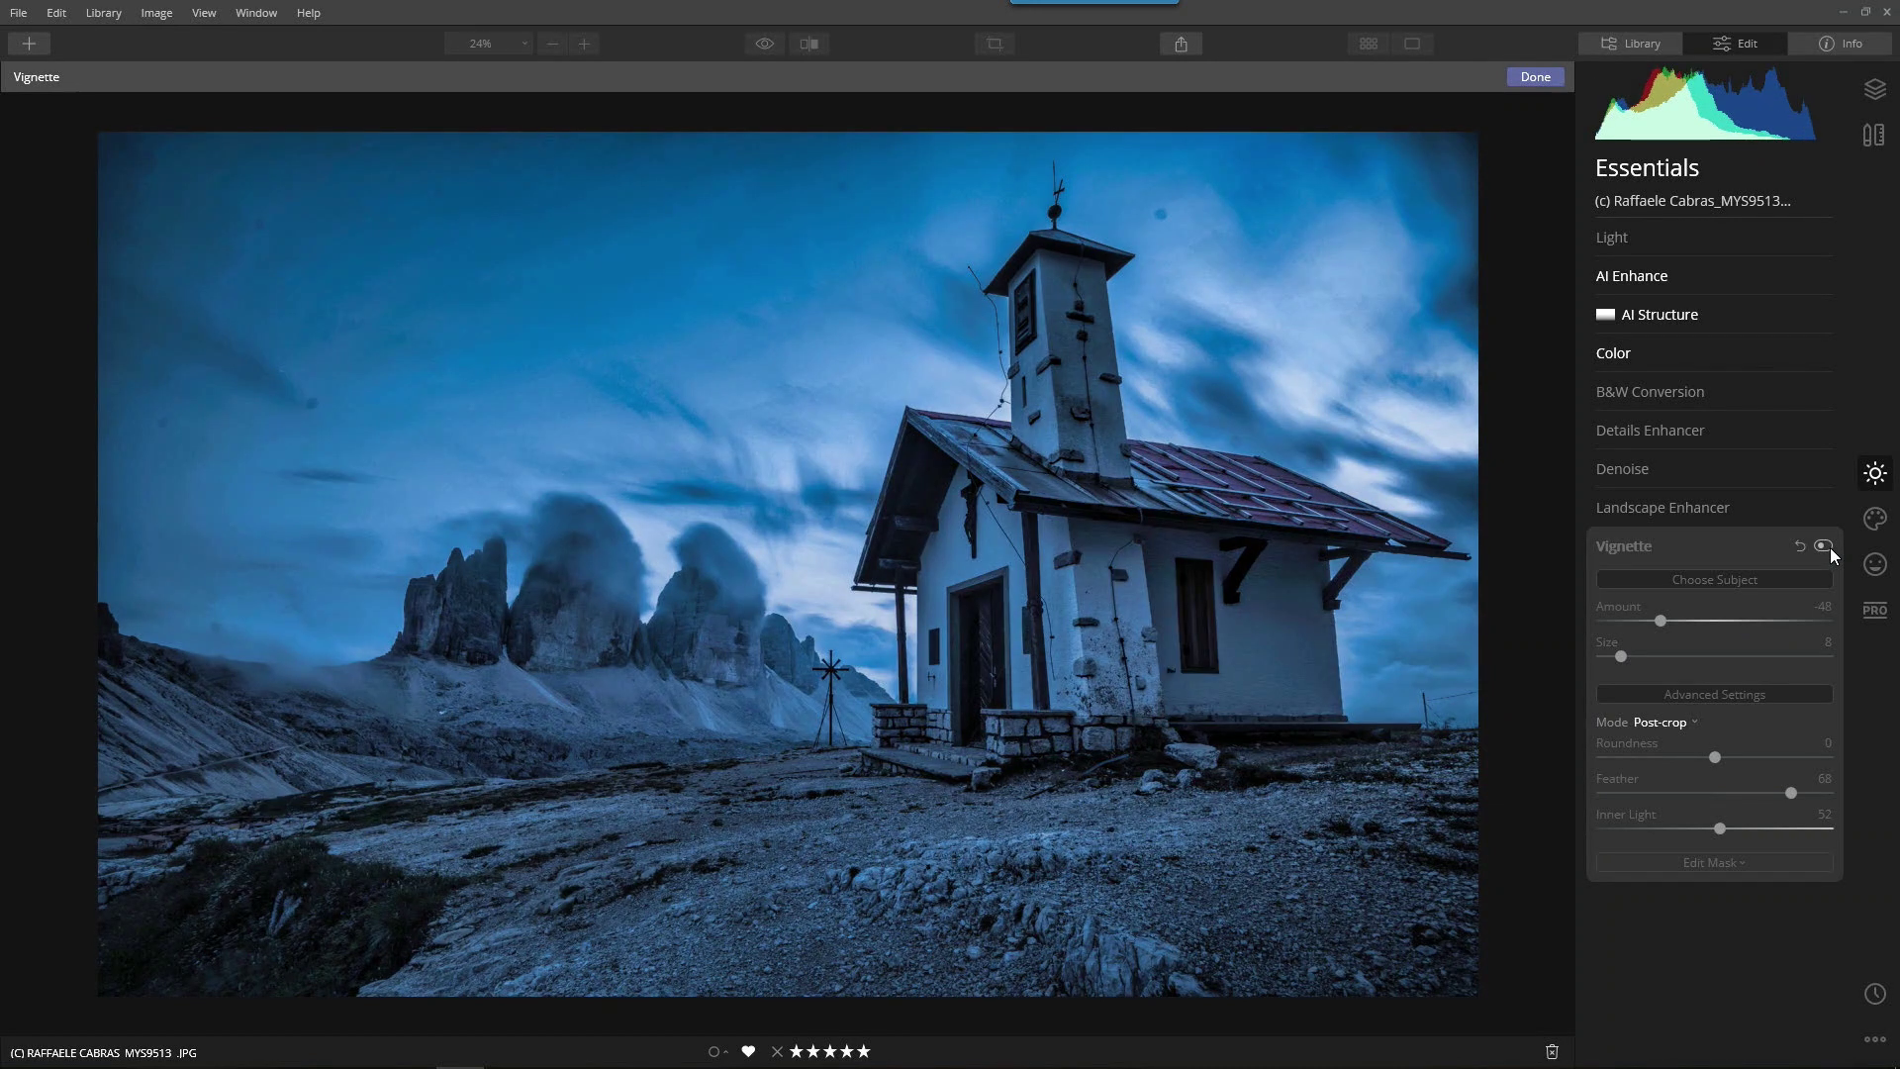
{"action": "left_click", "coordinate": [1829, 547]}
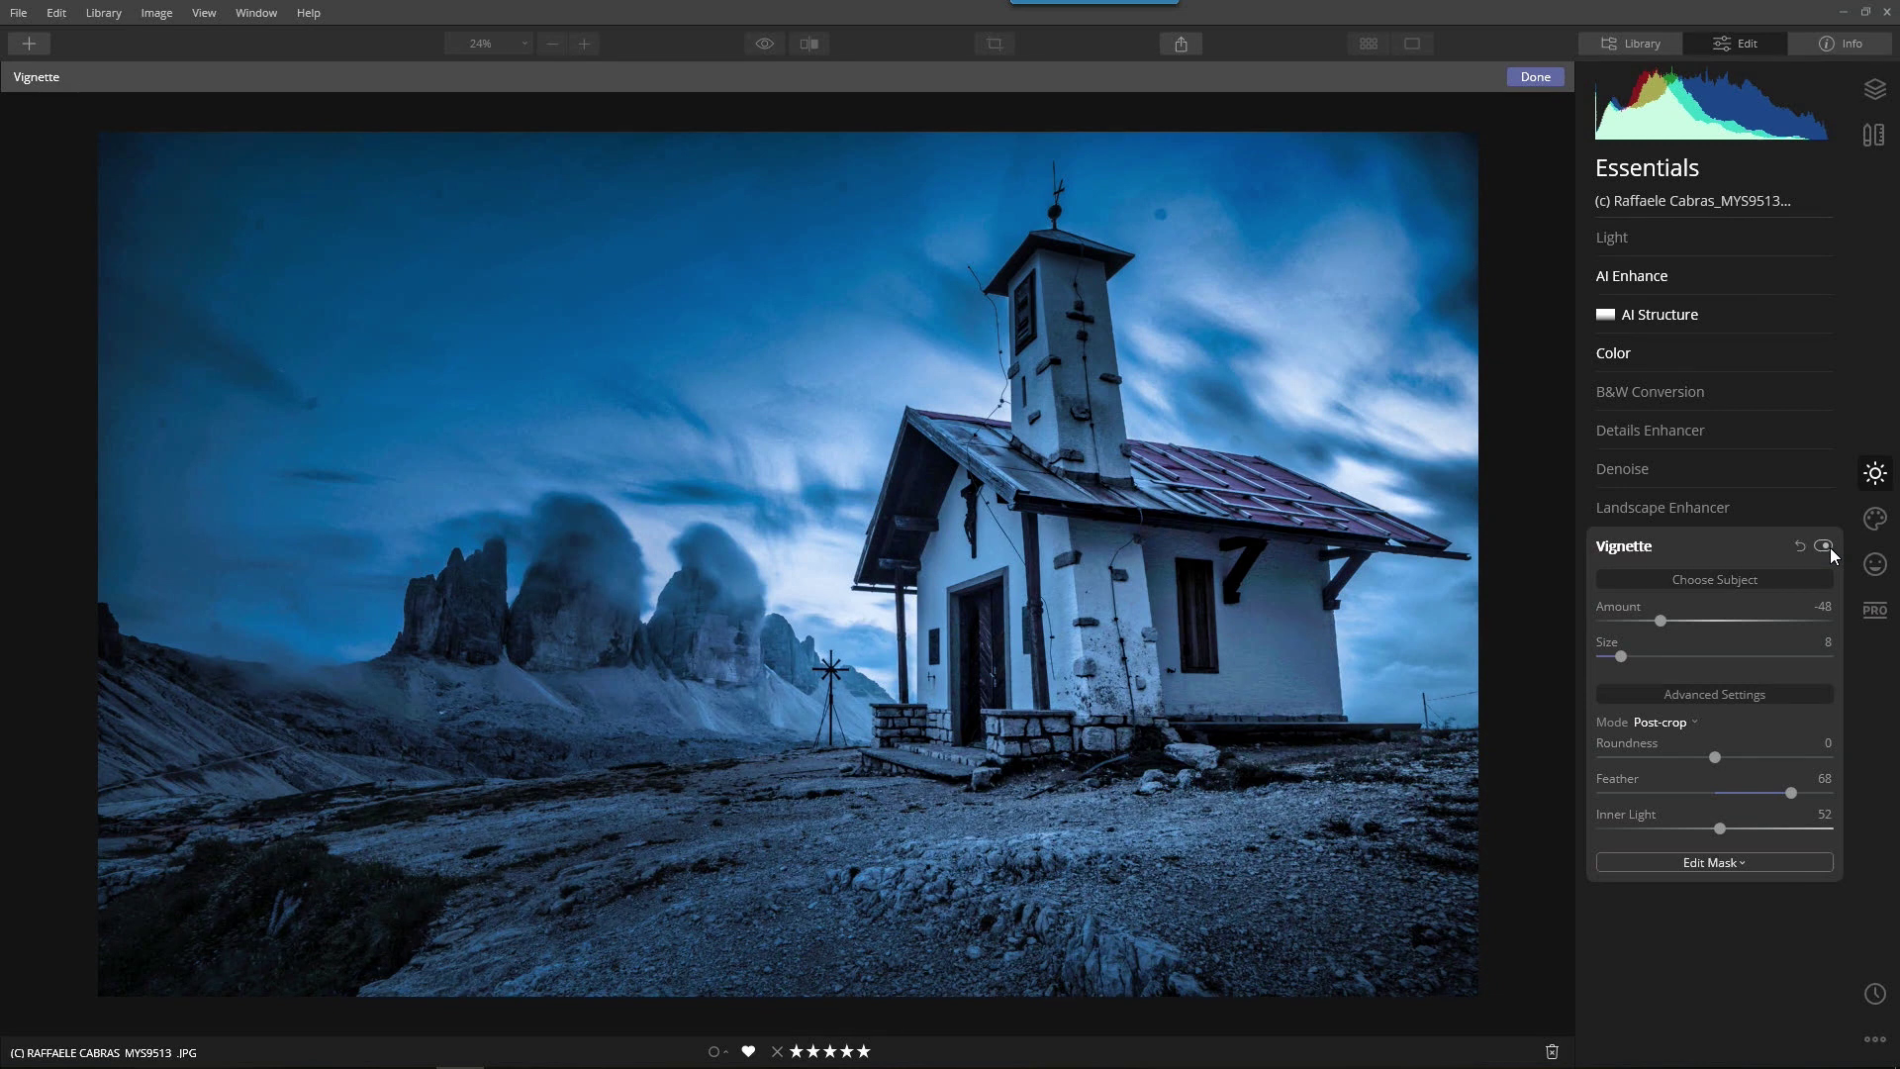
{"action": "left_click", "coordinate": [1619, 547]}
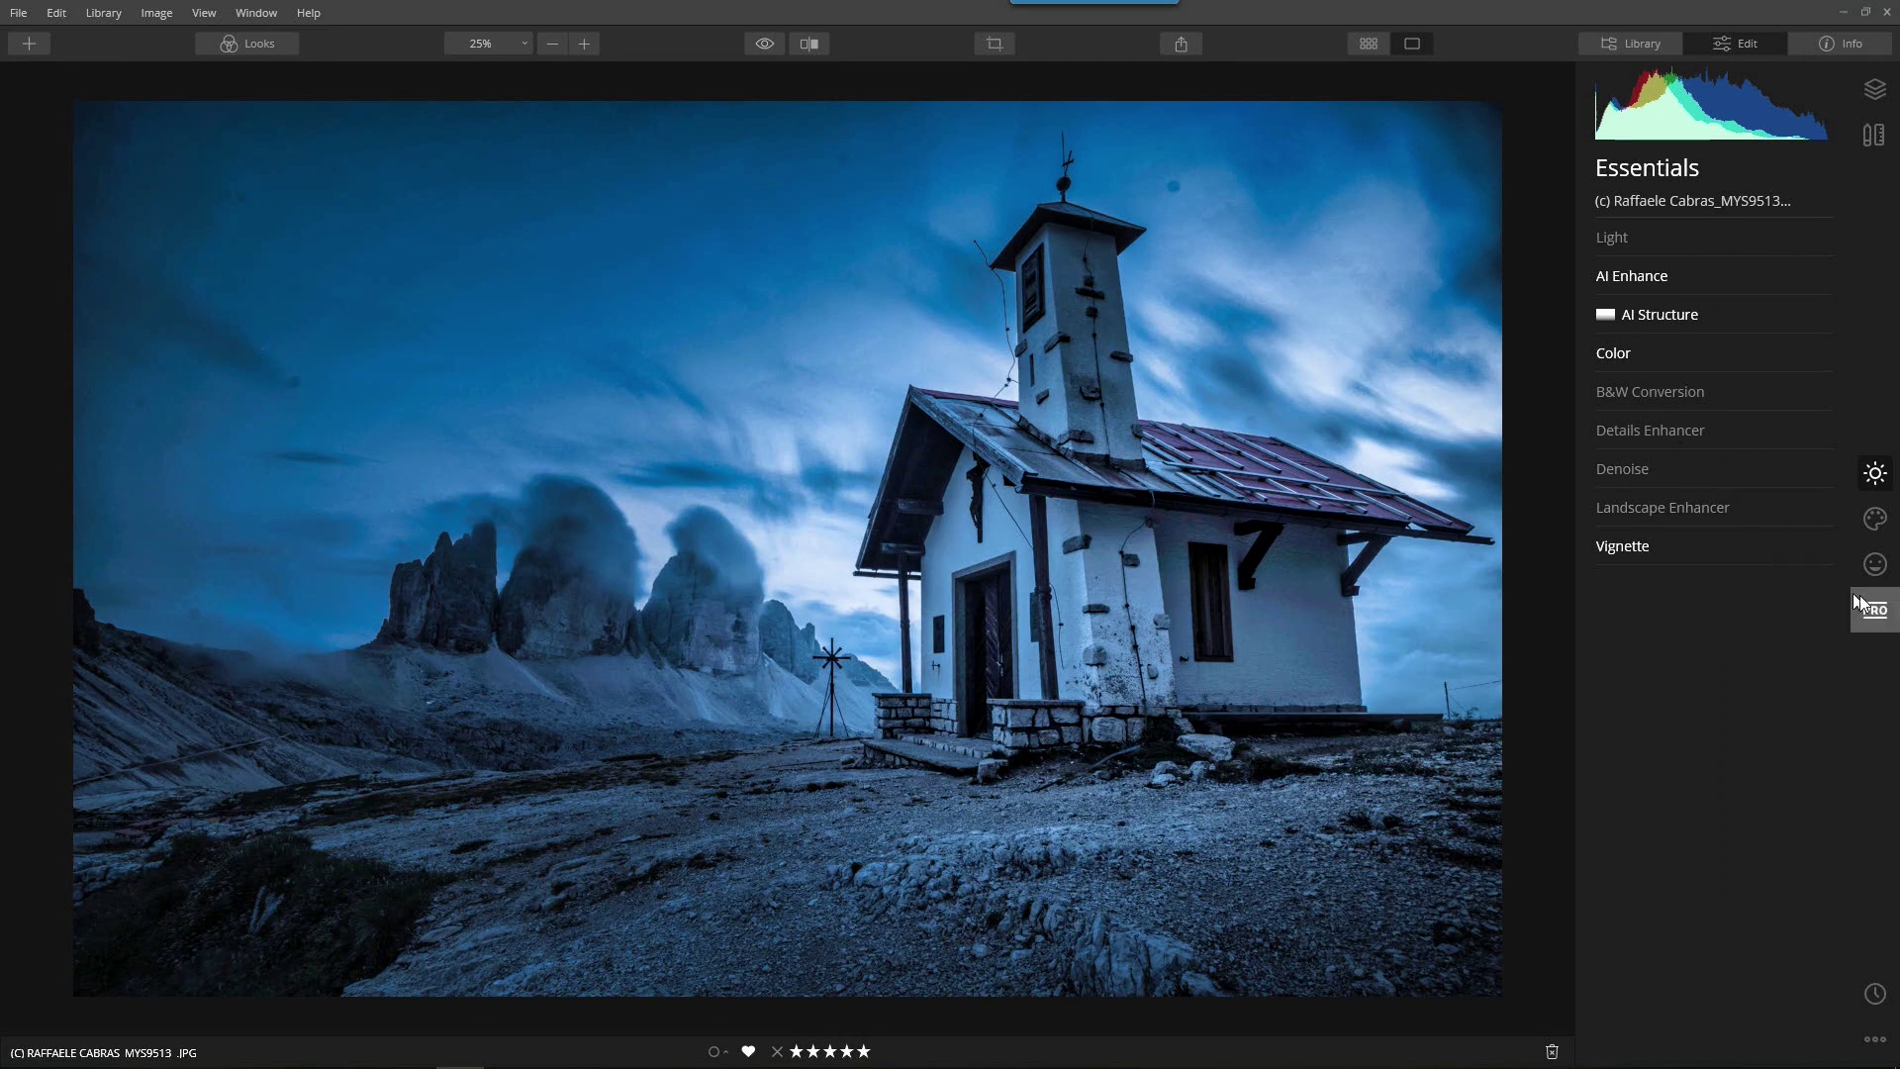
- Try a lower top exposure in the Adjustable Gradient, reset it, and set the bottom exposure to -100
{"action": "left_click", "coordinate": [1877, 626]}
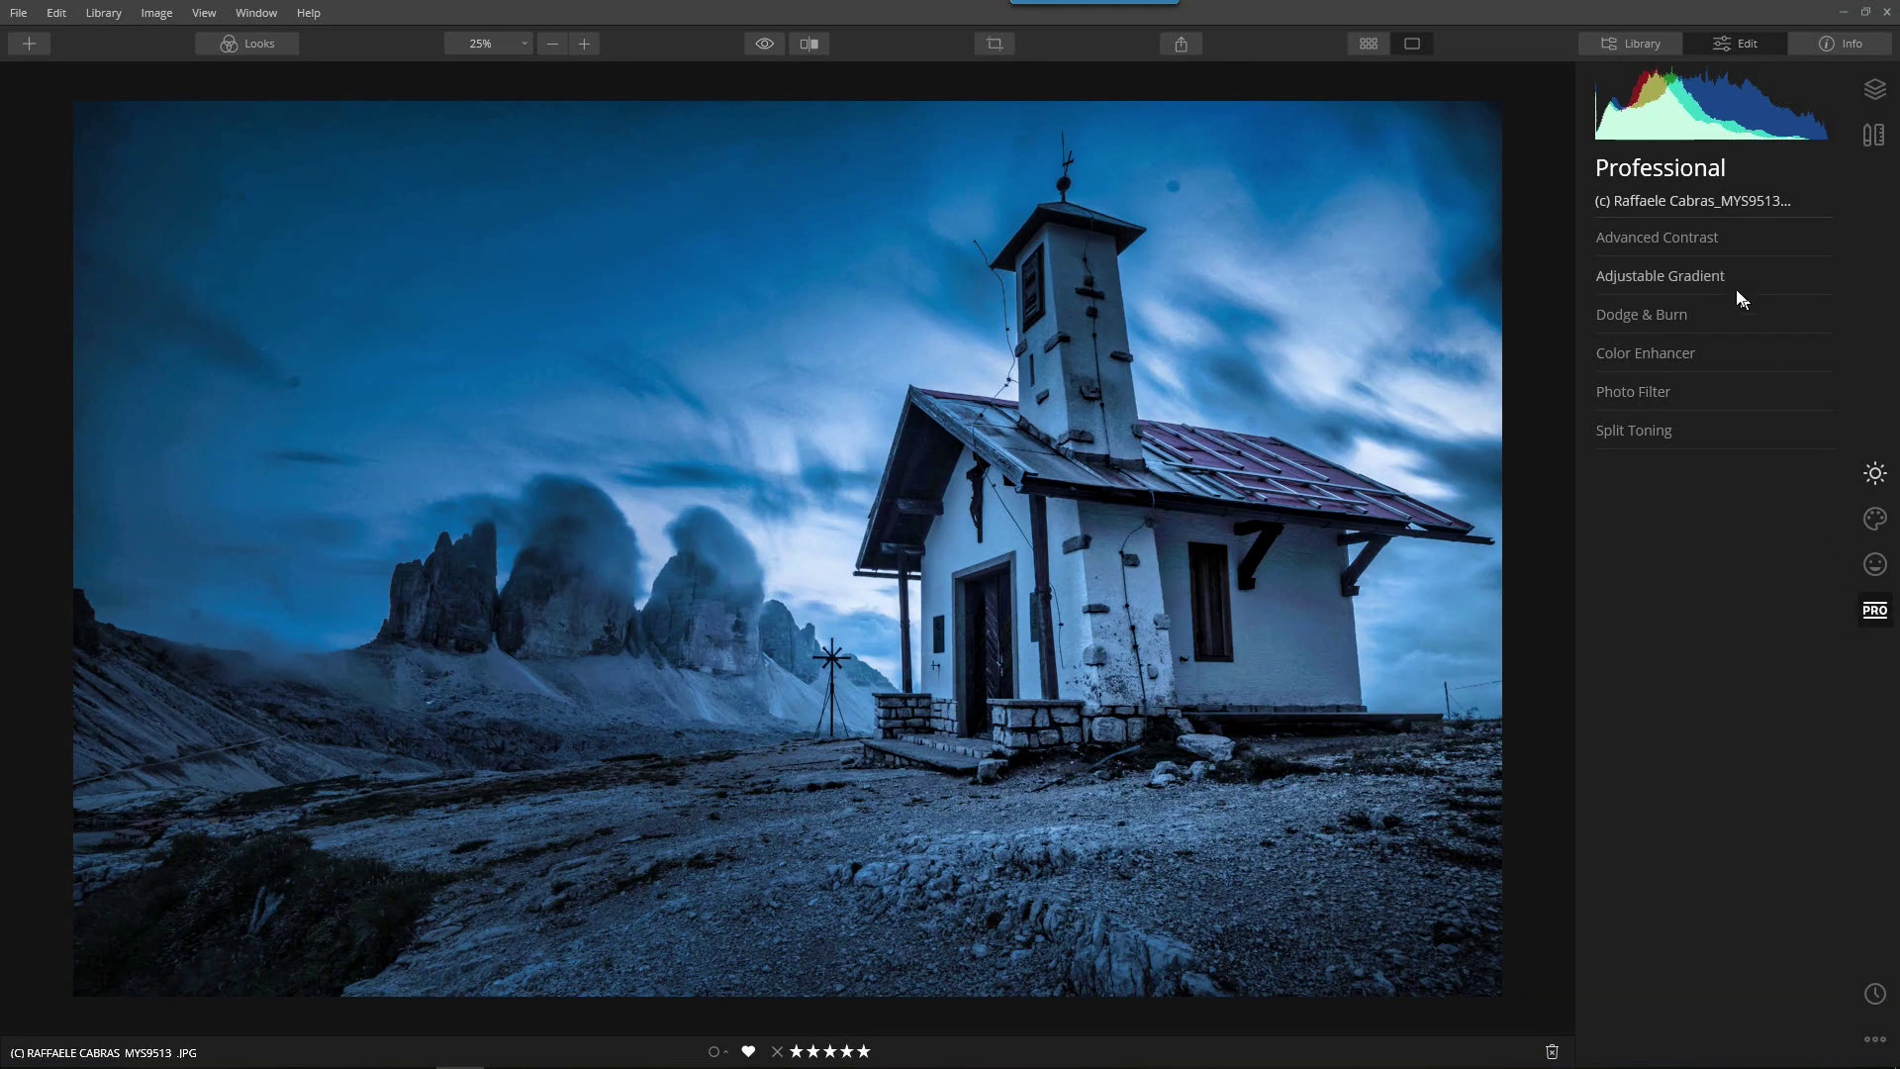
{"action": "left_click", "coordinate": [1686, 283]}
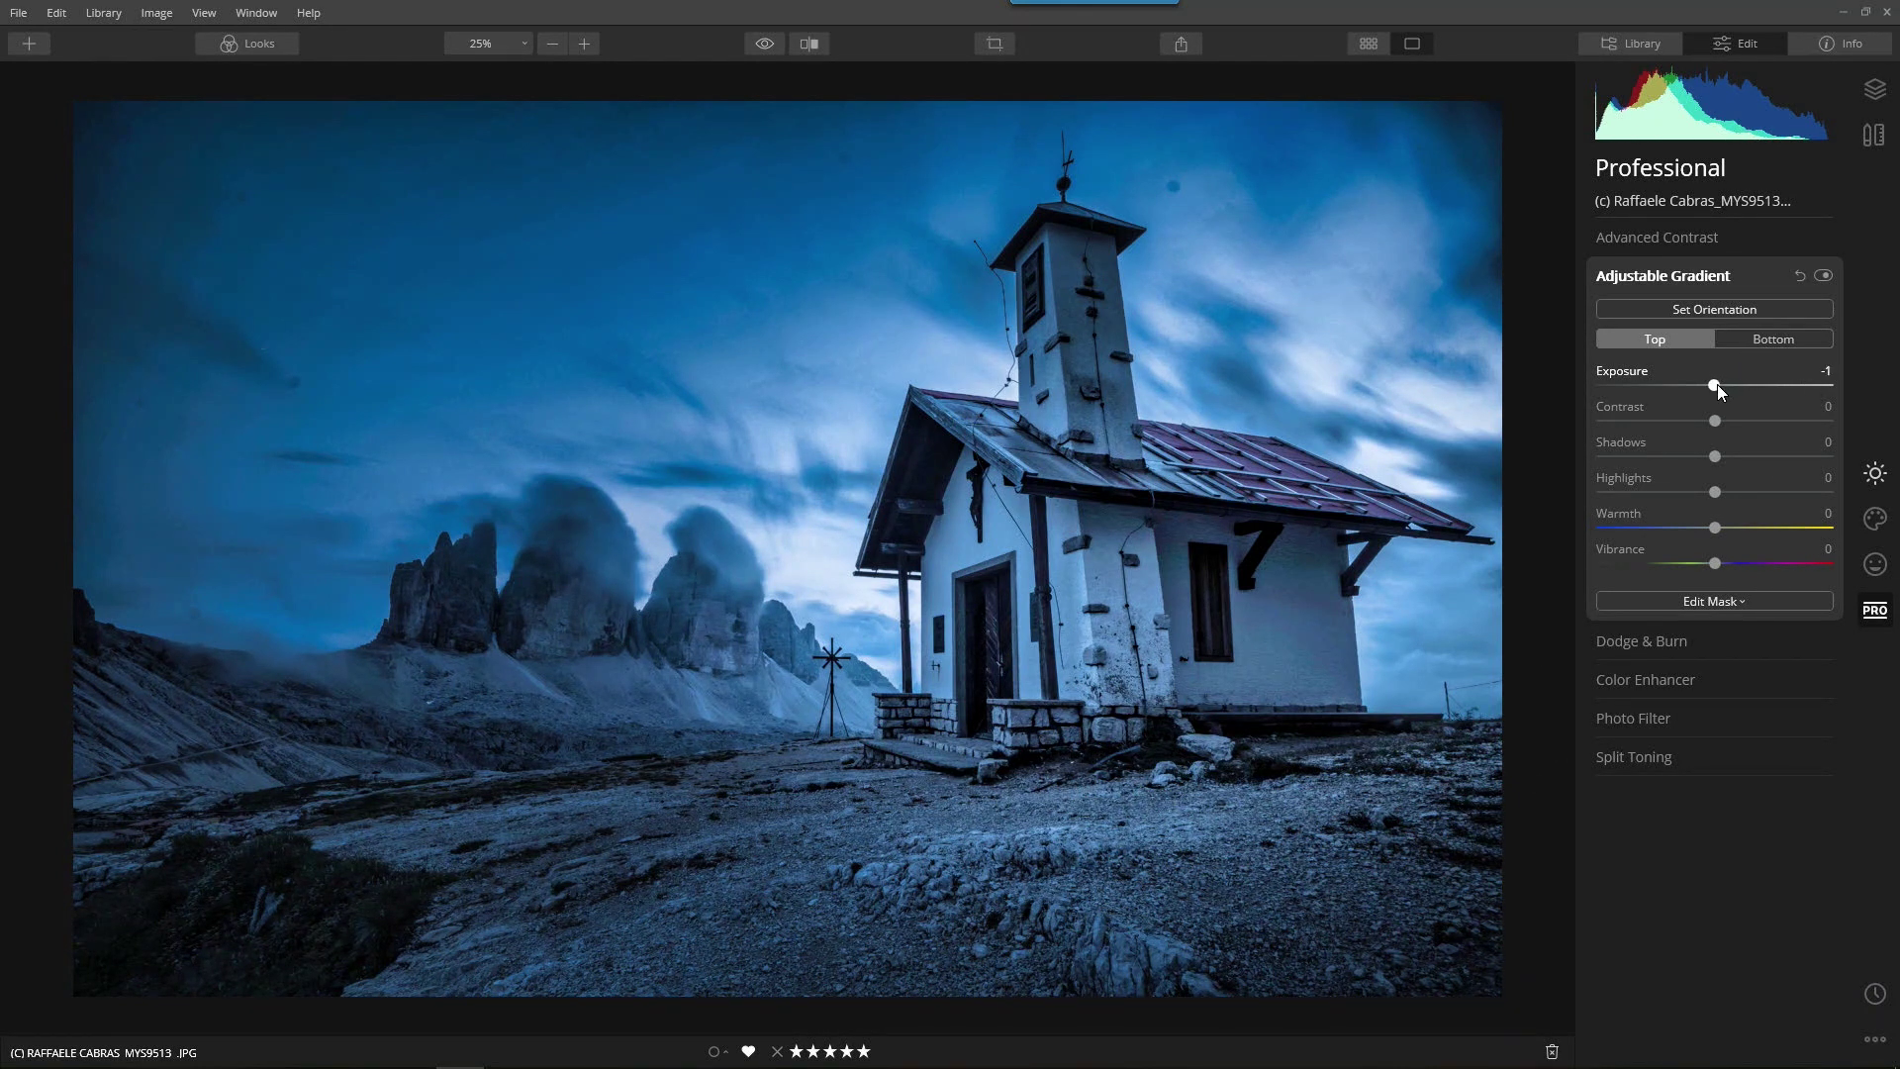
{"action": "left_click_drag", "start_coordinate": [1716, 385], "coordinate": [1597, 386]}
{"action": "double_click", "coordinate": [1596, 385]}
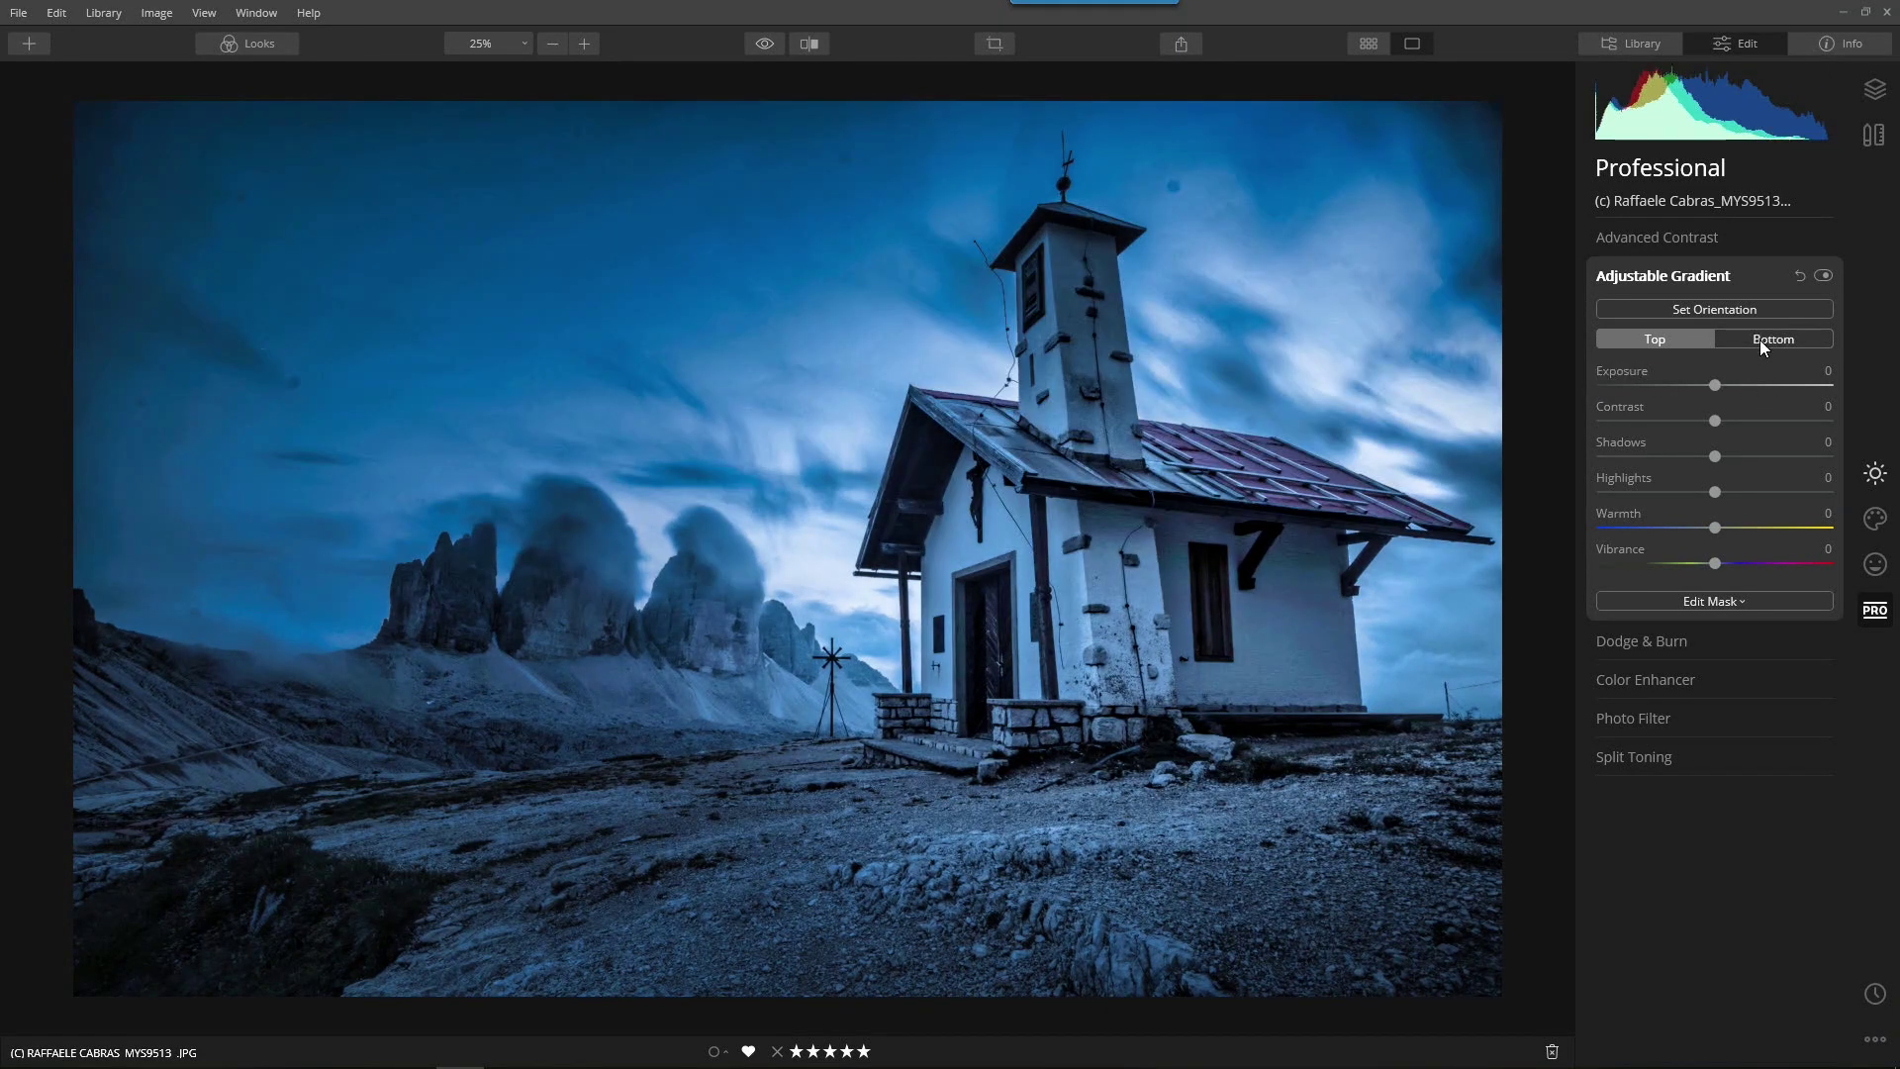
{"action": "left_click", "coordinate": [1760, 340]}
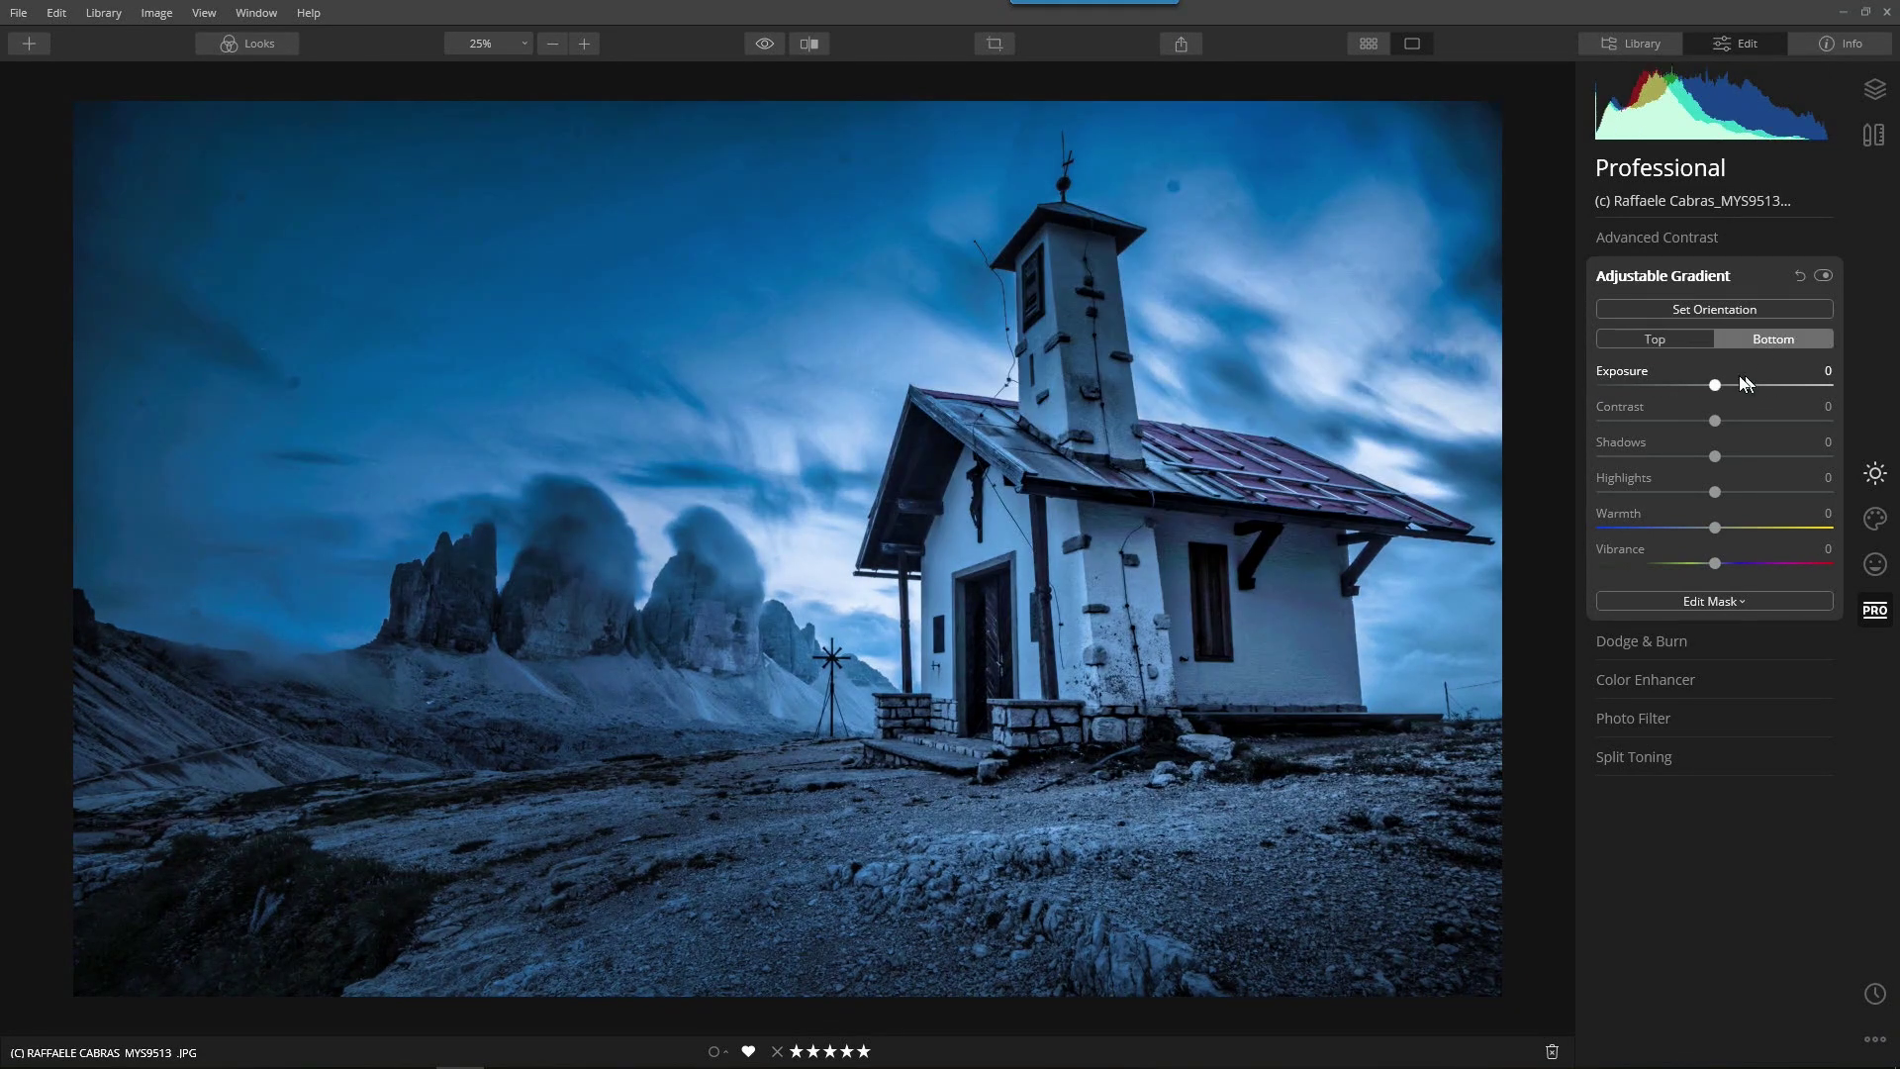
{"action": "left_click_drag", "start_coordinate": [1714, 385], "coordinate": [1544, 384]}
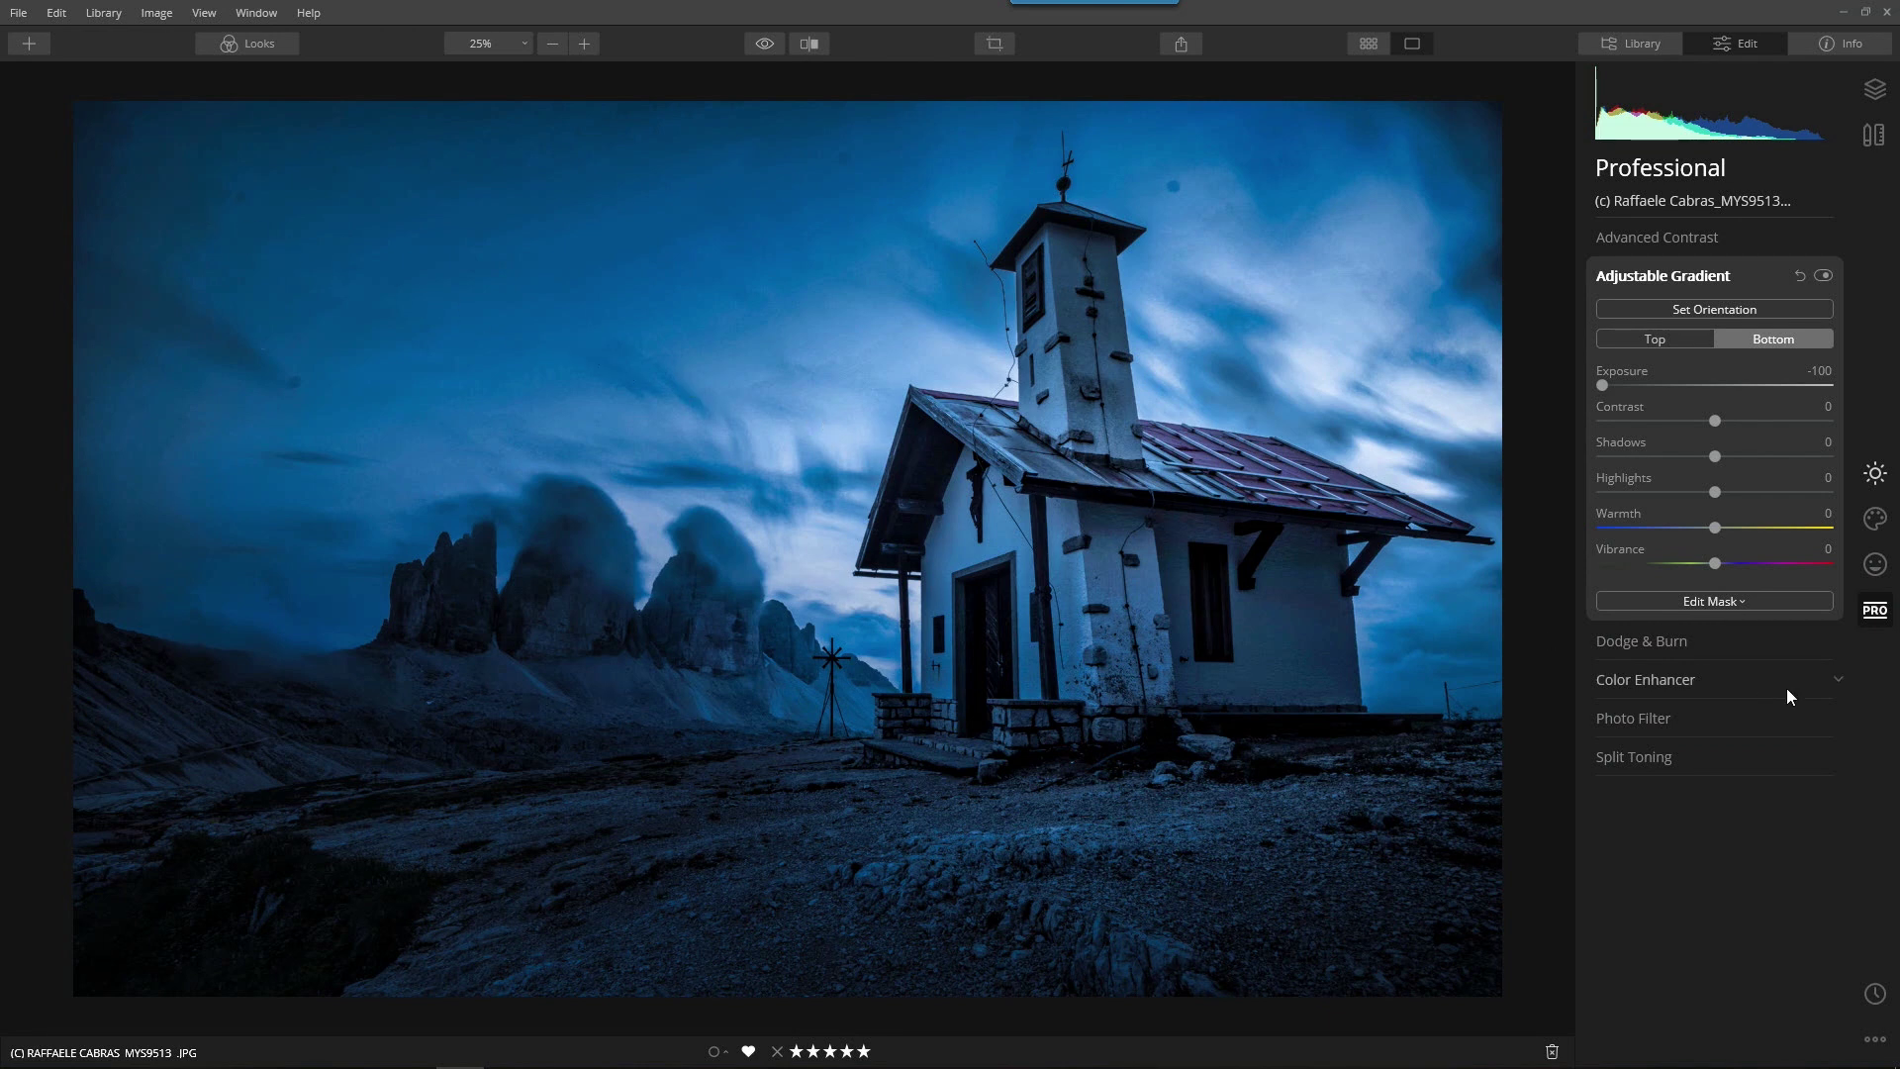
- Set the Adjustable Gradient's orientation to 15° rotation, 78% horizontal and 72% vertical shift, centering it near the foot of the chapel
{"action": "left_click", "coordinate": [1714, 310]}
{"action": "left_click_drag", "start_coordinate": [700, 556], "coordinate": [683, 641]}
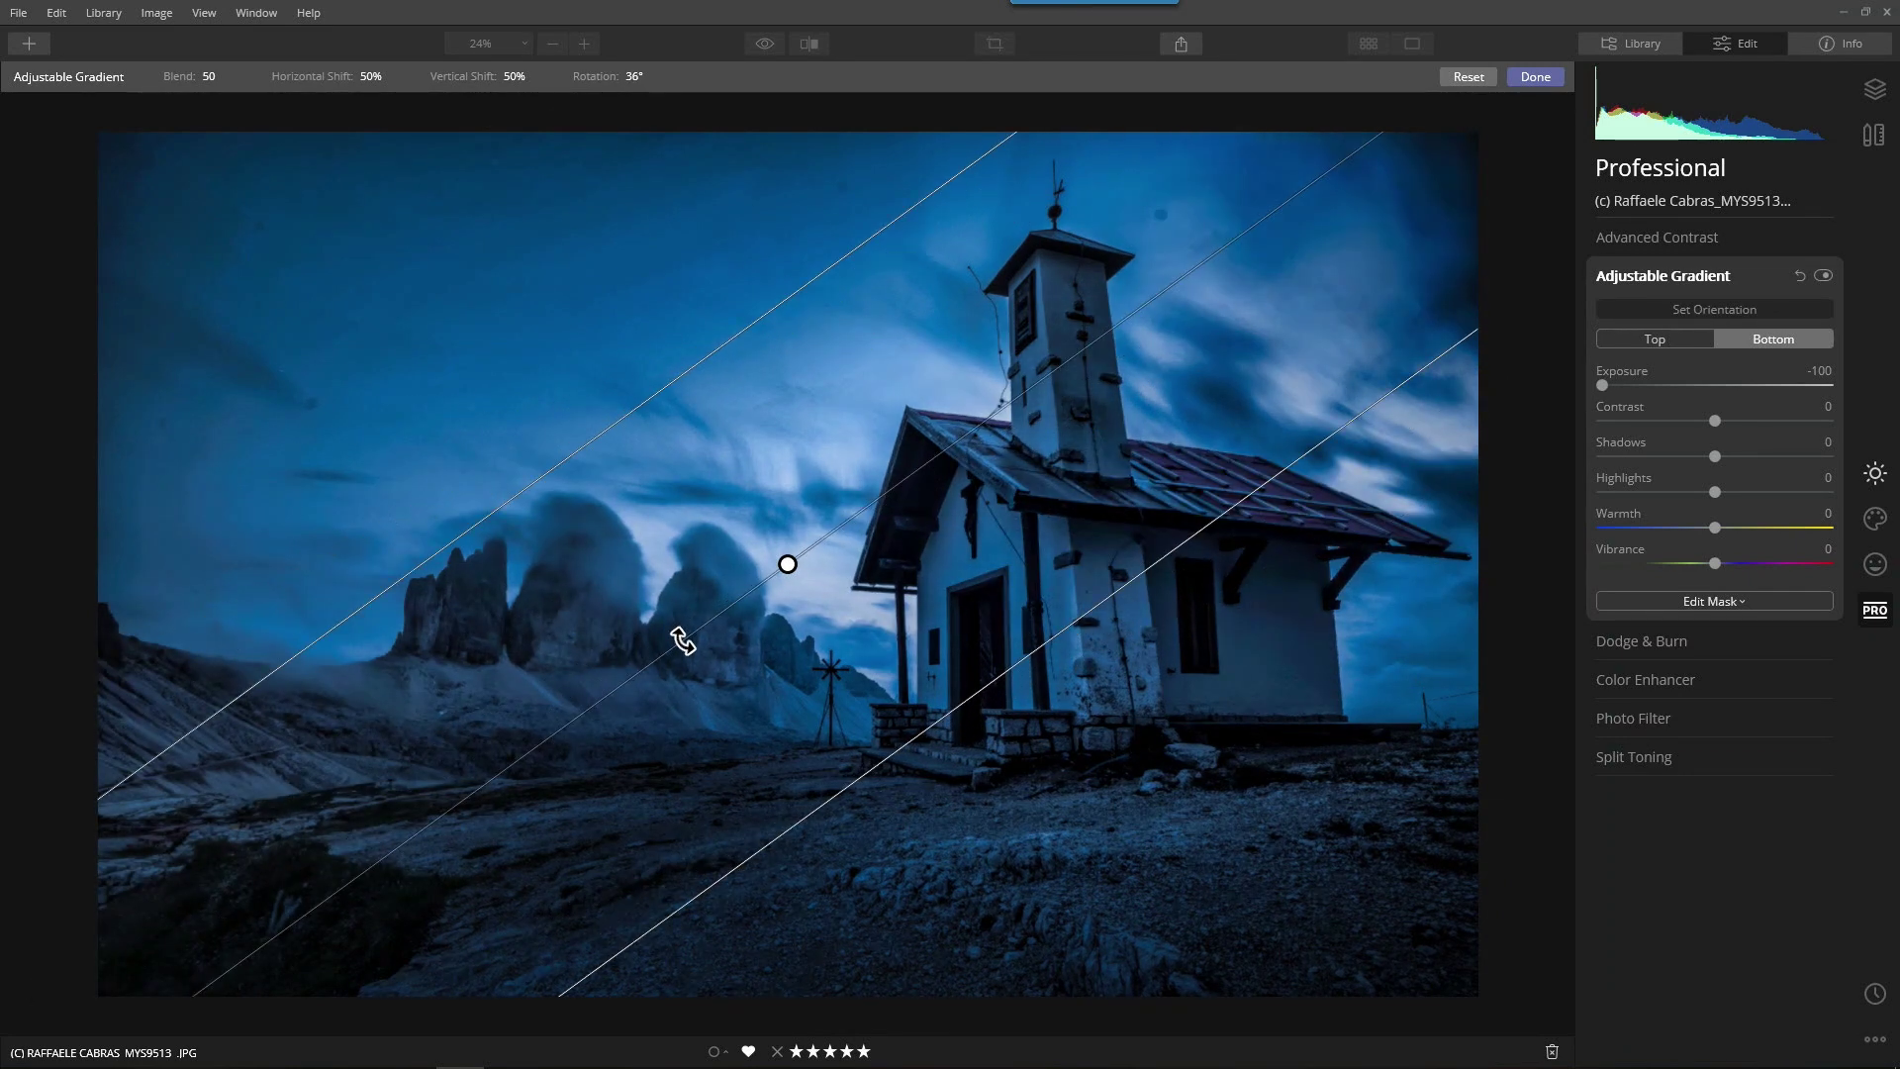
{"action": "mouse_move", "coordinate": [788, 564]}
{"action": "left_mouse_down"}
{"action": "mouse_move", "coordinate": [978, 622]}
{"action": "mouse_move", "coordinate": [1145, 703]}
{"action": "mouse_move", "coordinate": [1085, 687]}
{"action": "mouse_move", "coordinate": [1169, 742]}
{"action": "mouse_move", "coordinate": [1215, 737]}
{"action": "mouse_move", "coordinate": [1184, 765]}
{"action": "mouse_move", "coordinate": [1174, 750]}
{"action": "left_mouse_up"}
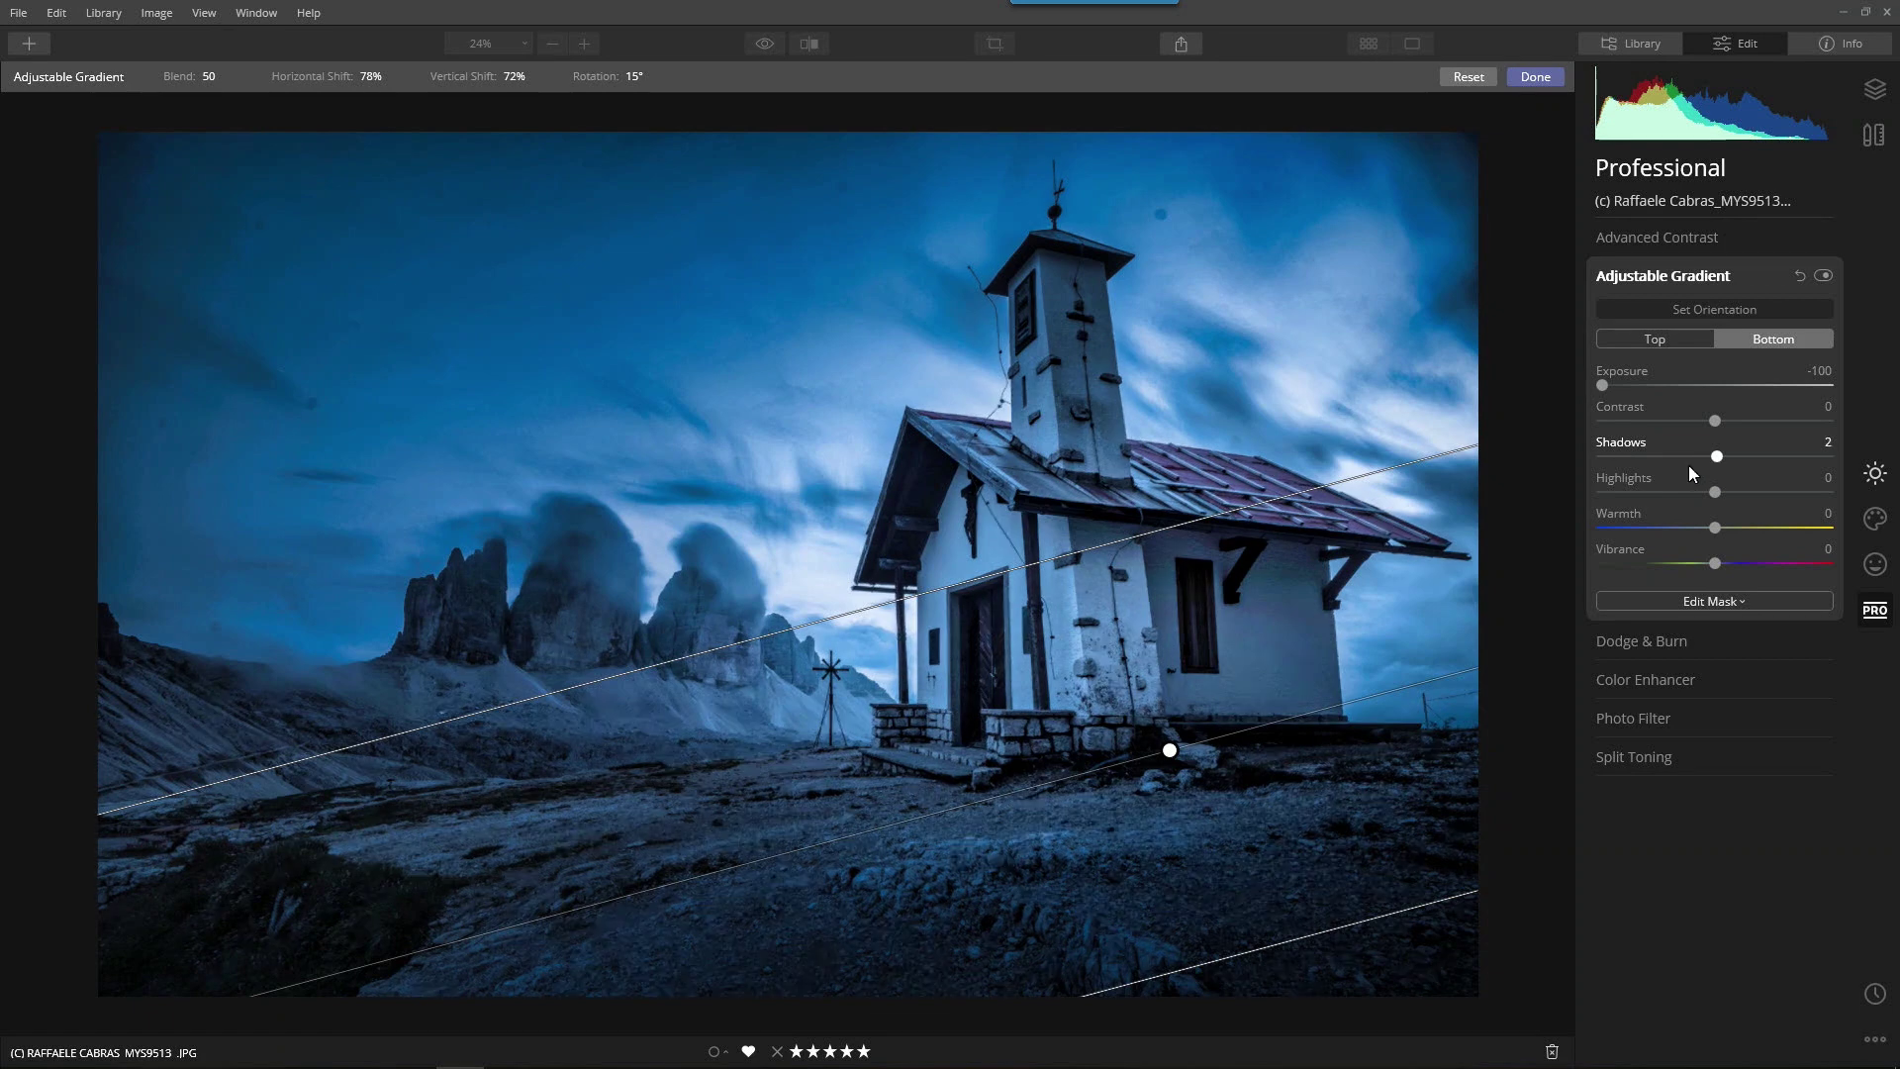
- Set the Adjustable Gradient's bottom shadows to -41 and finish the gradient adjustment
{"action": "left_click_drag", "start_coordinate": [1724, 455], "coordinate": [1668, 469]}
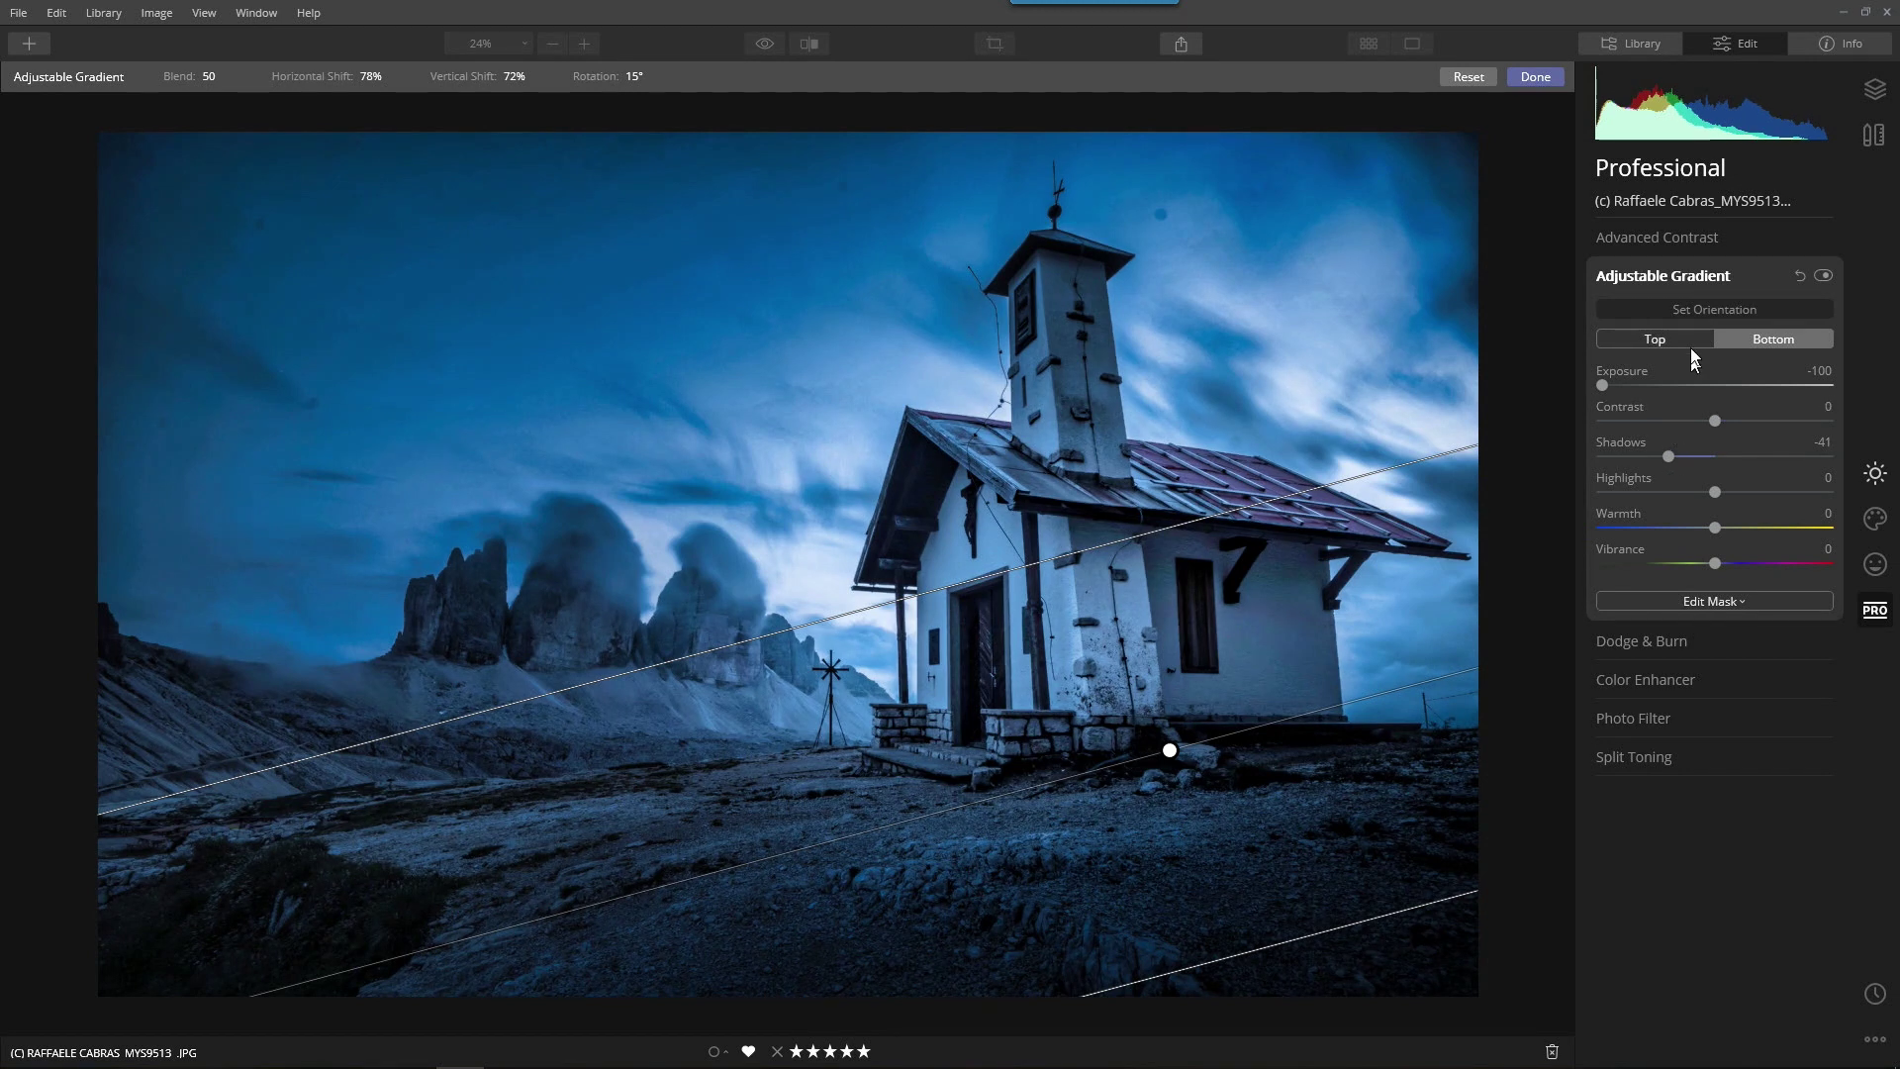
{"action": "left_click", "coordinate": [1532, 77]}
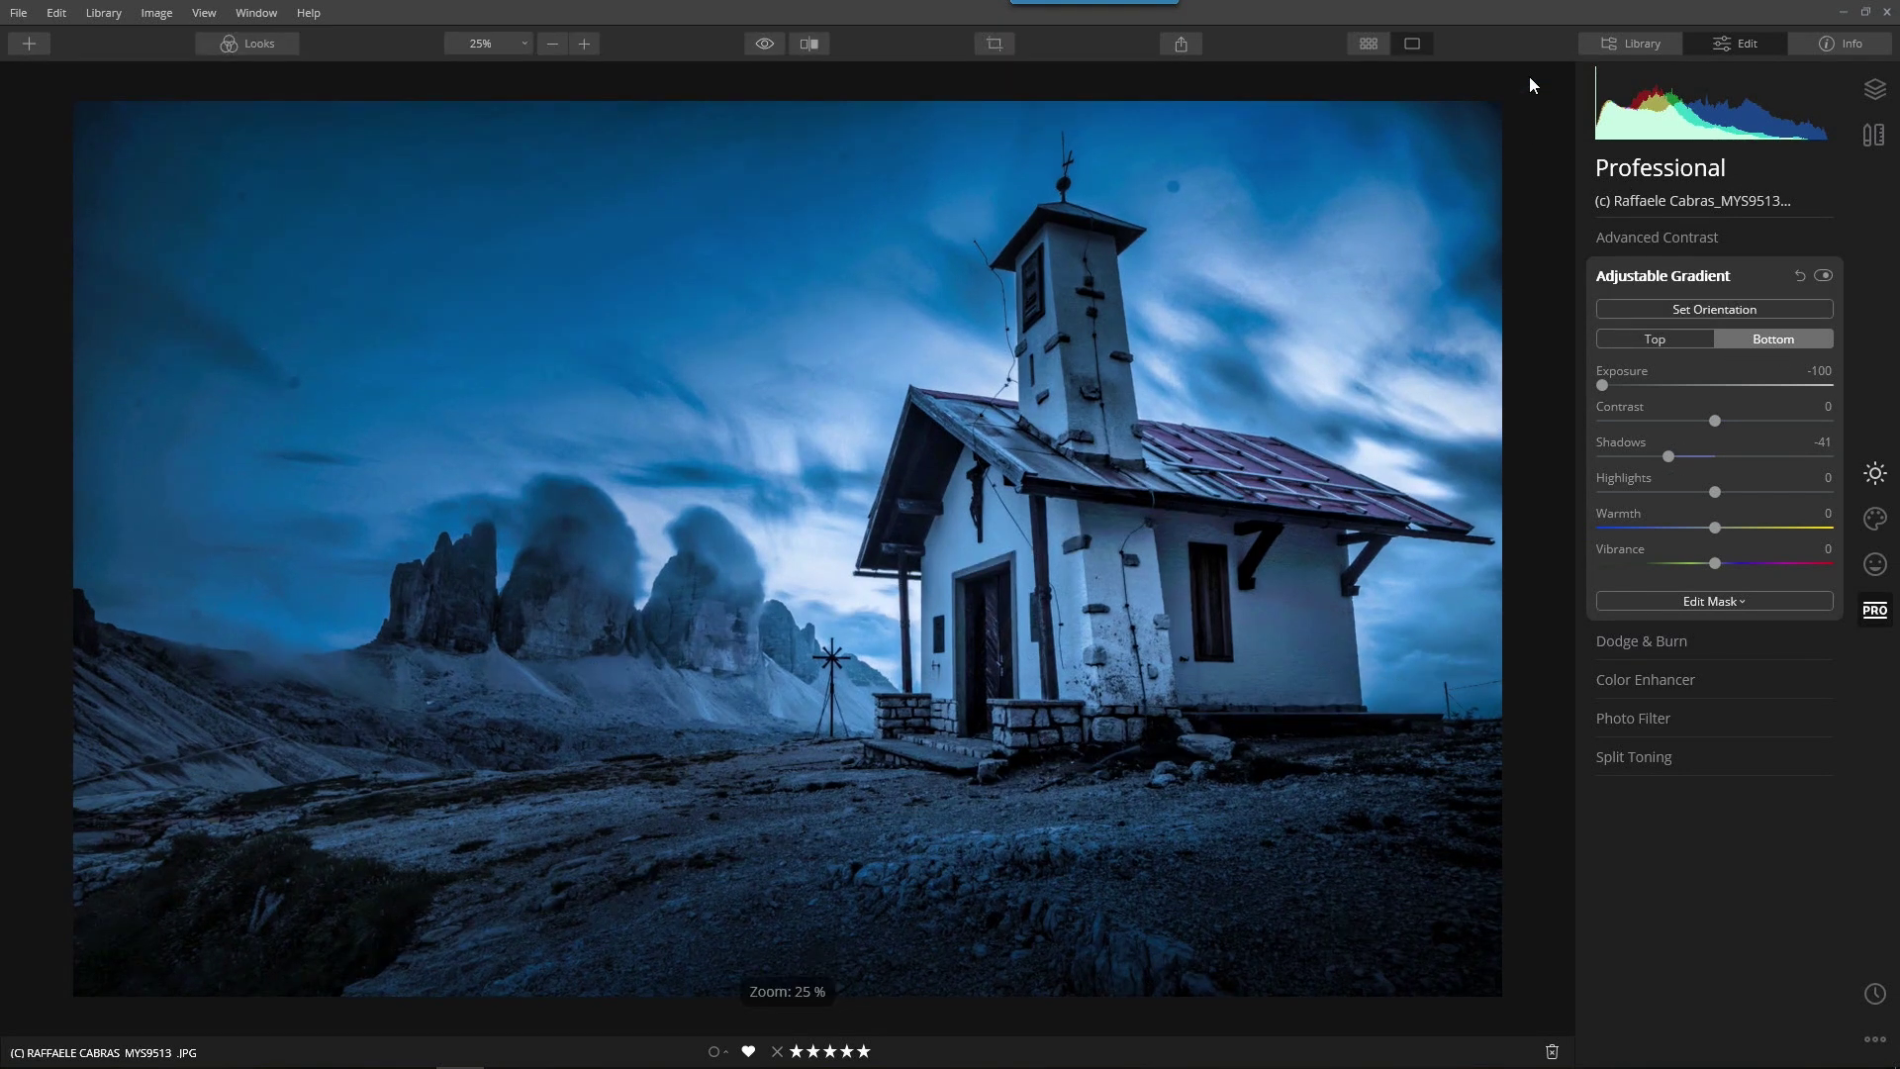
{"action": "left_click", "coordinate": [1637, 278]}
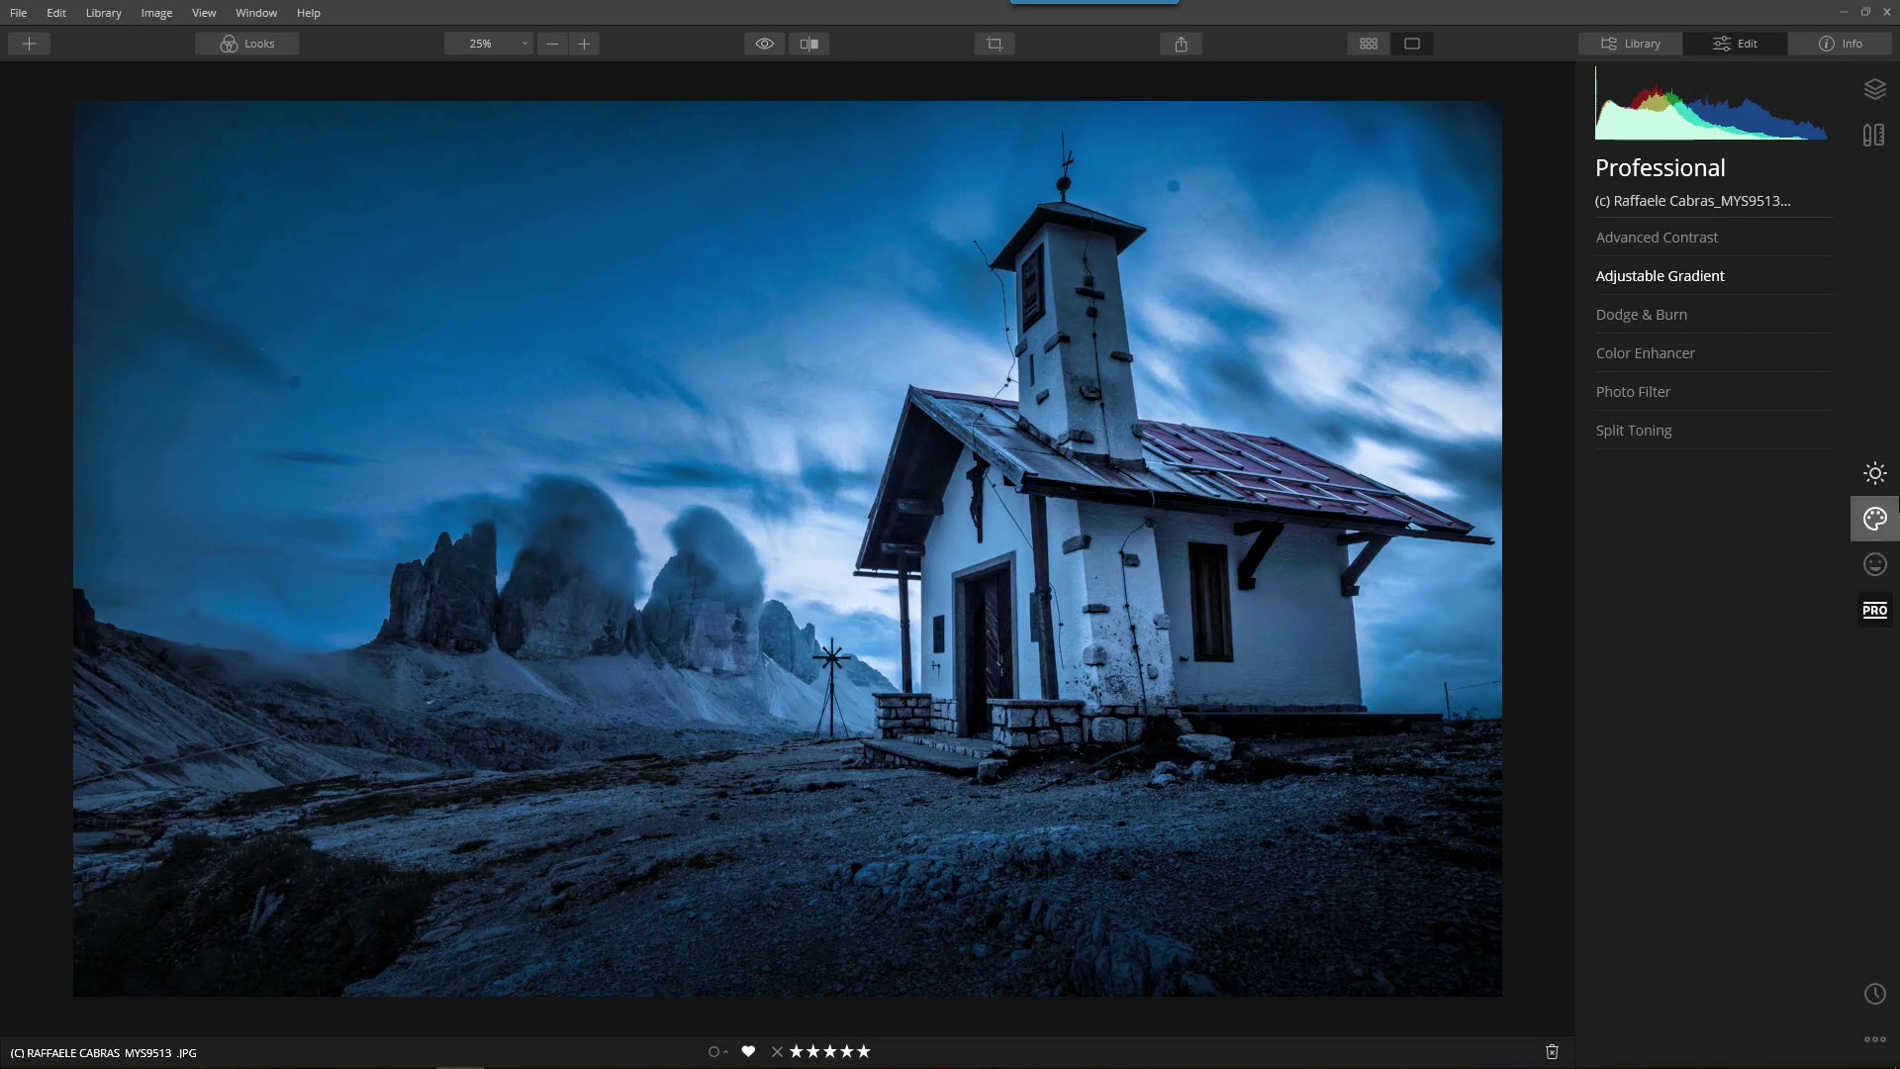
- Add the Moon 2 object to the photo with AI Augmented Sky
{"action": "left_click", "coordinate": [1874, 518]}
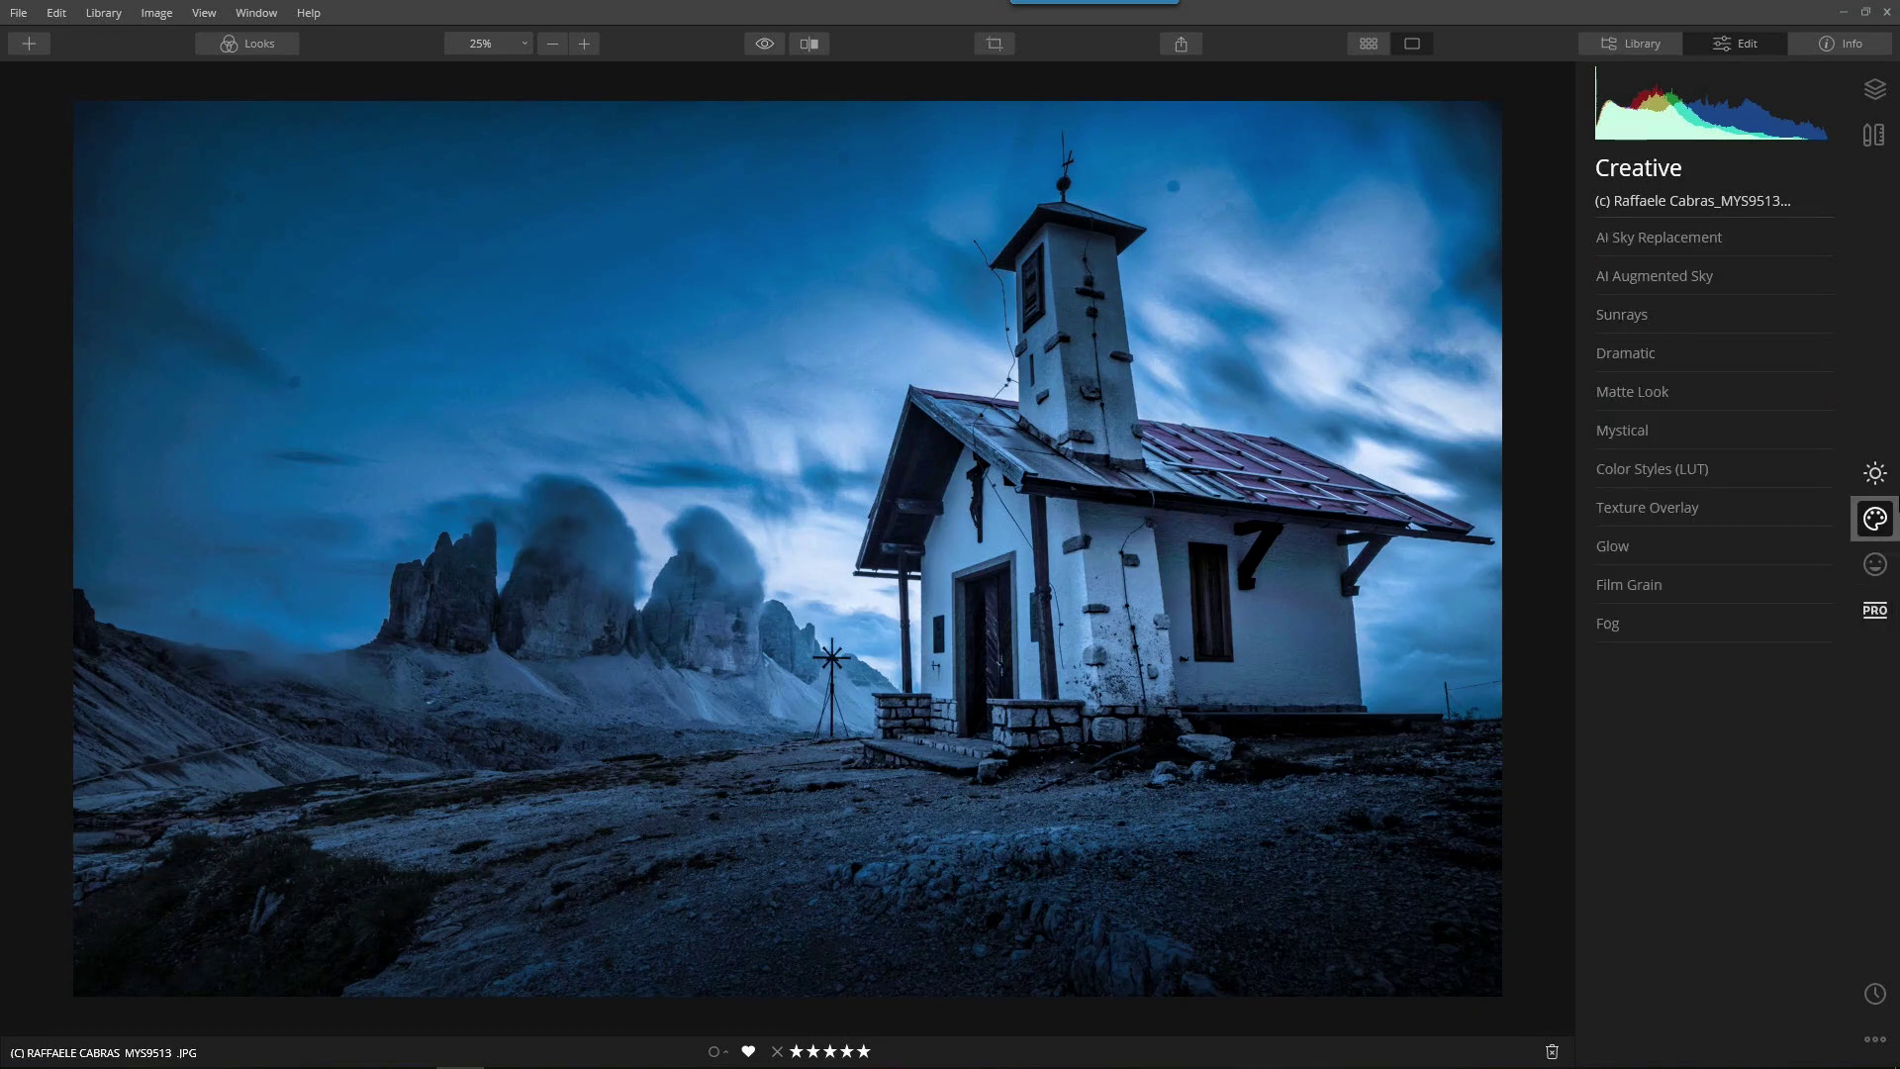
{"action": "left_click", "coordinate": [1678, 273]}
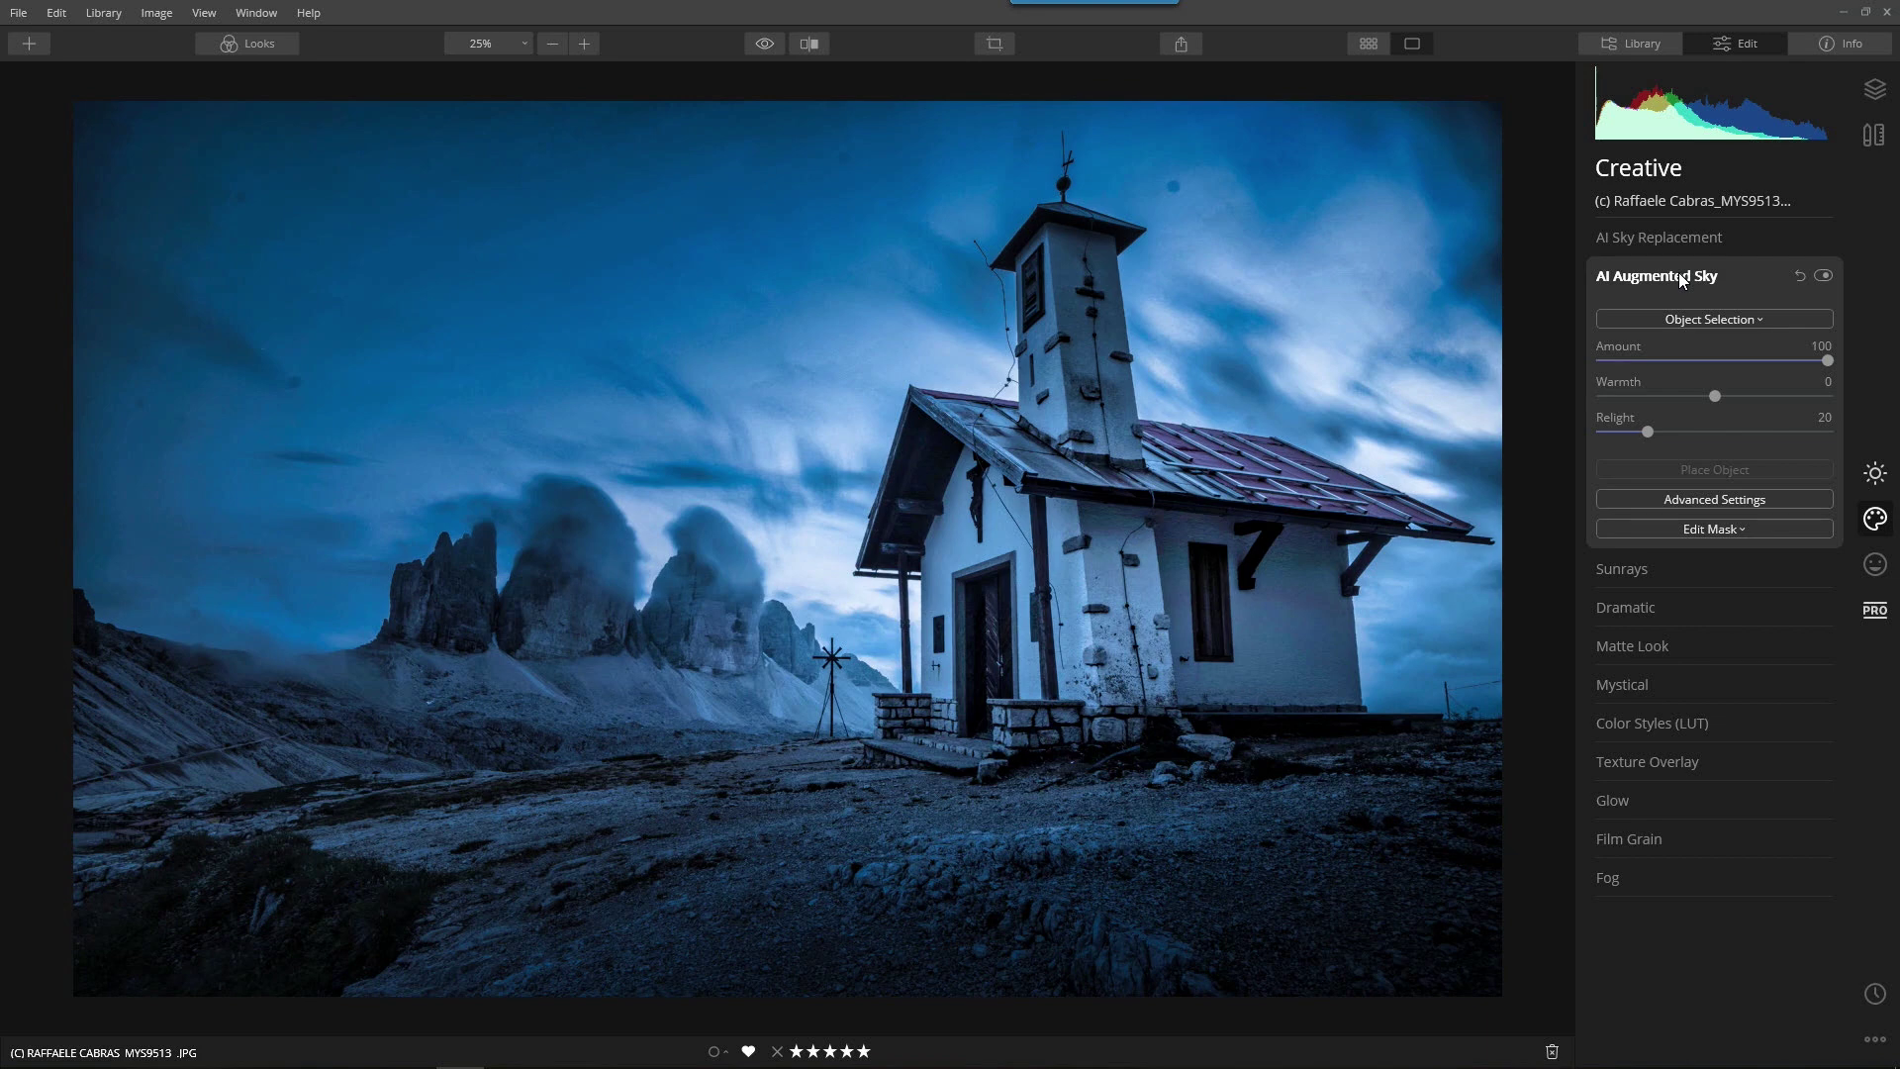
{"action": "left_click", "coordinate": [1714, 319]}
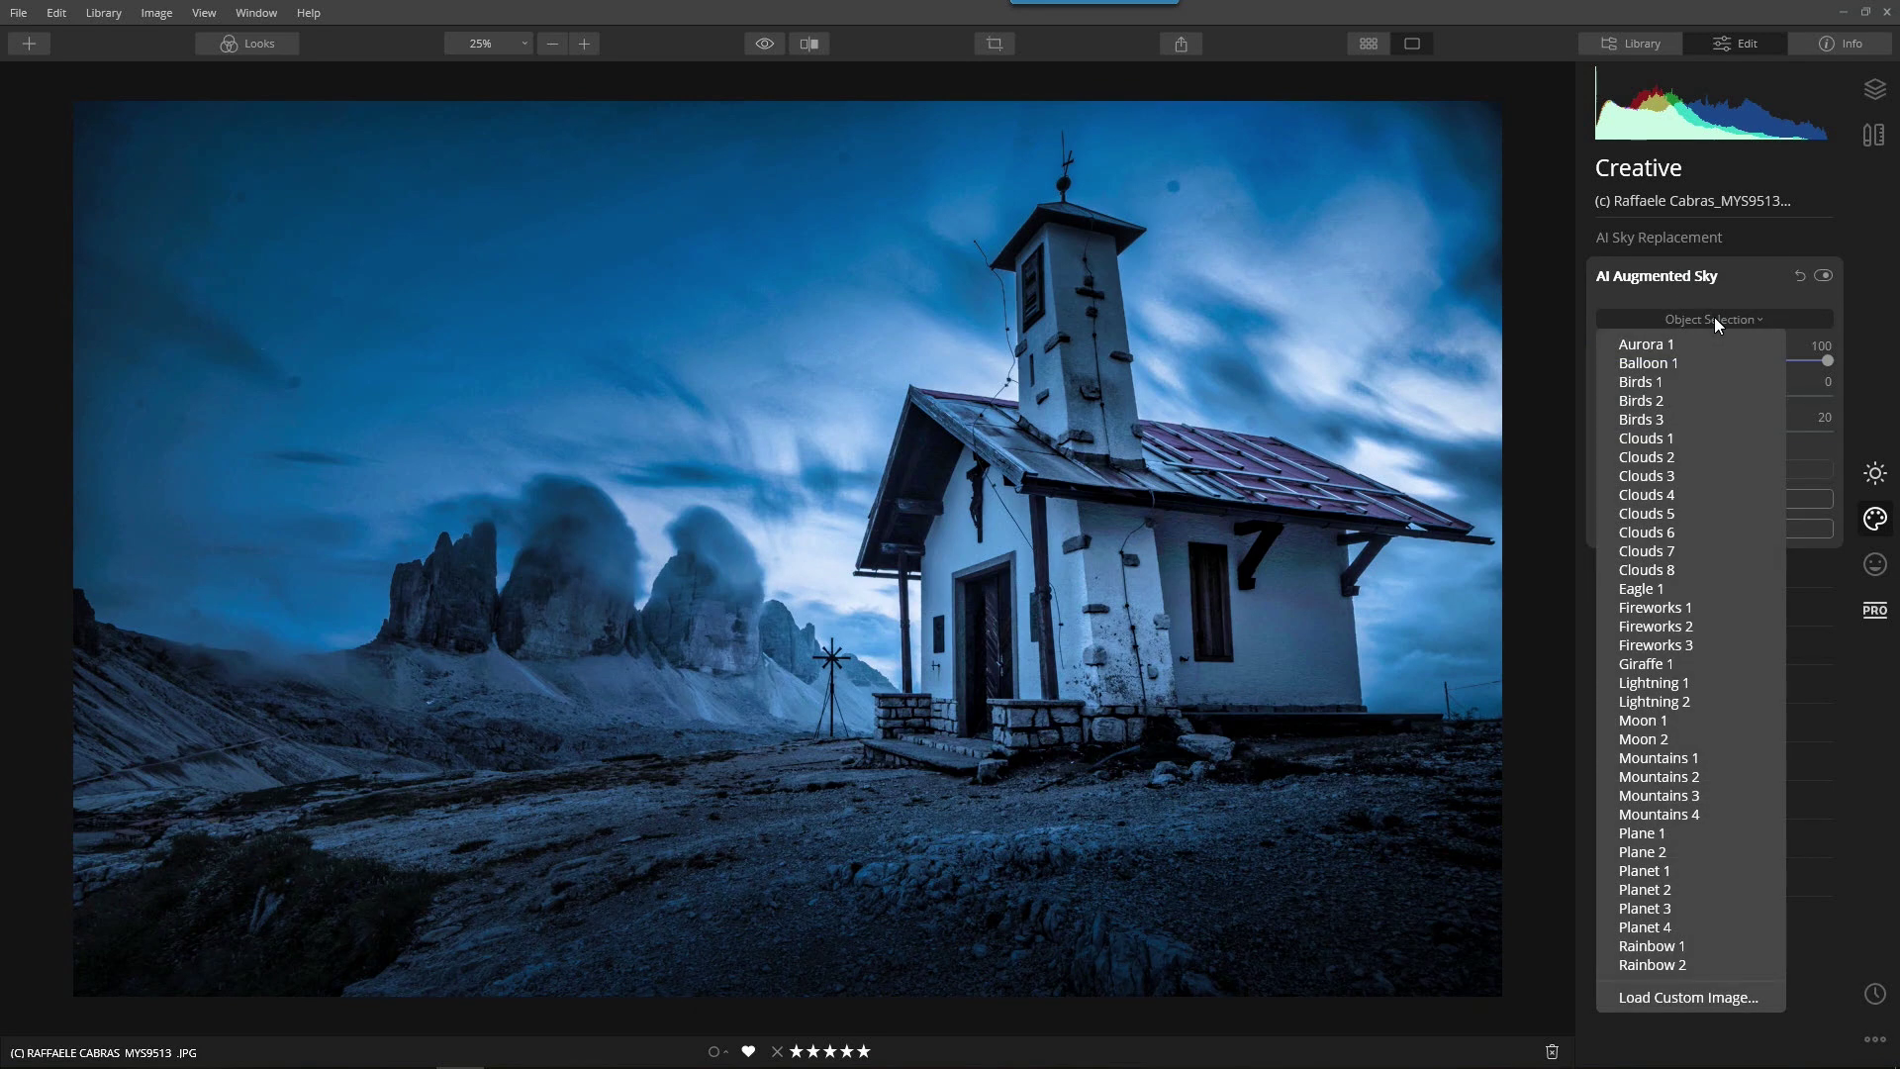
{"action": "left_click", "coordinate": [1676, 739]}
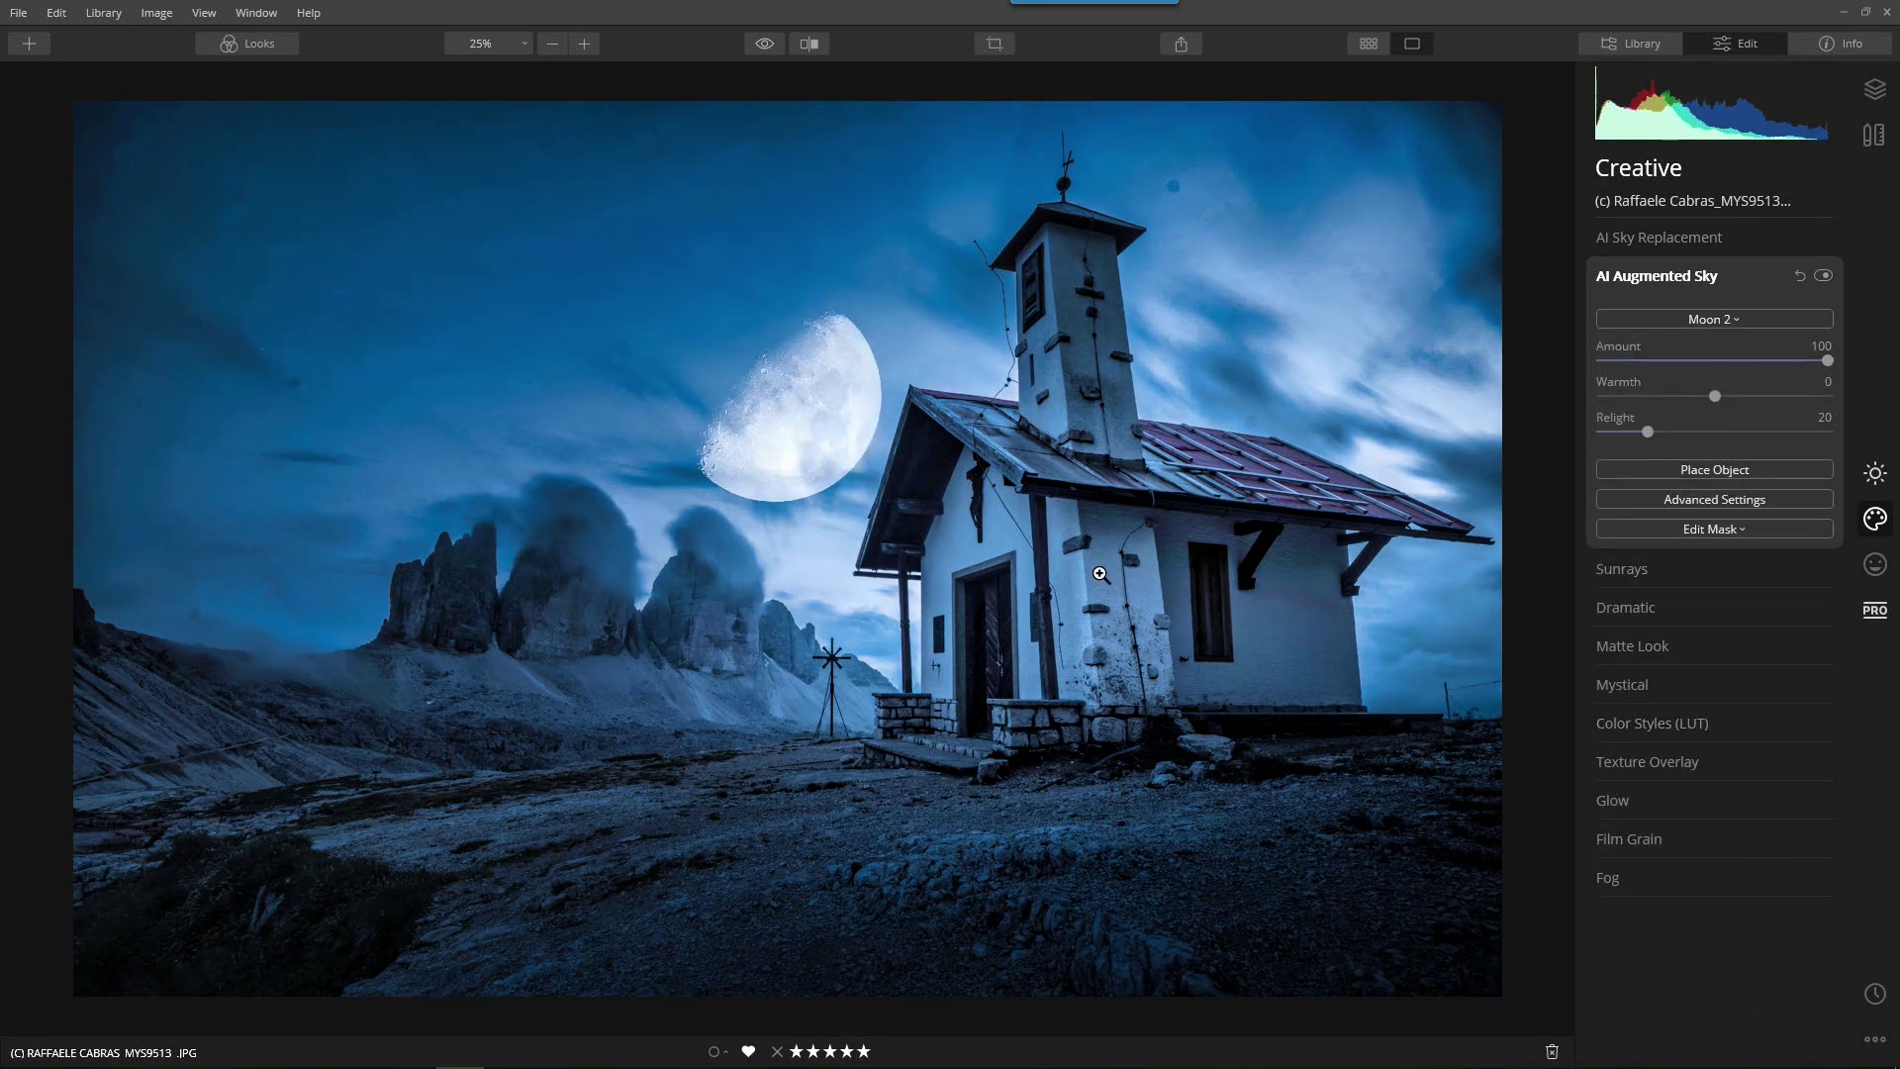
- Place the moon in the upper-left corner of the sky, enlarge it, and shift it slightly towards the photo's left edge
{"action": "left_click", "coordinate": [1694, 471]}
{"action": "left_click_drag", "start_coordinate": [791, 382], "coordinate": [196, 200]}
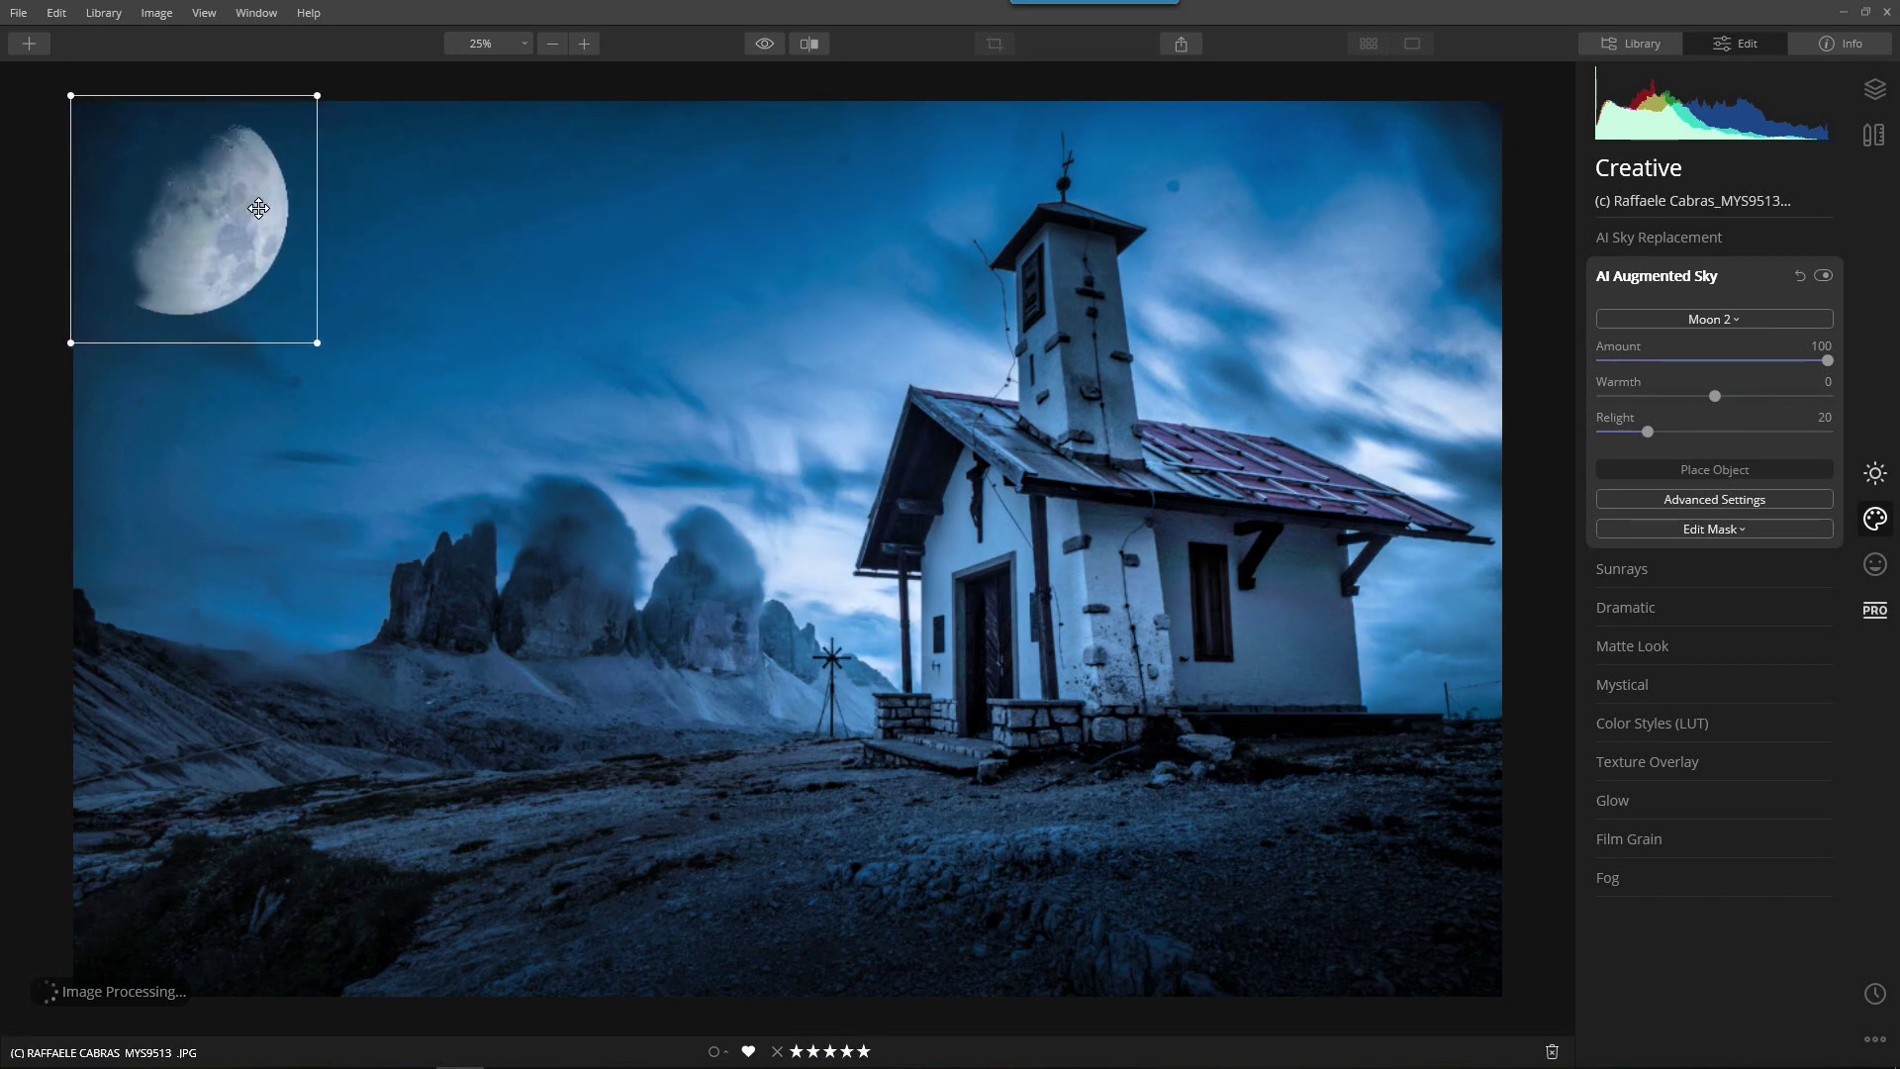
{"action": "left_click_drag", "start_coordinate": [313, 331], "coordinate": [391, 496]}
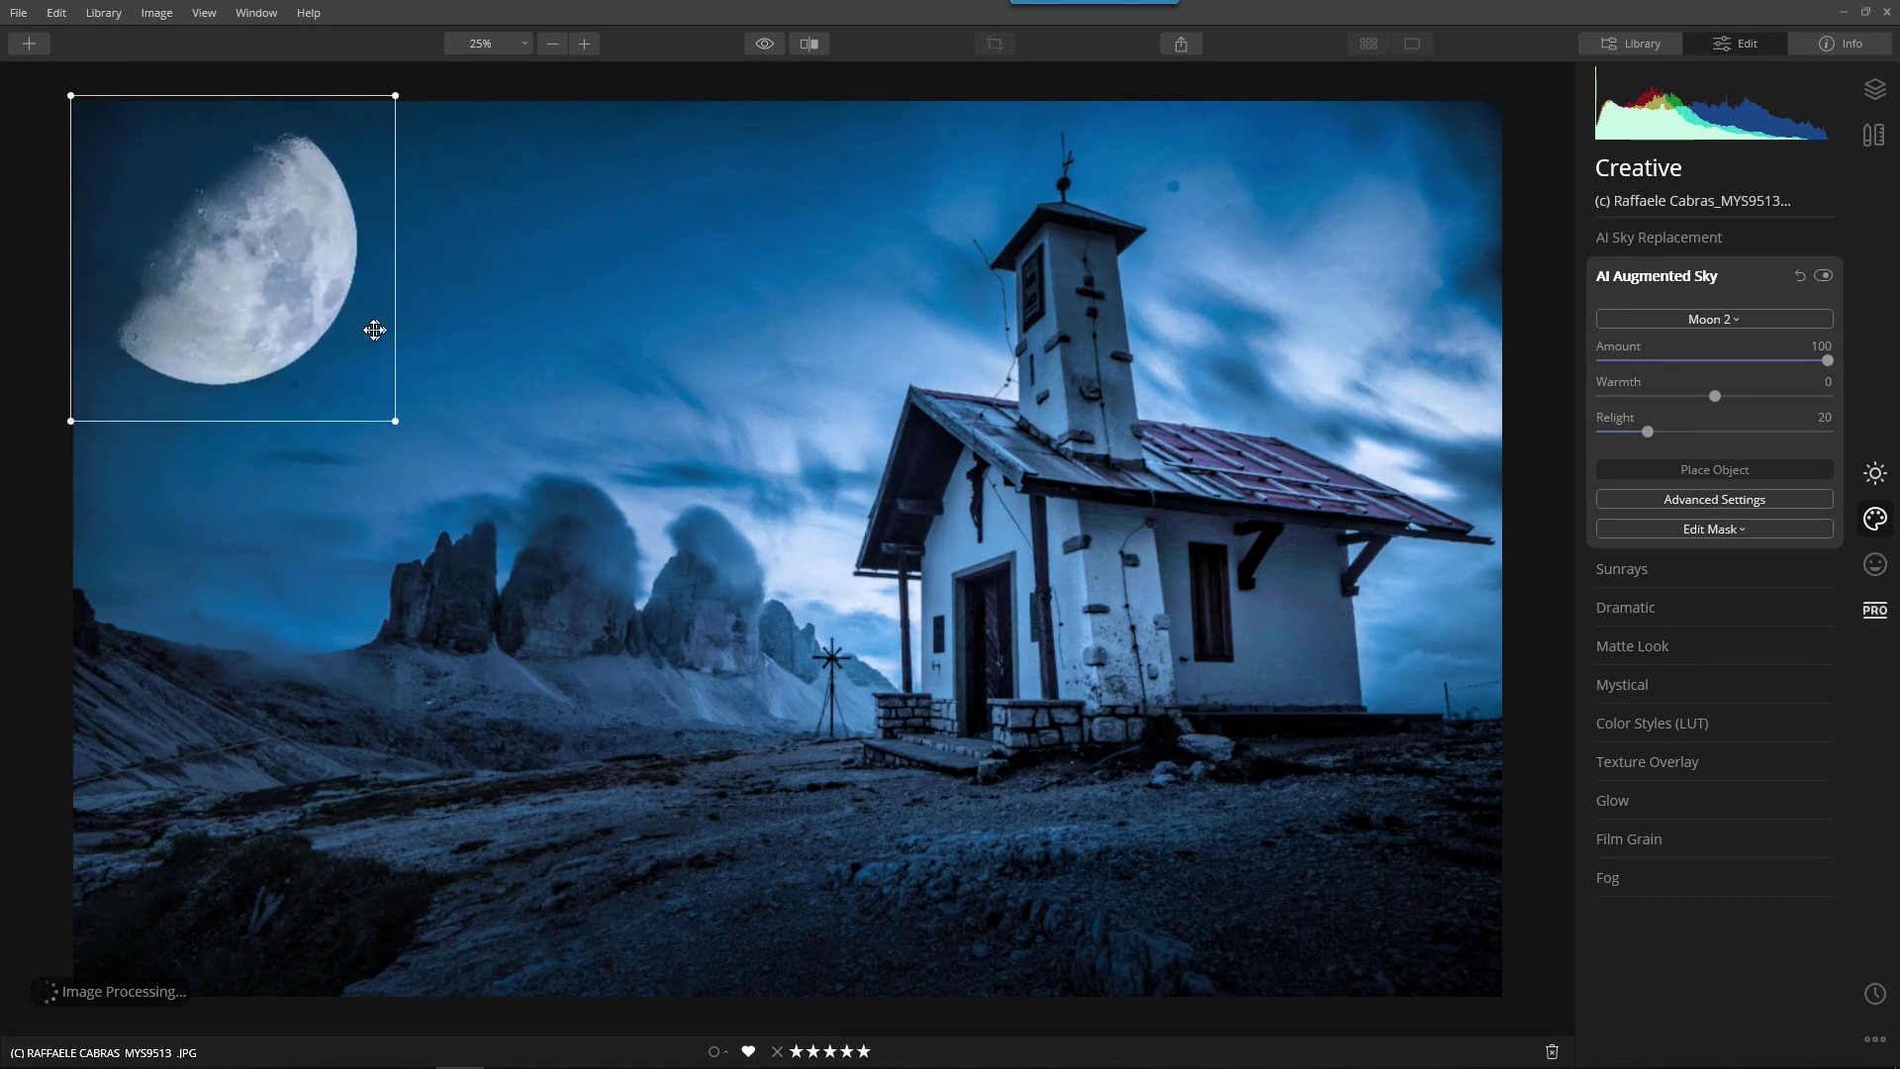
{"action": "left_click_drag", "start_coordinate": [304, 290], "coordinate": [279, 289]}
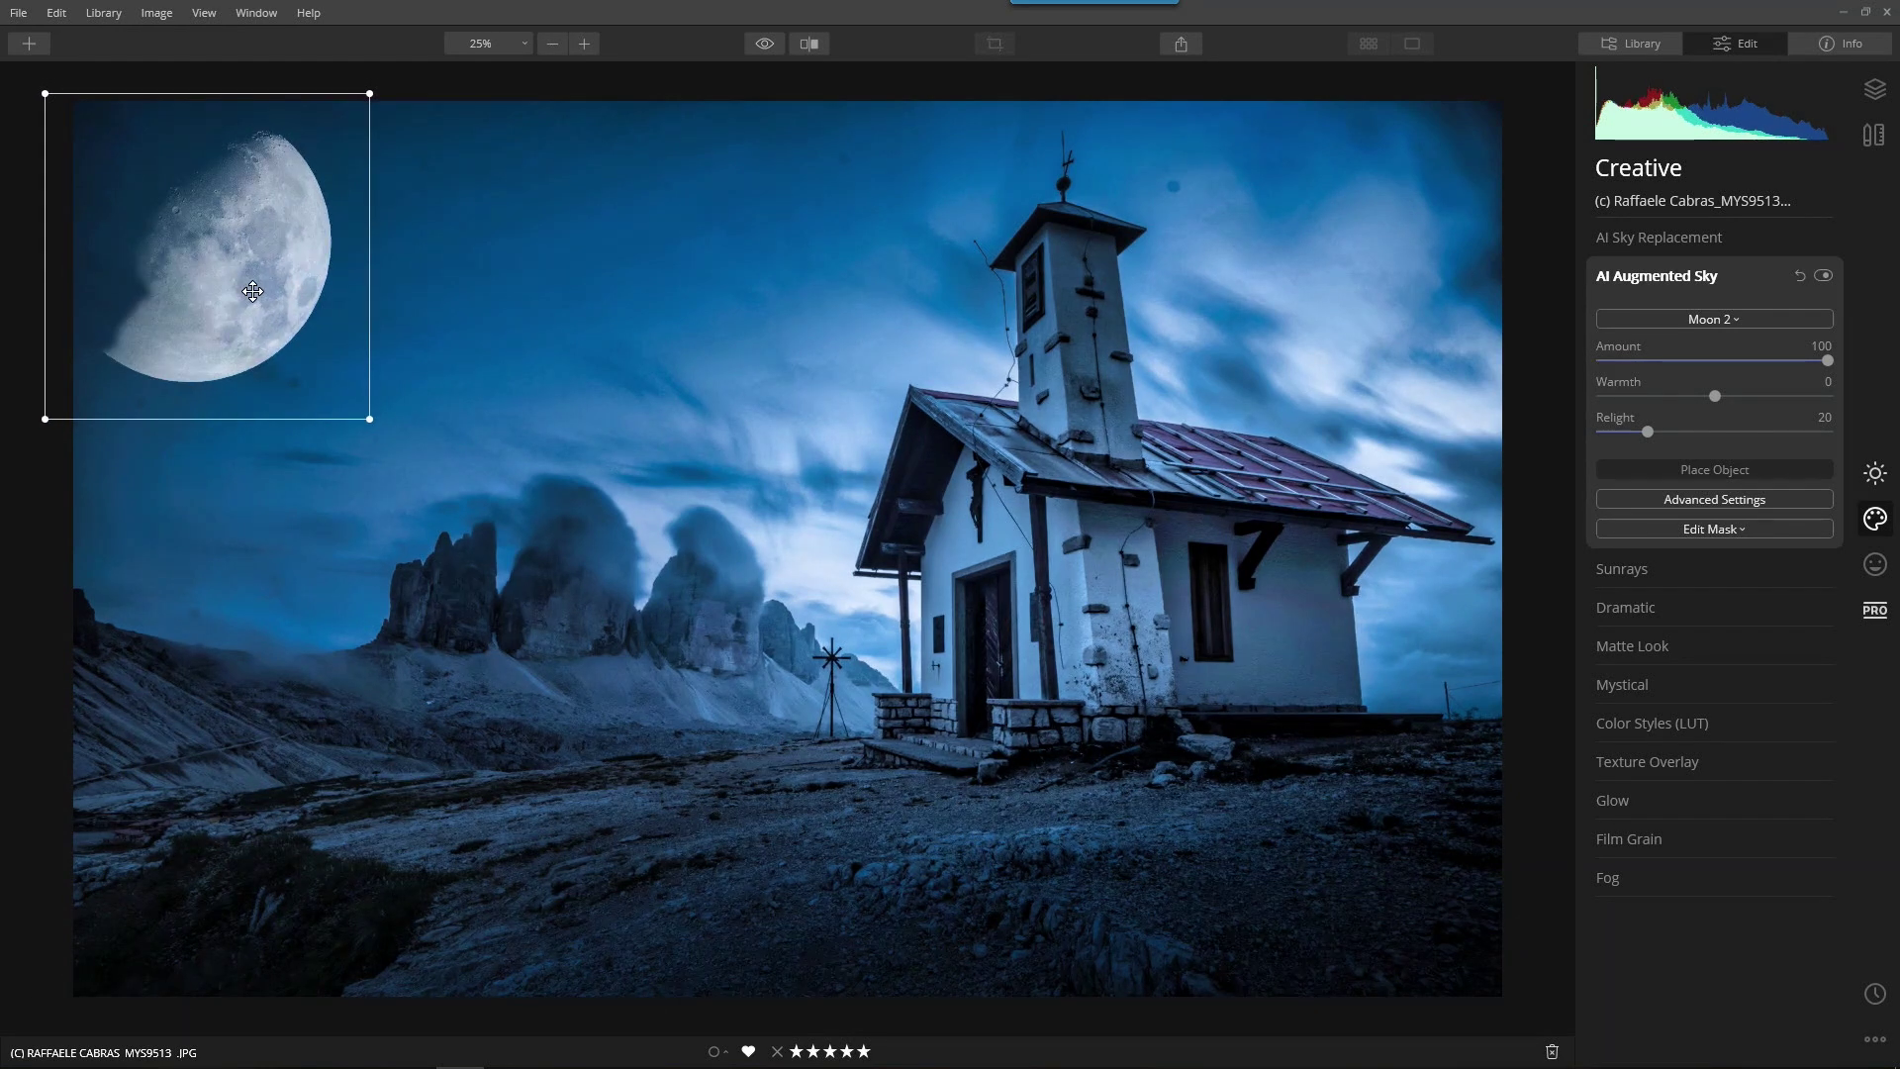
- Finish placing the moon and set the AI Augmented Sky mask refinement to 63
{"action": "left_click", "coordinate": [1739, 499]}
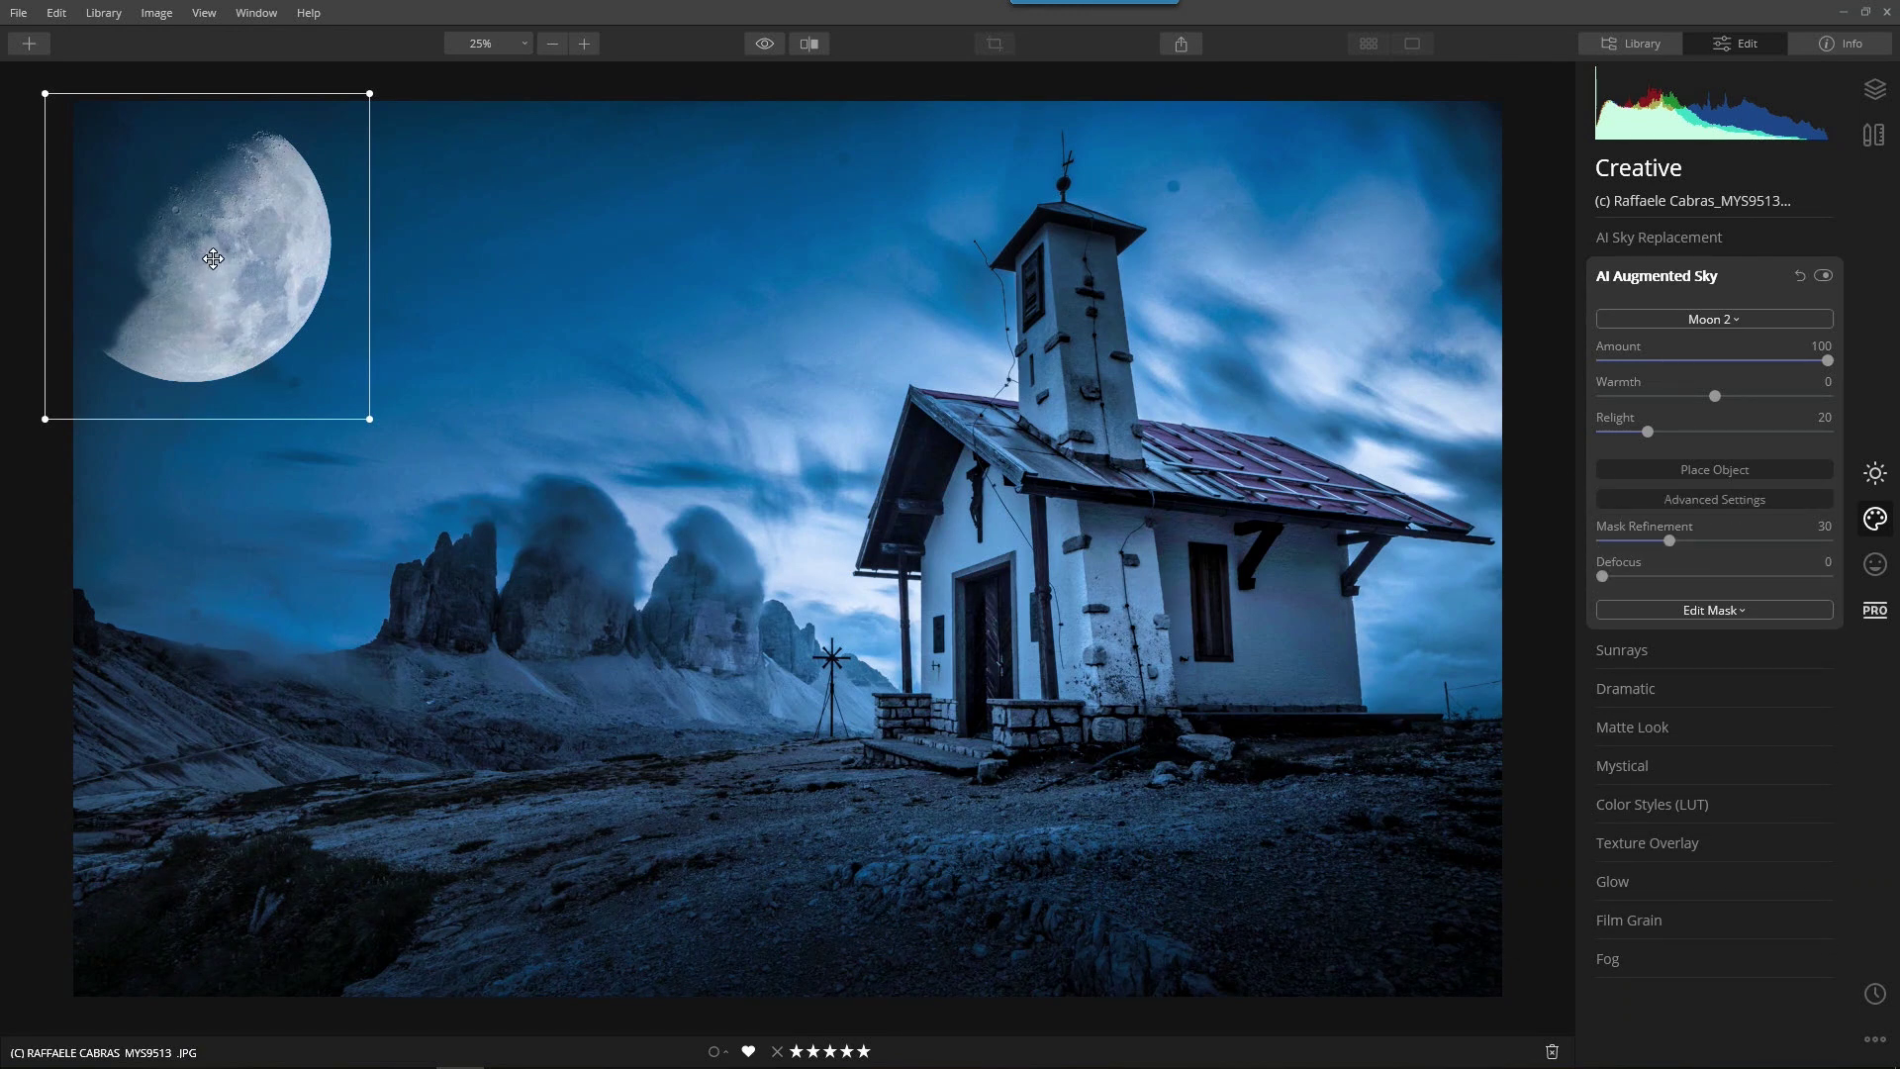
{"action": "left_click", "coordinate": [1718, 471]}
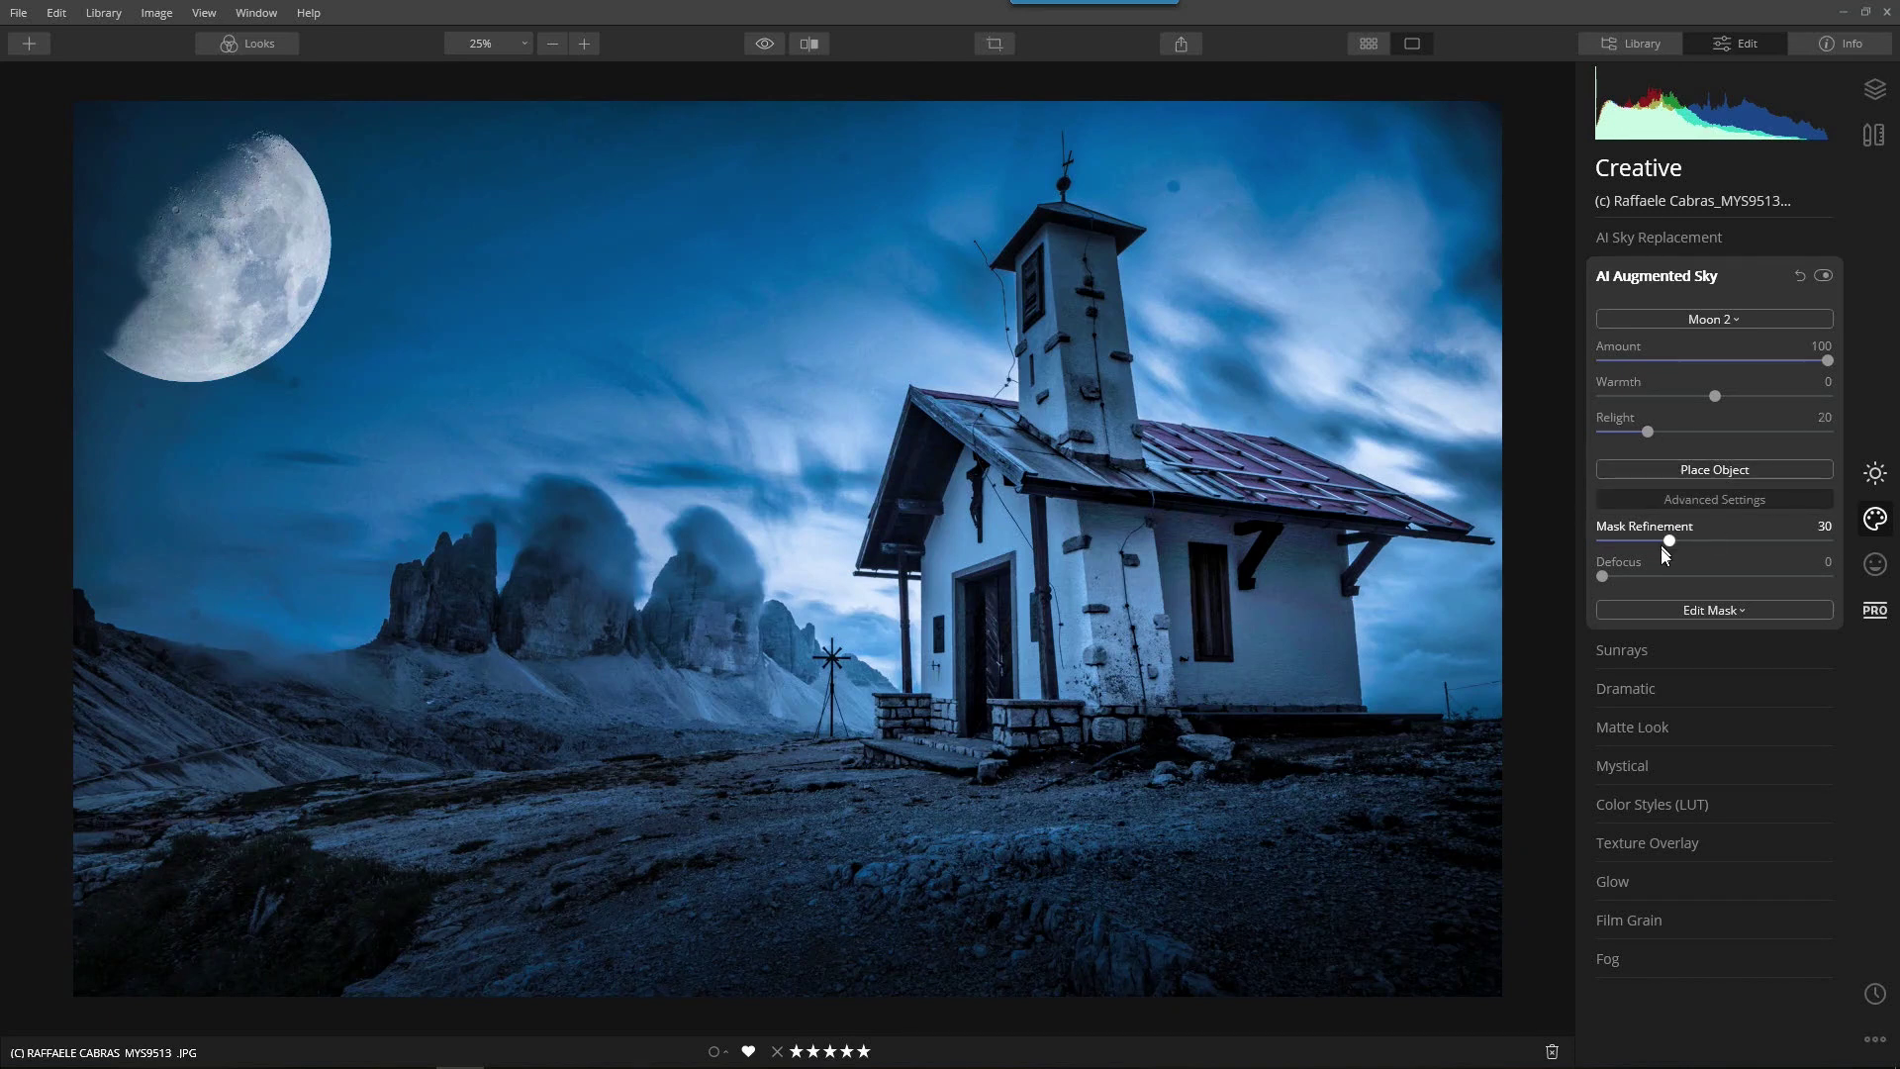
{"action": "left_click_drag", "start_coordinate": [1670, 543], "coordinate": [1743, 550]}
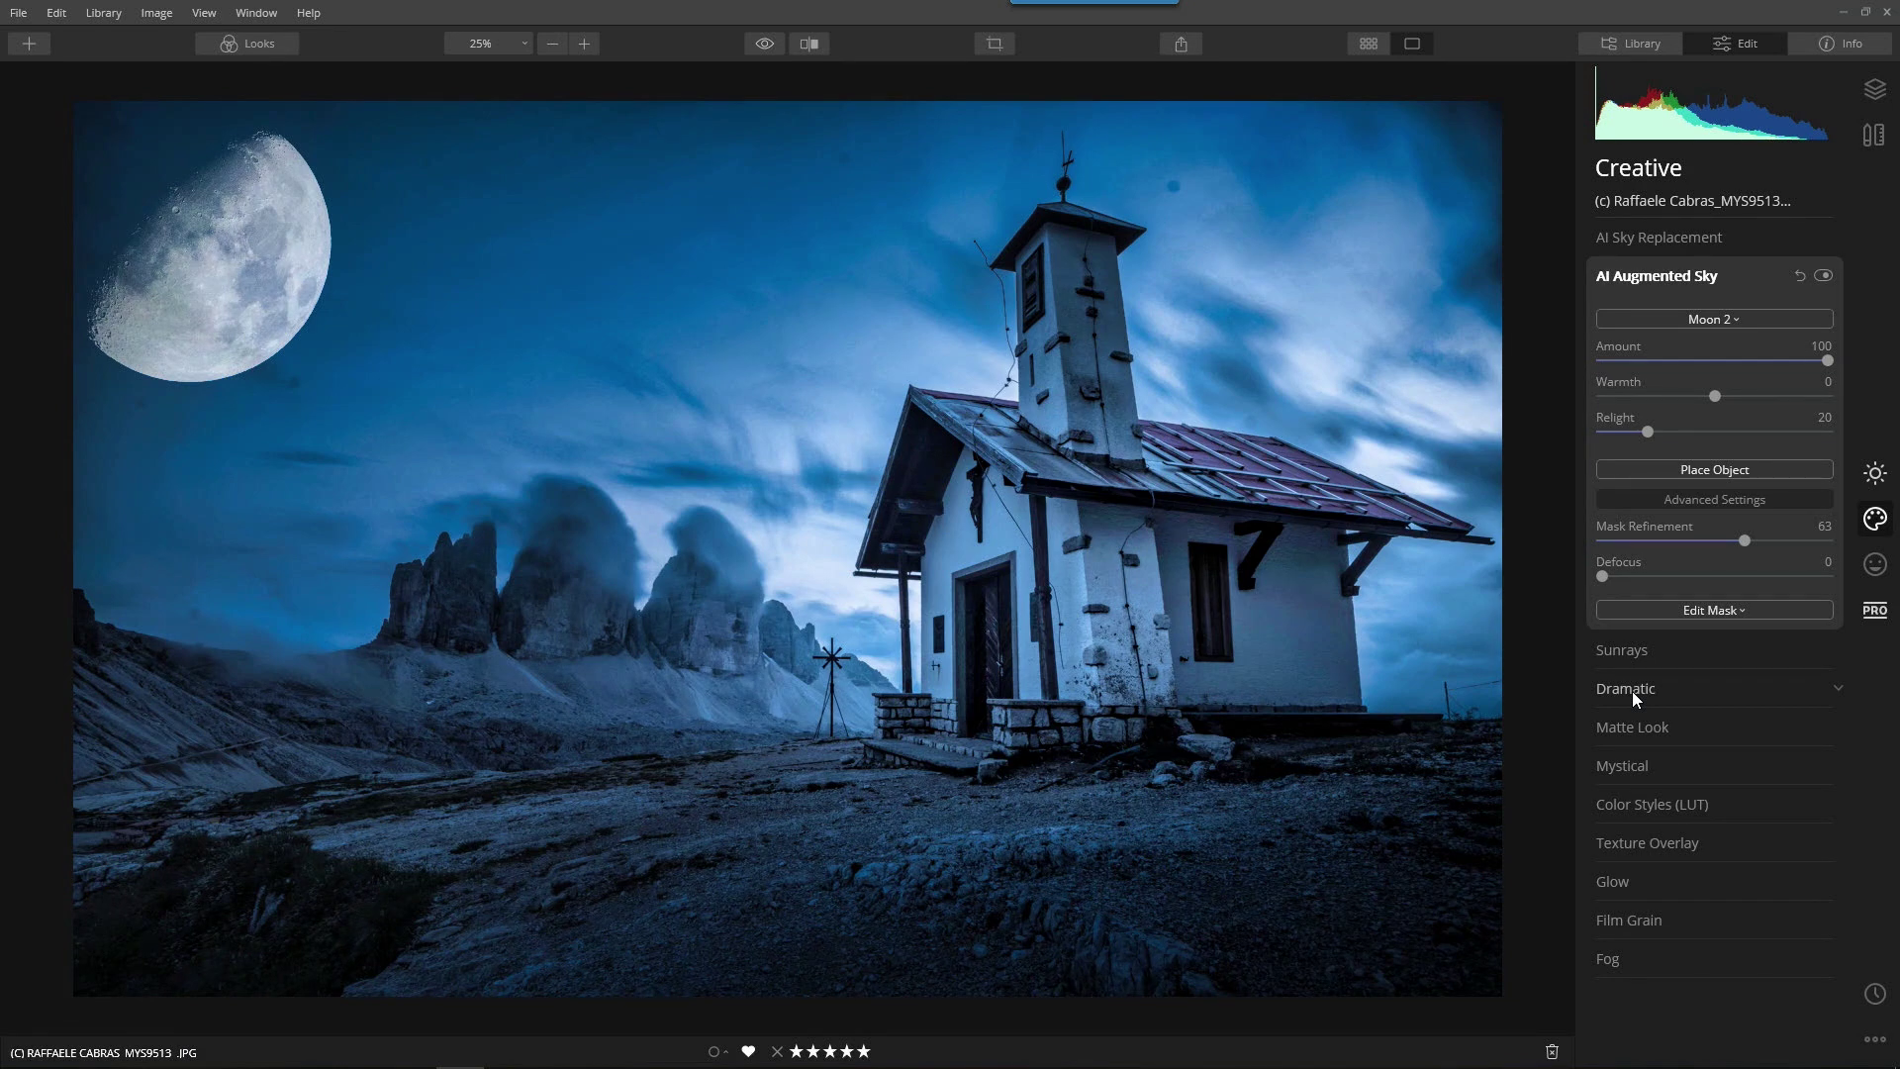
- Lower the photo's overall exposure to -0.75 in the Light filter
{"action": "left_click", "coordinate": [1875, 472]}
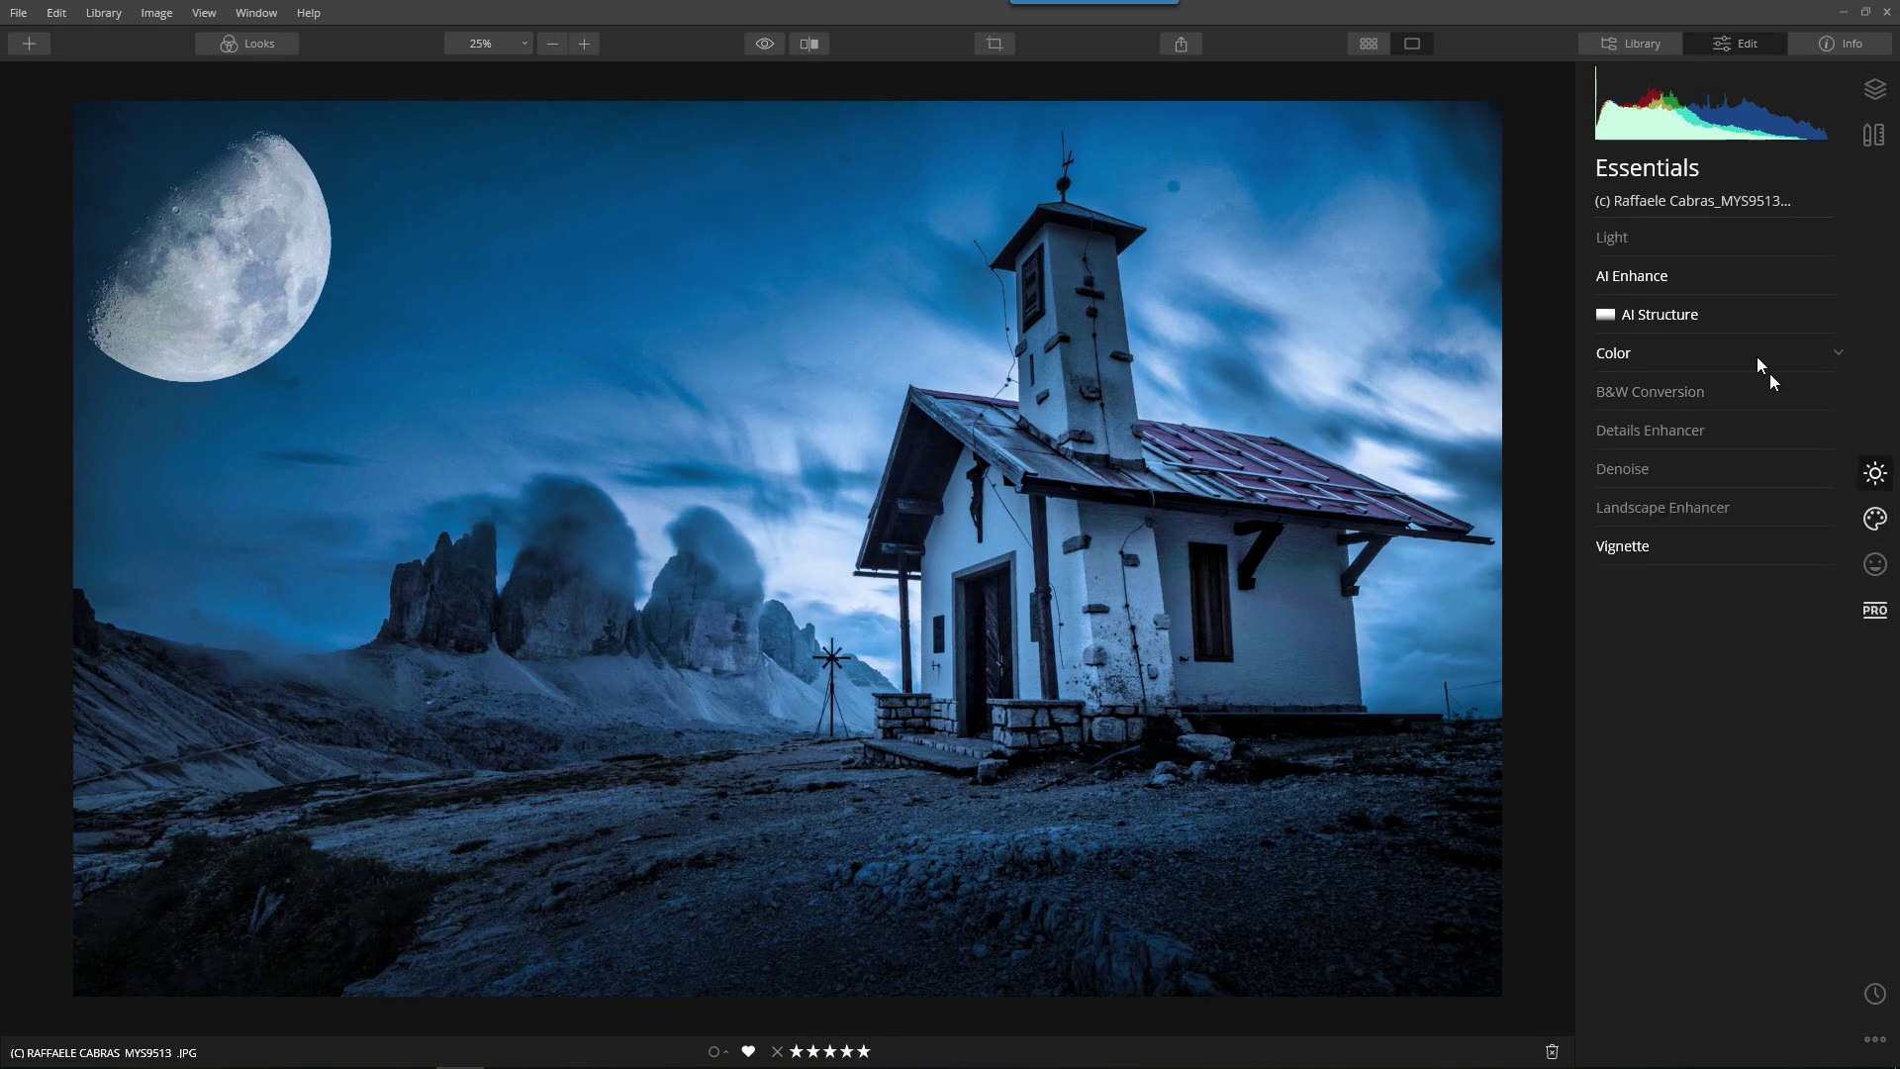
{"action": "left_click", "coordinate": [1633, 240]}
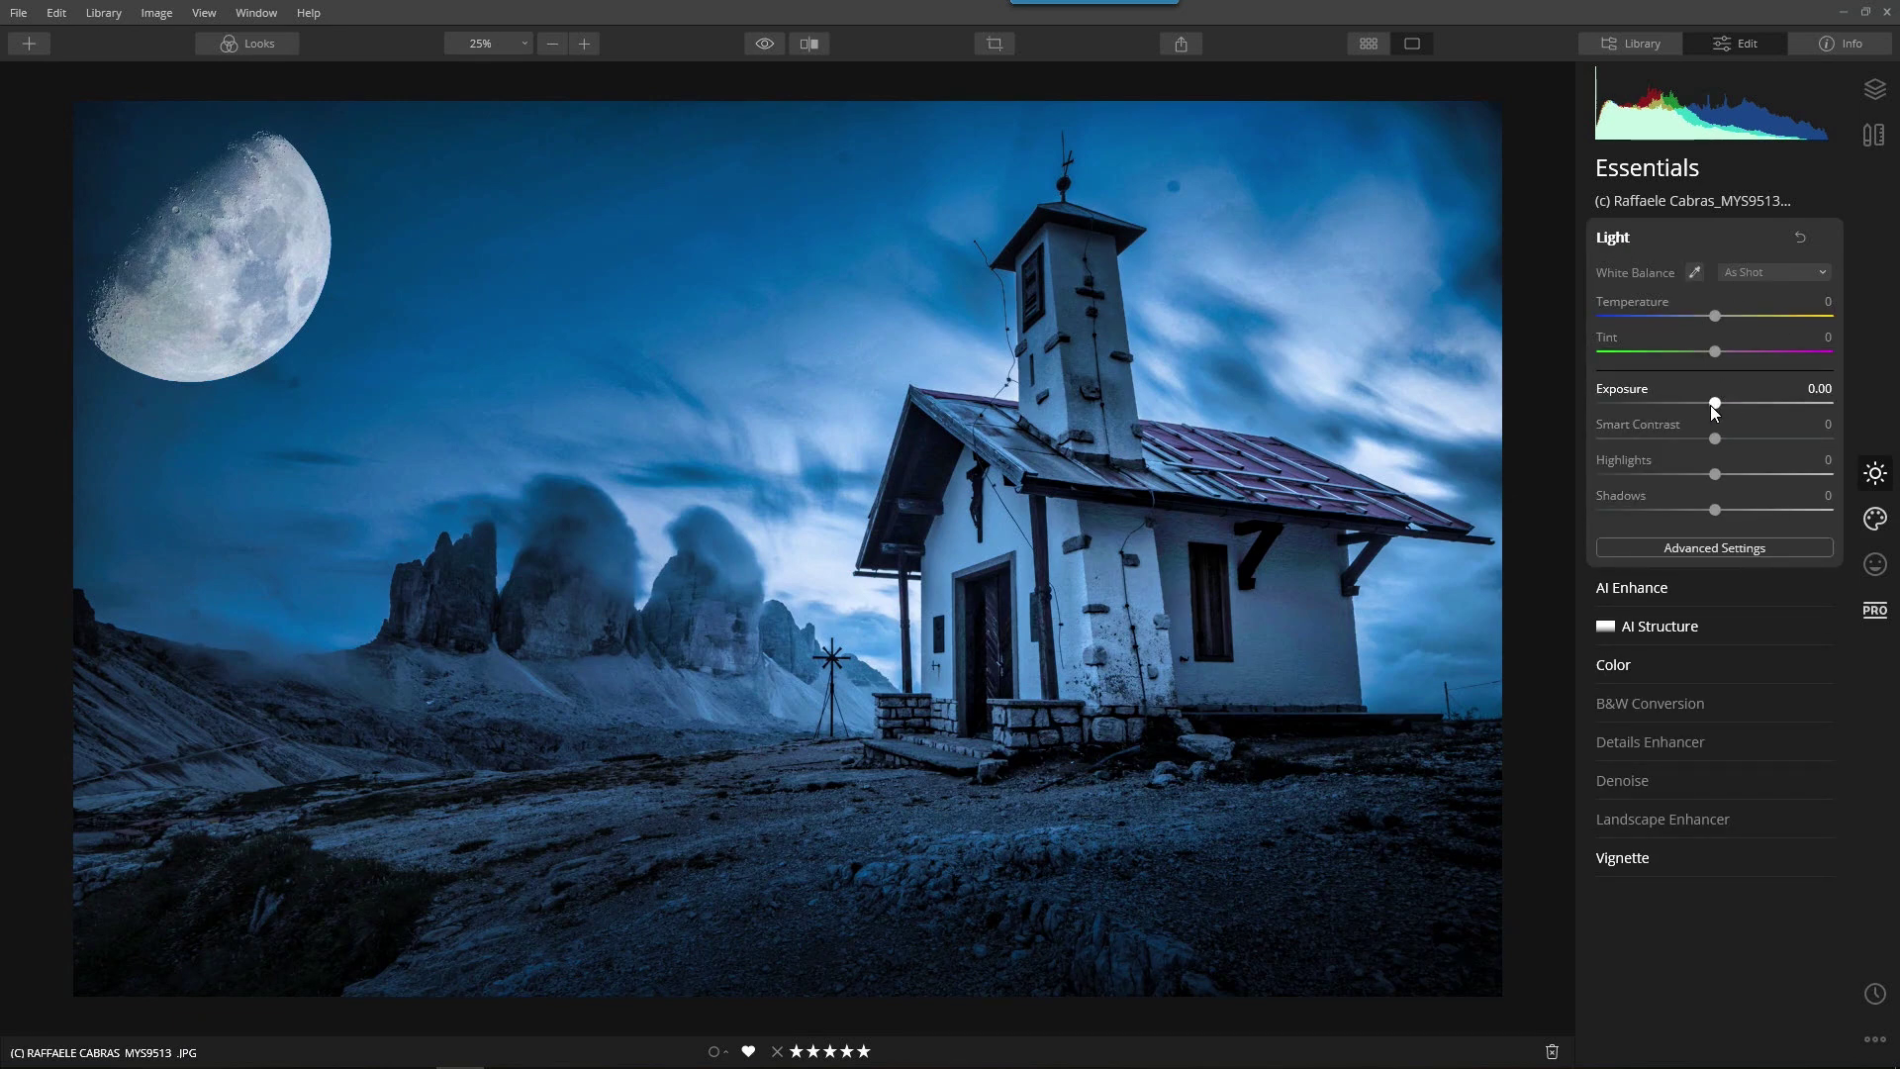
{"action": "left_click_drag", "start_coordinate": [1713, 405], "coordinate": [1693, 424]}
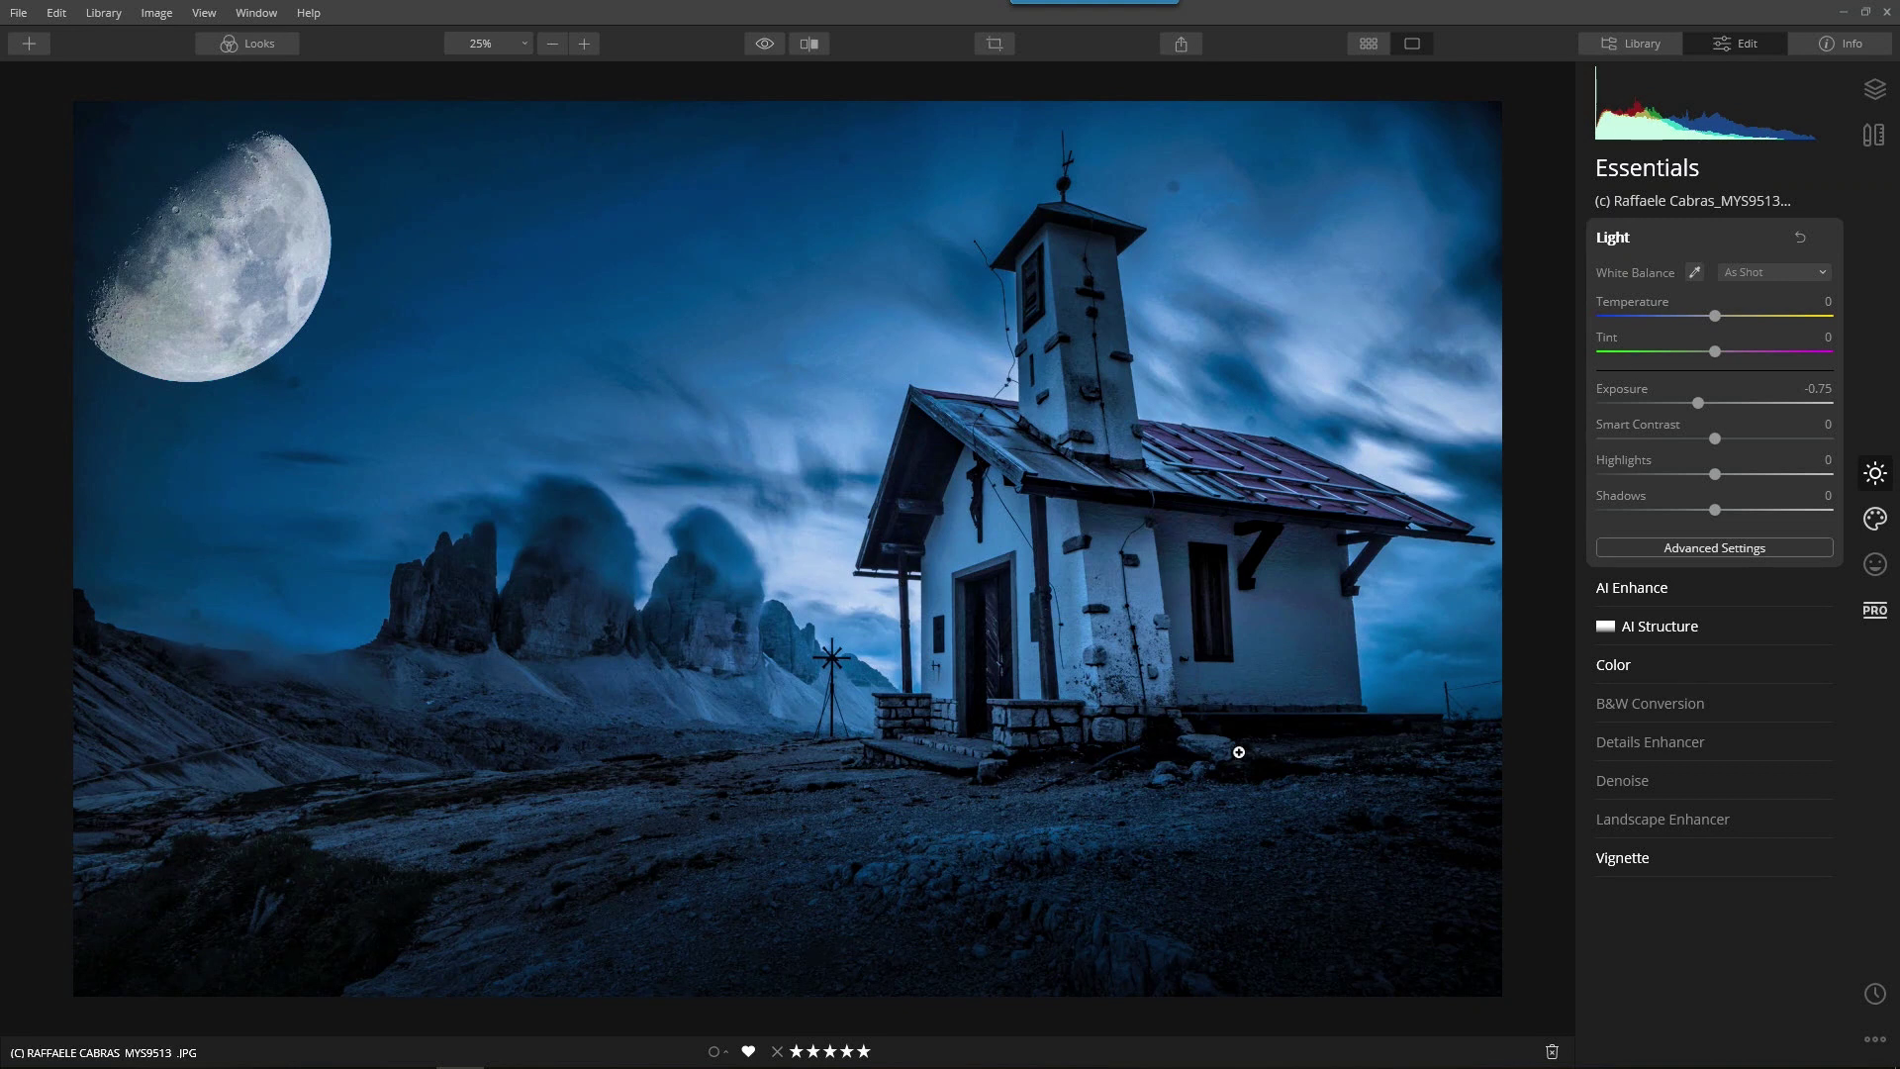
- Lighten the chapel's walls and the bright sky beside it in Dodge & Burn, using brush size 124 and strength 31%
{"action": "left_click", "coordinate": [1880, 609]}
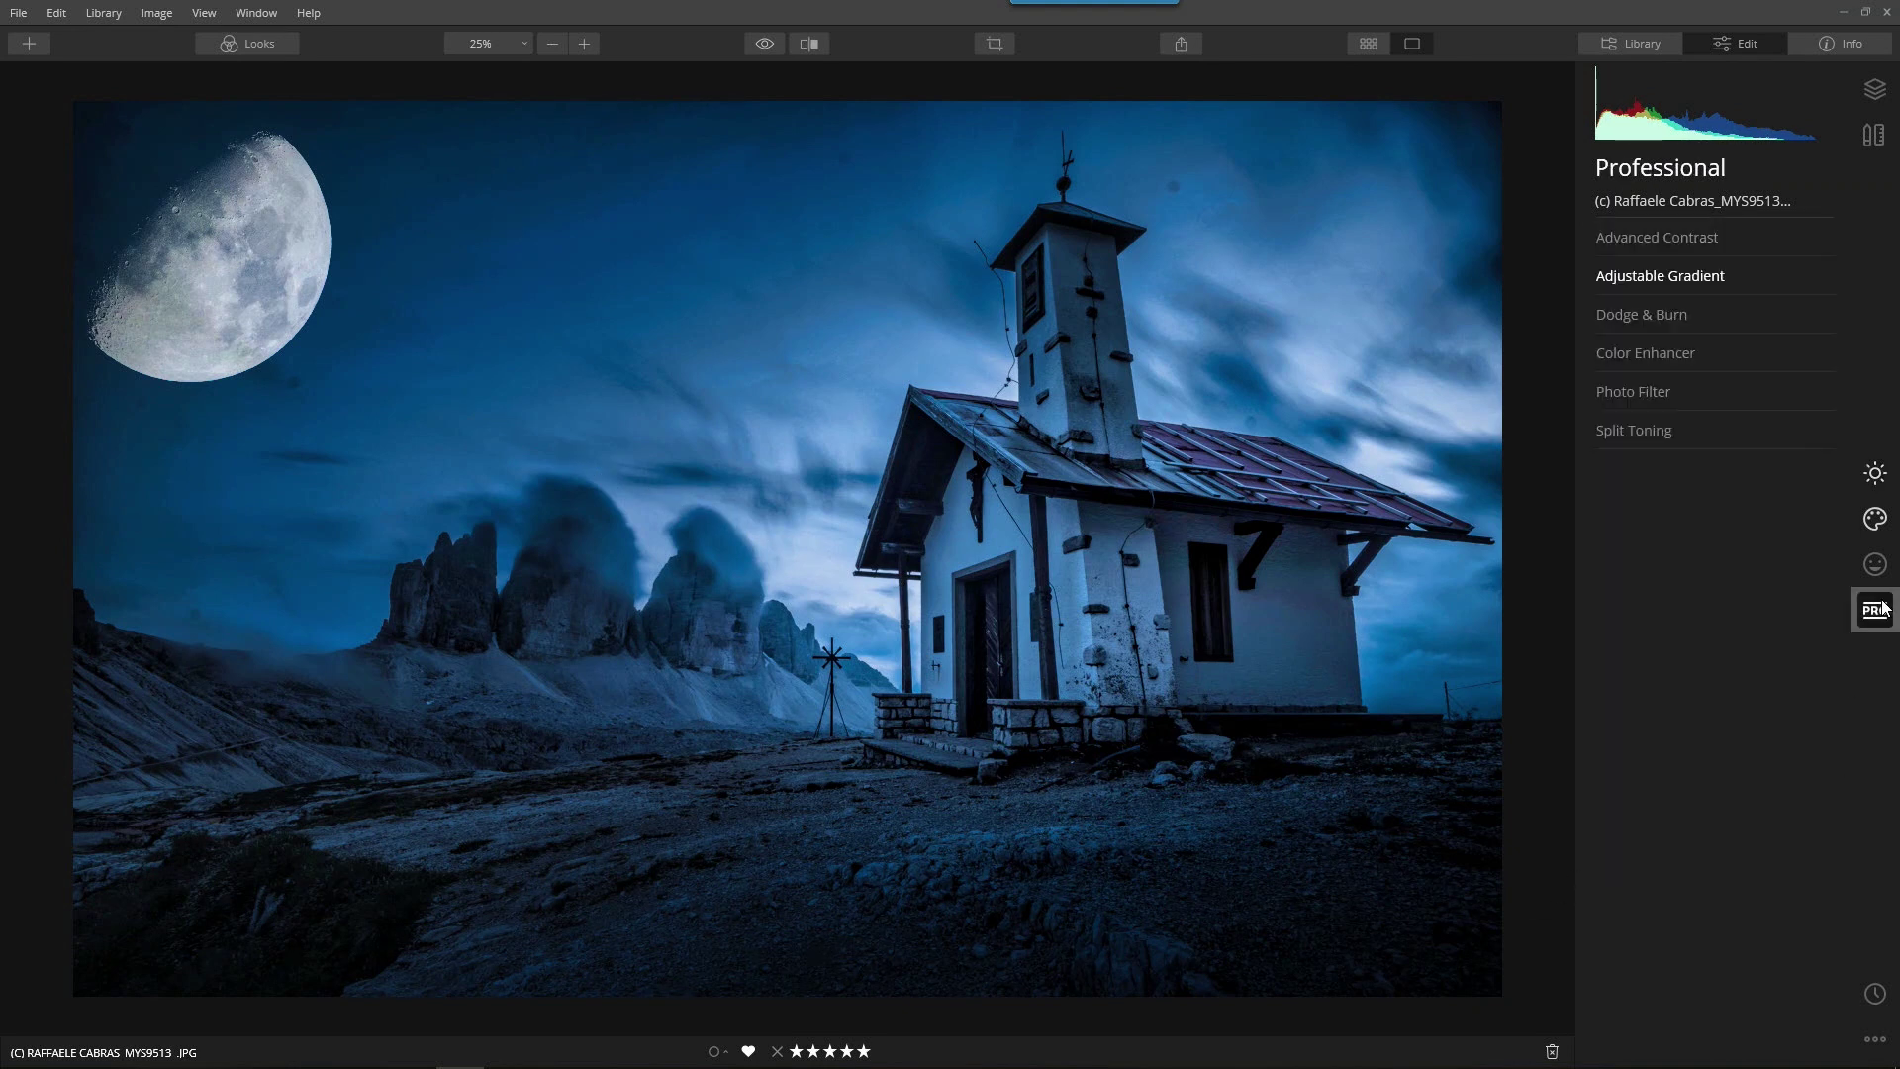
{"action": "left_click", "coordinate": [1649, 317]}
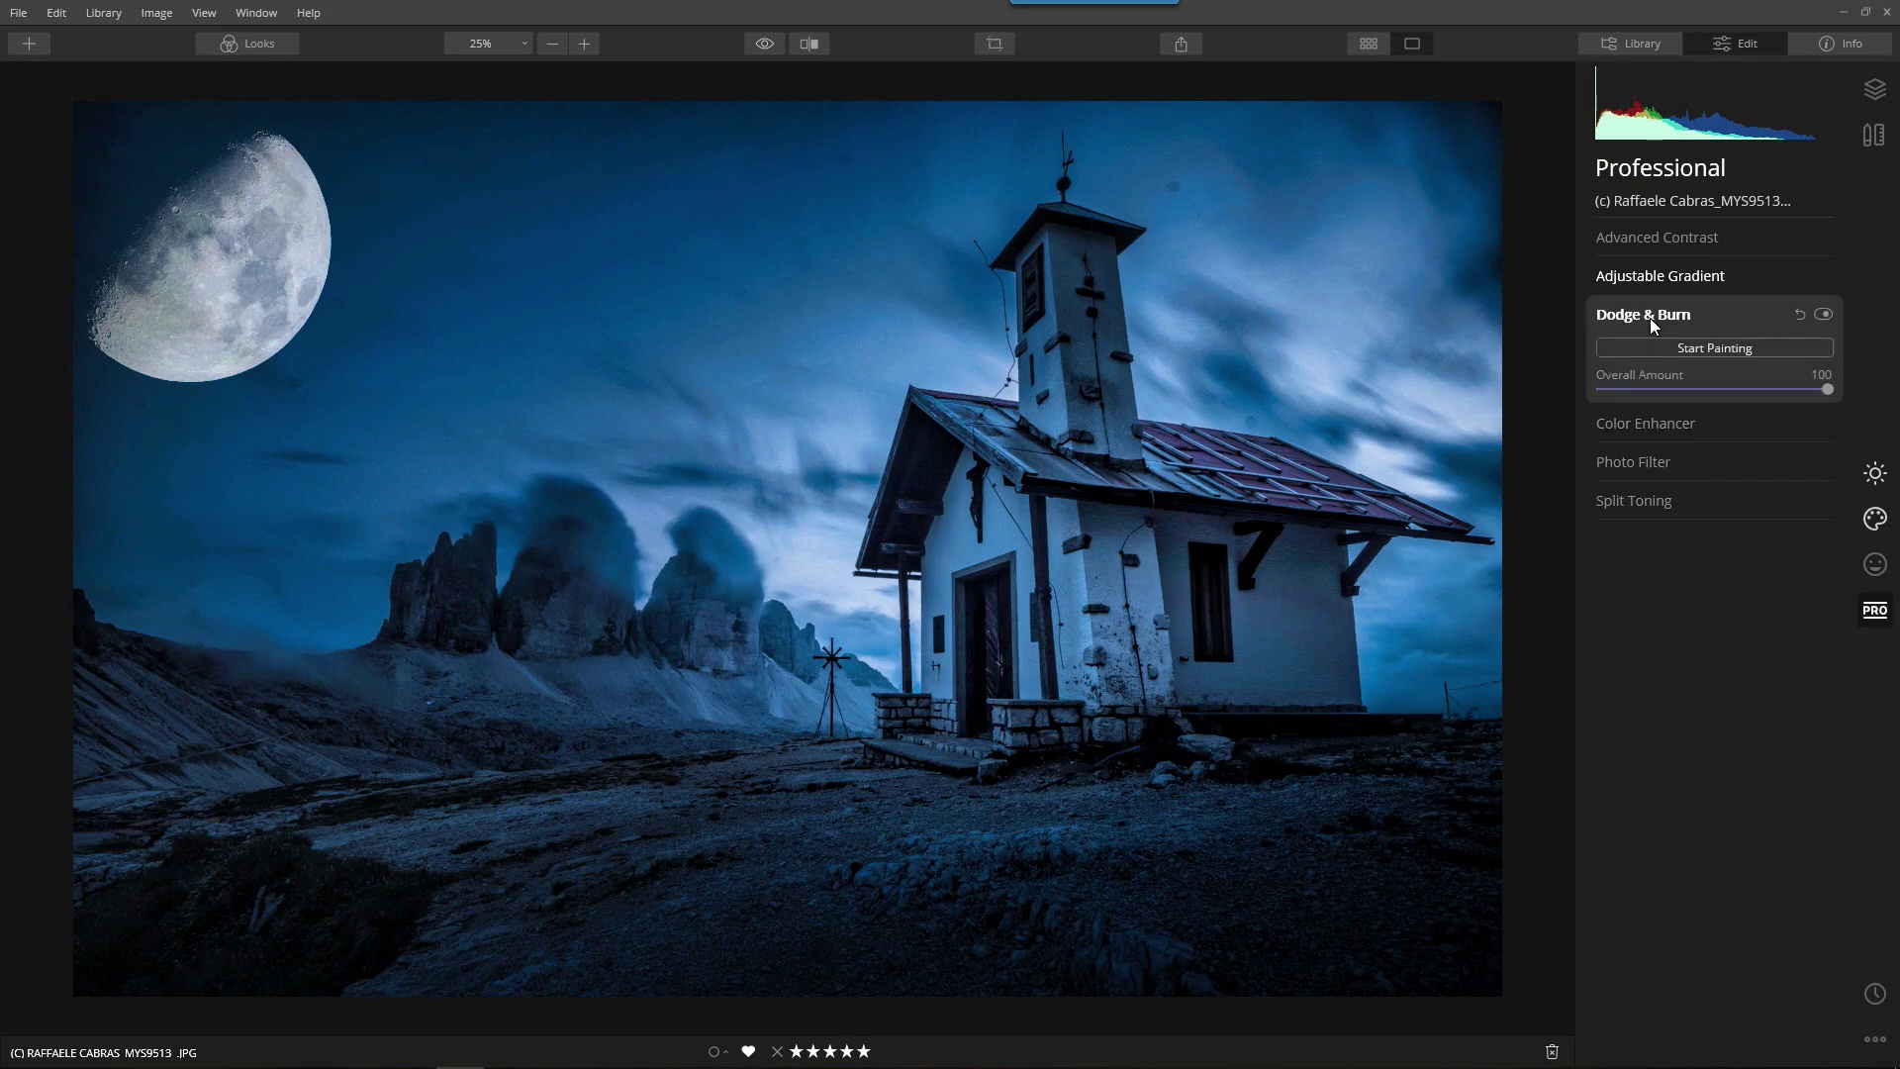
{"action": "left_click", "coordinate": [1720, 352]}
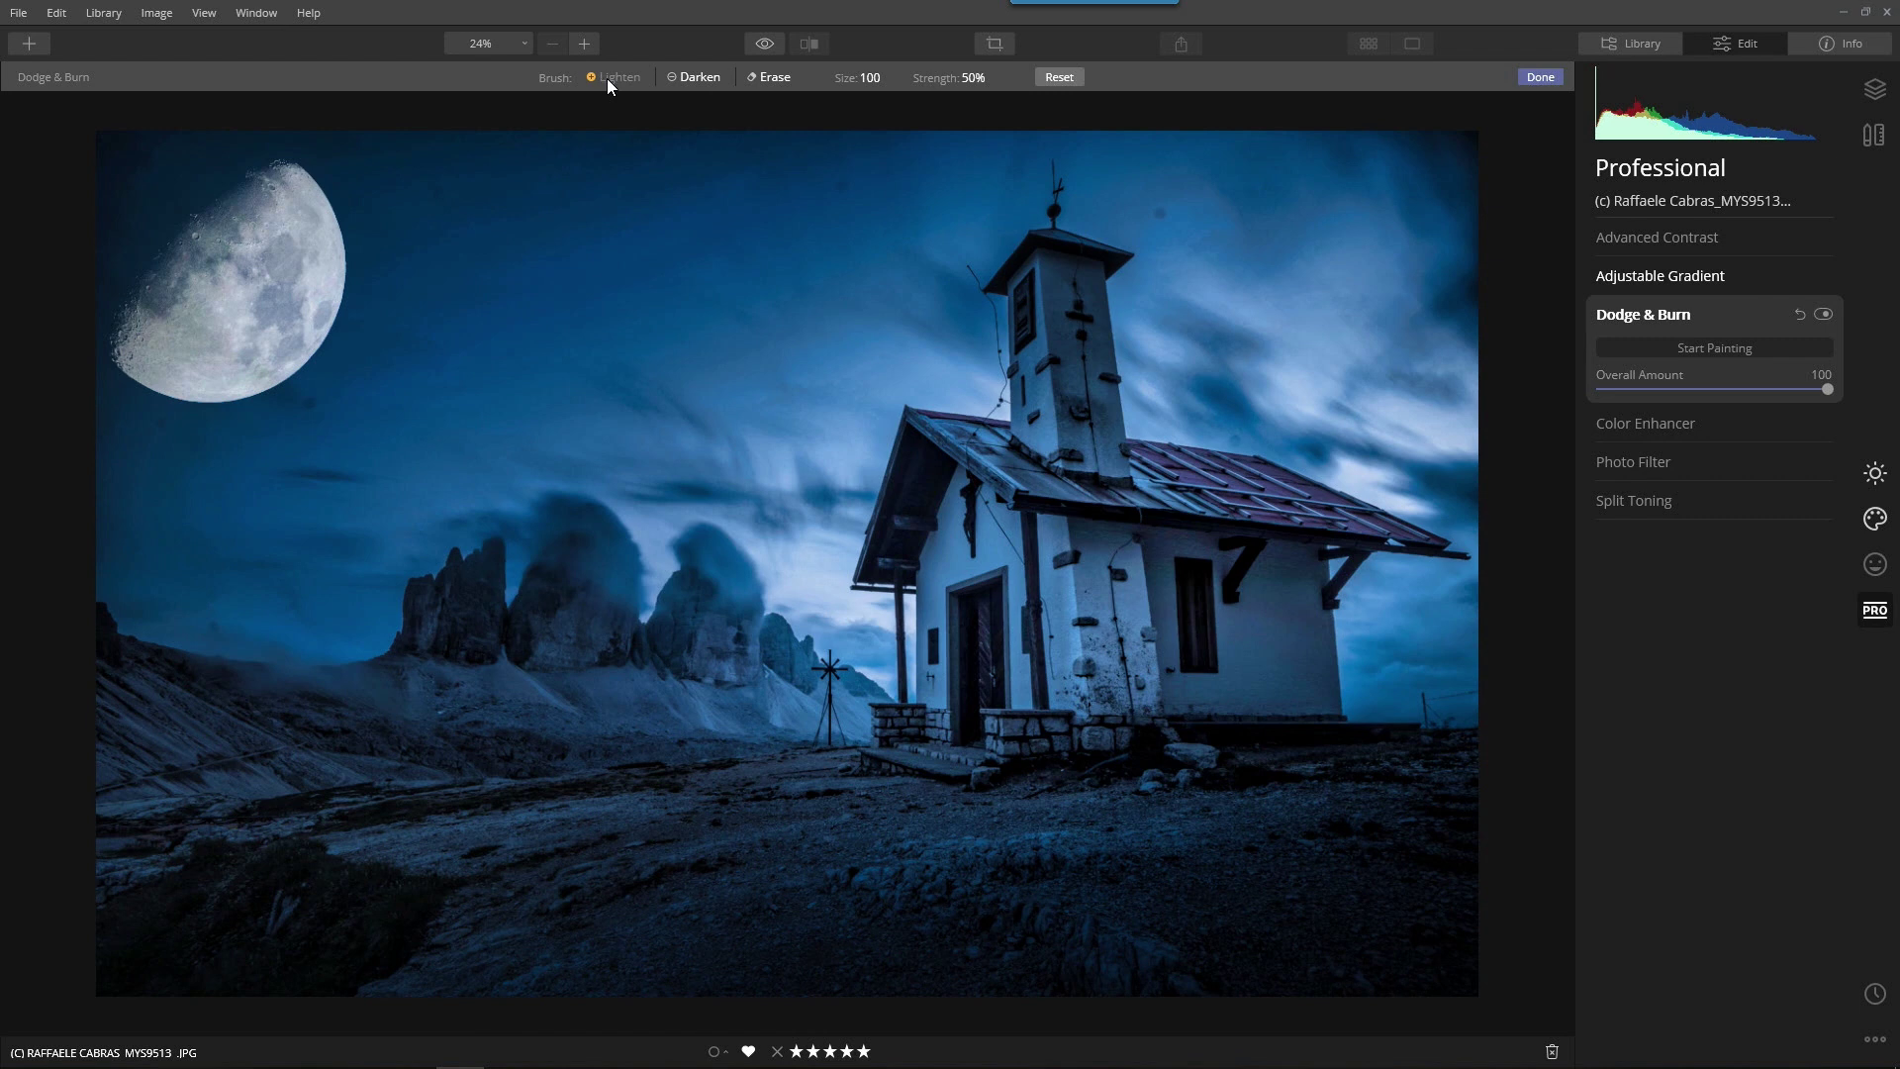
{"action": "left_click", "coordinate": [970, 78]}
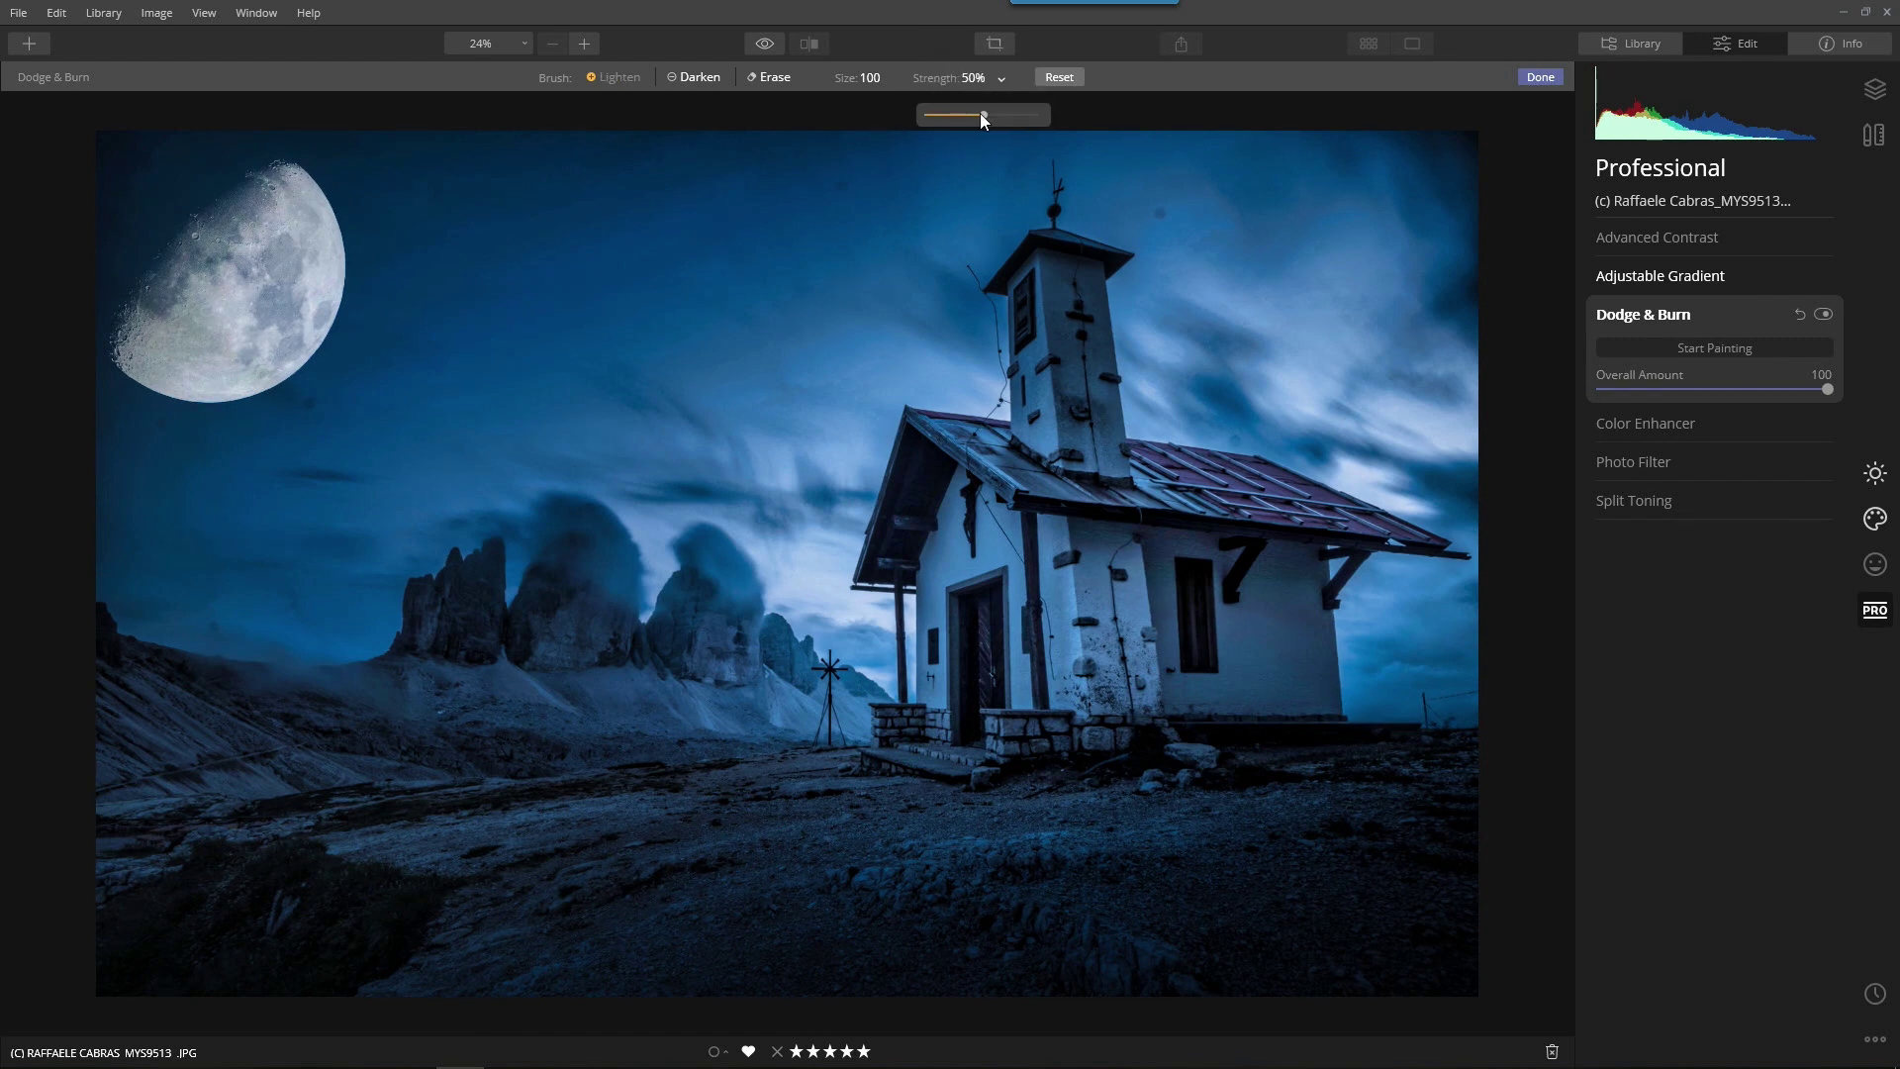
{"action": "left_click_drag", "start_coordinate": [979, 115], "coordinate": [956, 114]}
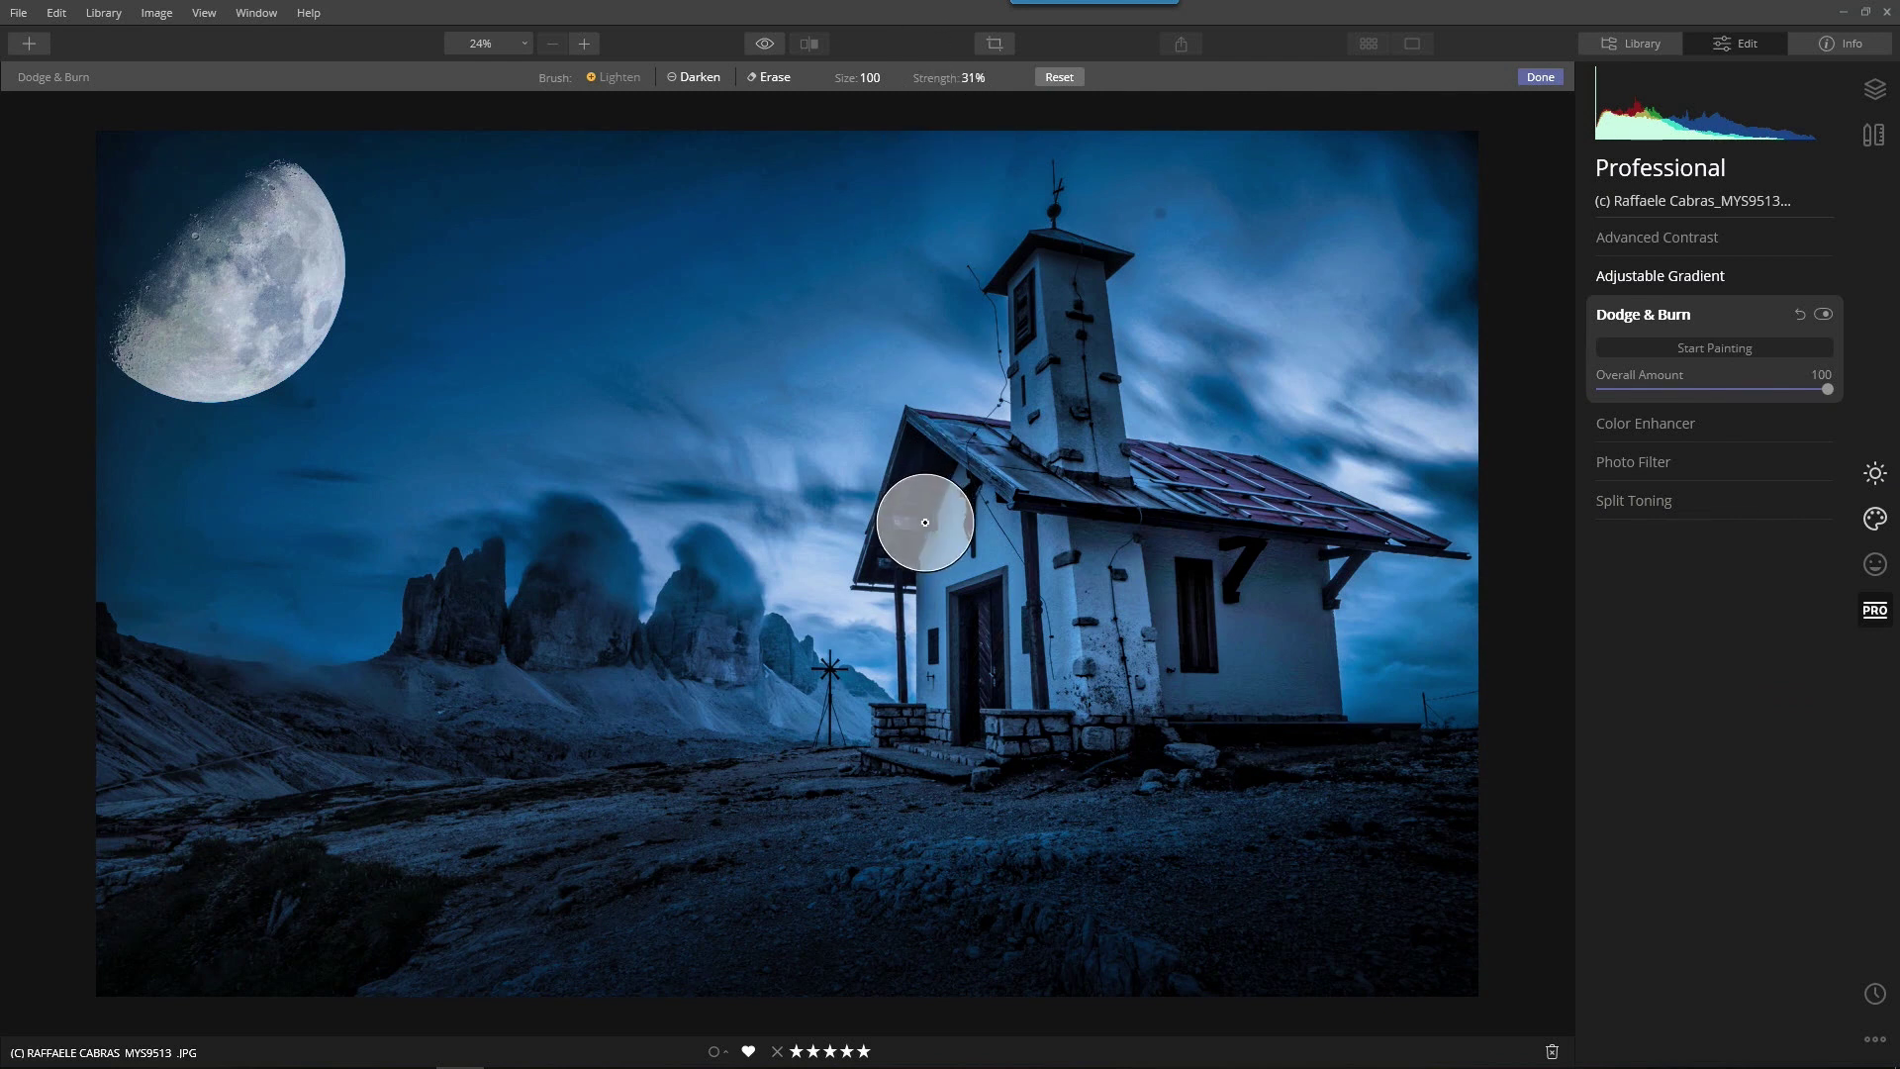
{"action": "key", "text": "bracketright"}
{"action": "key", "text": "bracketright"}
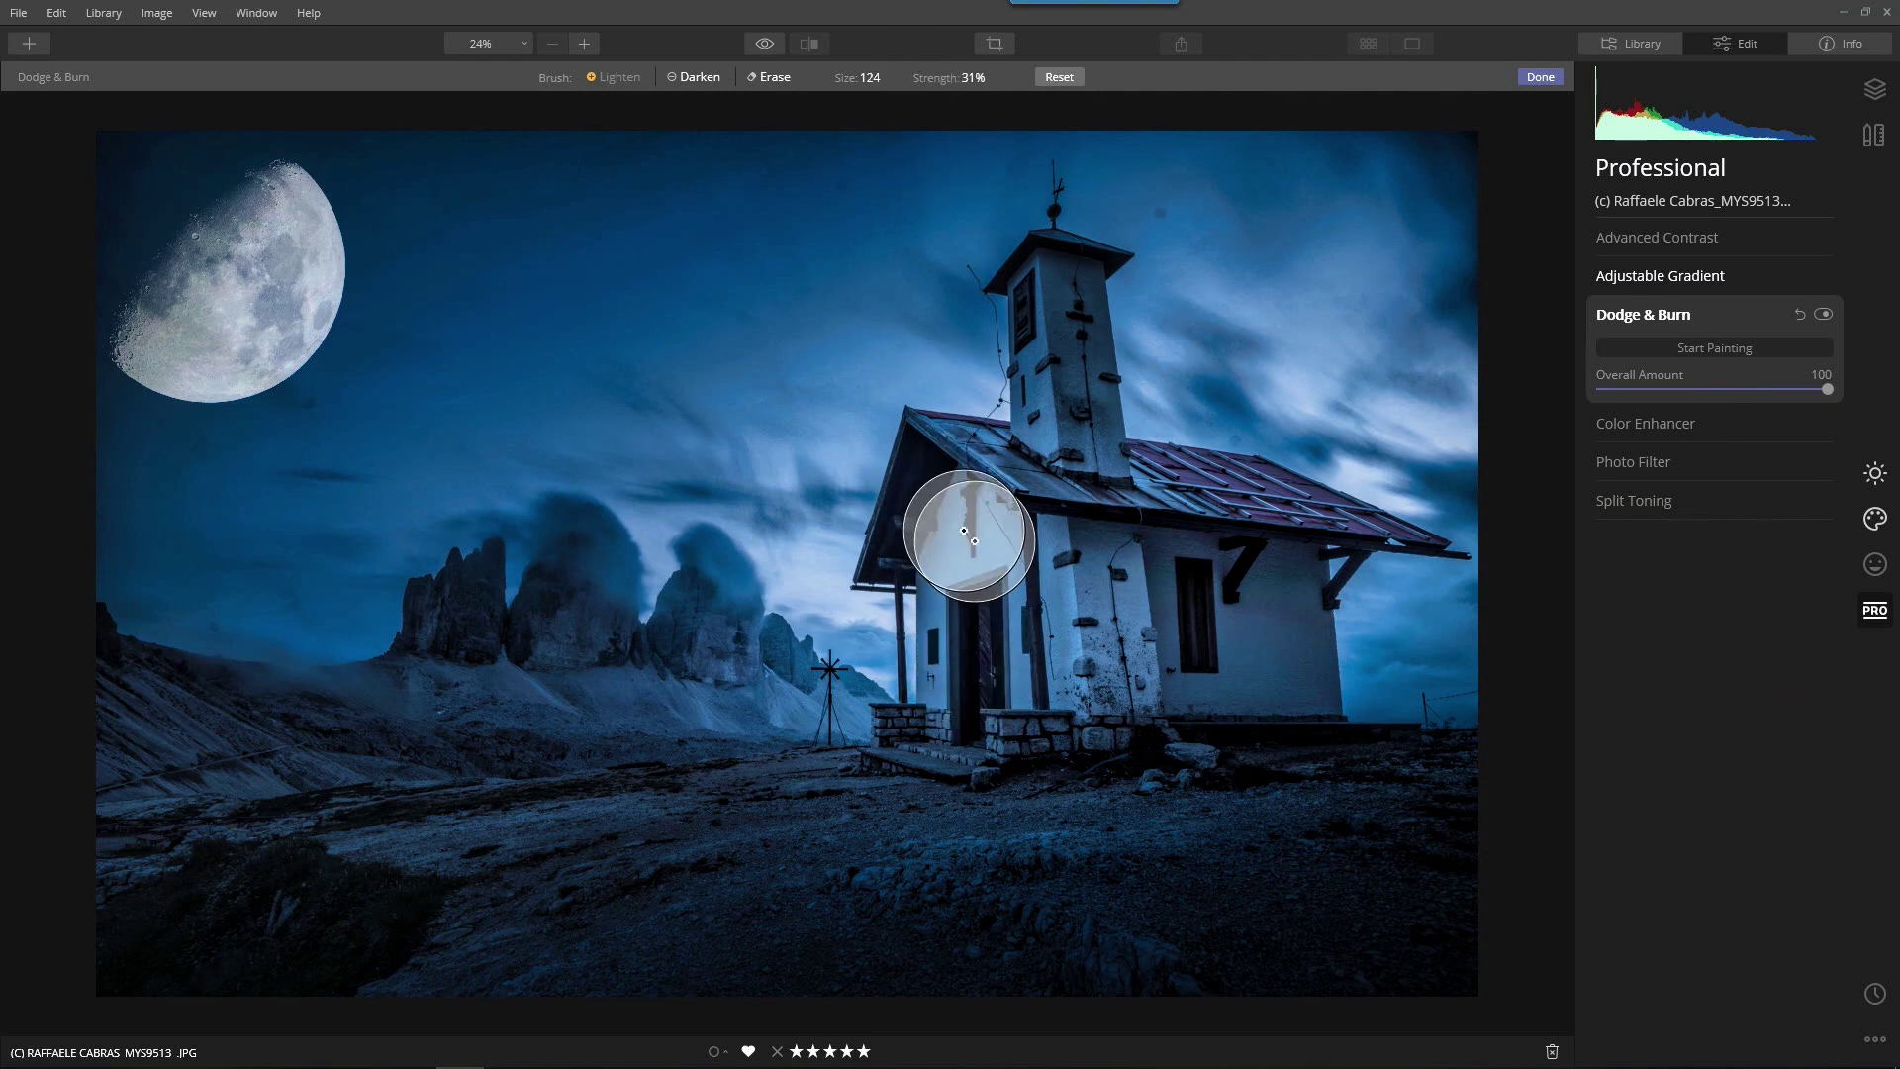
{"action": "mouse_move", "coordinate": [964, 530]}
{"action": "left_mouse_down"}
{"action": "mouse_move", "coordinate": [959, 580]}
{"action": "mouse_move", "coordinate": [981, 573]}
{"action": "mouse_move", "coordinate": [960, 506]}
{"action": "mouse_move", "coordinate": [960, 690]}
{"action": "mouse_move", "coordinate": [958, 543]}
{"action": "mouse_move", "coordinate": [997, 642]}
{"action": "mouse_move", "coordinate": [1121, 709]}
{"action": "mouse_move", "coordinate": [1059, 569]}
{"action": "mouse_move", "coordinate": [1167, 719]}
{"action": "mouse_move", "coordinate": [1048, 639]}
{"action": "mouse_move", "coordinate": [921, 479]}
{"action": "mouse_move", "coordinate": [987, 502]}
{"action": "mouse_move", "coordinate": [1040, 644]}
{"action": "mouse_move", "coordinate": [977, 689]}
{"action": "mouse_move", "coordinate": [870, 518]}
{"action": "mouse_move", "coordinate": [1106, 656]}
{"action": "mouse_move", "coordinate": [910, 587]}
{"action": "mouse_move", "coordinate": [937, 611]}
{"action": "mouse_move", "coordinate": [934, 670]}
{"action": "mouse_move", "coordinate": [885, 666]}
{"action": "mouse_move", "coordinate": [1064, 706]}
{"action": "mouse_move", "coordinate": [867, 571]}
{"action": "mouse_move", "coordinate": [1018, 547]}
{"action": "mouse_move", "coordinate": [307, 292]}
{"action": "mouse_move", "coordinate": [461, 376]}
{"action": "mouse_move", "coordinate": [967, 554]}
{"action": "mouse_move", "coordinate": [370, 336]}
{"action": "mouse_move", "coordinate": [280, 275]}
{"action": "mouse_move", "coordinate": [301, 261]}
{"action": "mouse_move", "coordinate": [926, 523]}
{"action": "mouse_move", "coordinate": [320, 257]}
{"action": "mouse_move", "coordinate": [918, 473]}
{"action": "mouse_move", "coordinate": [260, 334]}
{"action": "mouse_move", "coordinate": [770, 609]}
{"action": "mouse_move", "coordinate": [496, 548]}
{"action": "mouse_move", "coordinate": [282, 435]}
{"action": "mouse_move", "coordinate": [1030, 556]}
{"action": "left_mouse_up"}
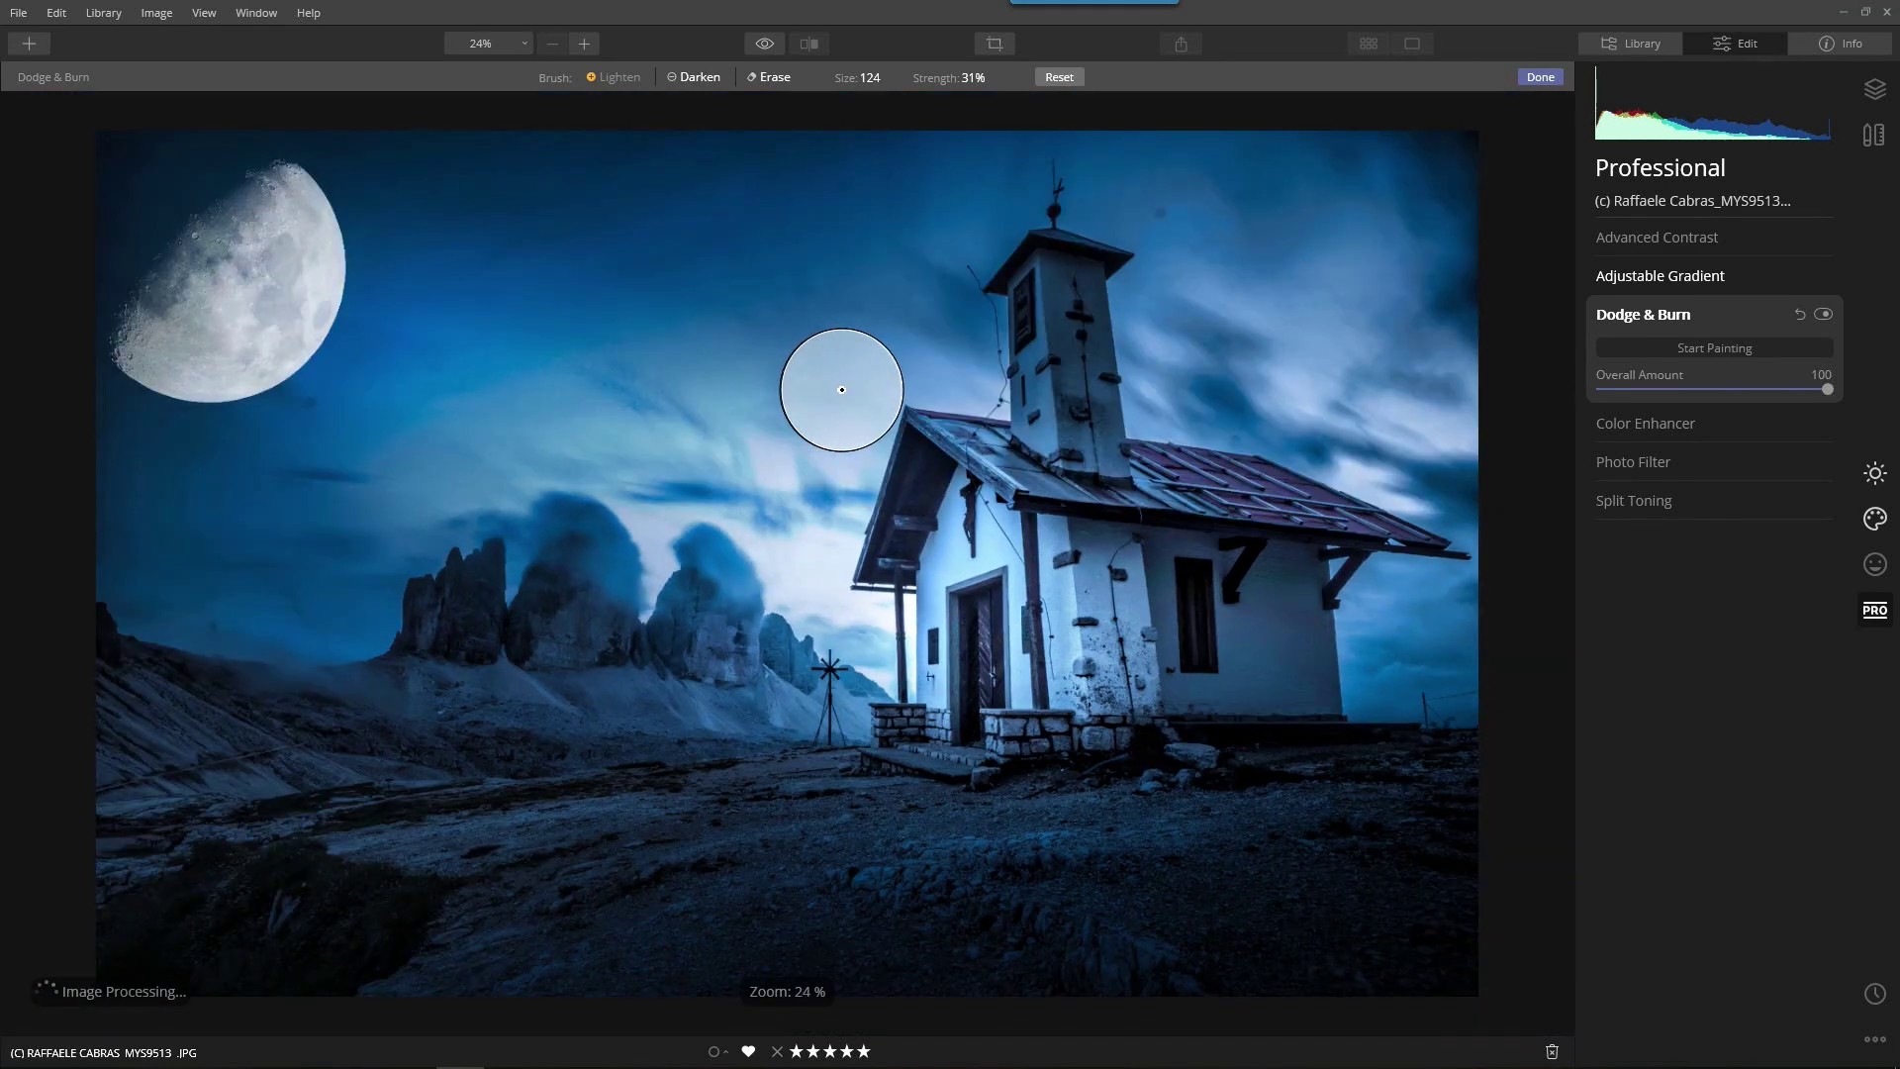
- Compare the photo with the Dodge & Burn painting off and on
{"action": "left_click", "coordinate": [1821, 316]}
{"action": "left_click", "coordinate": [1820, 317]}
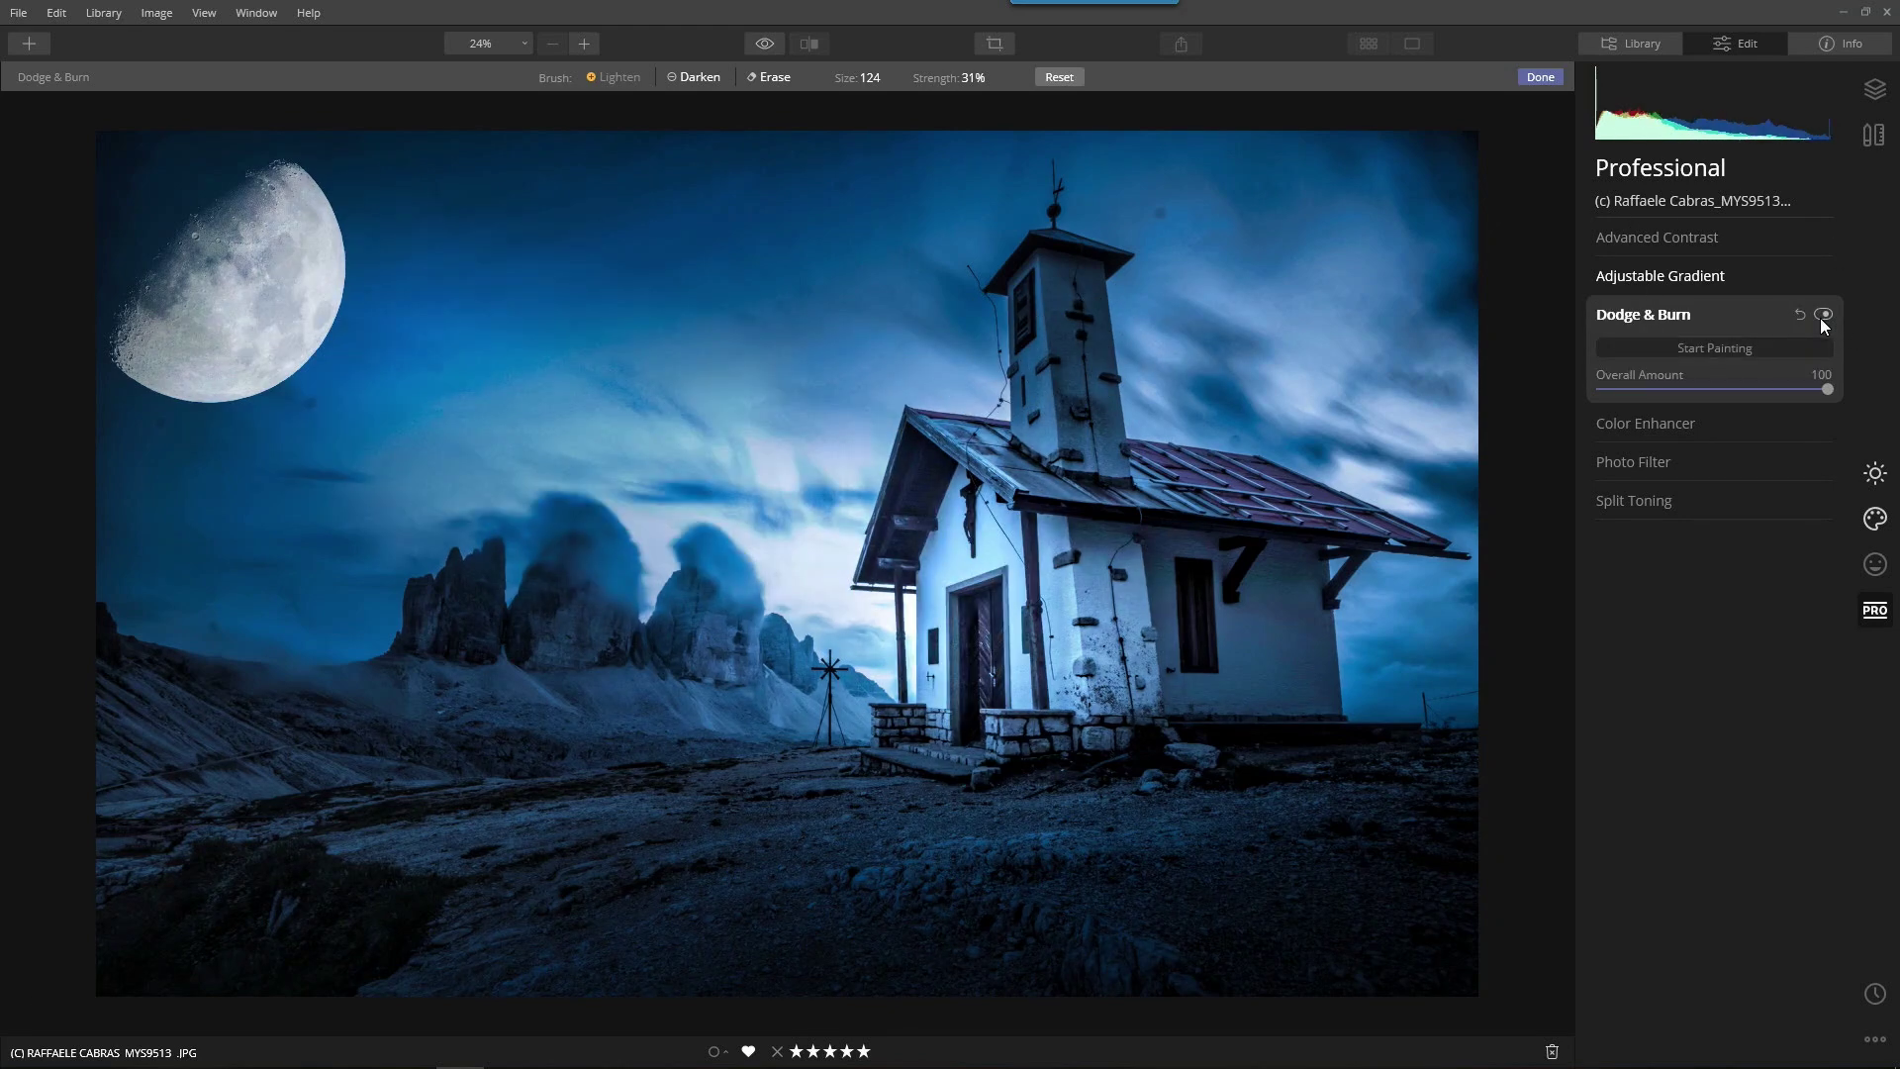
{"action": "left_click", "coordinate": [1819, 318]}
{"action": "left_click", "coordinate": [1820, 318]}
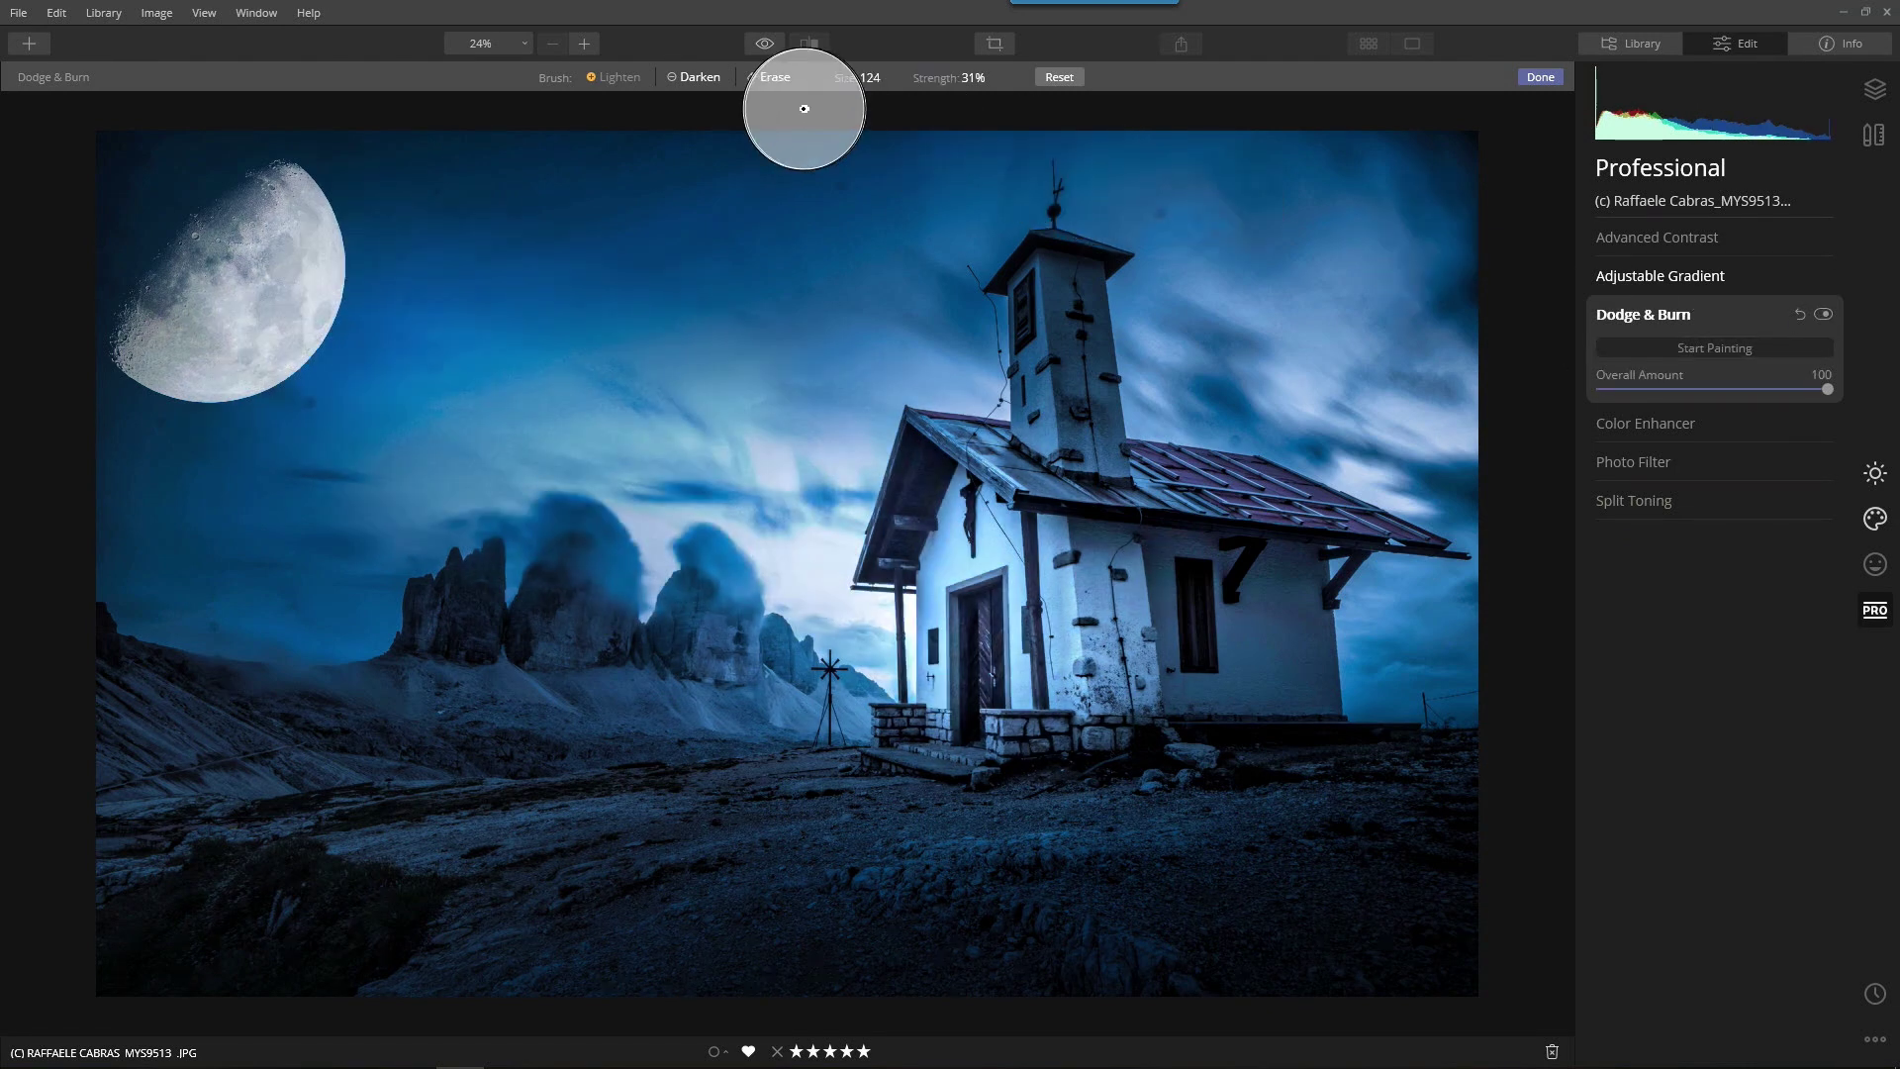
- Erase some of the excess lightening in the sky and around the chapel with a size 232 brush
{"action": "left_click", "coordinate": [763, 76]}
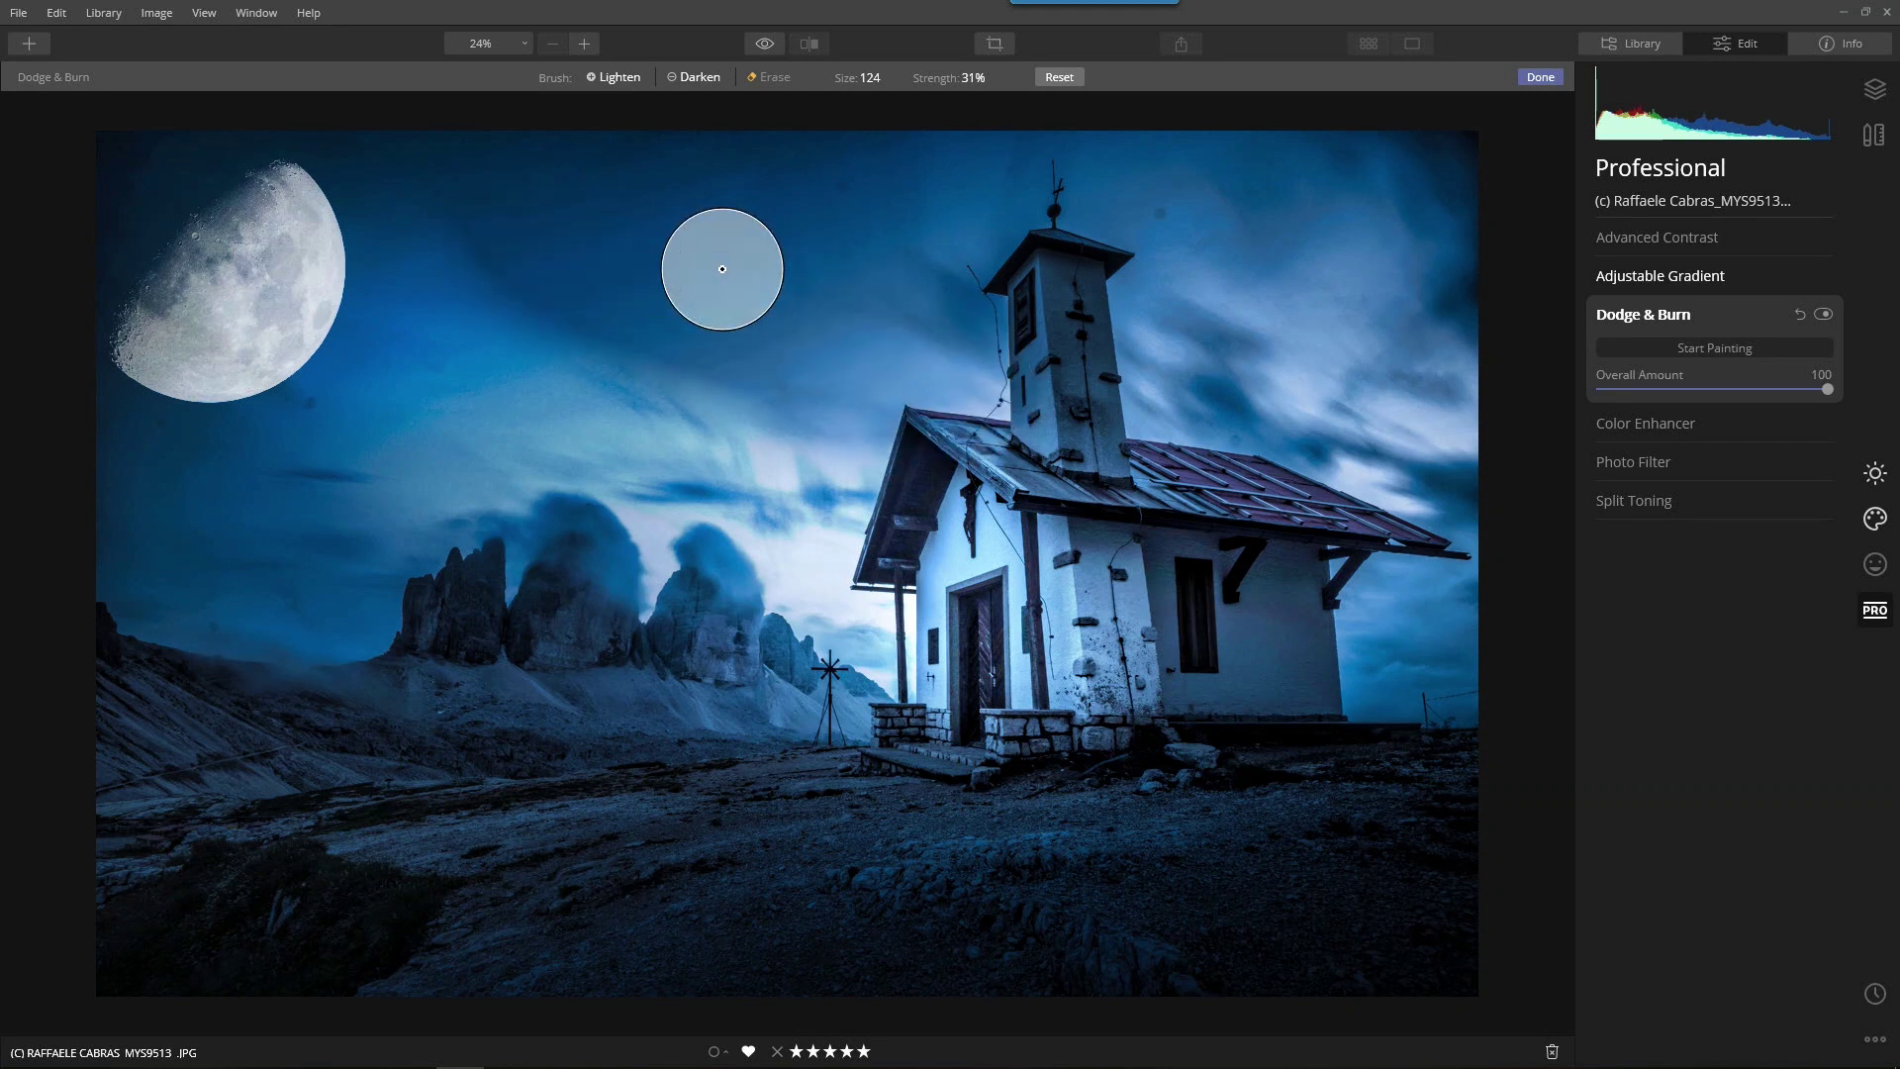
{"action": "scroll", "coordinate": [729, 251], "scroll_direction": "up", "scroll_amount": 4}
{"action": "scroll", "coordinate": [563, 170], "scroll_direction": "up", "scroll_amount": 12}
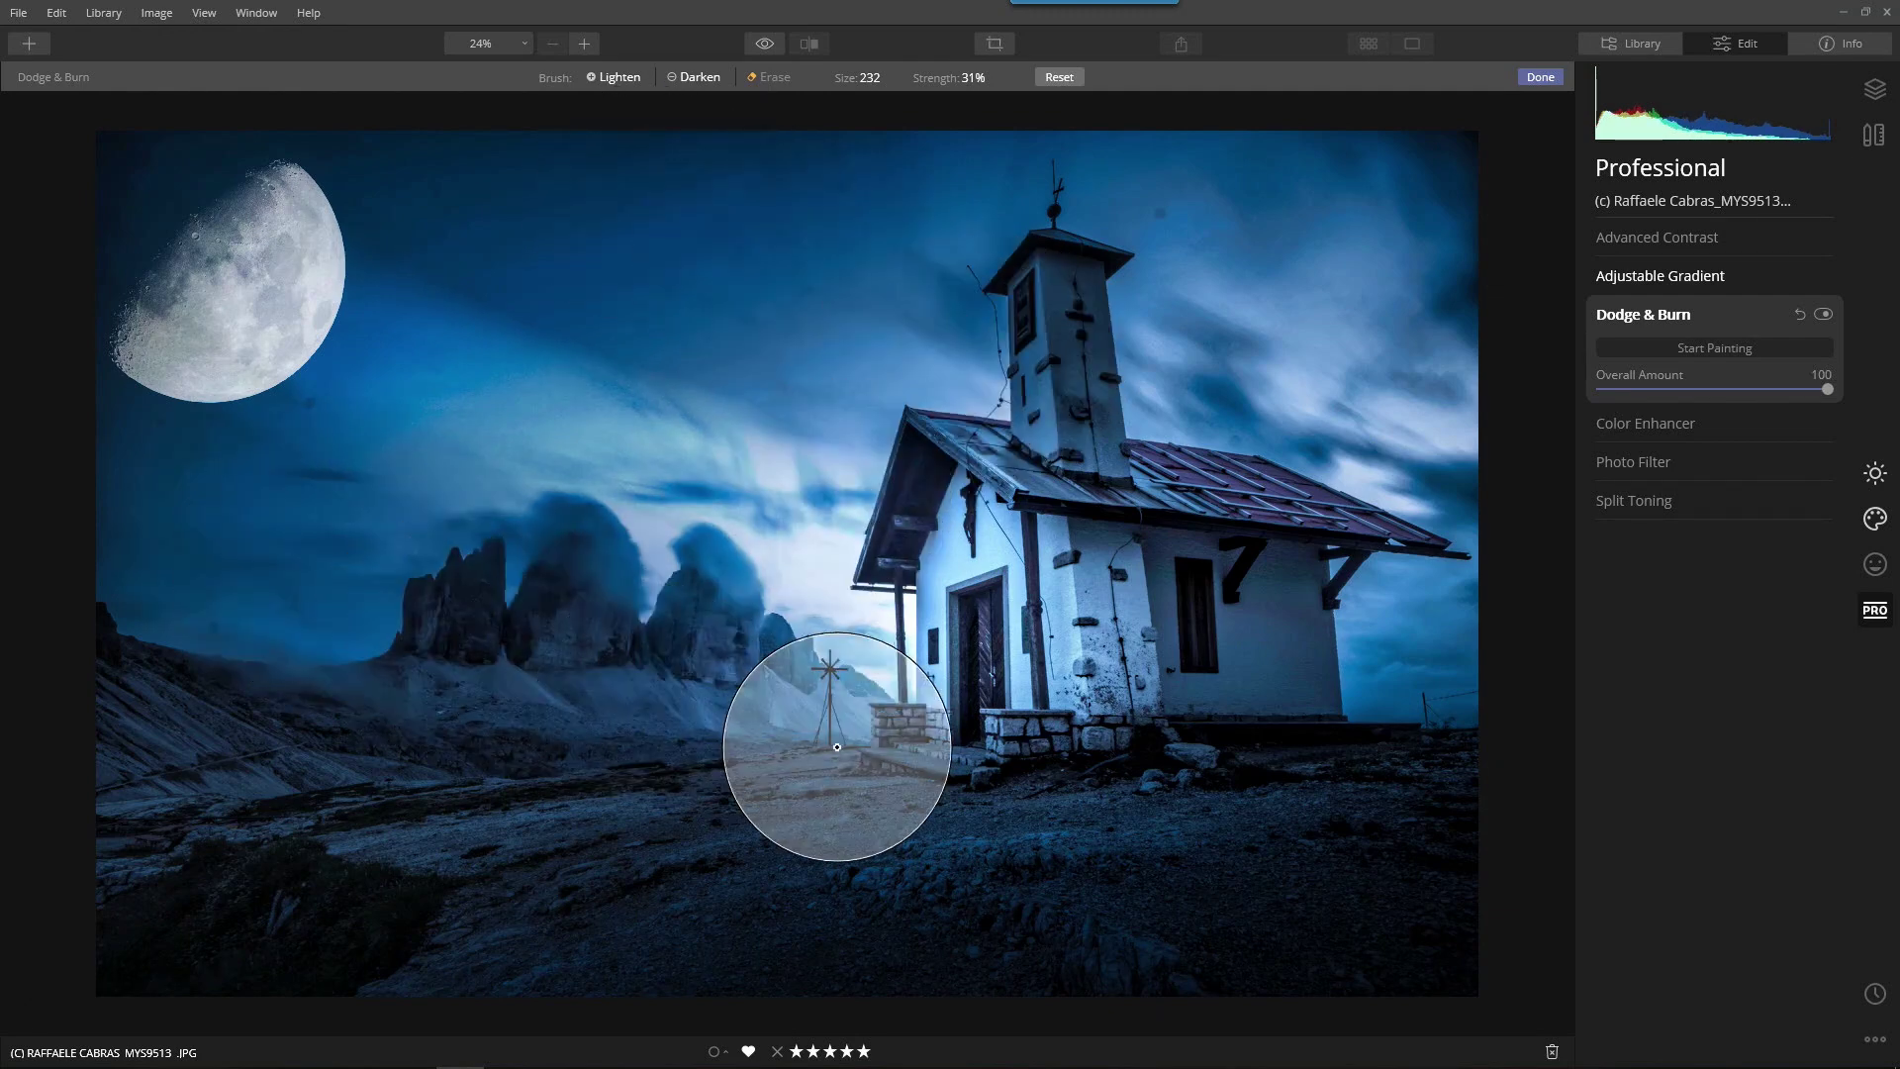
{"action": "left_click_drag", "start_coordinate": [946, 596], "coordinate": [1165, 652]}
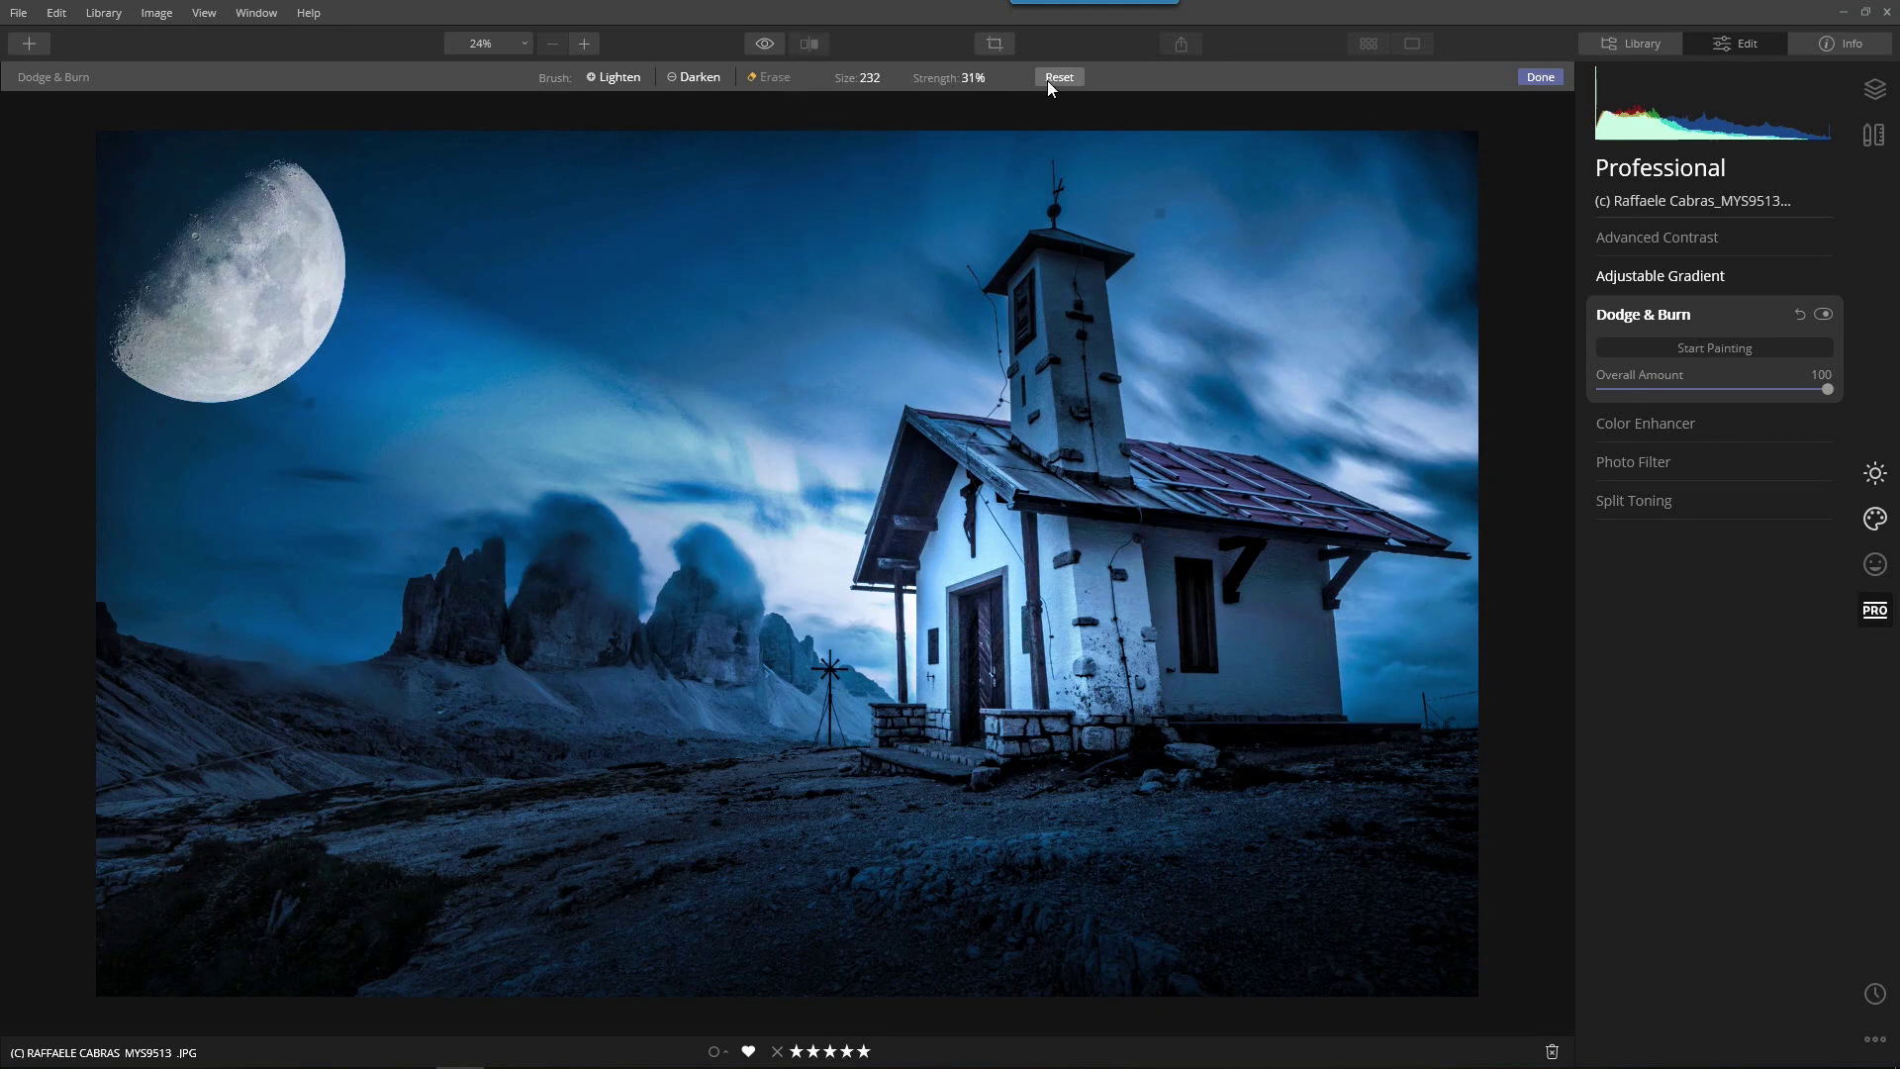
- Lighten the sky above the mountains and the chapel's walls gently with brush size 184 and strength 11%, and finish painting
{"action": "left_click", "coordinate": [965, 79]}
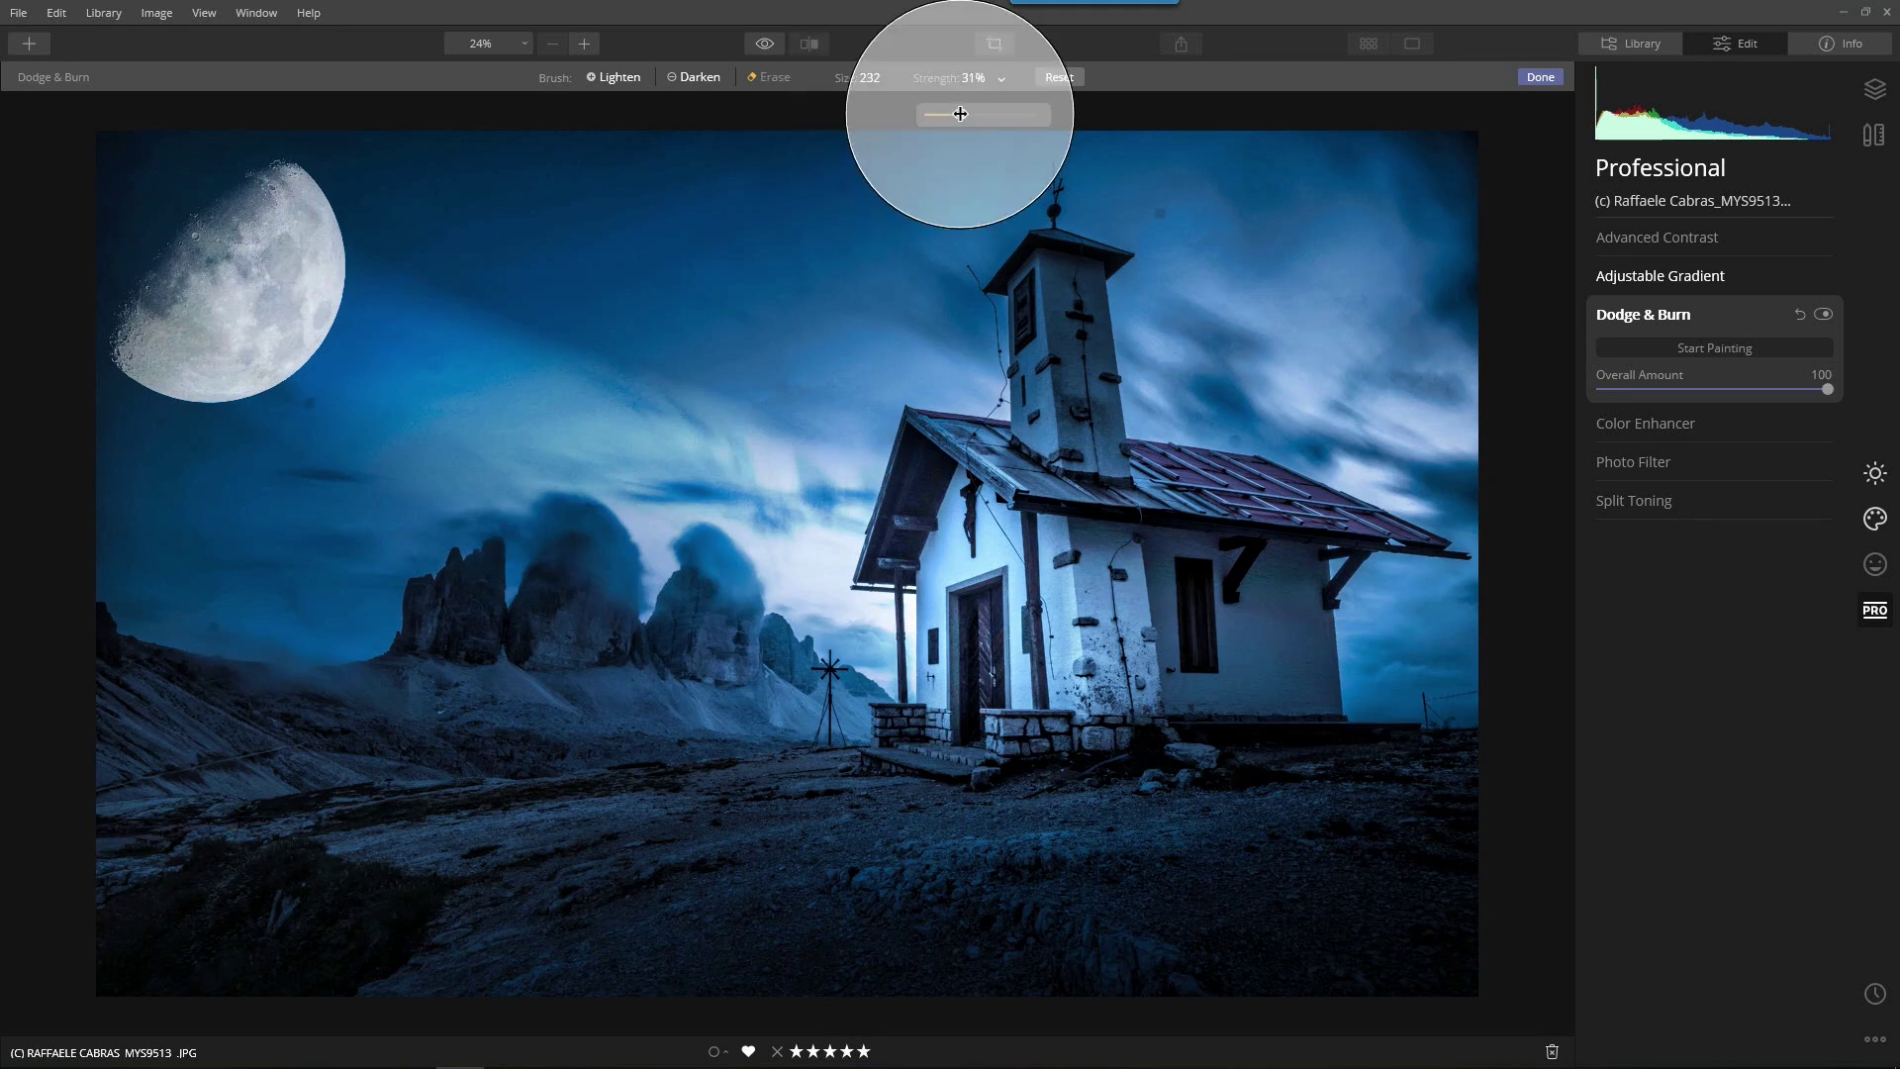
{"action": "left_click_drag", "start_coordinate": [960, 114], "coordinate": [938, 131]}
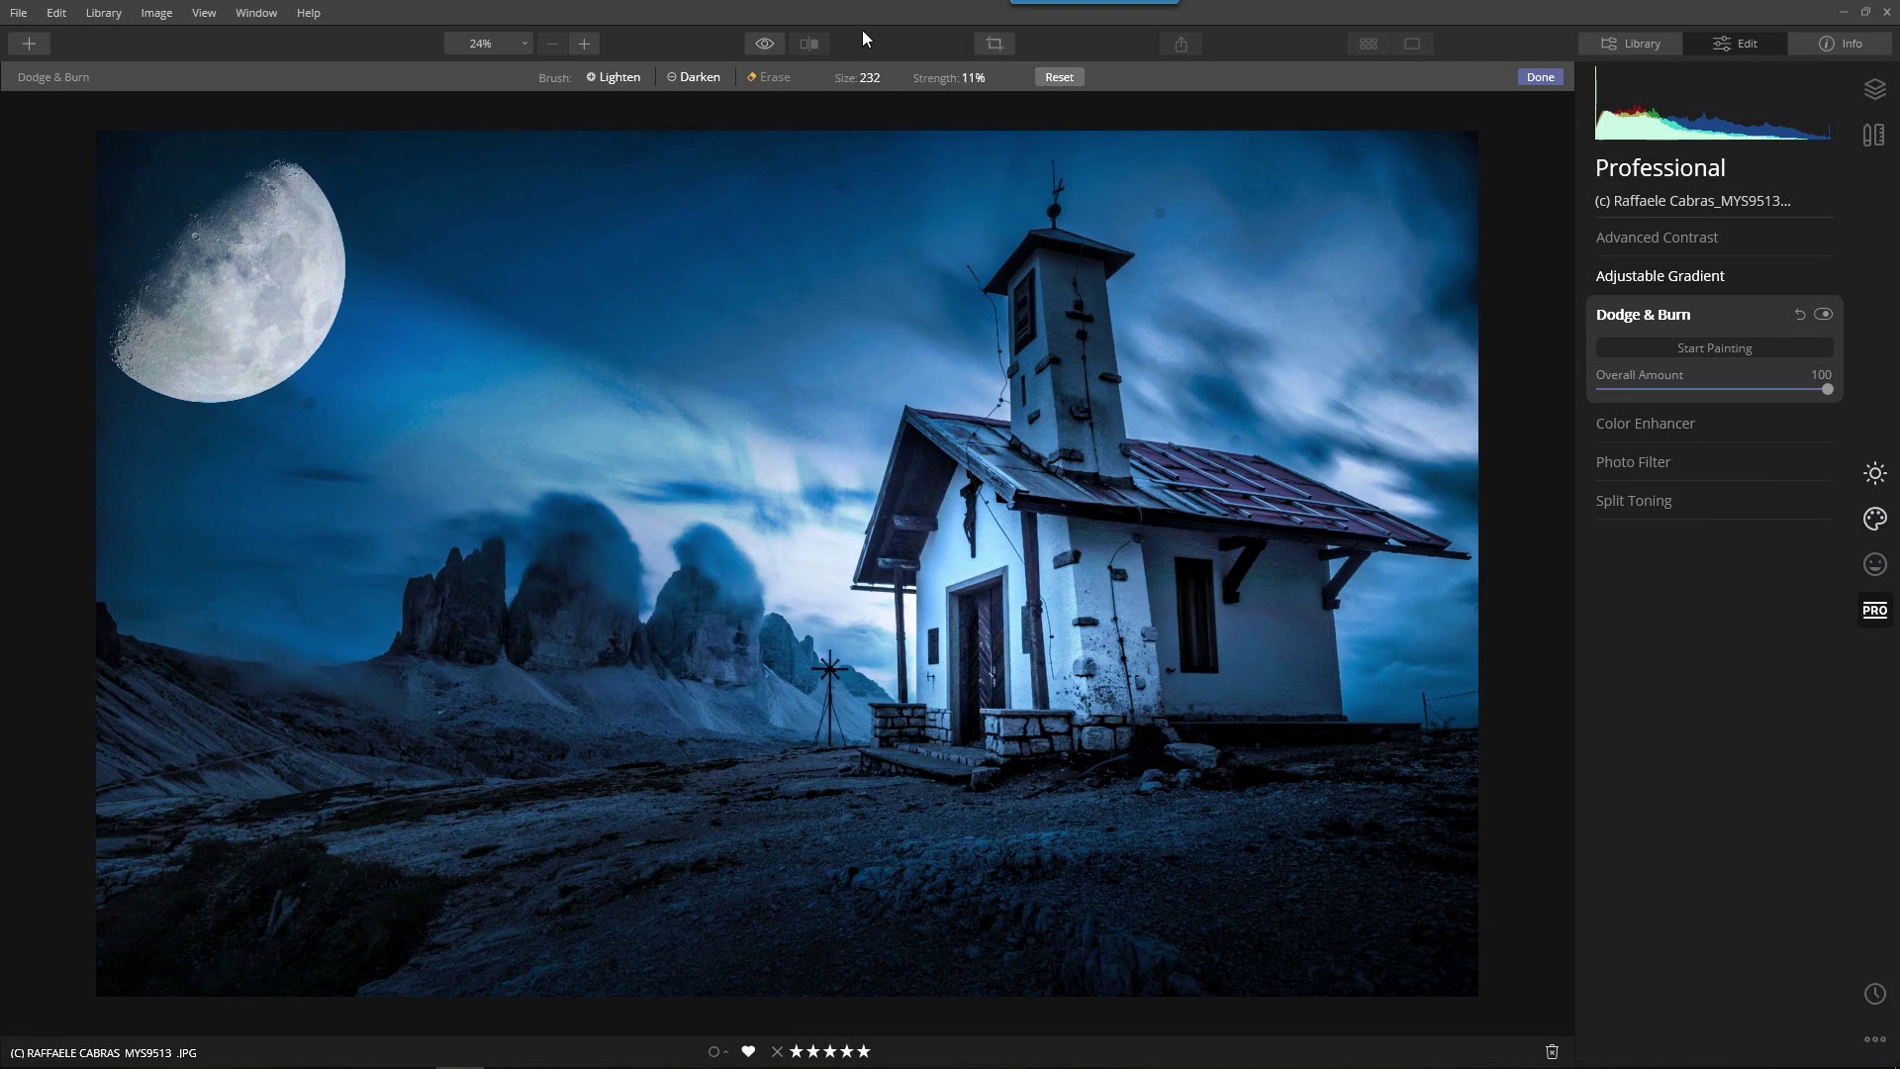
{"action": "left_click", "coordinate": [614, 81]}
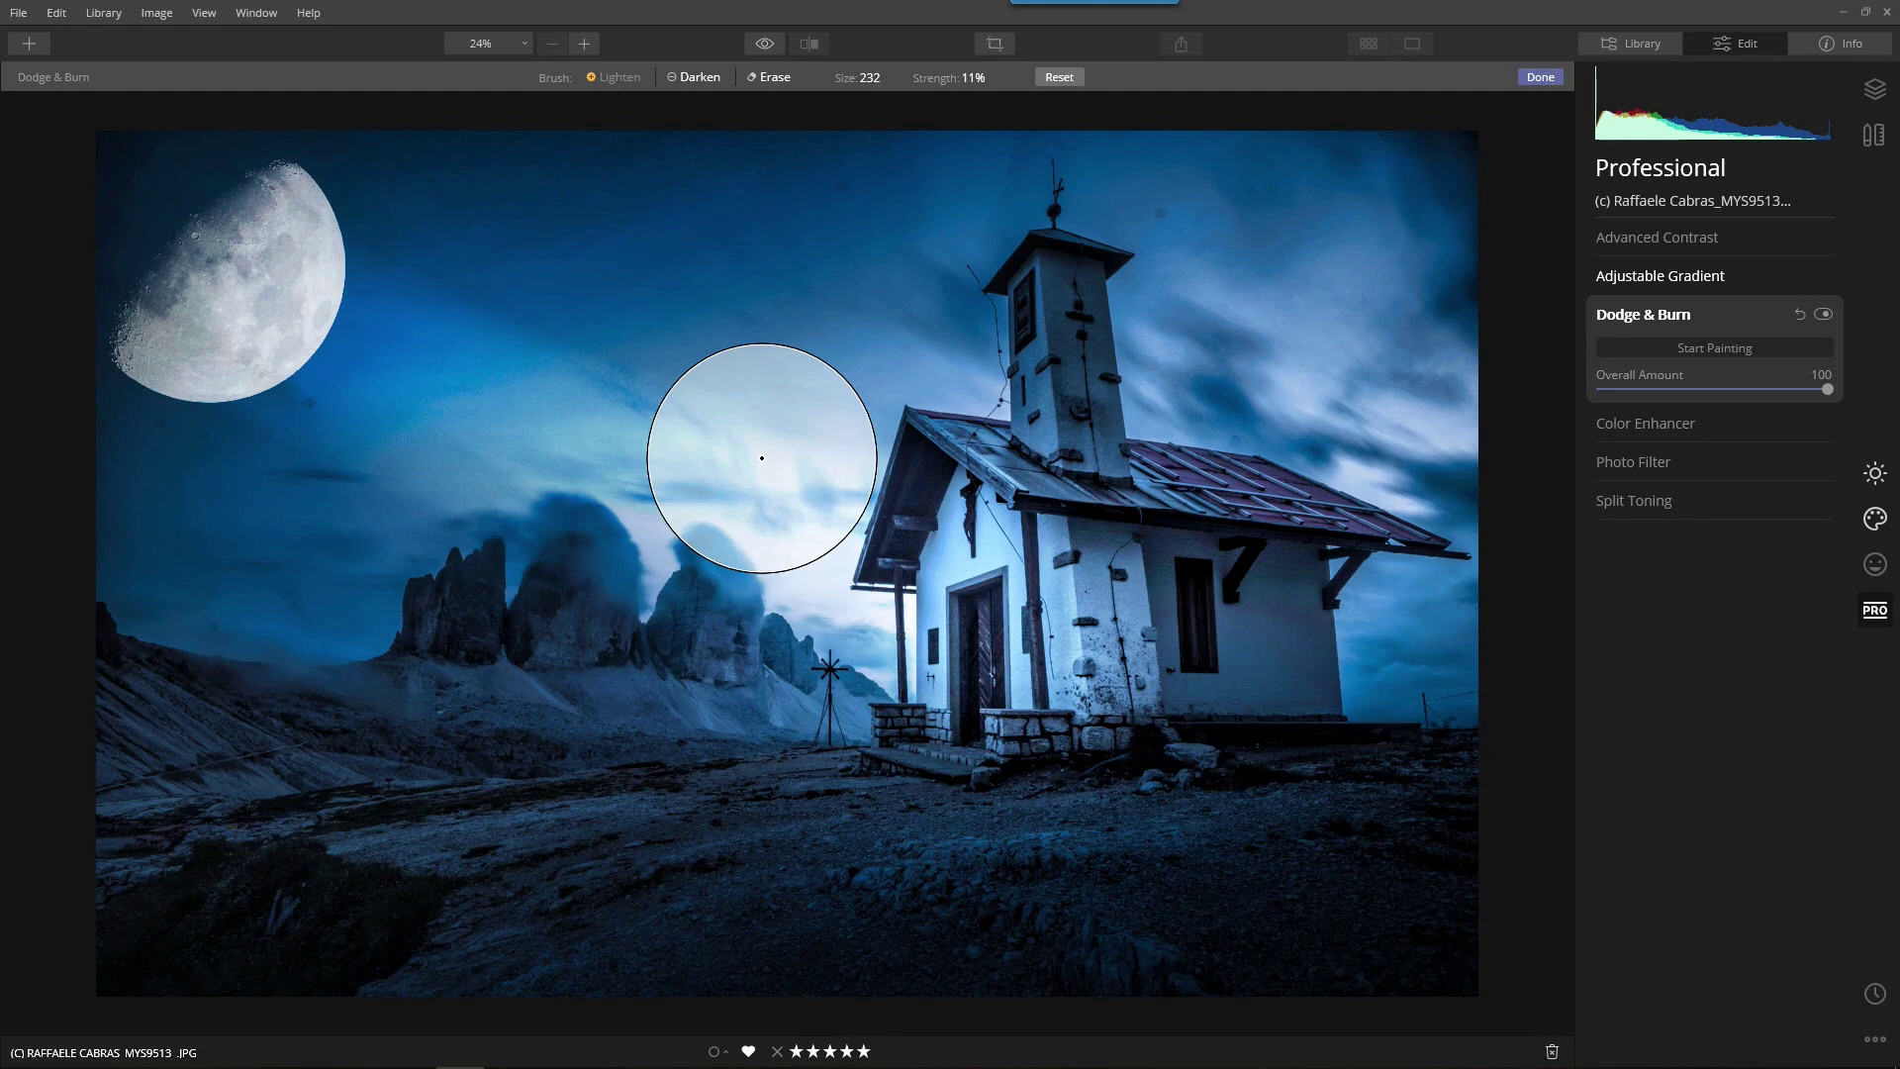
{"action": "key", "text": "bracketleft"}
{"action": "key", "text": "bracketleft"}
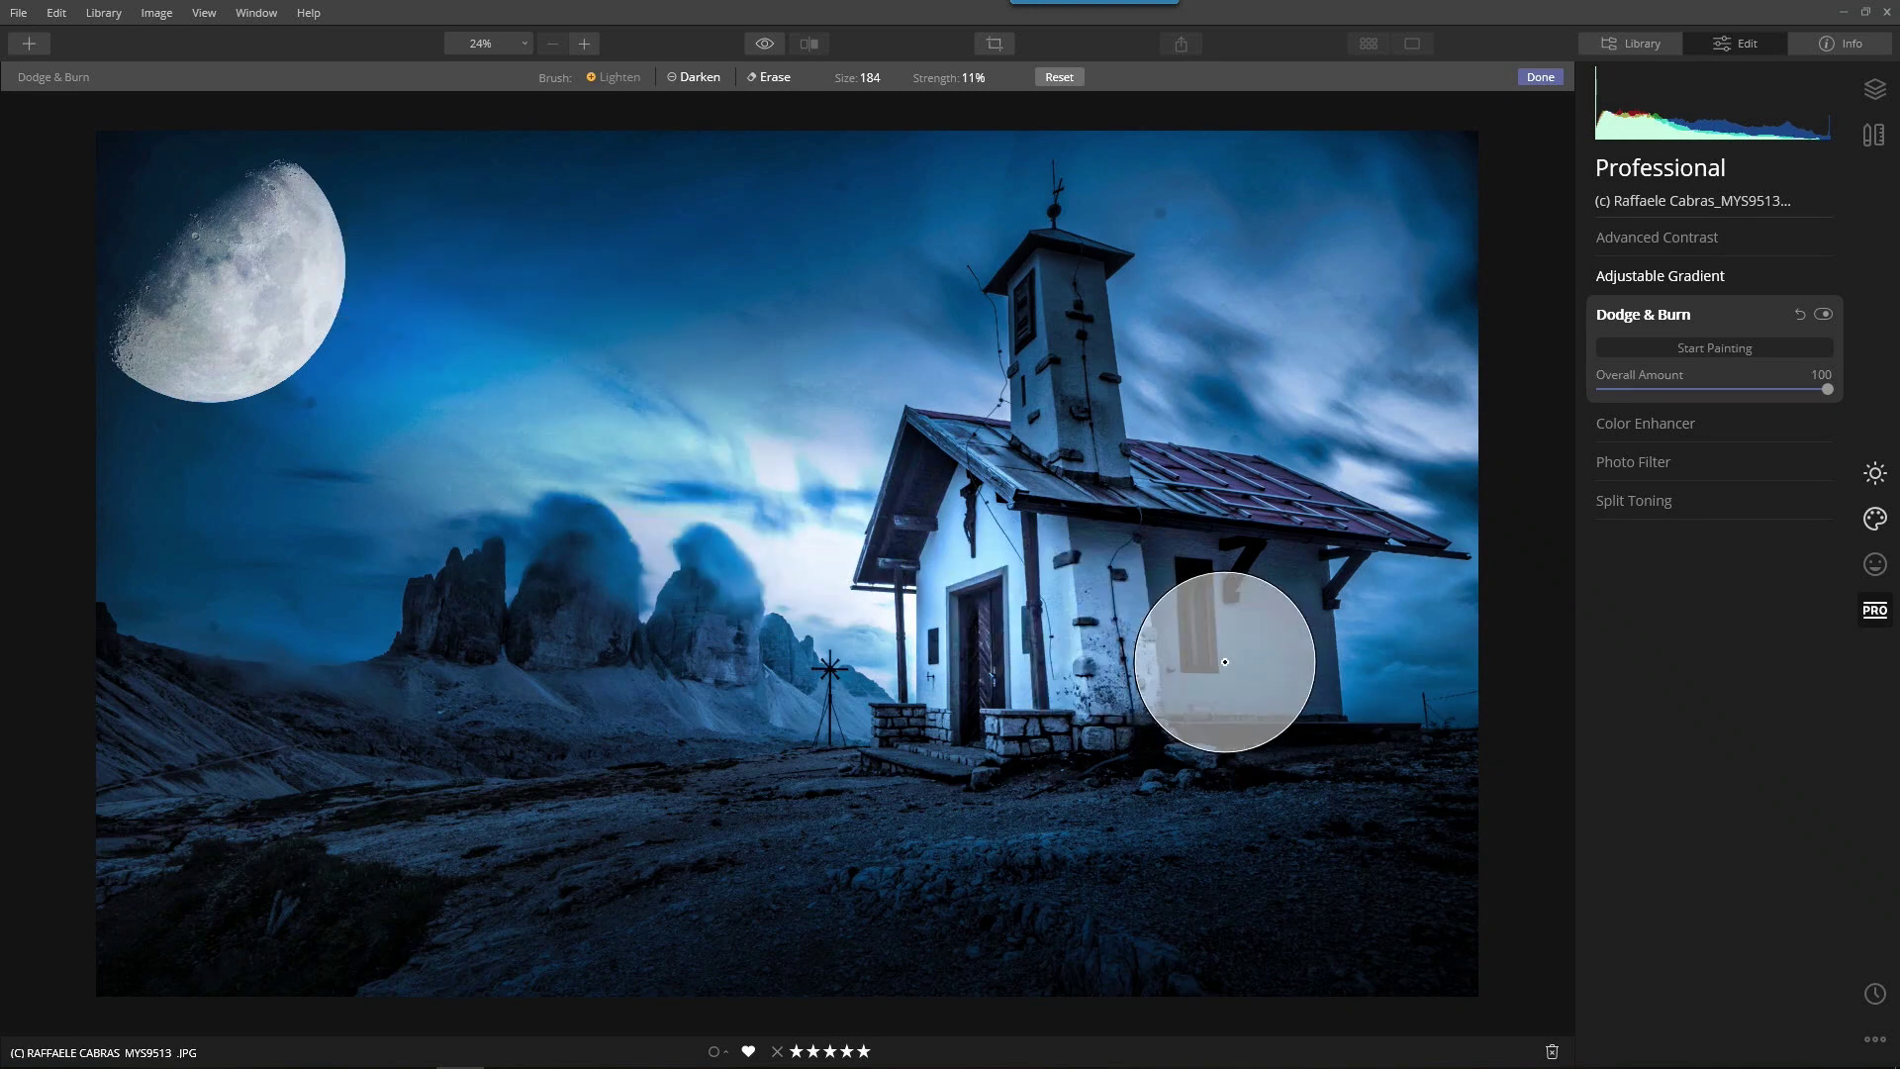
{"action": "left_click", "coordinate": [1547, 80]}
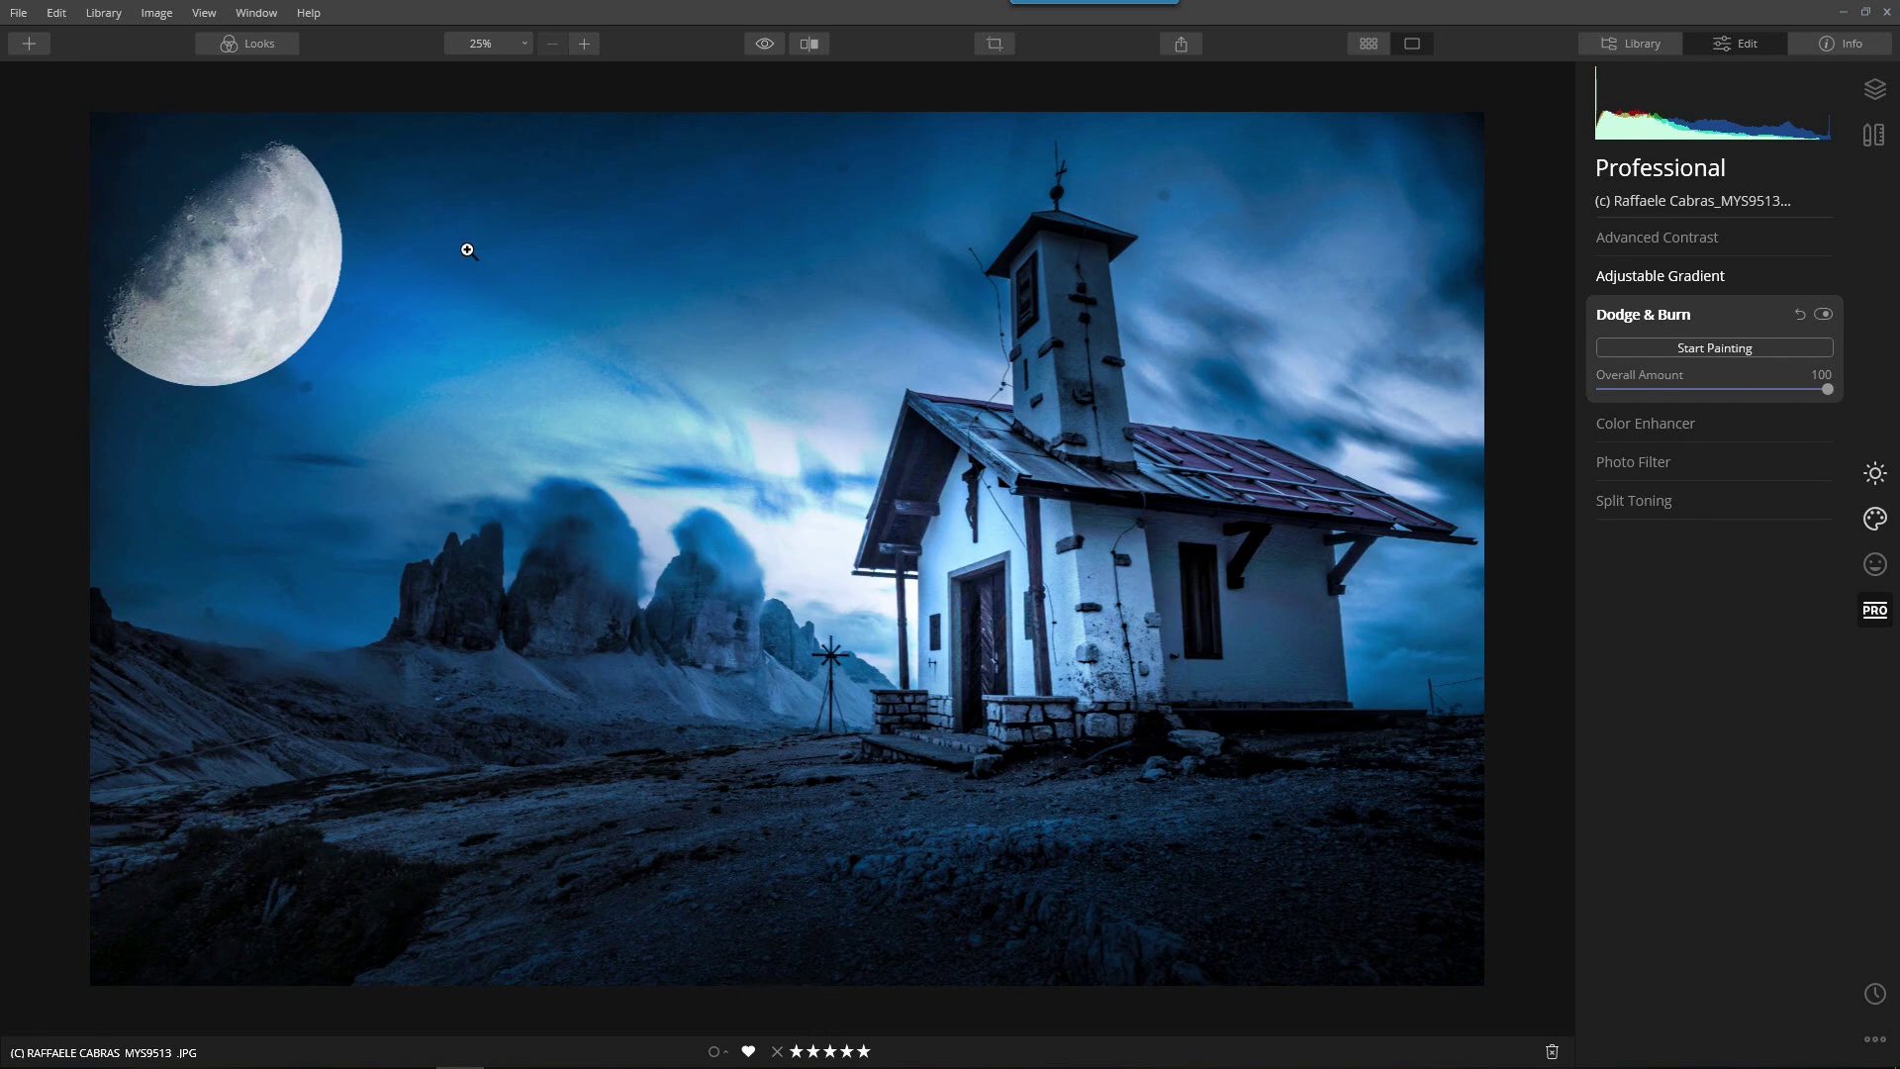
- Compare the edited photo with the original
{"action": "left_click", "coordinate": [760, 51]}
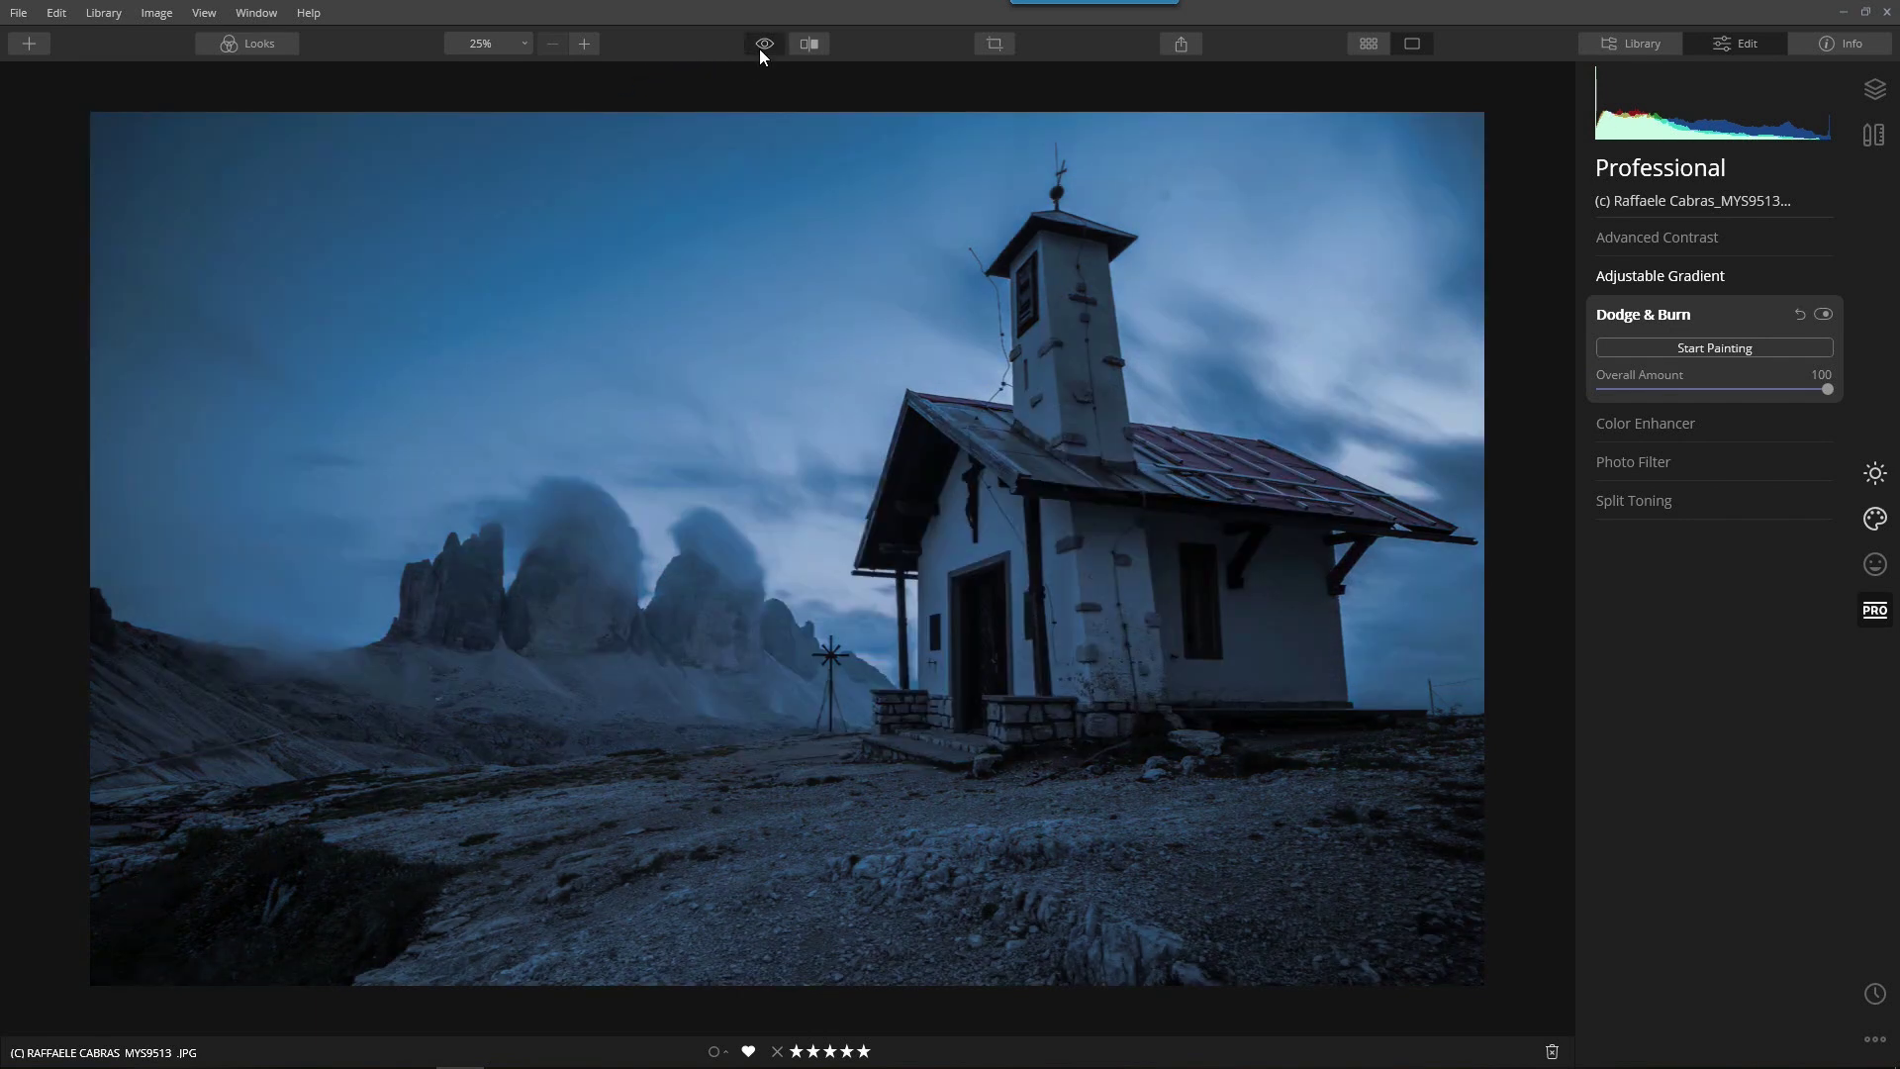
{"action": "left_click", "coordinate": [760, 52]}
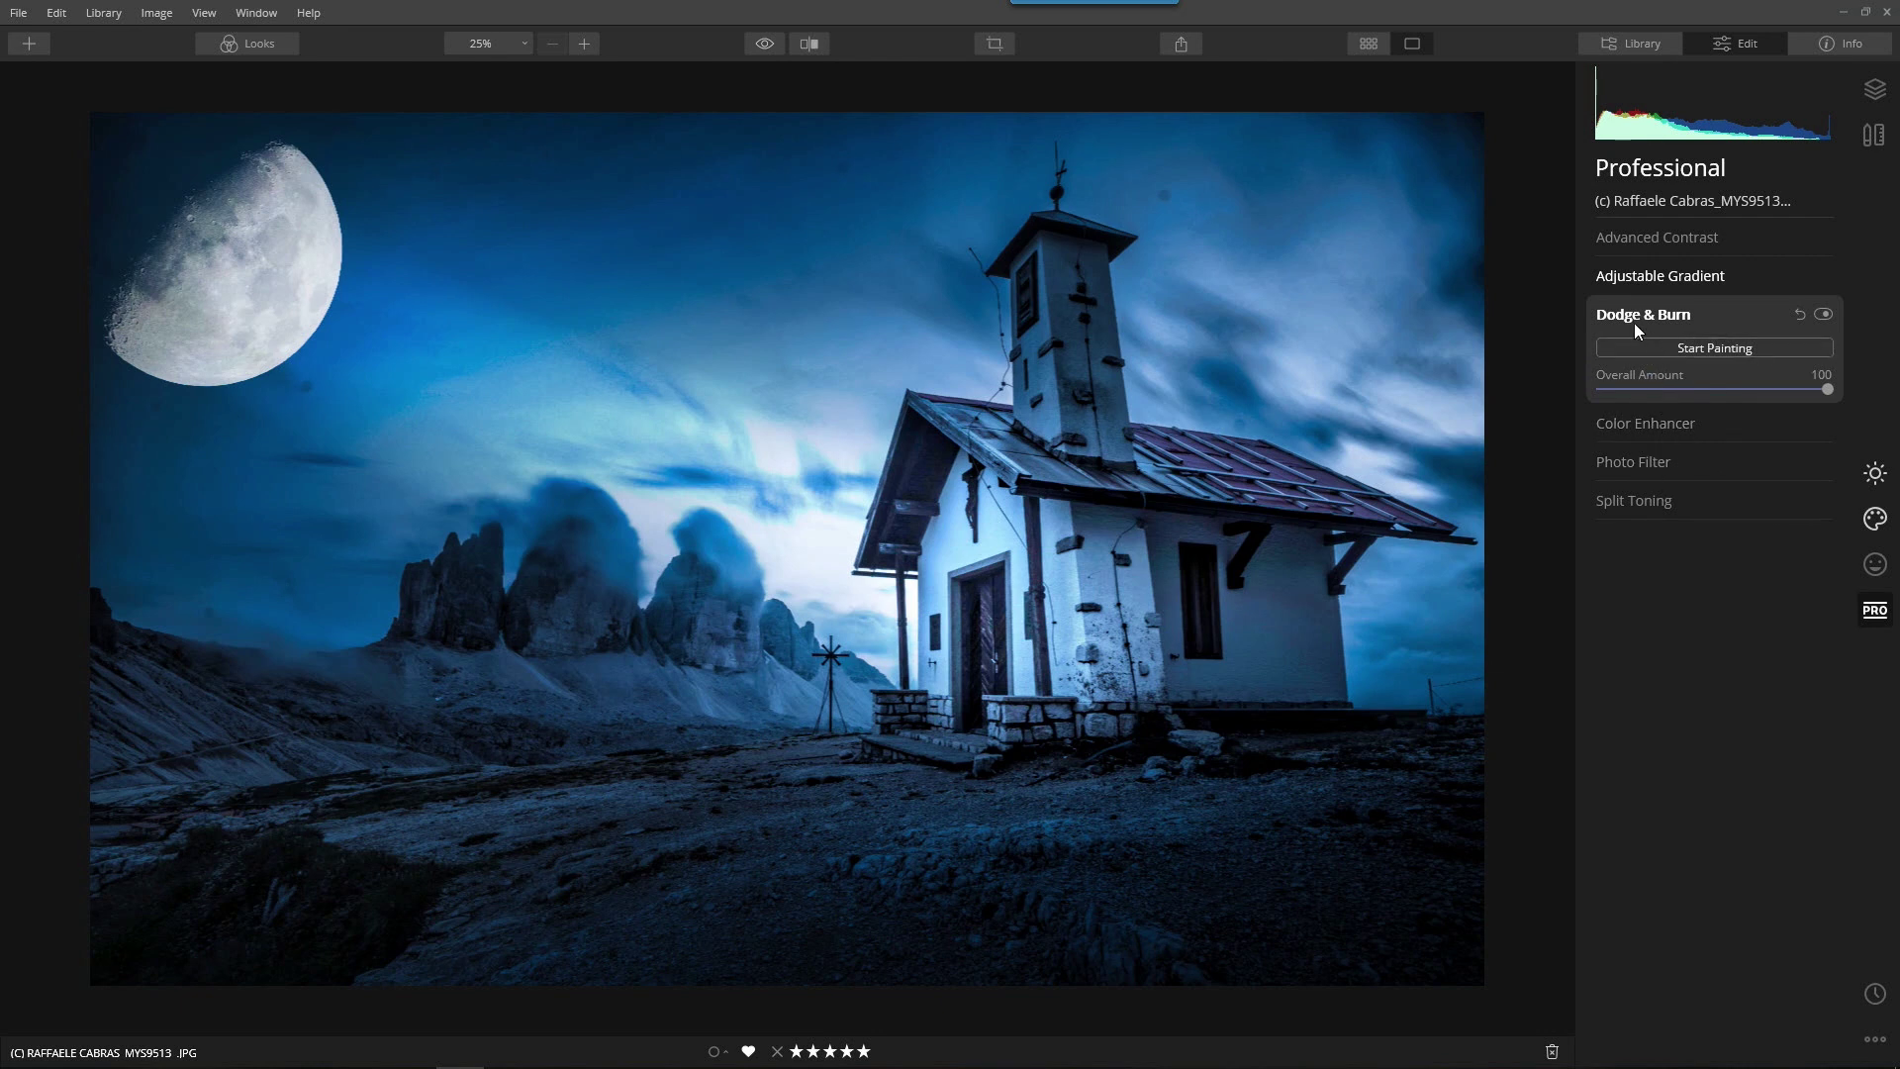
- Reopen Dodge & Burn painting to go over the Lighten and Erase brushes, and finish painting
{"action": "left_click", "coordinate": [1688, 348]}
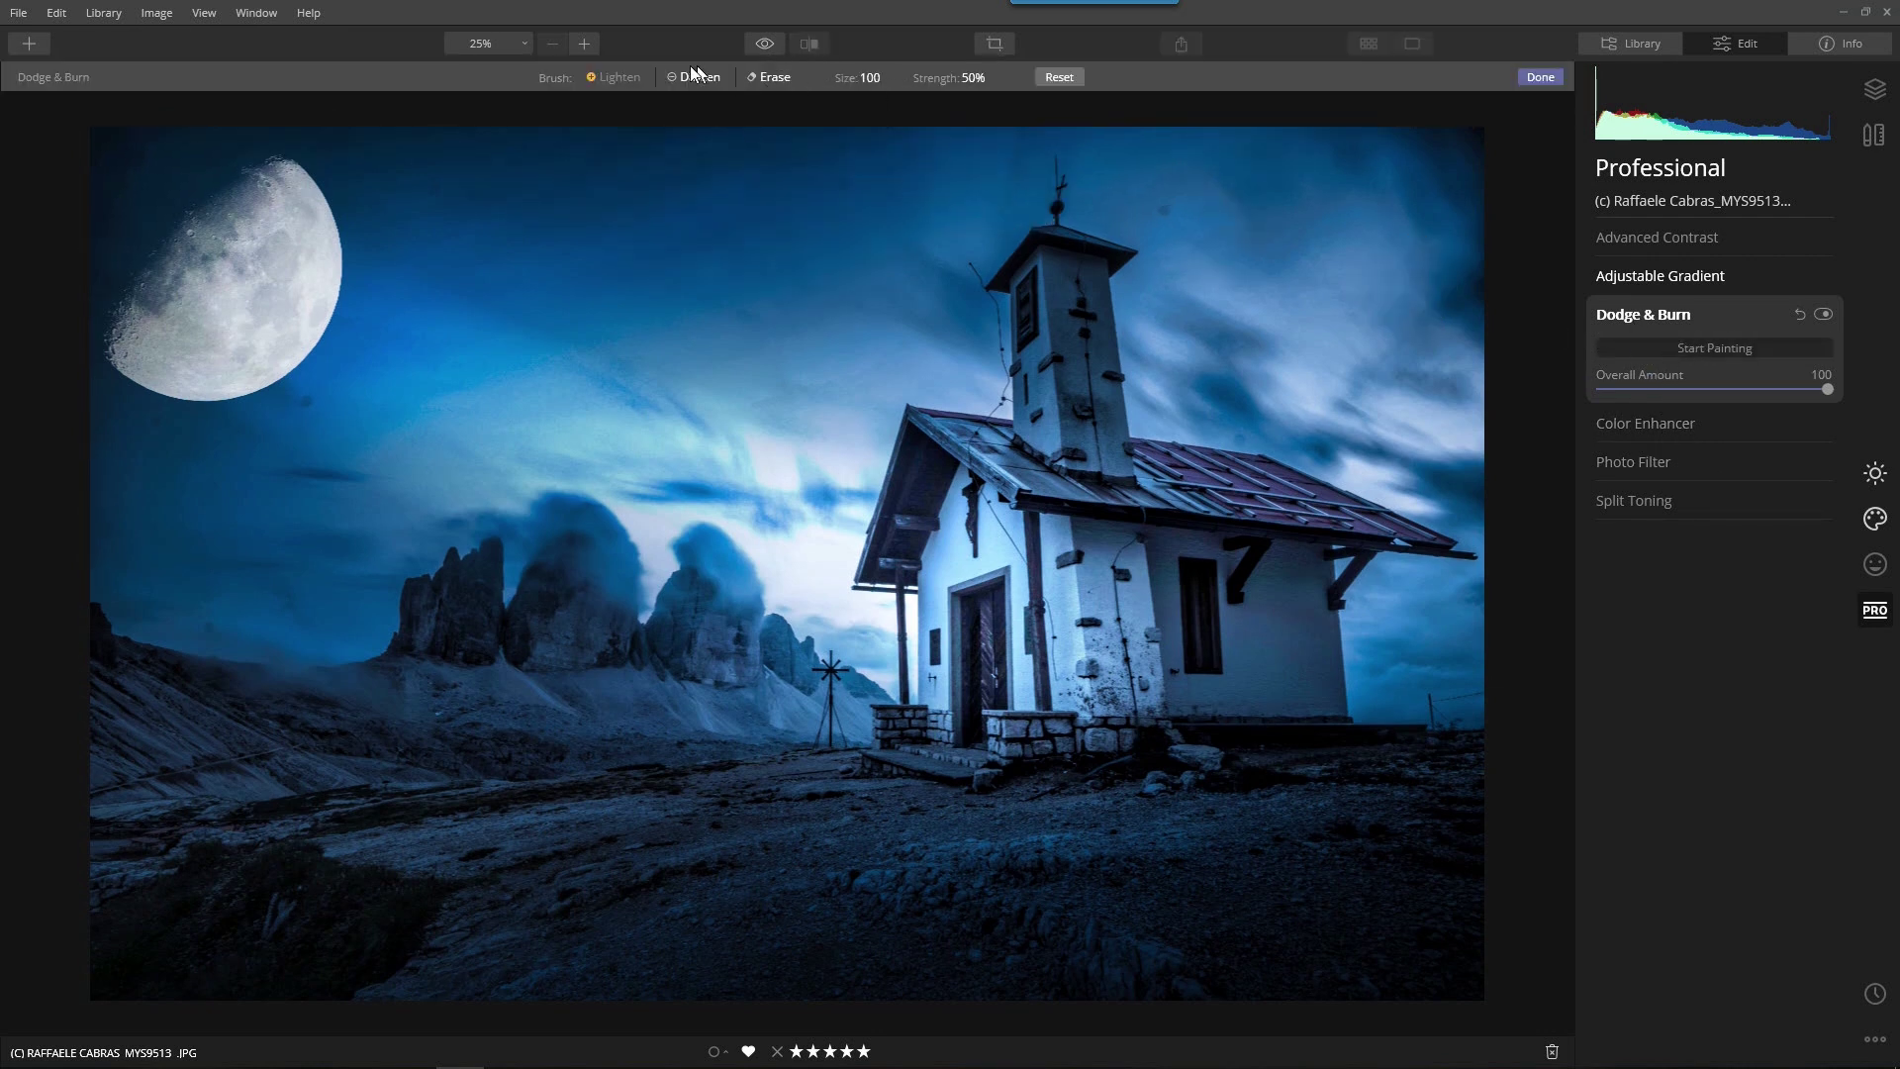
{"action": "left_click", "coordinate": [590, 77]}
{"action": "mouse_move", "coordinate": [1069, 252]}
{"action": "left_mouse_down"}
{"action": "mouse_move", "coordinate": [1079, 276]}
{"action": "mouse_move", "coordinate": [1052, 284]}
{"action": "mouse_move", "coordinate": [1085, 402]}
{"action": "mouse_move", "coordinate": [1056, 326]}
{"action": "mouse_move", "coordinate": [1144, 445]}
{"action": "mouse_move", "coordinate": [1061, 284]}
{"action": "left_mouse_up"}
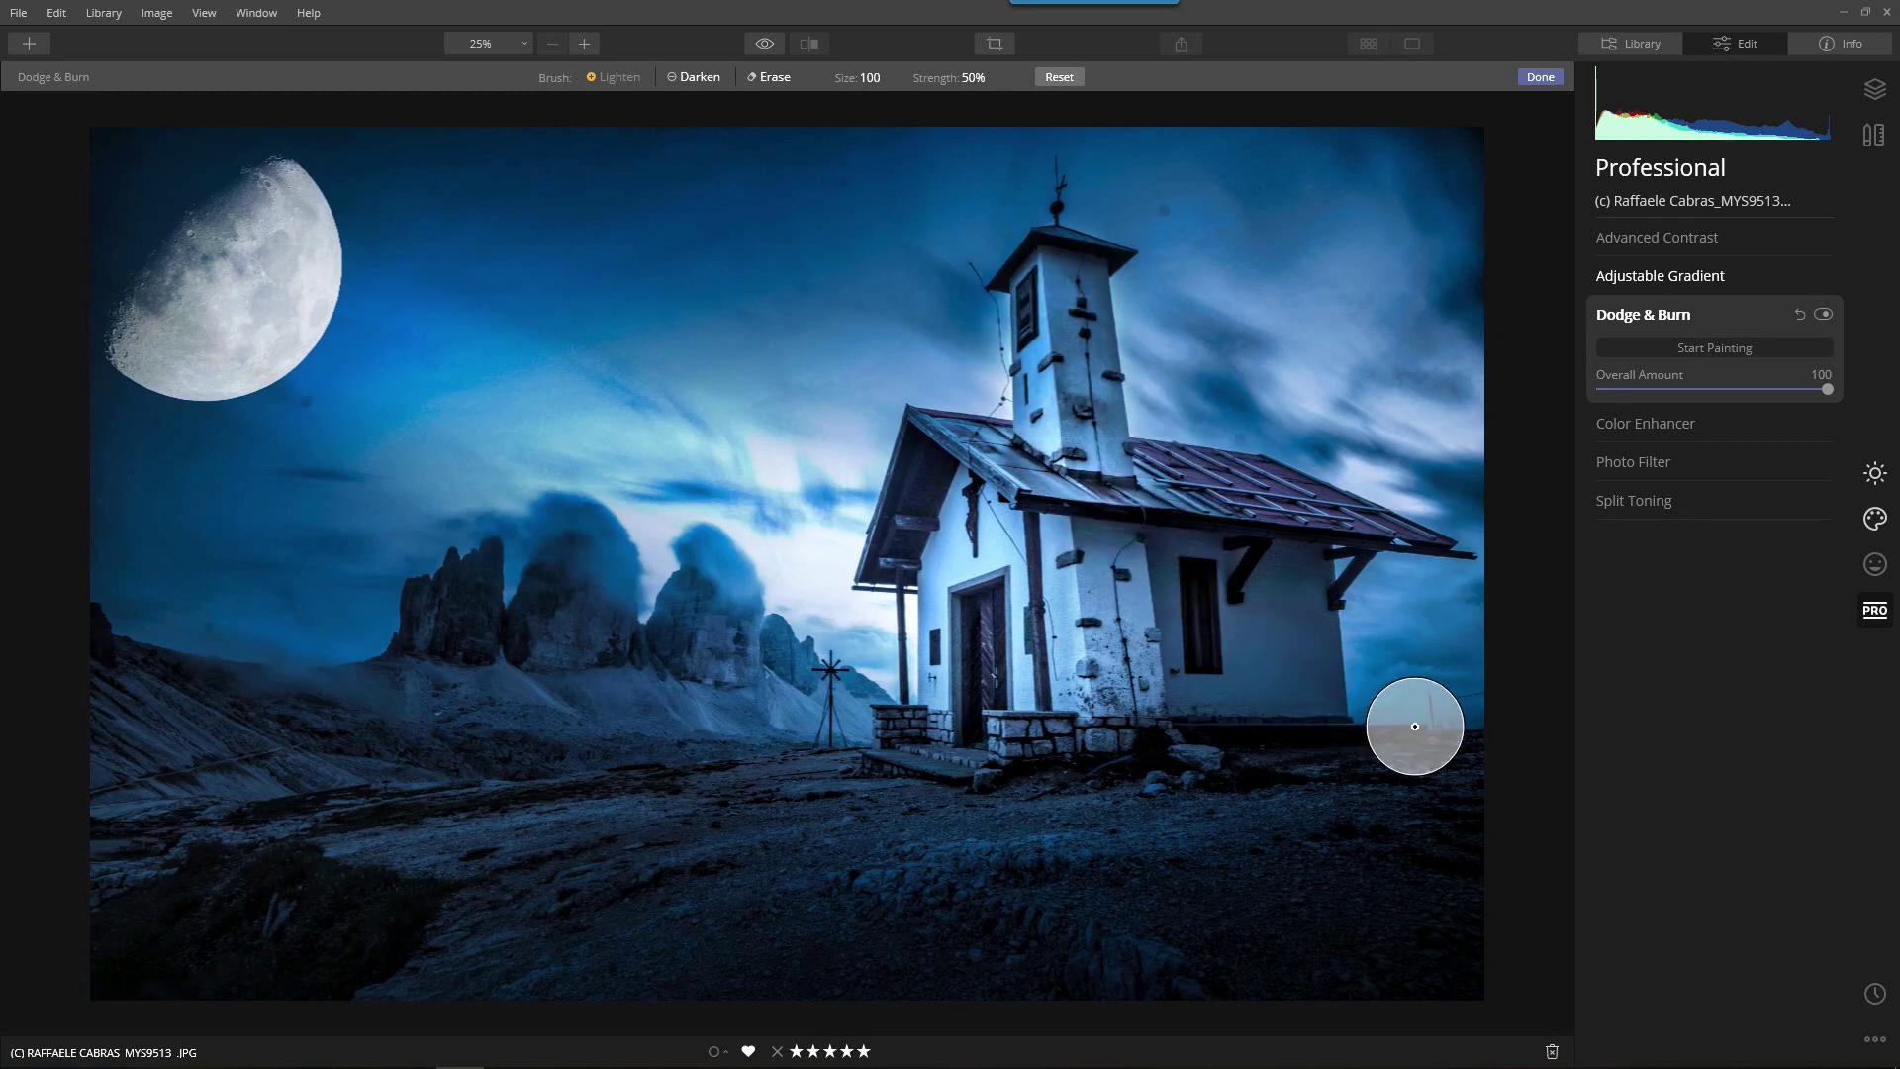
{"action": "left_click", "coordinate": [775, 78]}
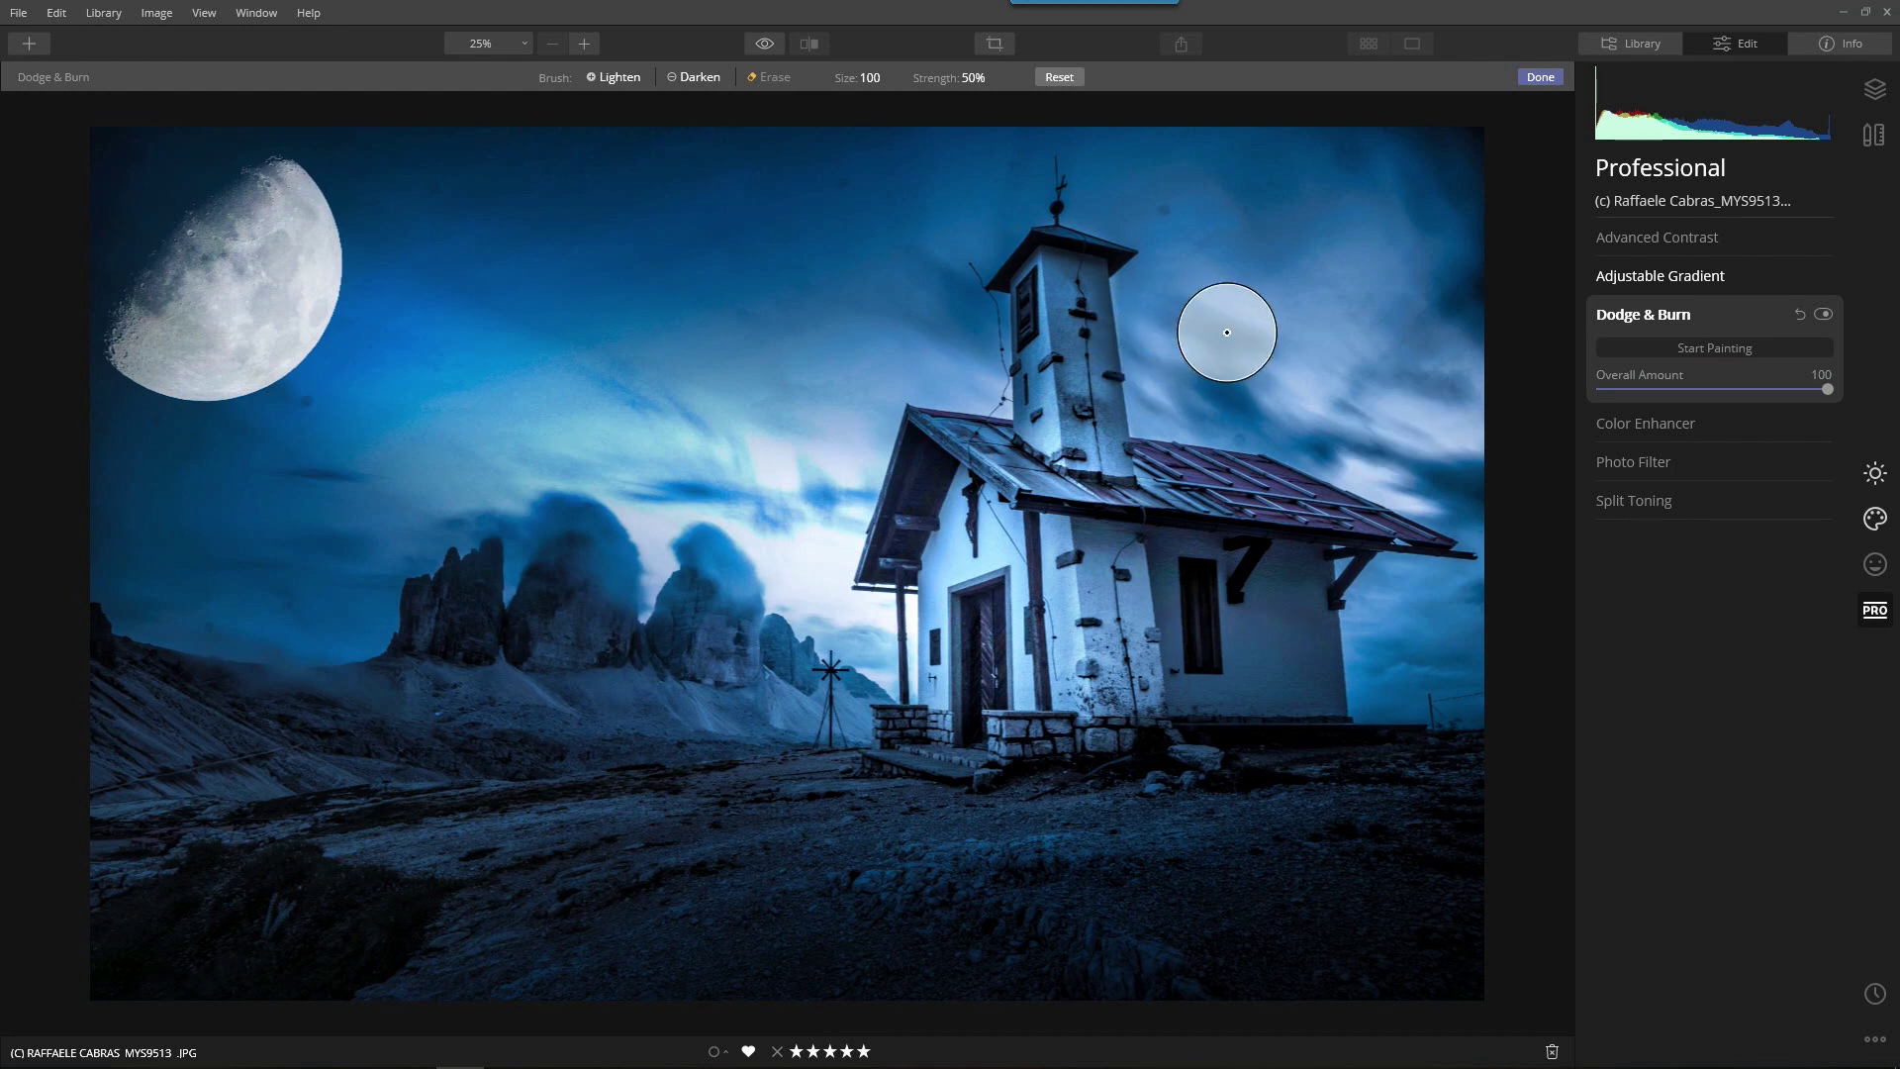
{"action": "left_click", "coordinate": [1540, 78]}
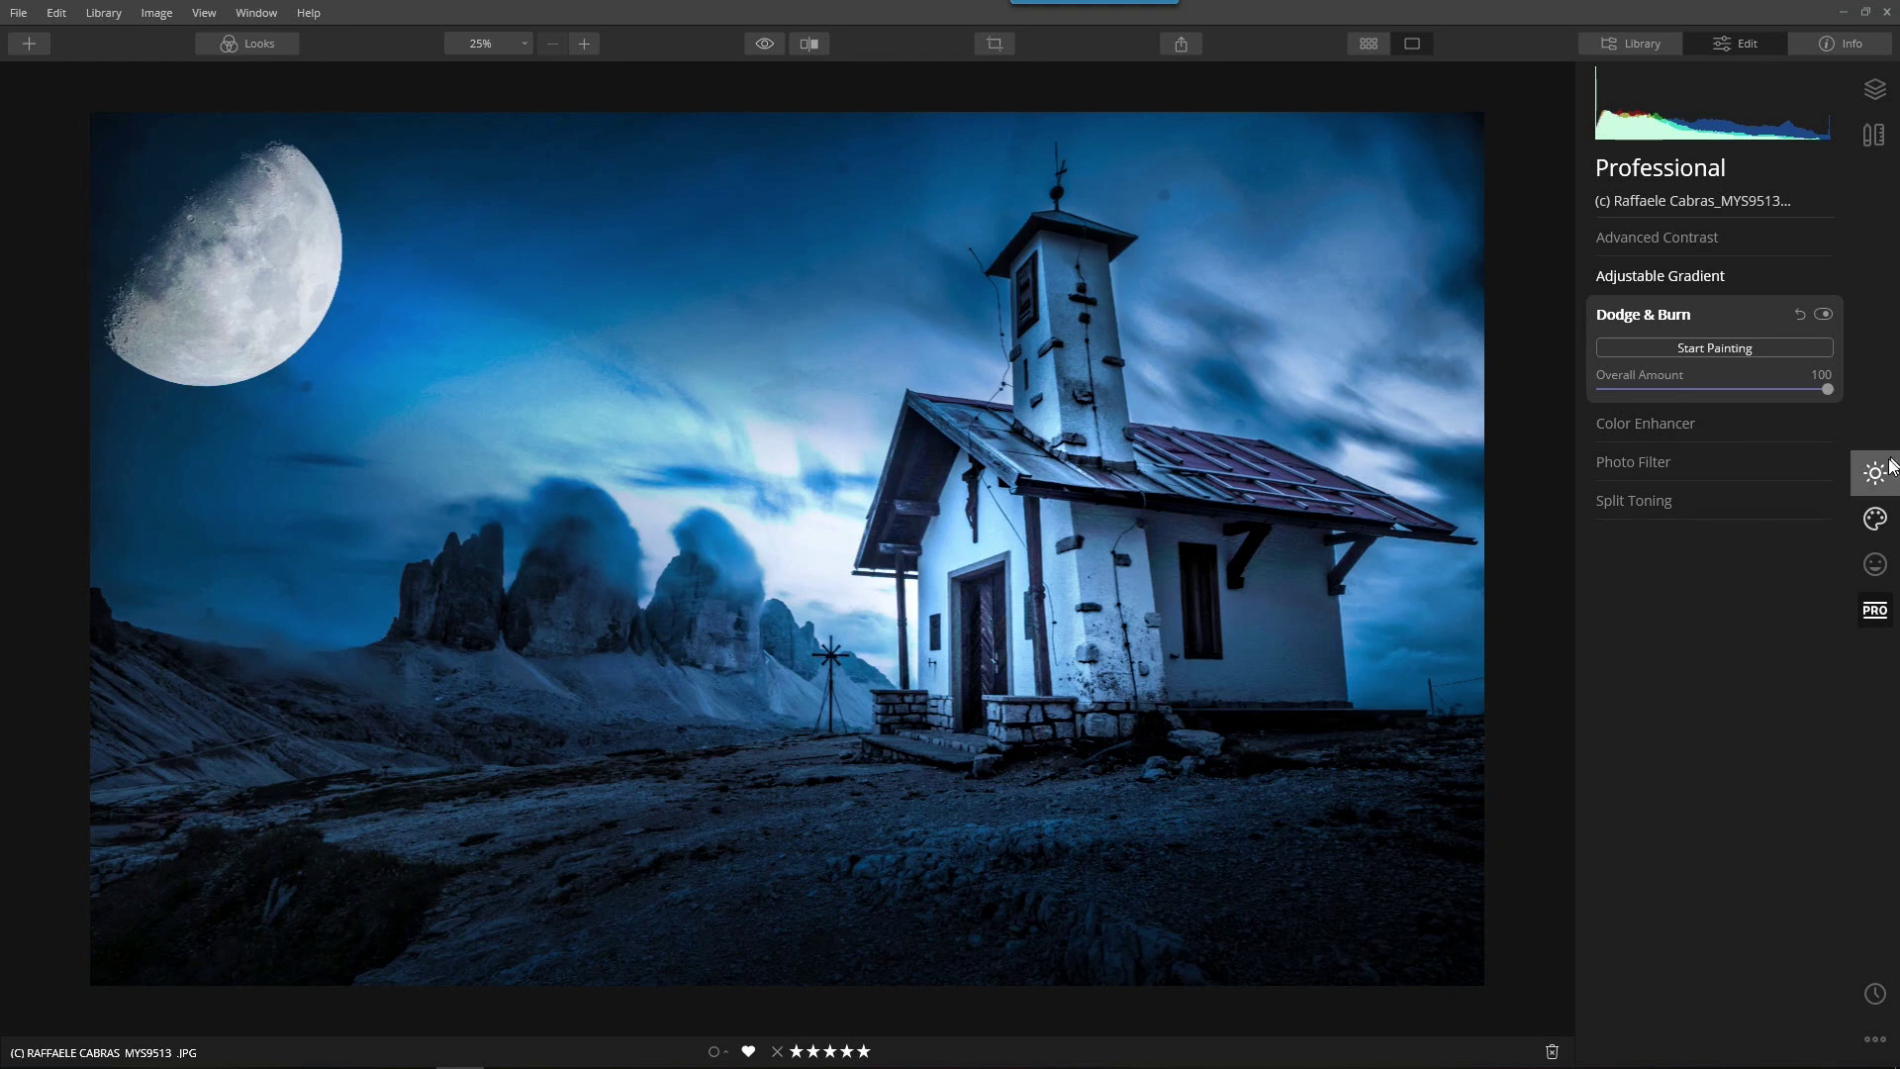
- Create a stamped layer from the edited photo so that another sky object can be added
{"action": "left_click", "coordinate": [1875, 519]}
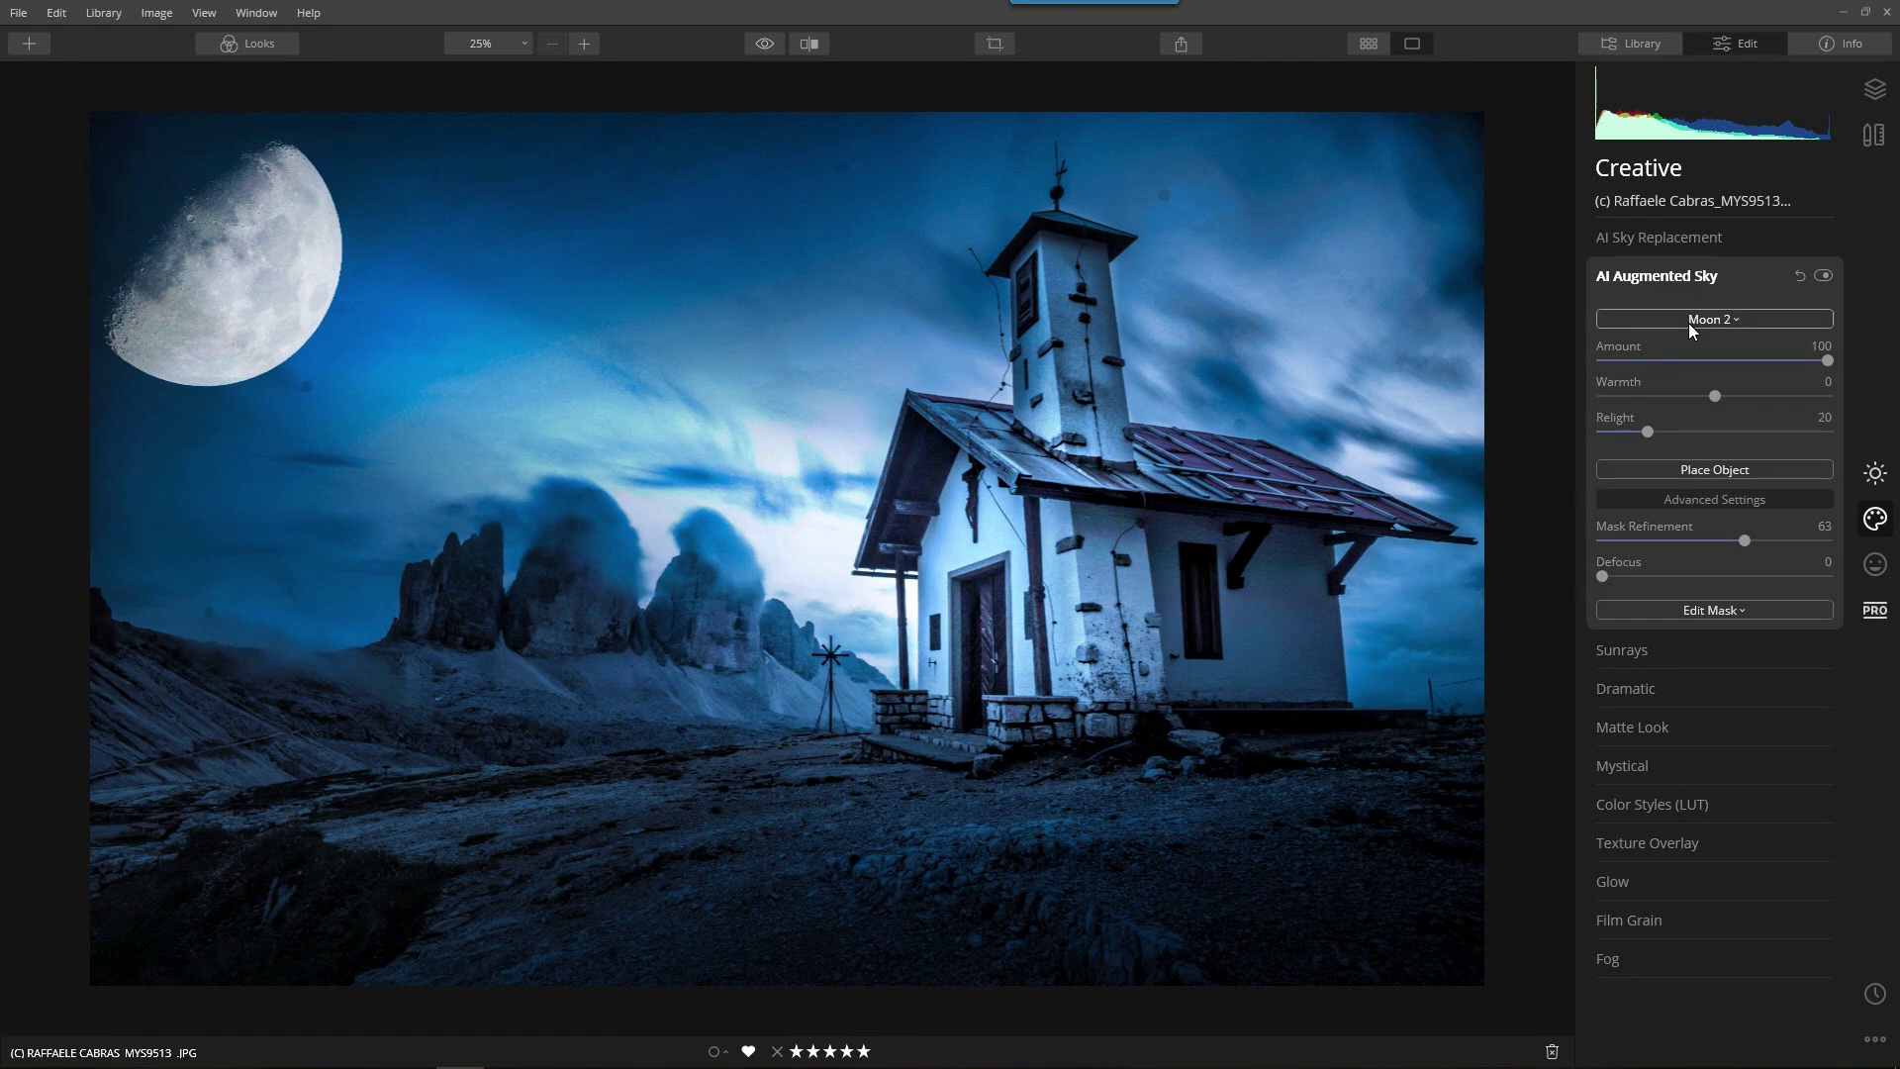
{"action": "left_click", "coordinate": [1877, 105]}
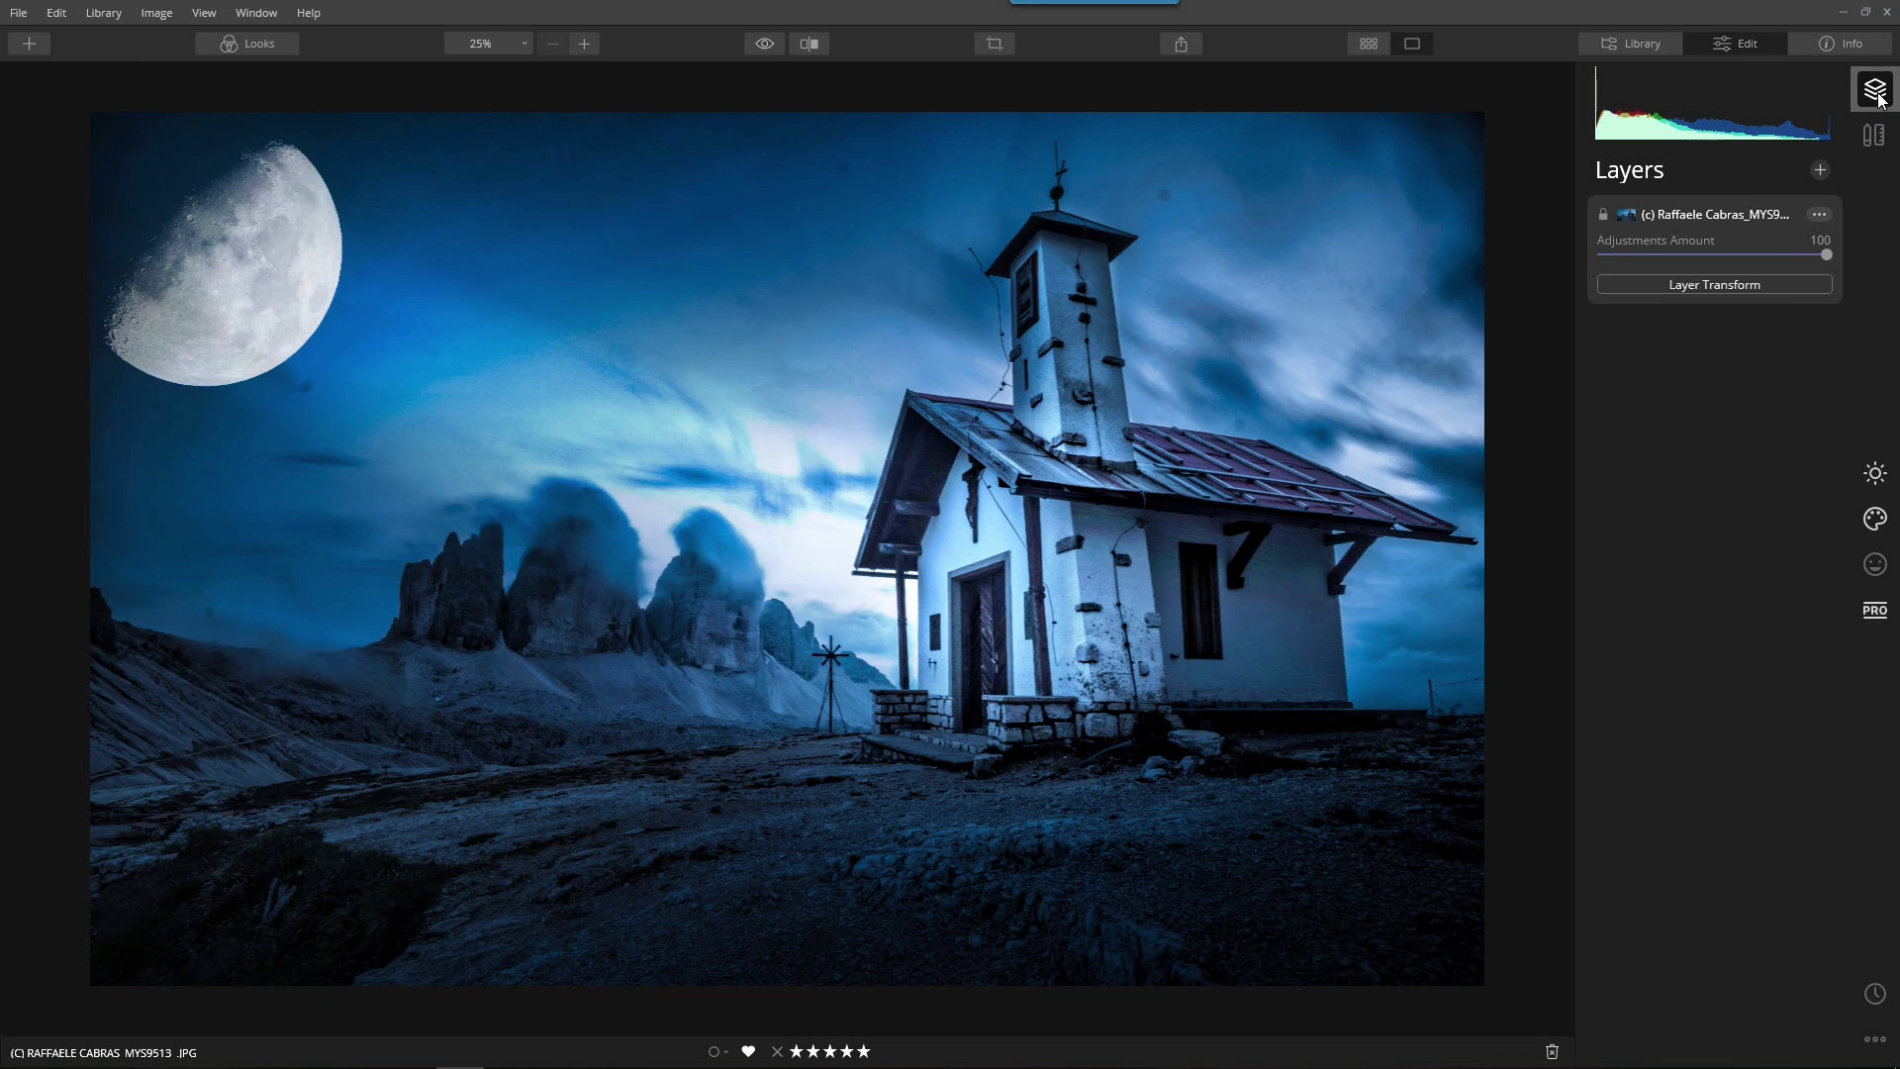
{"action": "left_click", "coordinate": [1820, 171]}
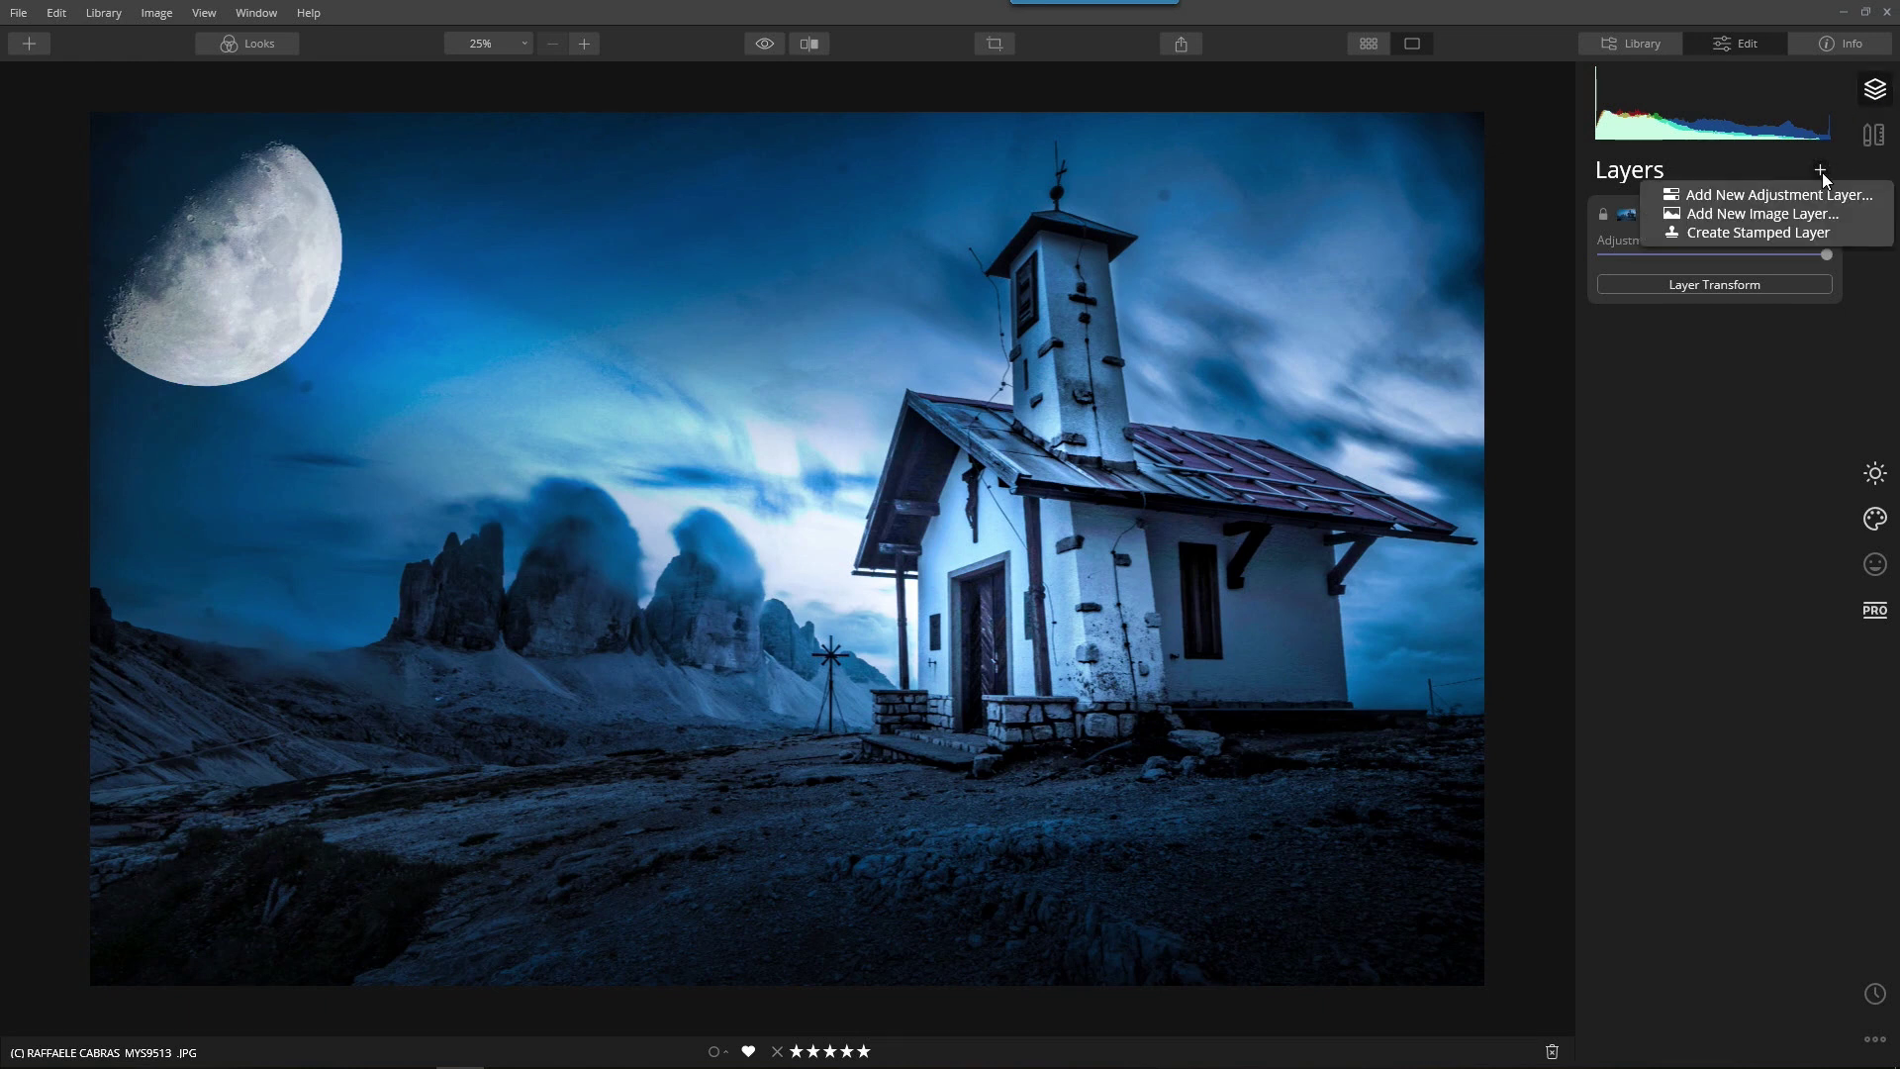
{"action": "left_click", "coordinate": [1778, 234]}
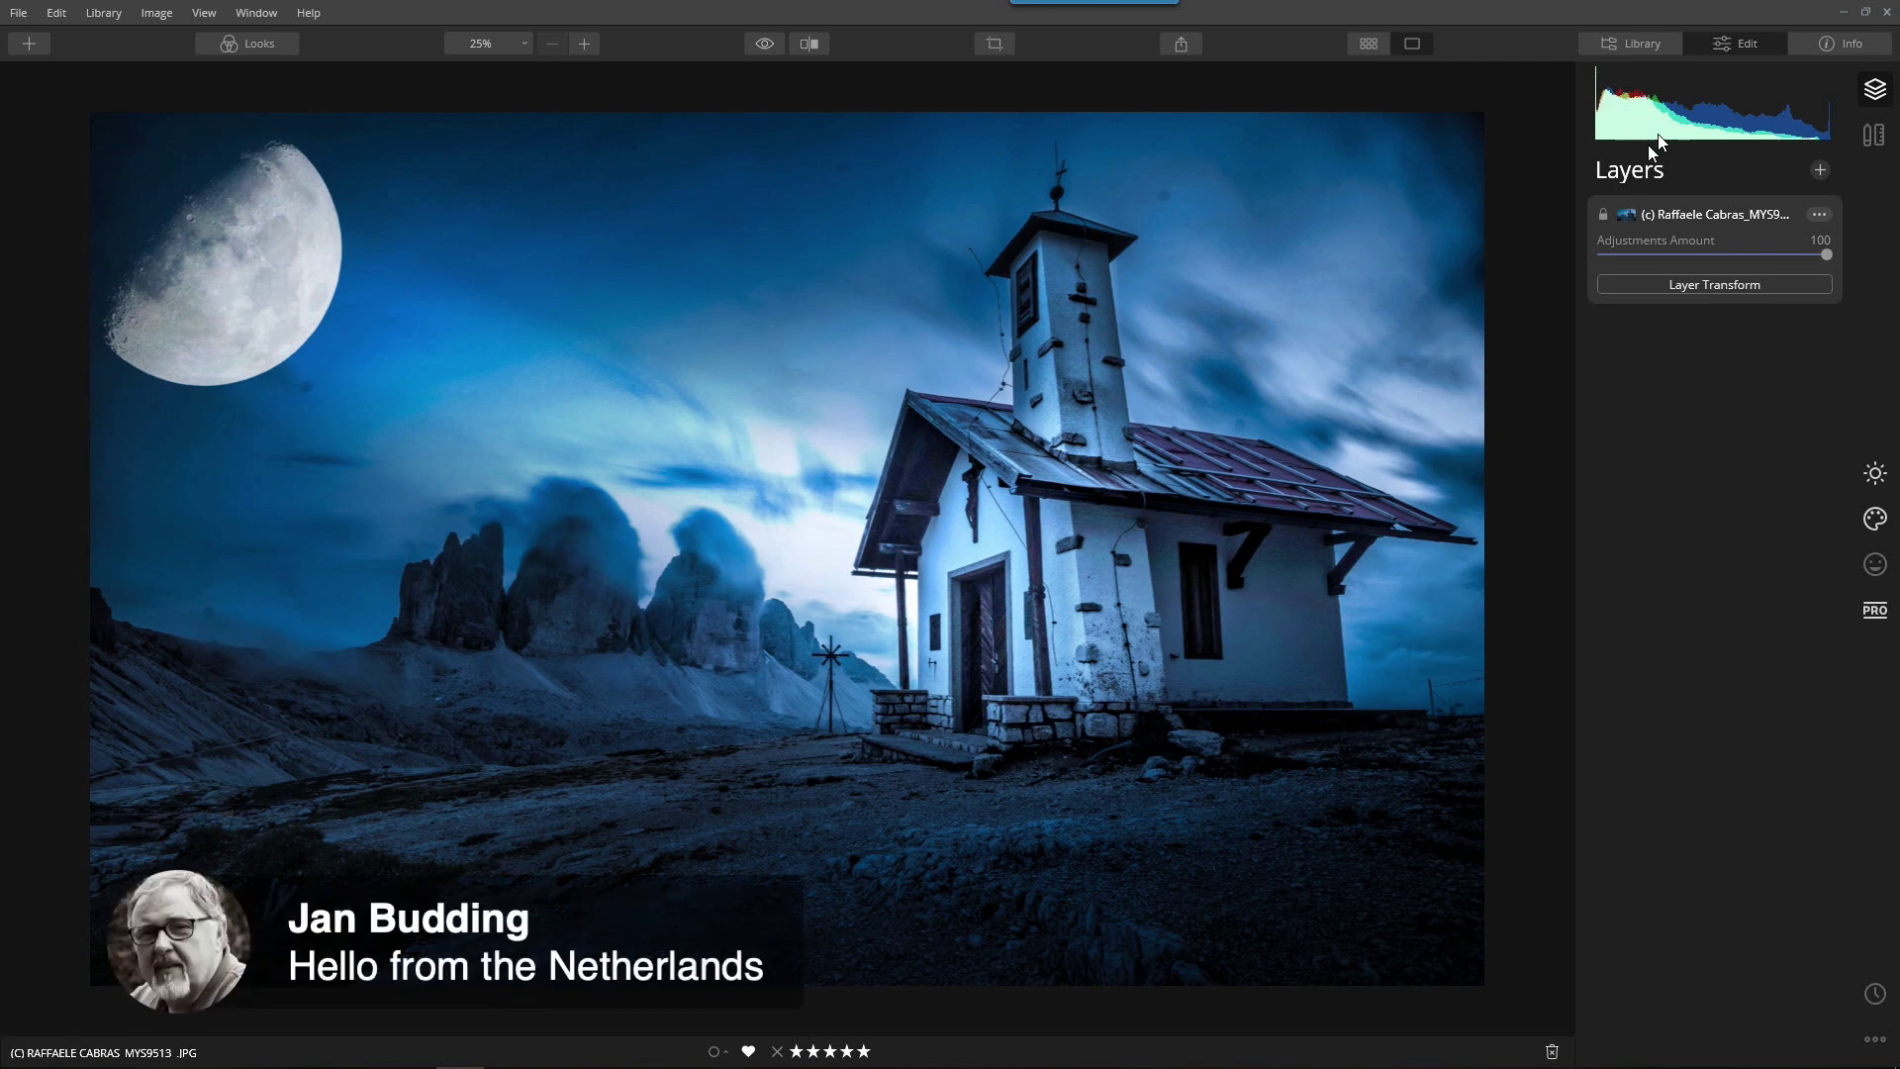
- Create the stamped layer once more, and restart the editor
{"action": "left_click", "coordinate": [1880, 530]}
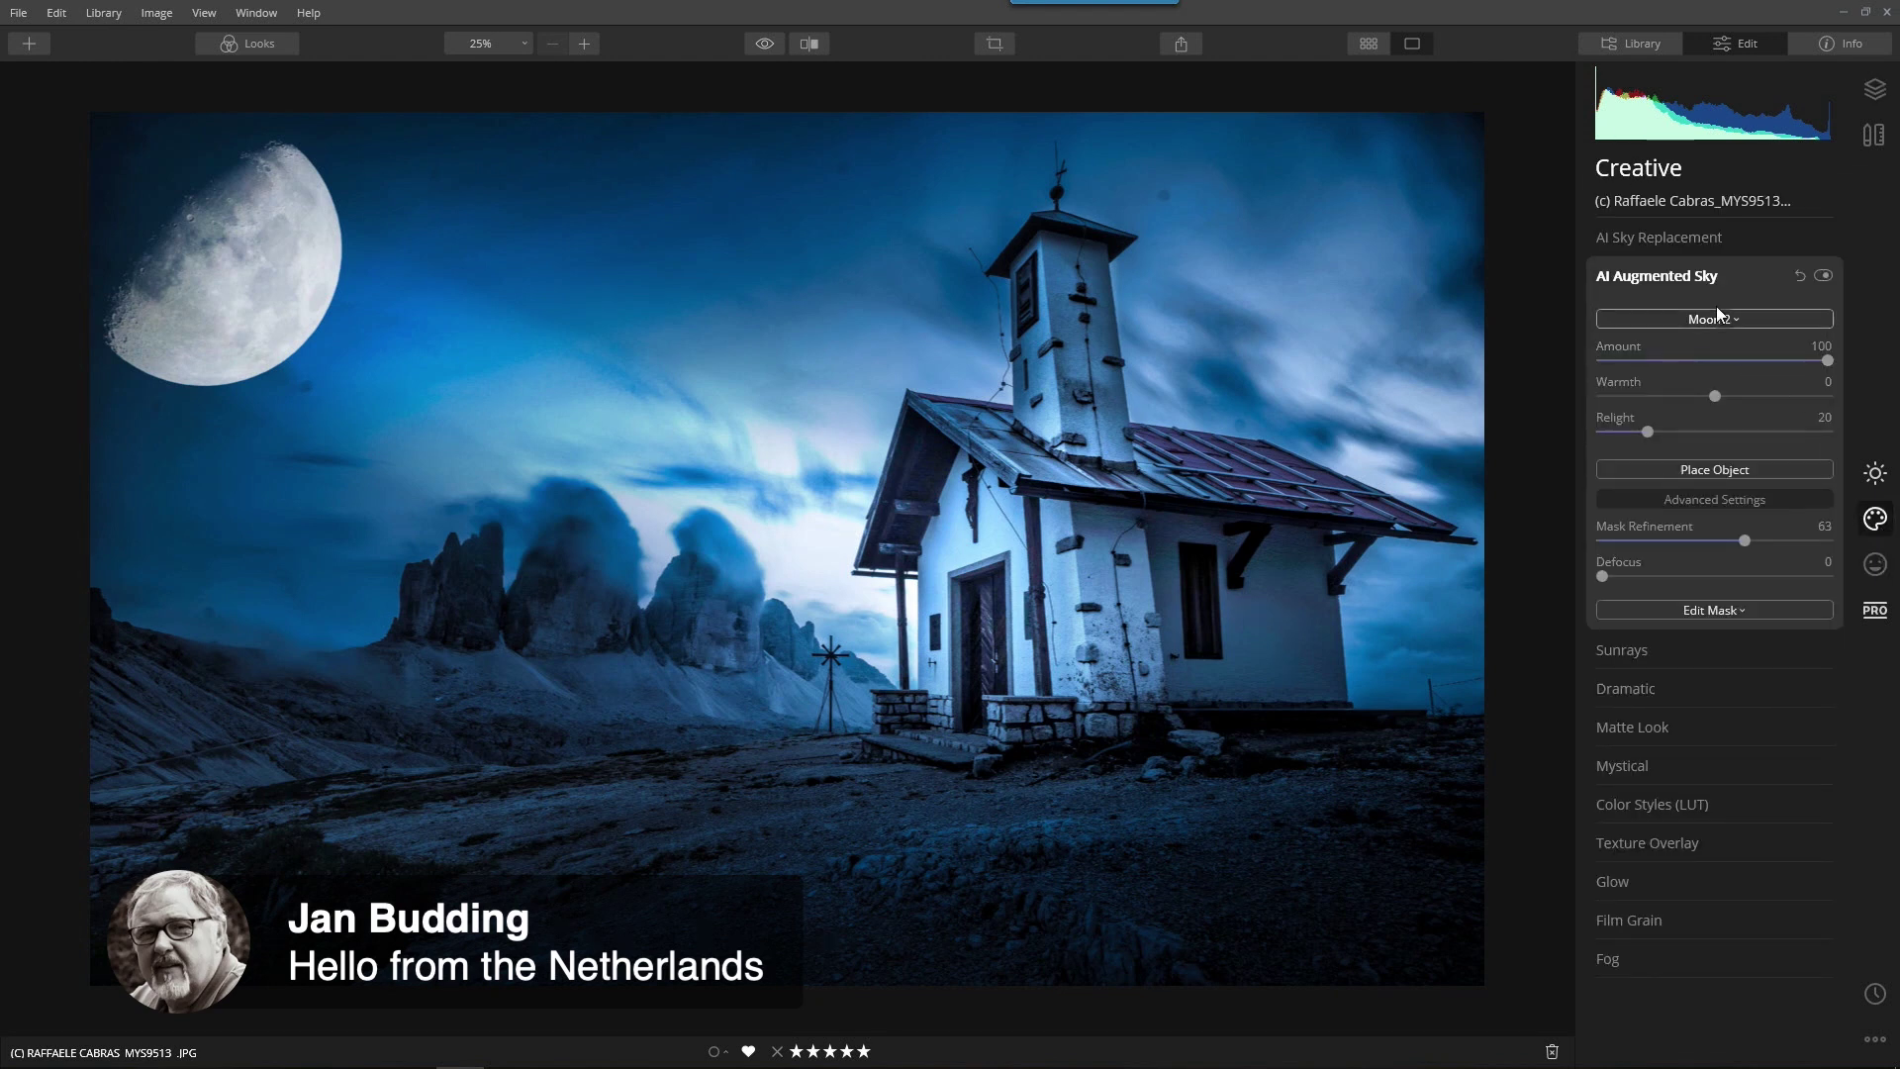
{"action": "left_click", "coordinate": [1880, 91]}
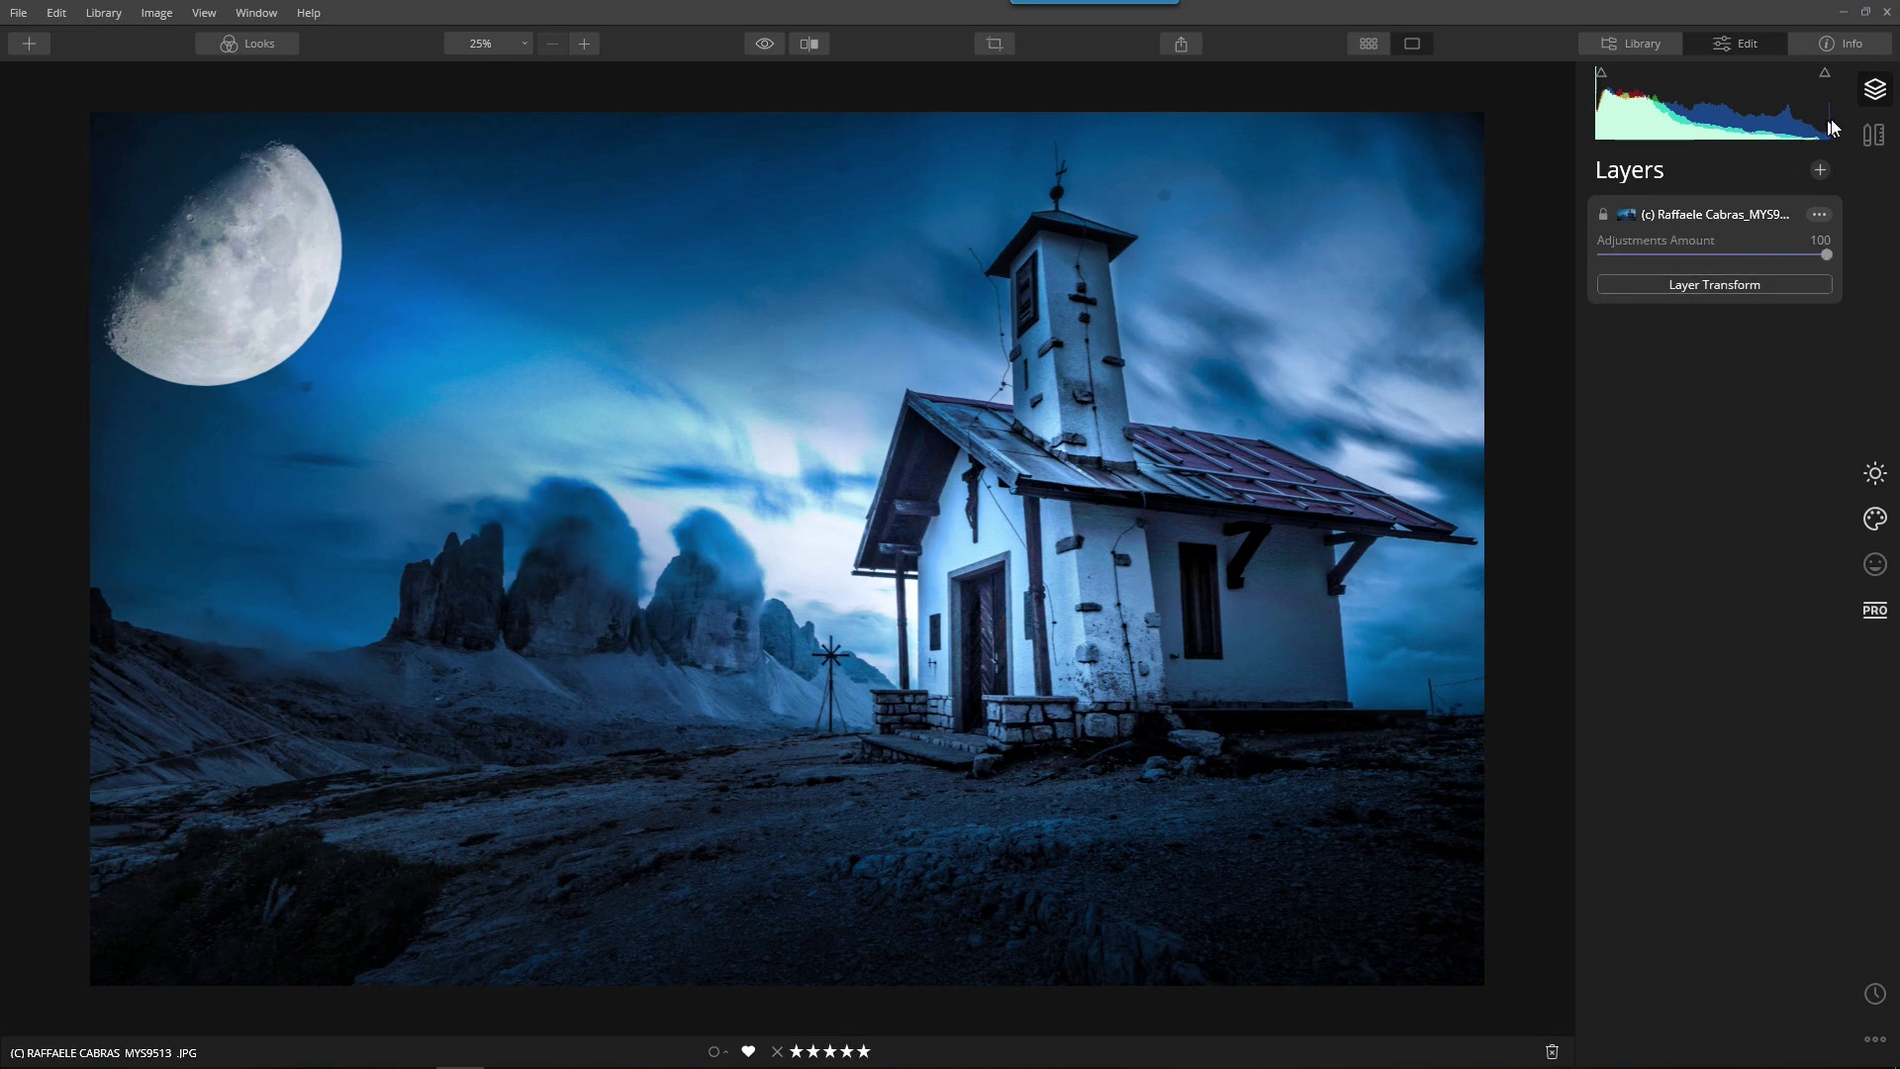
{"action": "left_click", "coordinate": [1819, 171]}
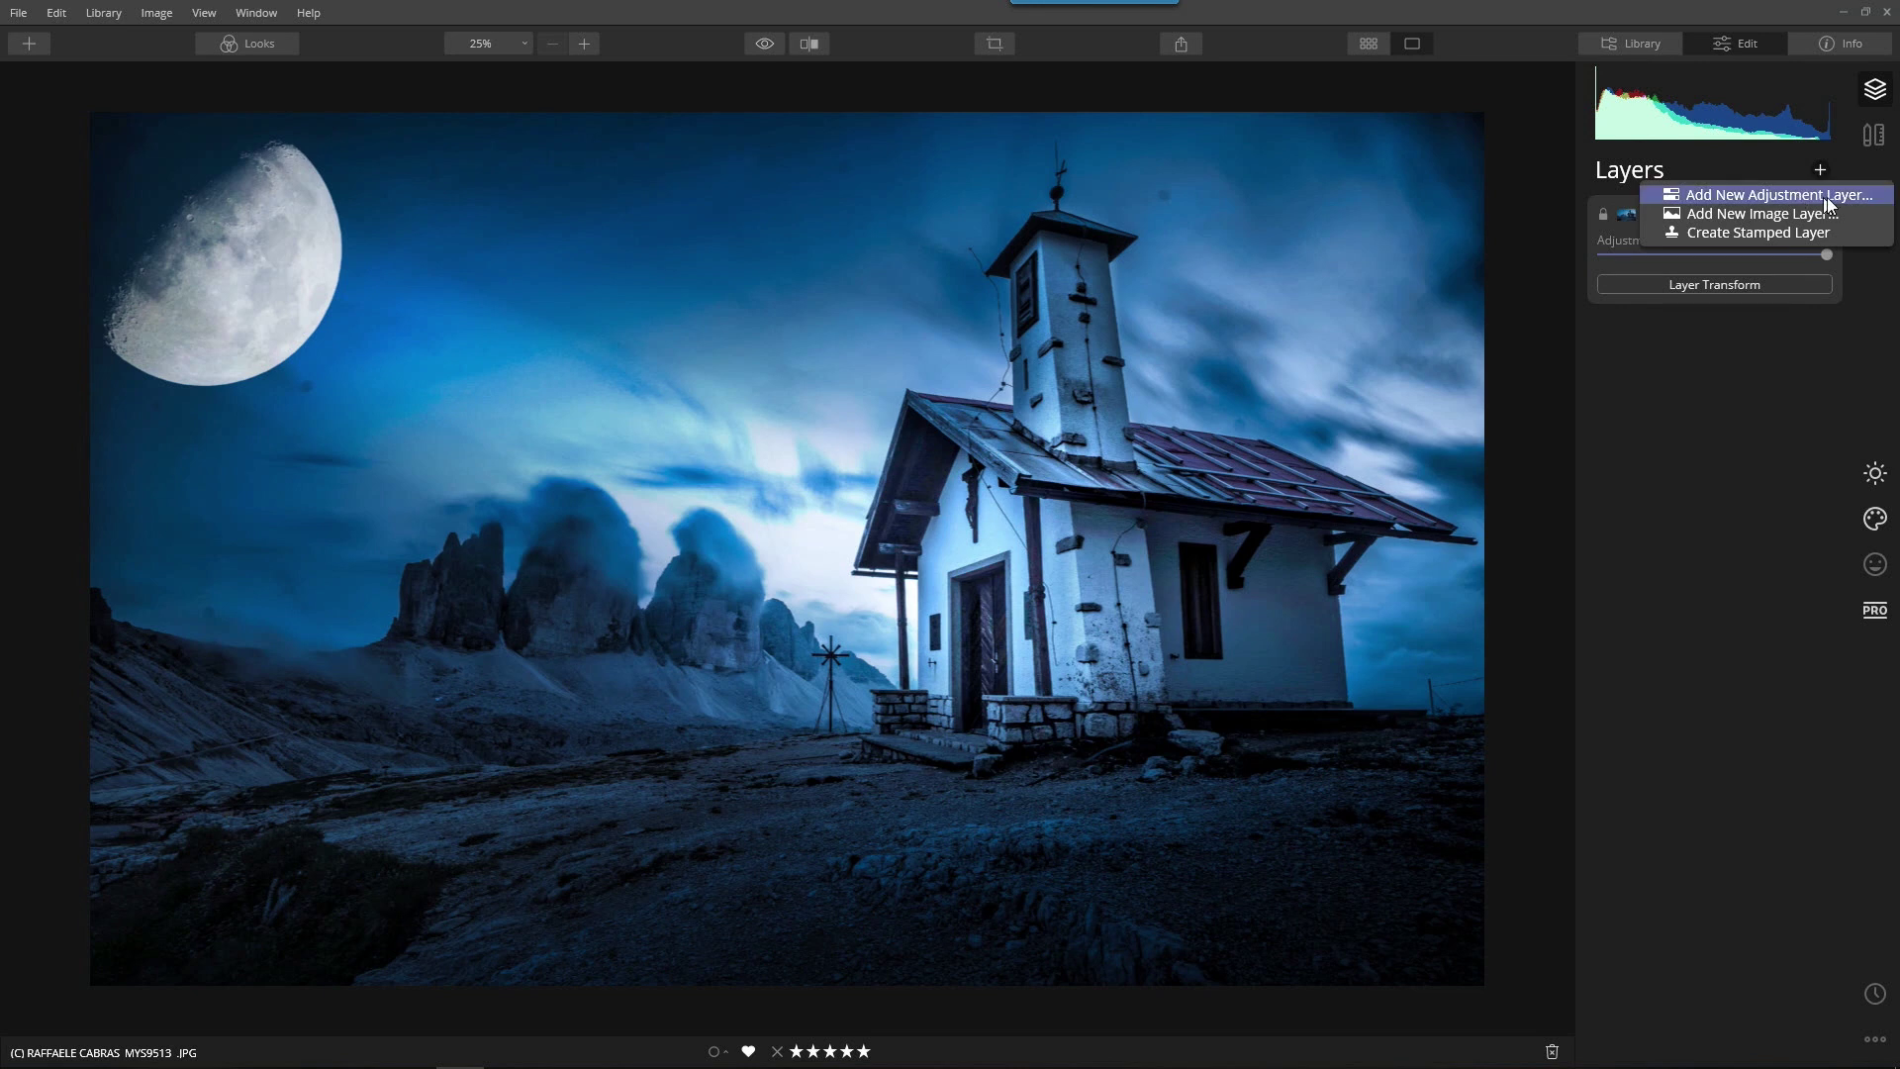
{"action": "left_click", "coordinate": [1823, 235]}
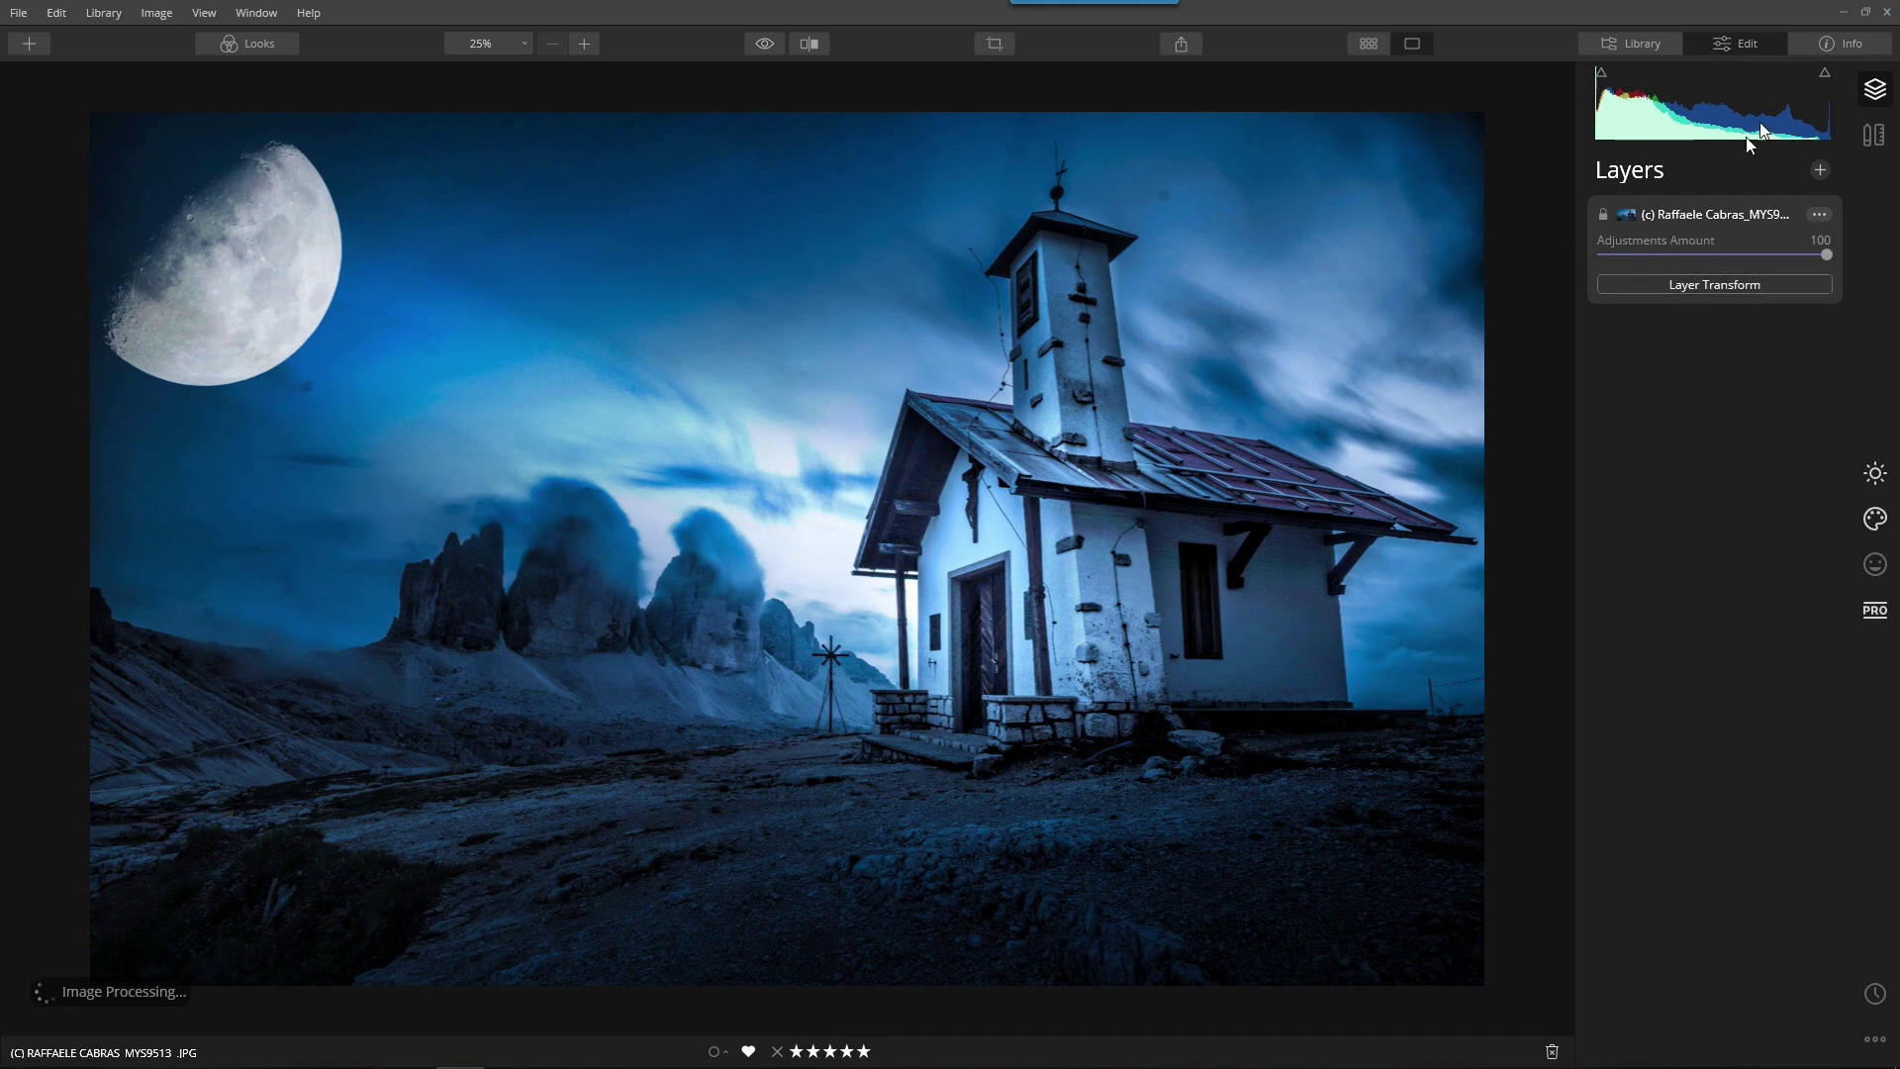
{"action": "left_click", "coordinate": [1882, 26]}
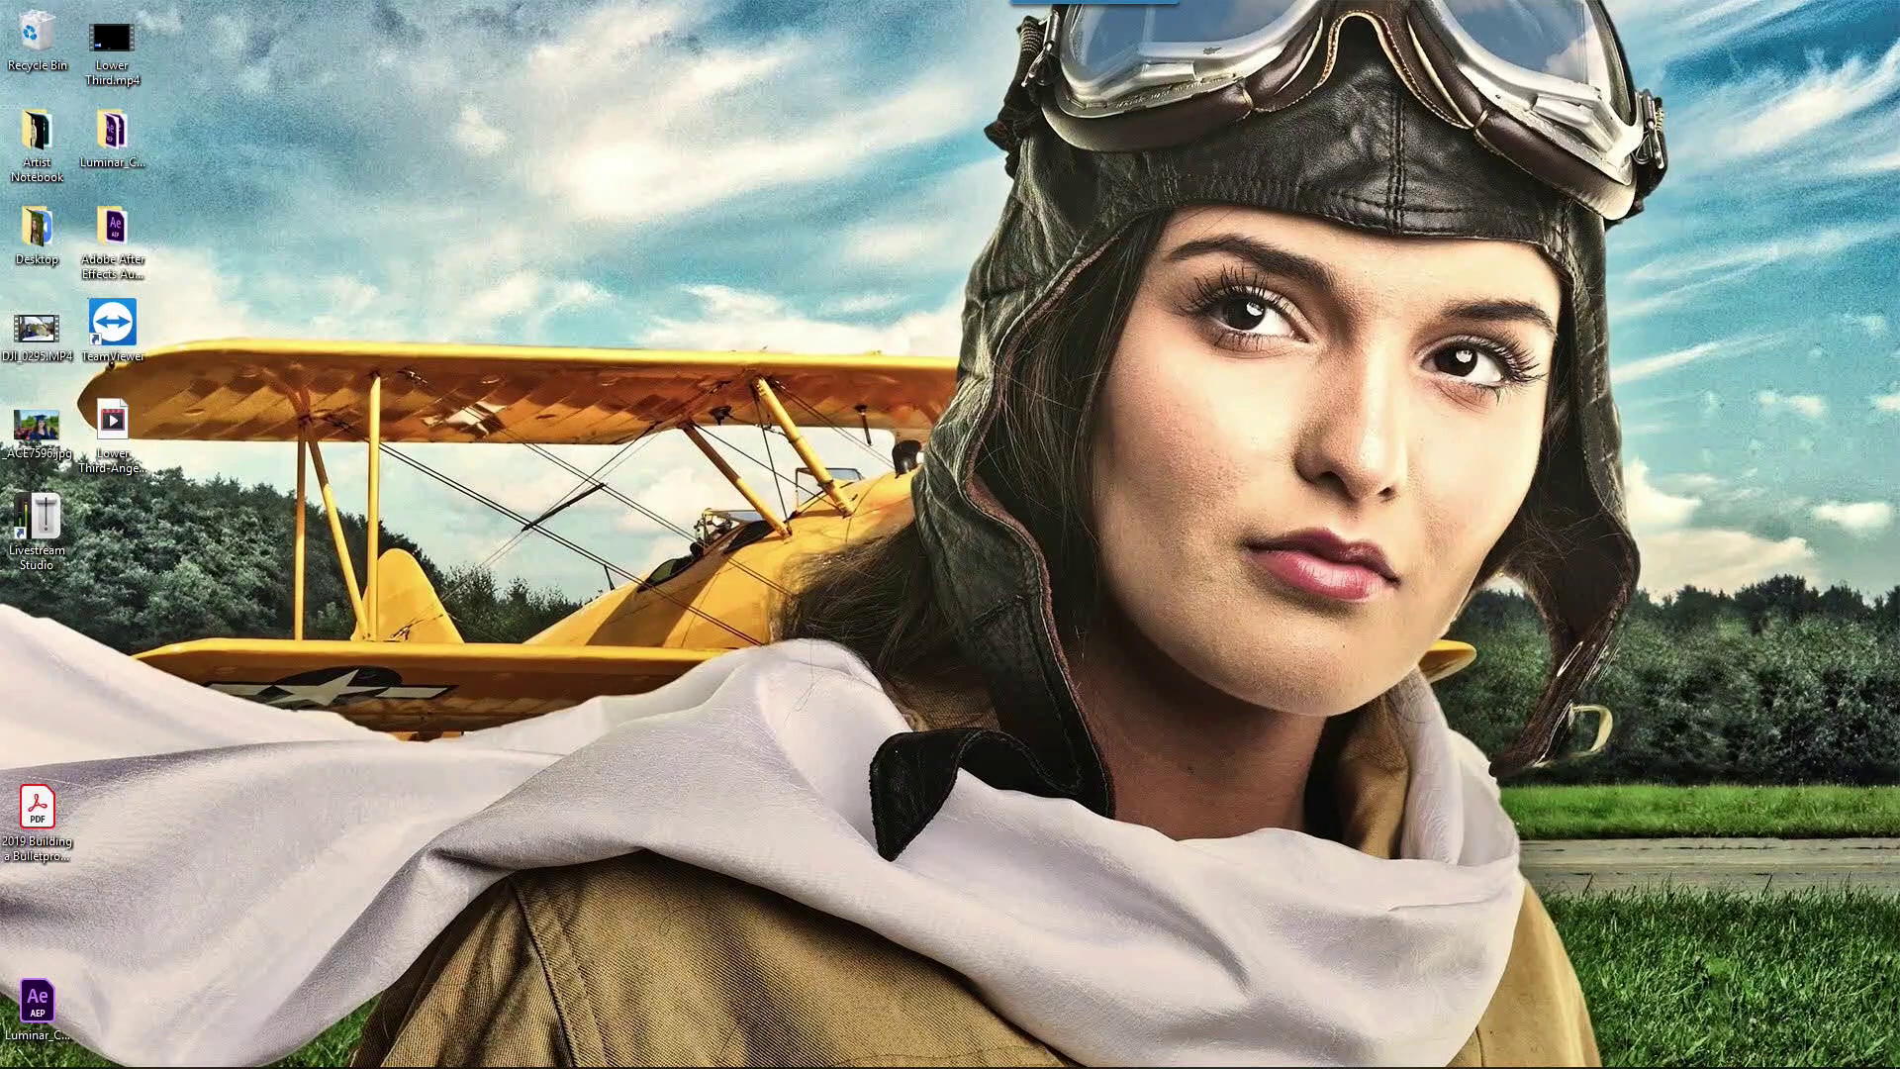
{"action": "mouse_move", "coordinate": [118, 1053]}
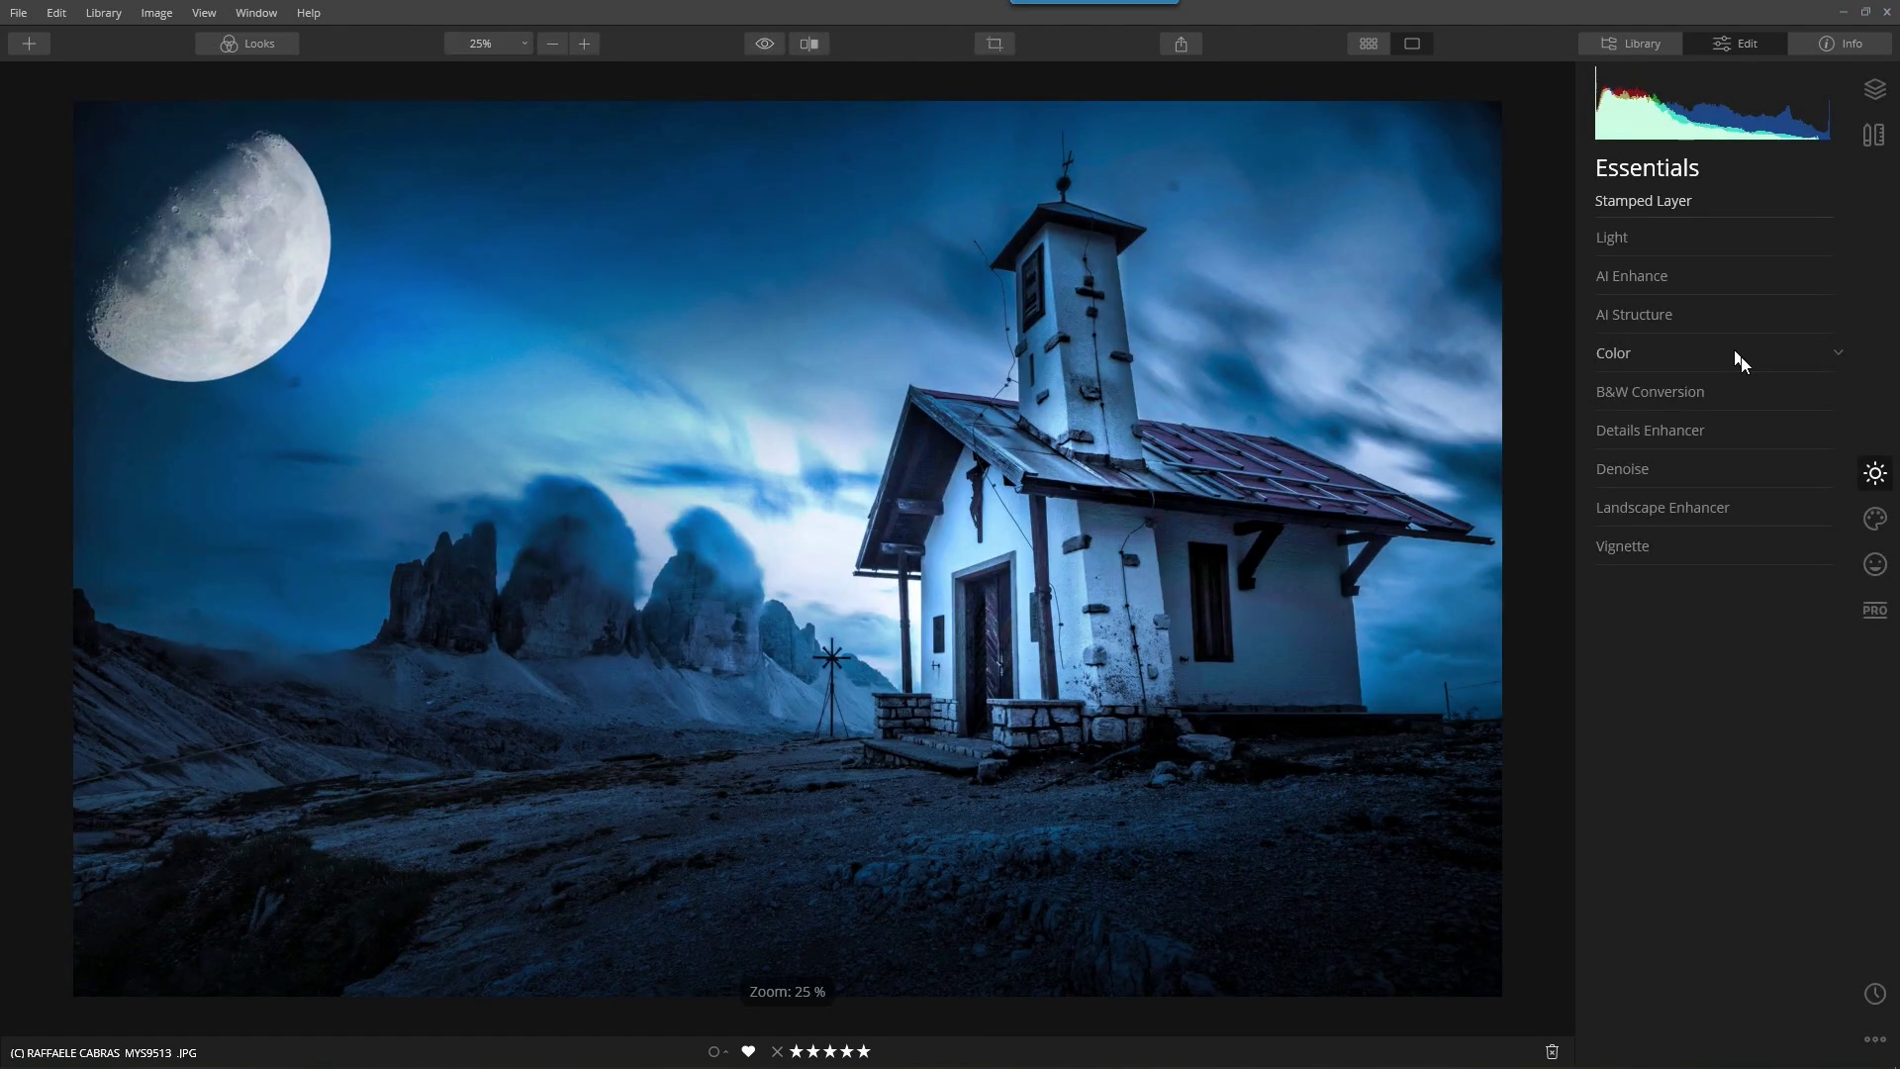
- Delete the duplicate stamped layer on top of the layer stack
{"action": "left_click", "coordinate": [1889, 100]}
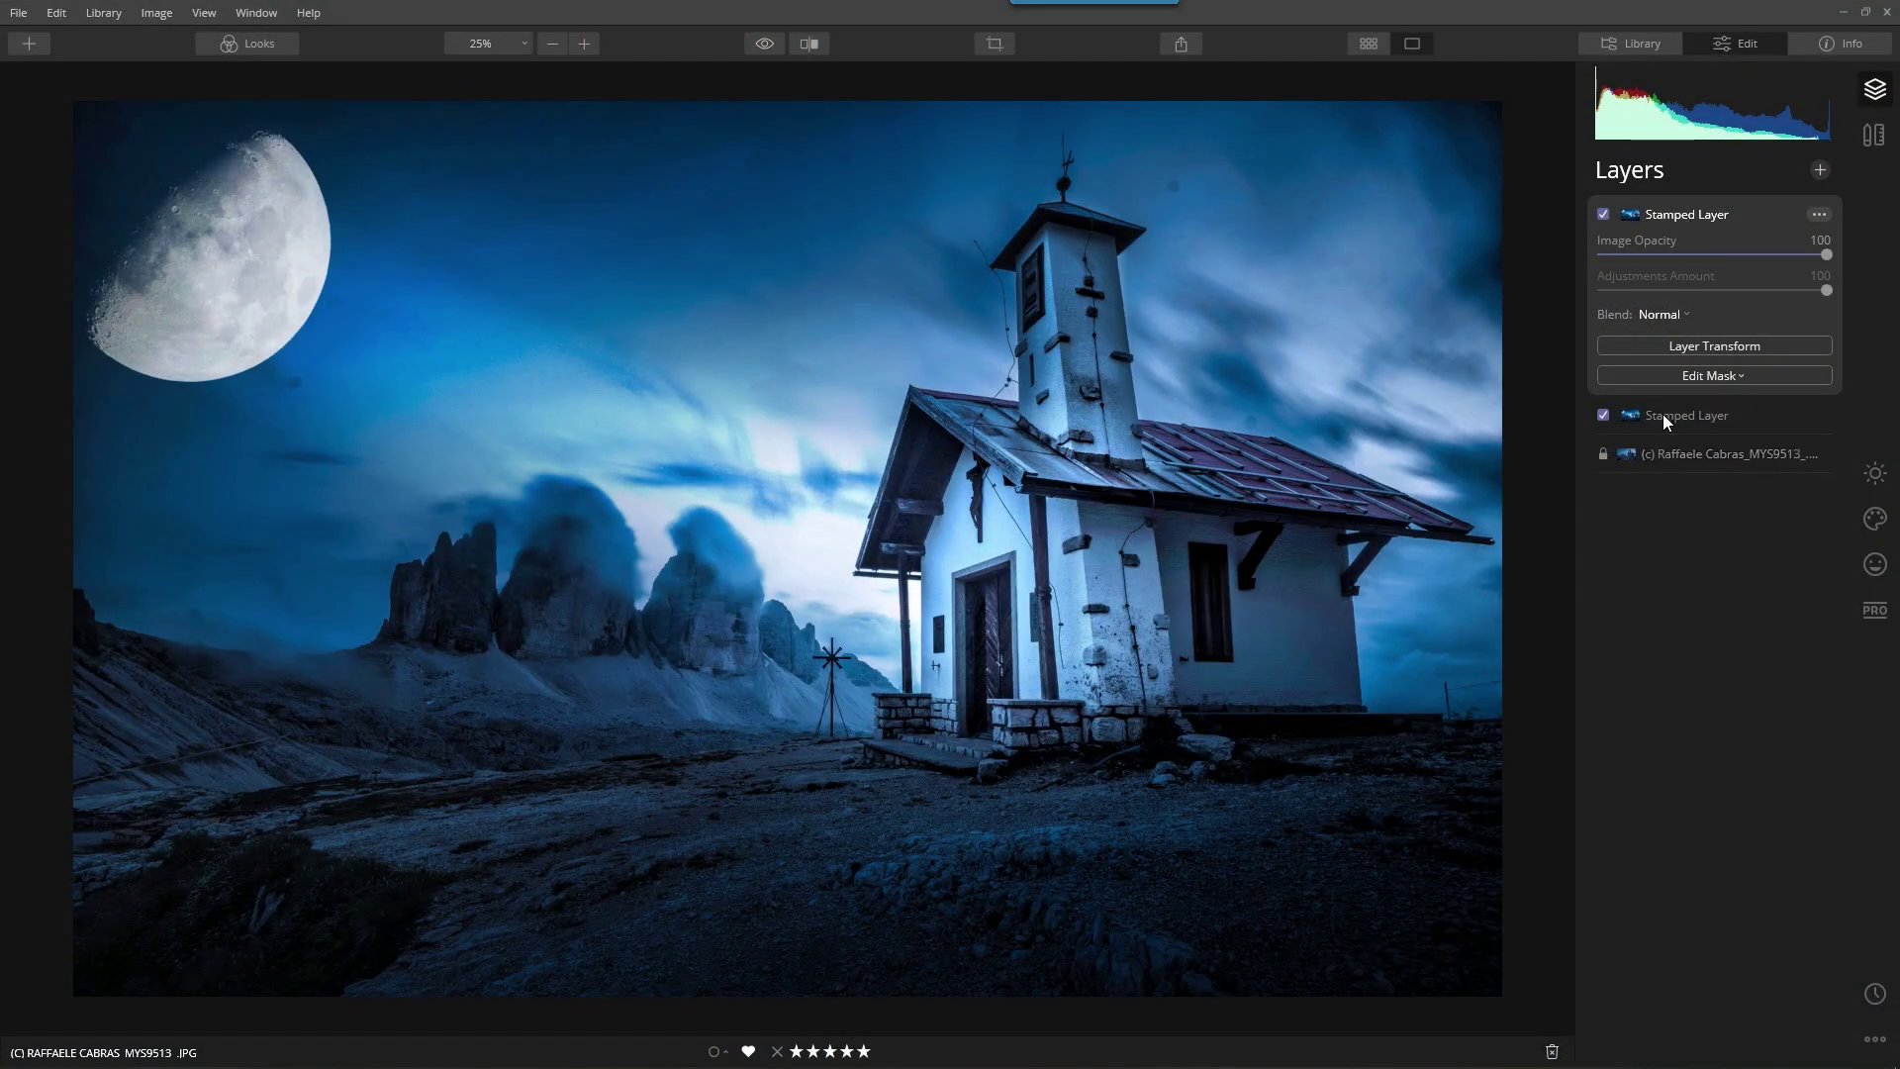
{"action": "left_click", "coordinate": [1816, 214]}
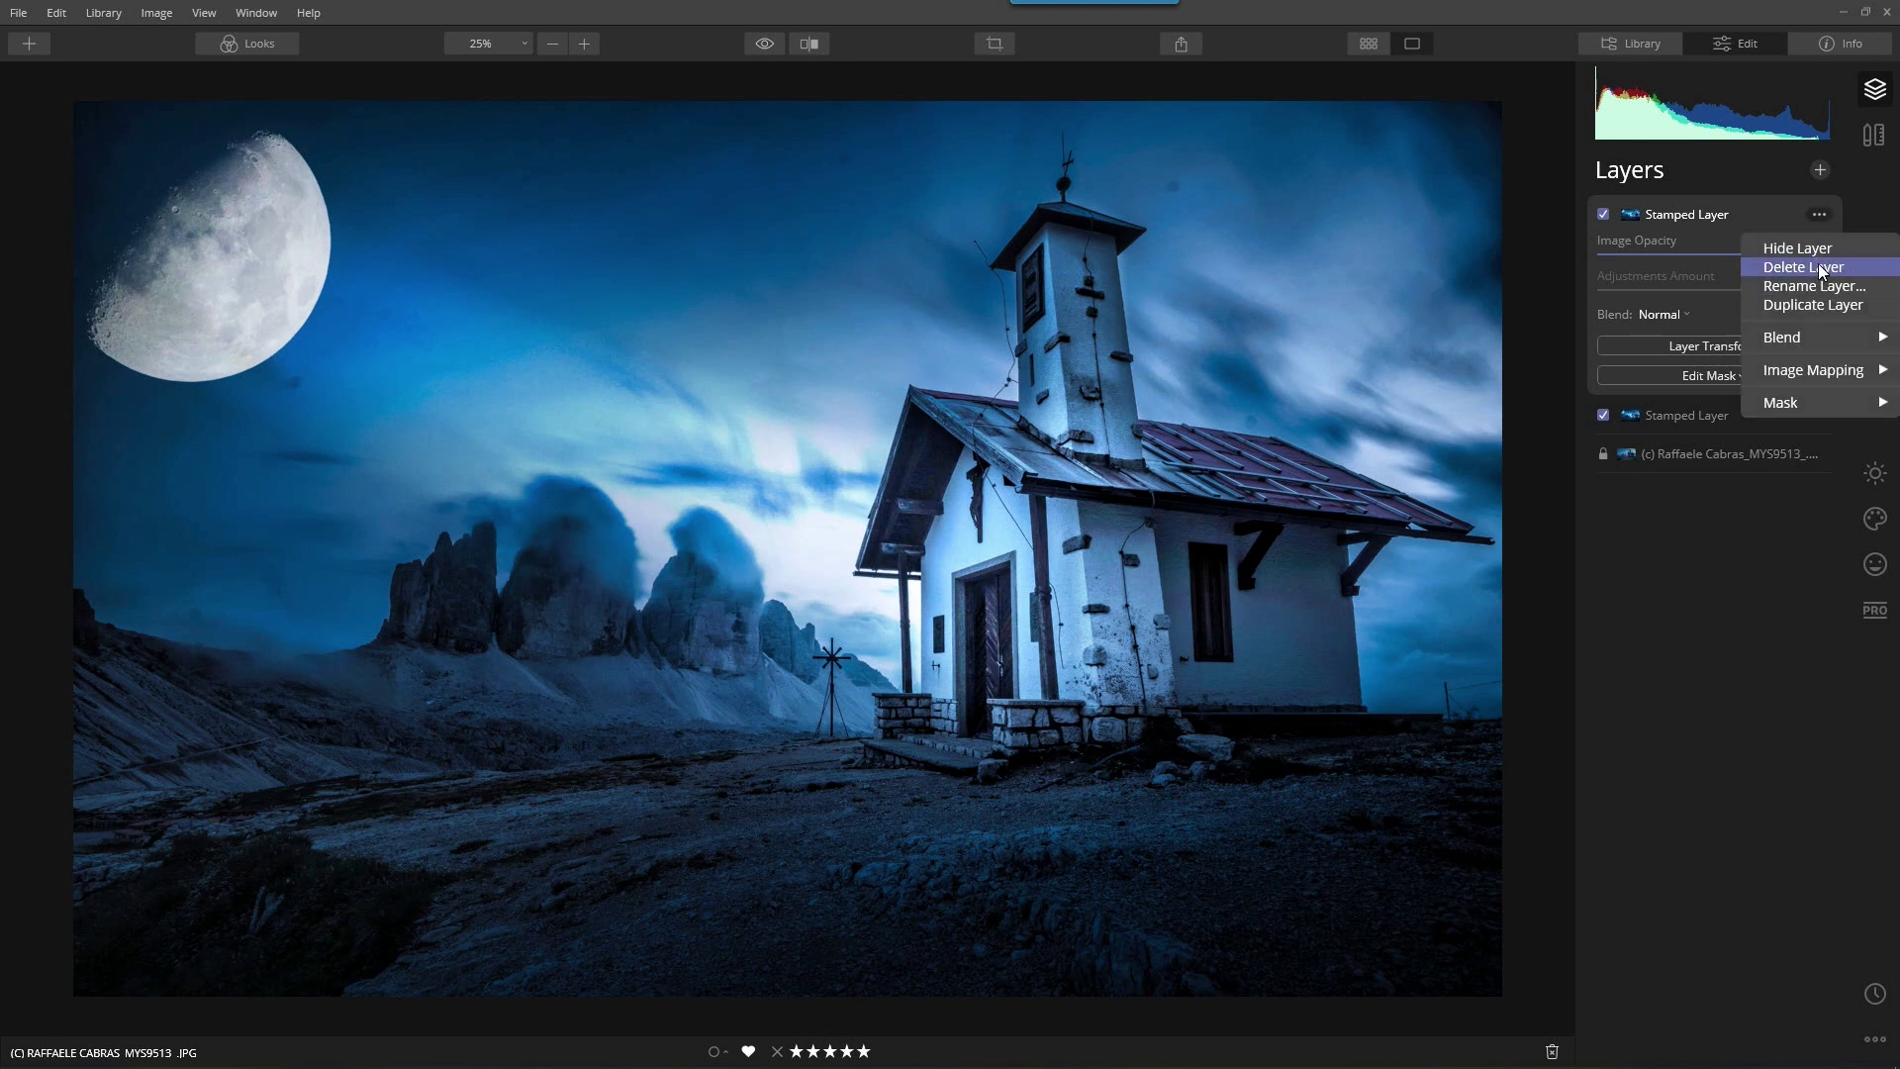
{"action": "left_click", "coordinate": [1819, 265]}
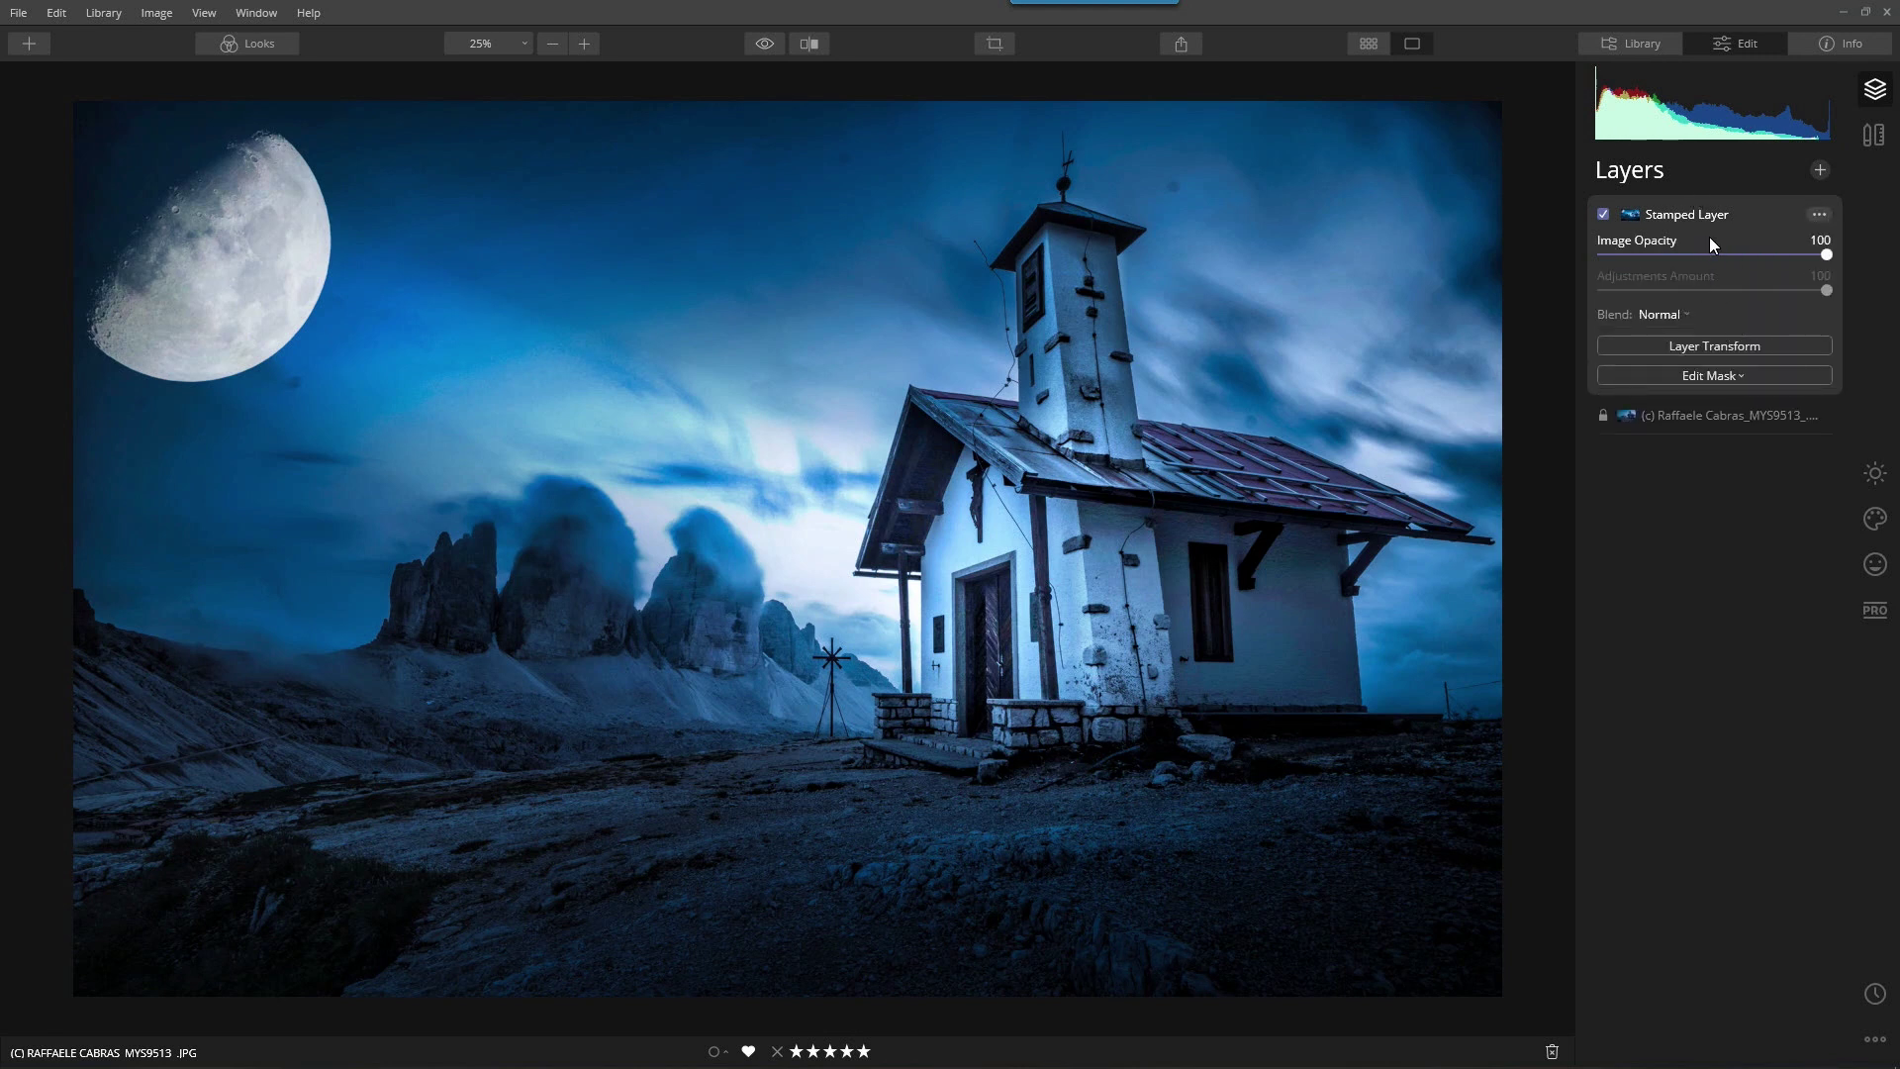
- Add the Birds 1 object to the stamped layer's sky with AI Augmented Sky
{"action": "left_click", "coordinate": [1873, 517]}
{"action": "left_click", "coordinate": [1668, 281]}
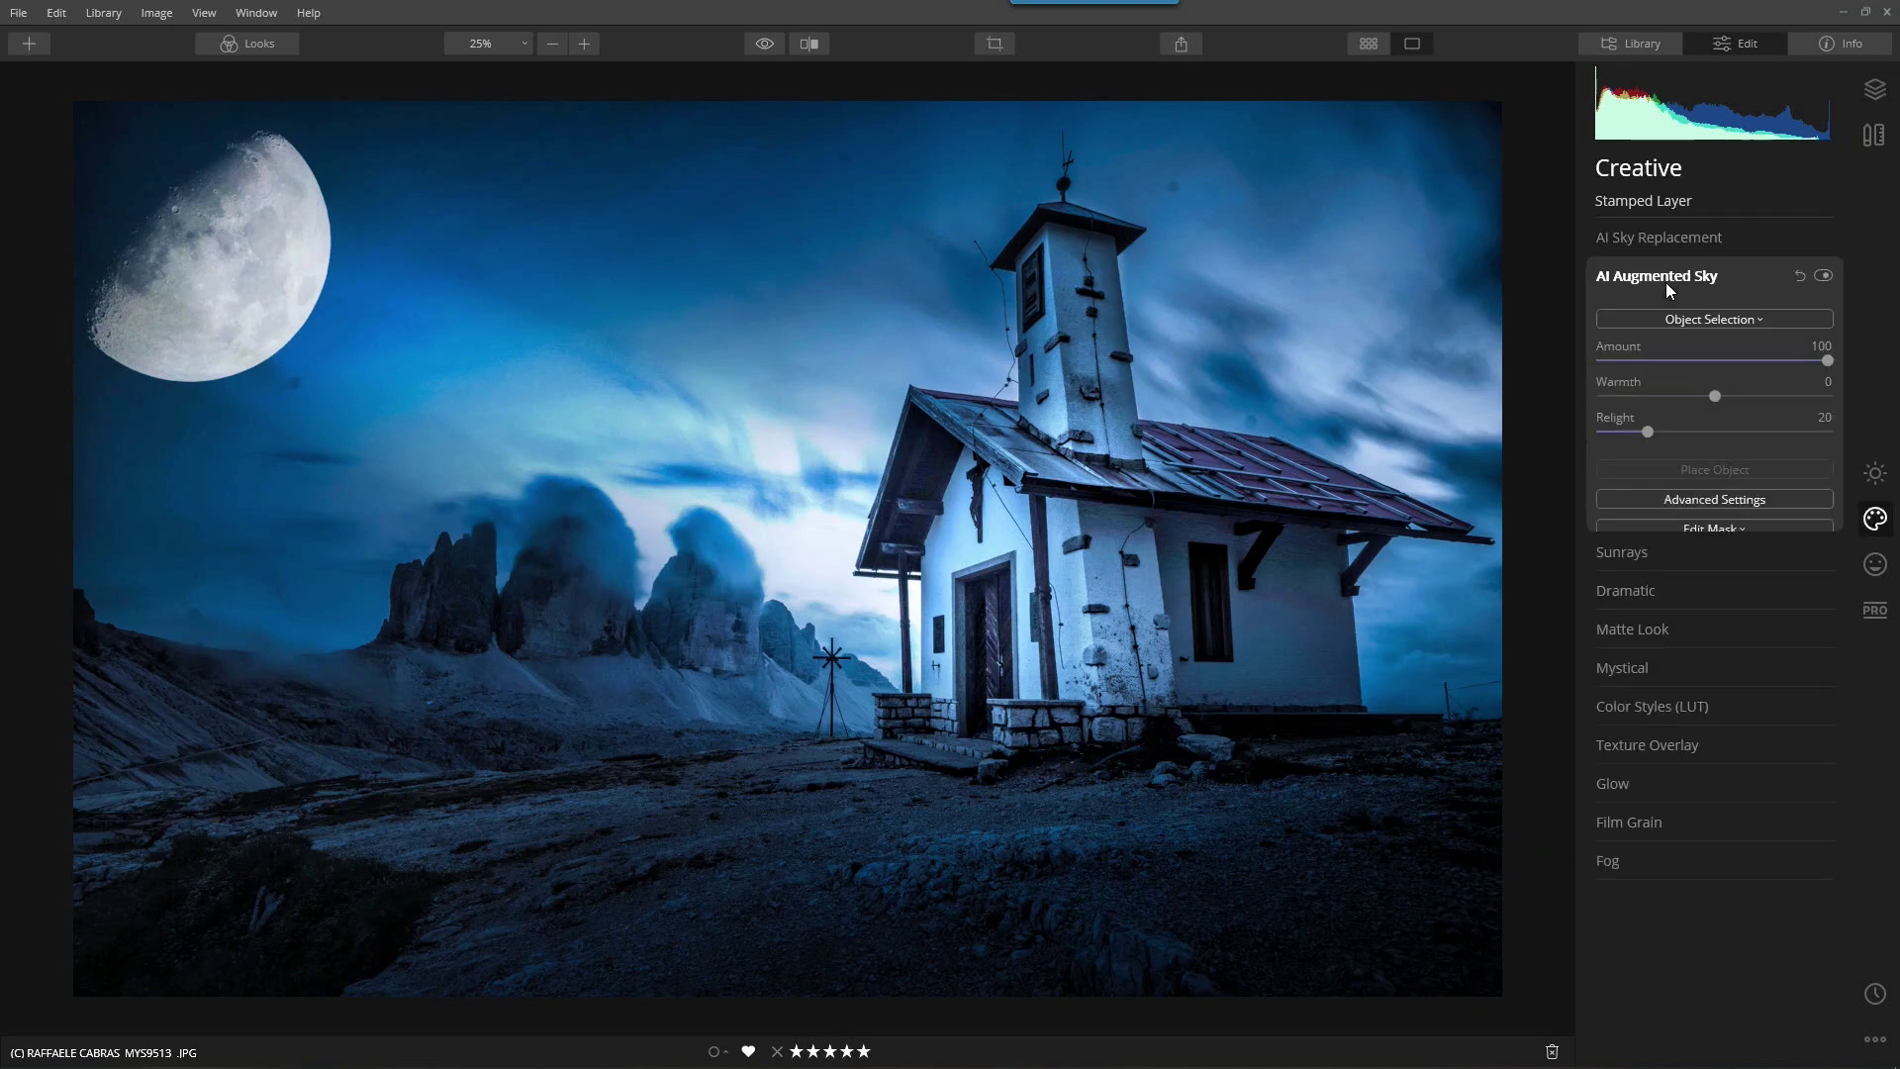
{"action": "left_click", "coordinate": [1708, 322]}
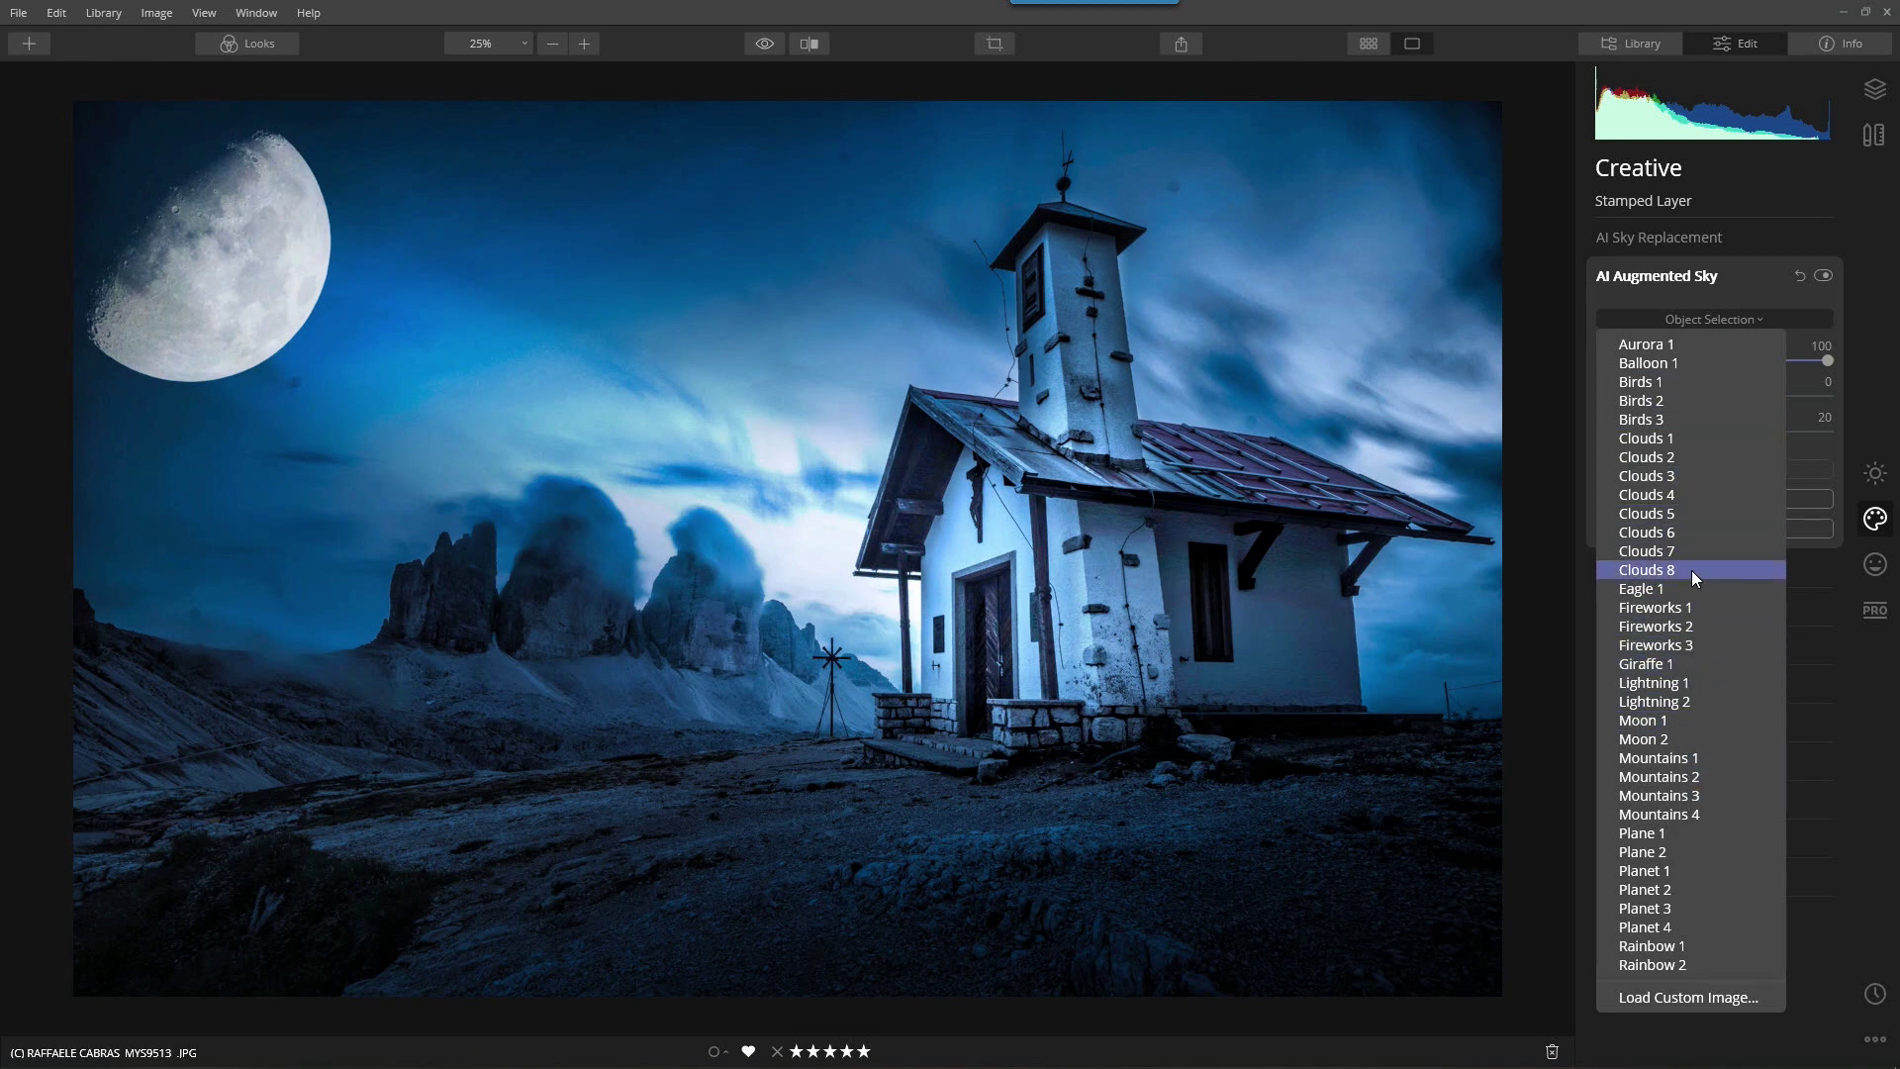
{"action": "left_click", "coordinate": [1680, 384]}
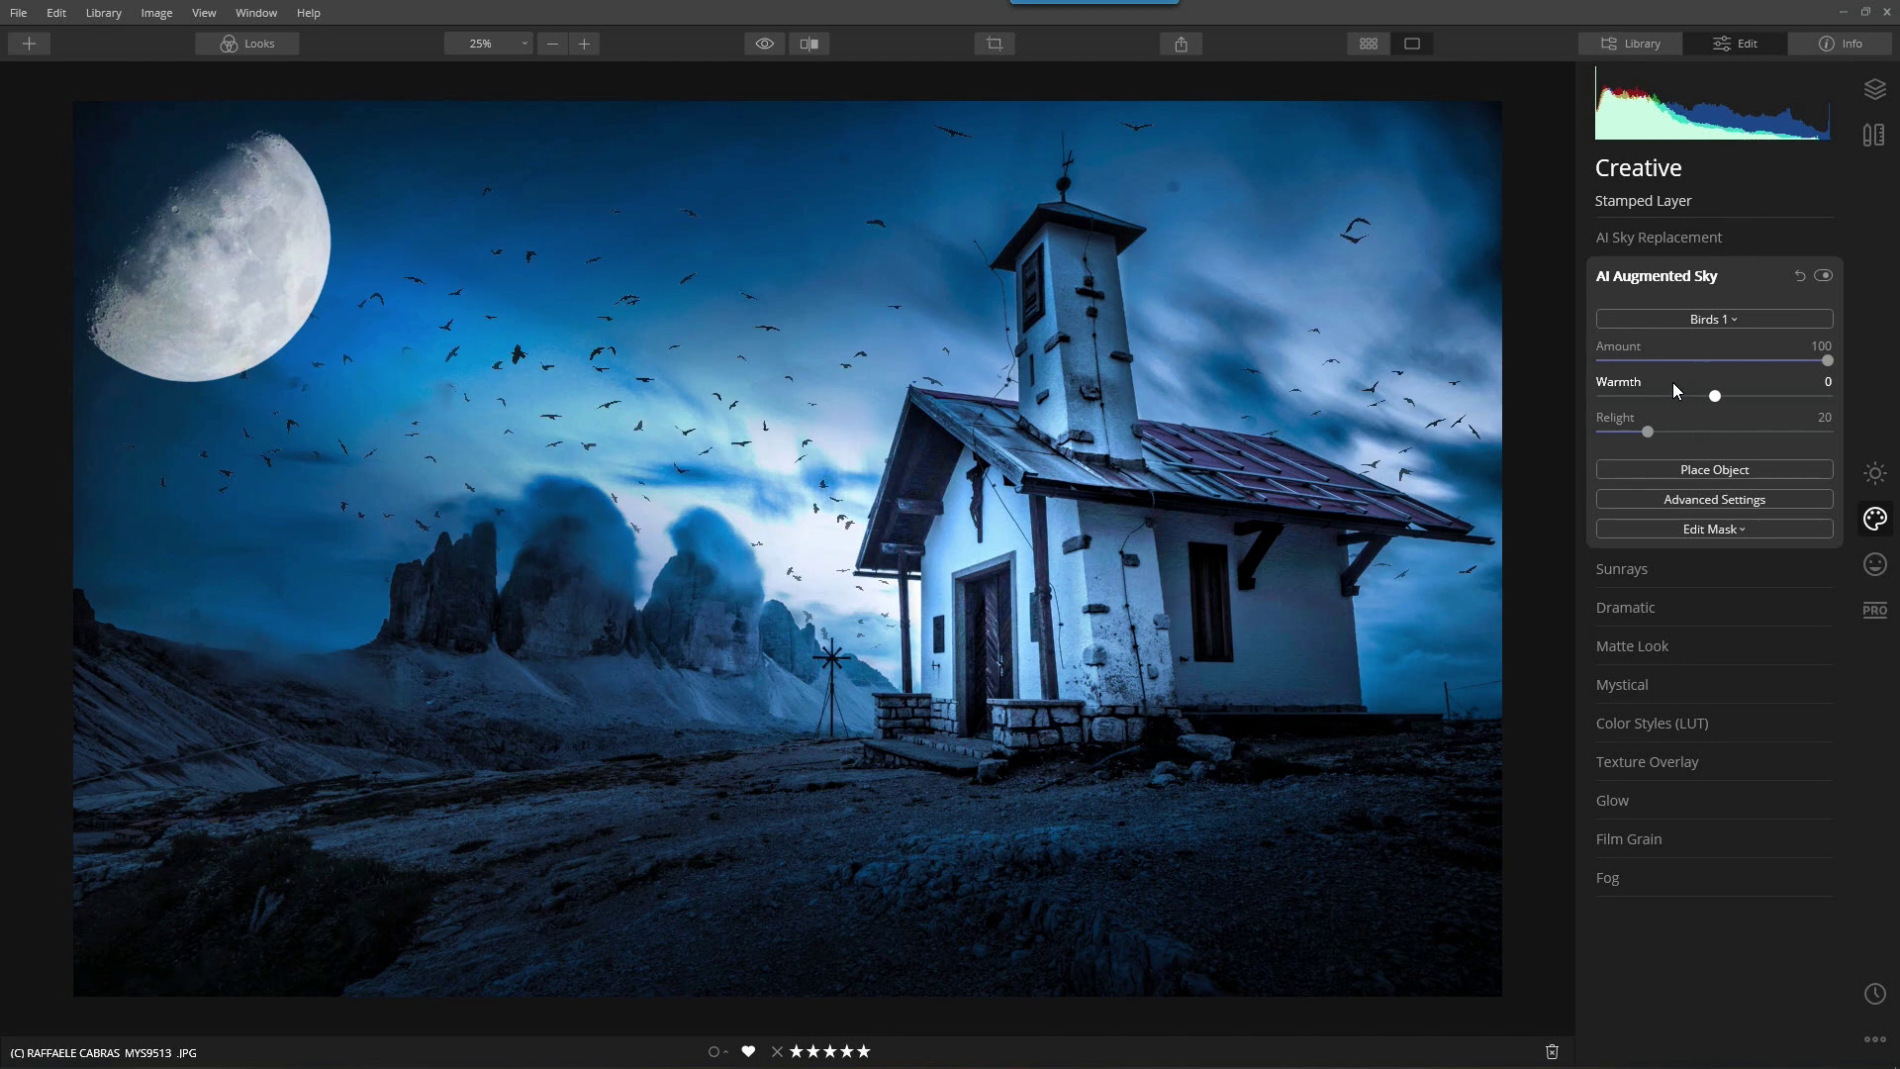
- Enlarge the birds object slightly and move it up and to the right in the sky, and finish placing it
{"action": "left_click", "coordinate": [1718, 473]}
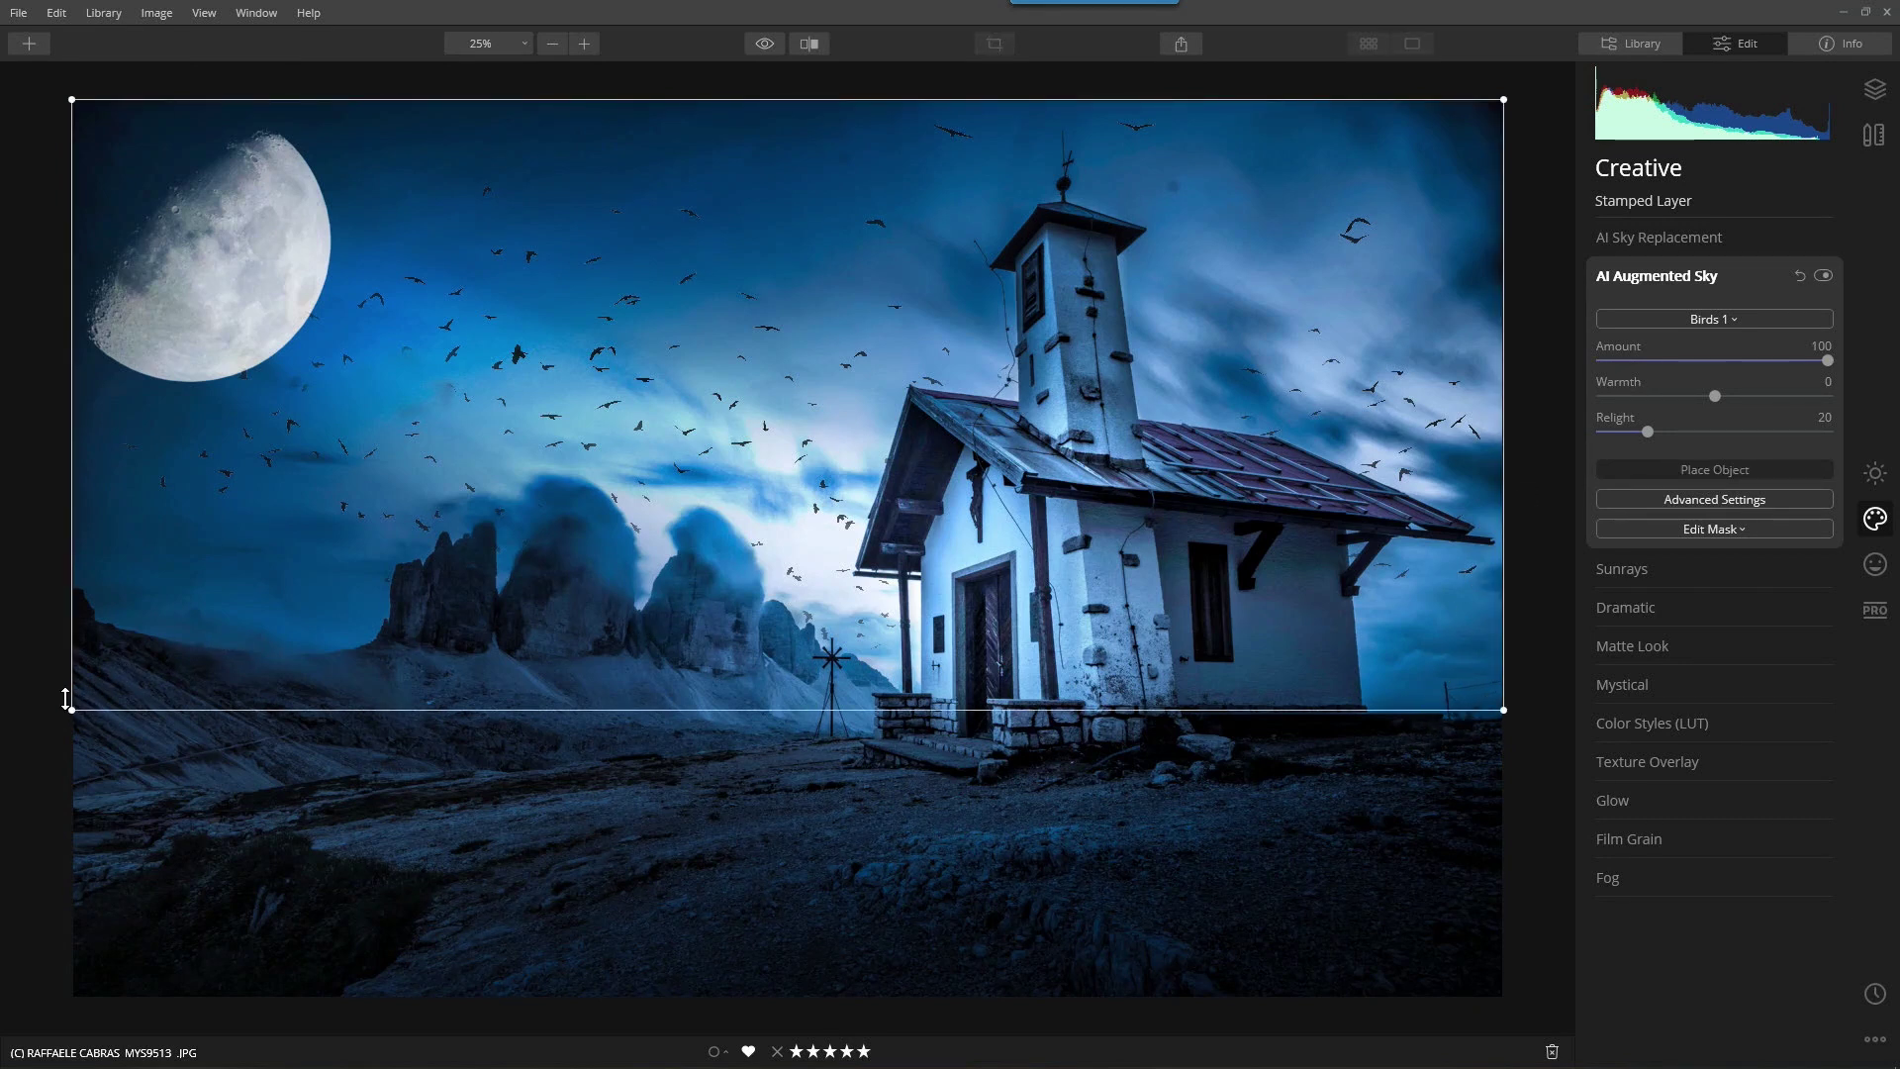
{"action": "left_click_drag", "start_coordinate": [73, 706], "coordinate": [14, 756]}
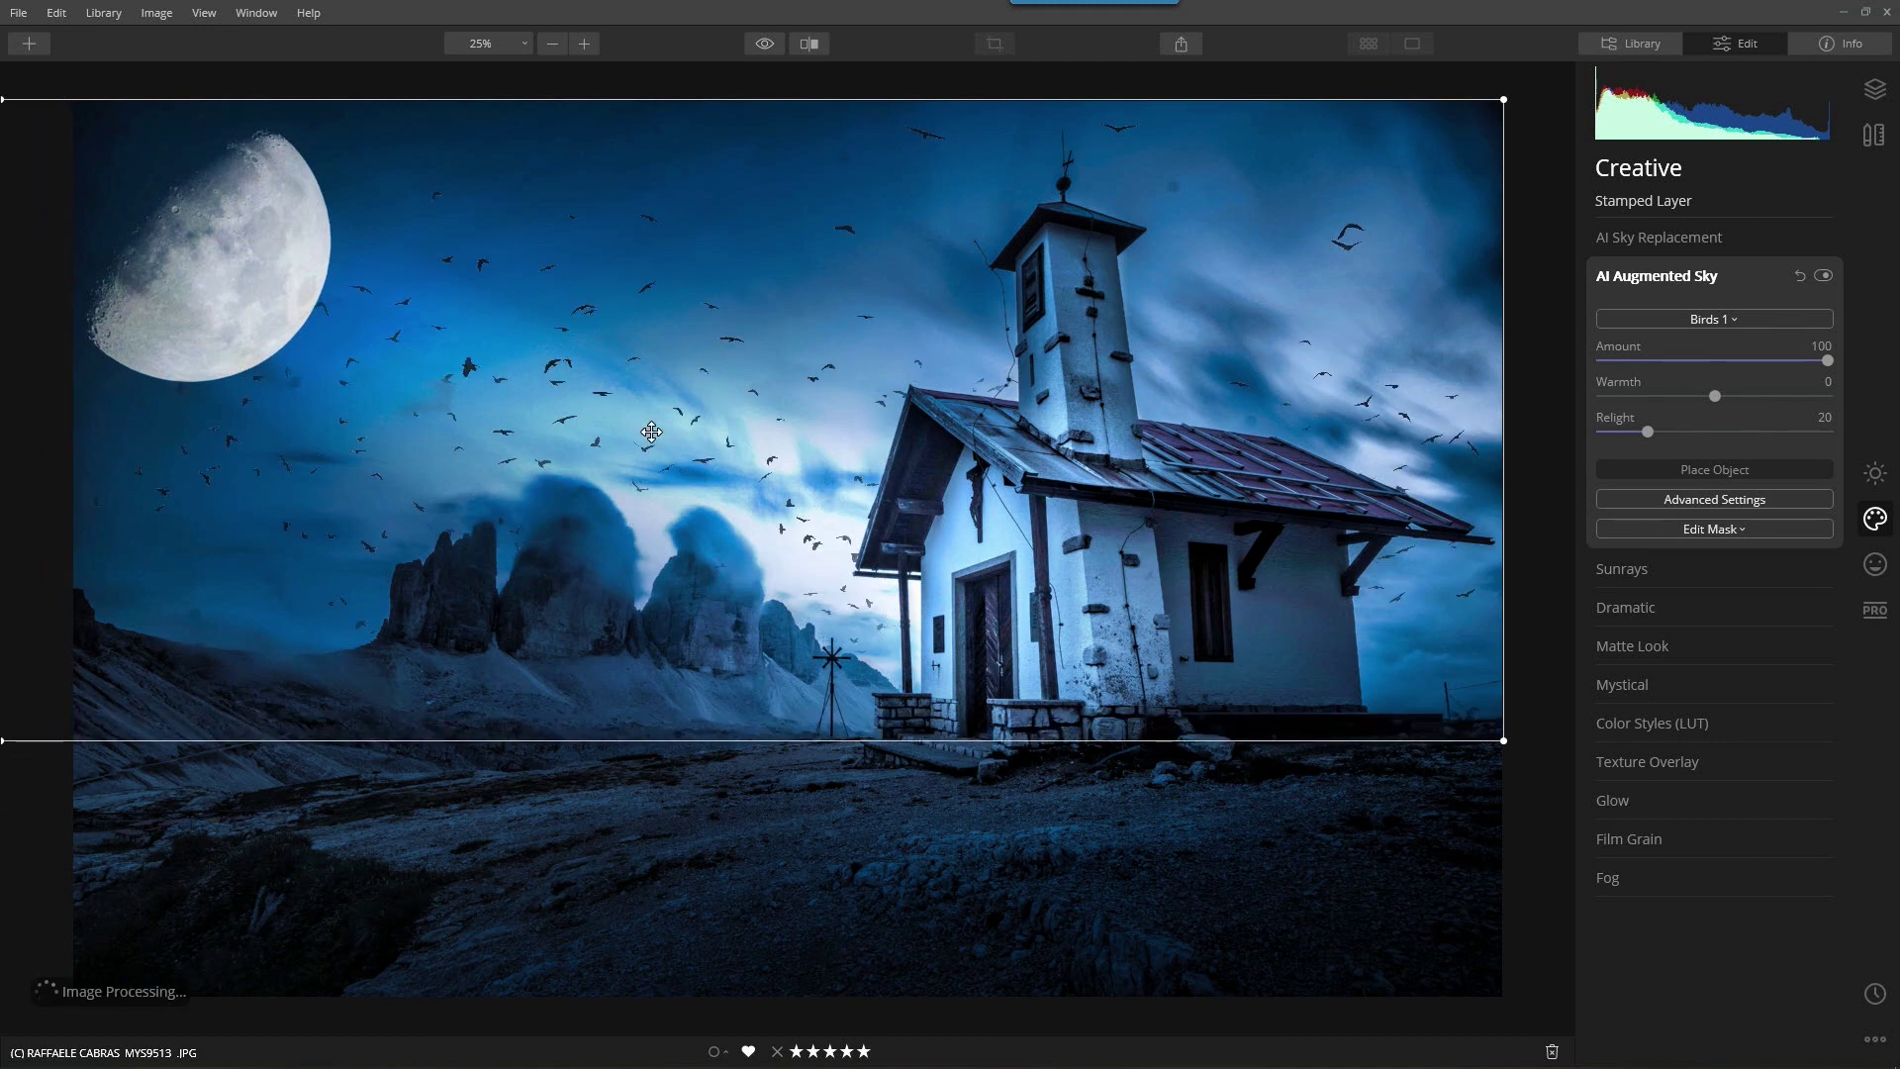
{"action": "left_click_drag", "start_coordinate": [651, 431], "coordinate": [704, 347]}
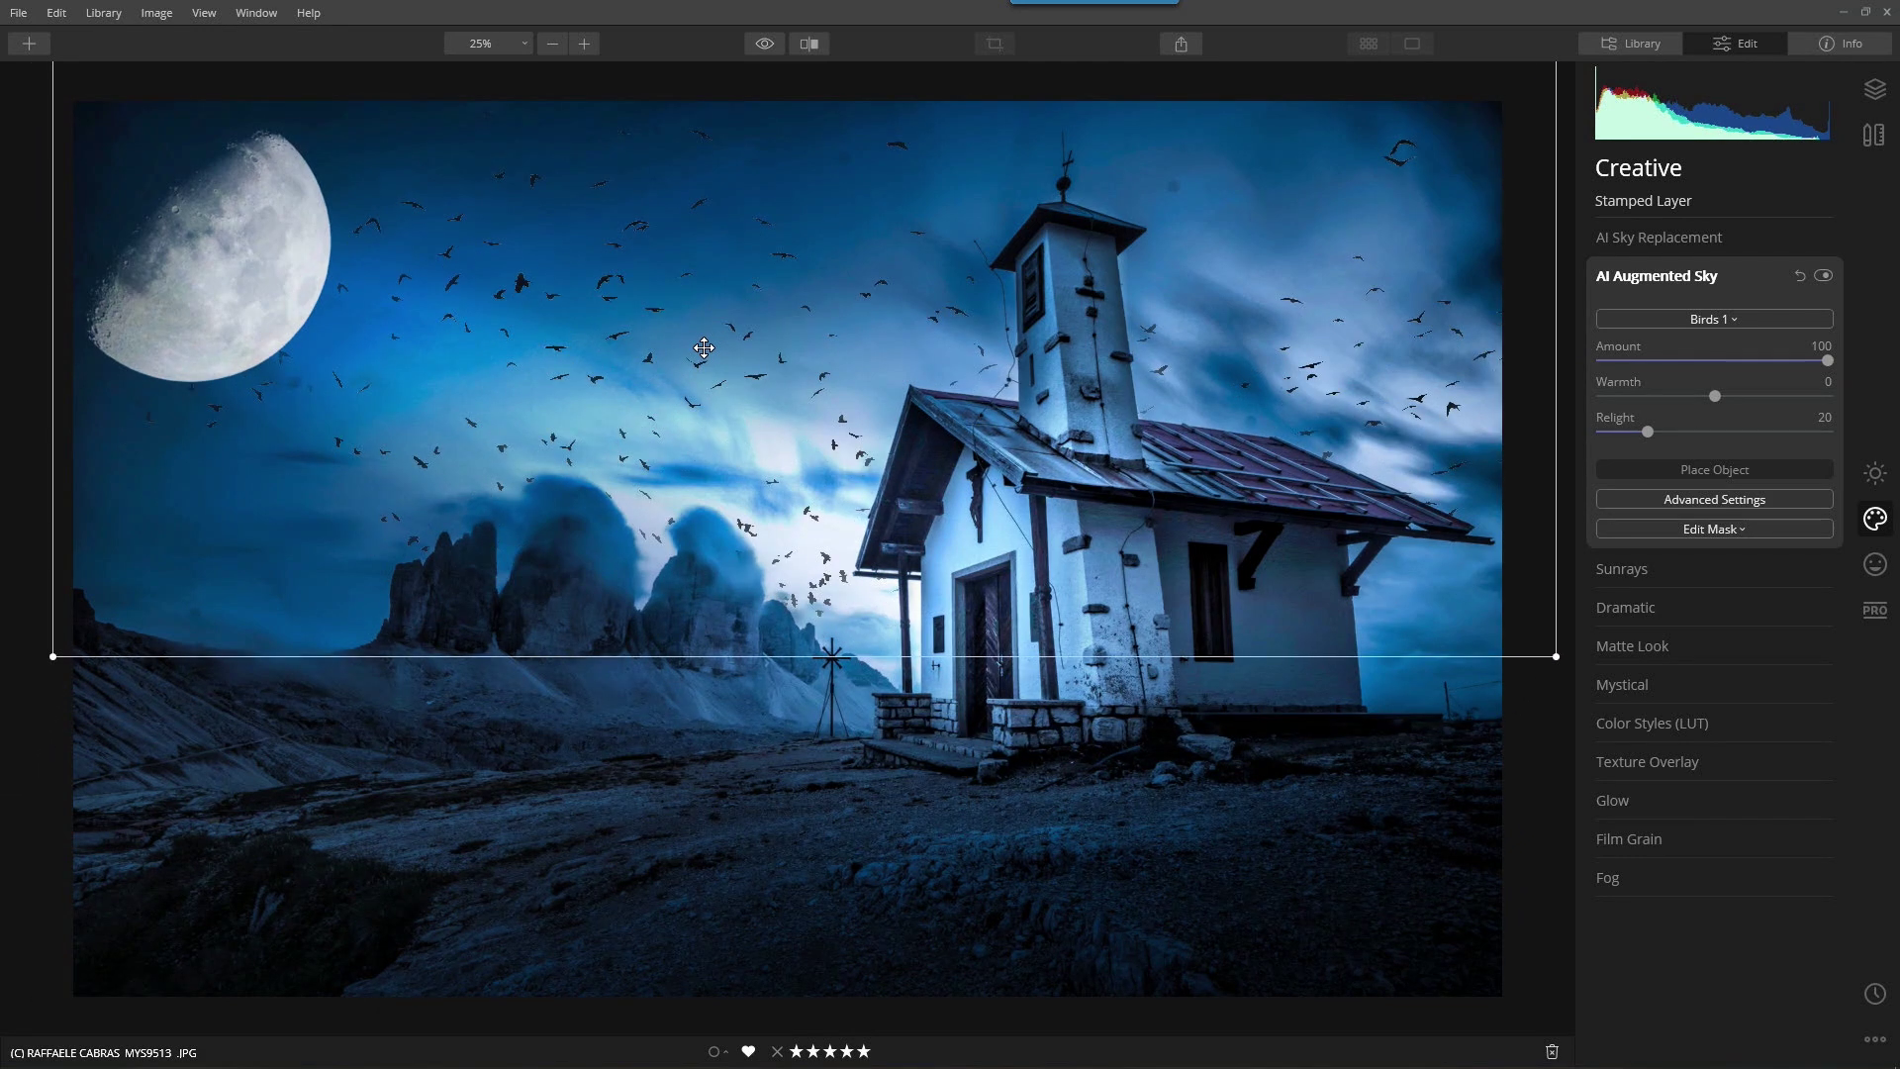
{"action": "left_click_drag", "start_coordinate": [703, 348], "coordinate": [706, 326]}
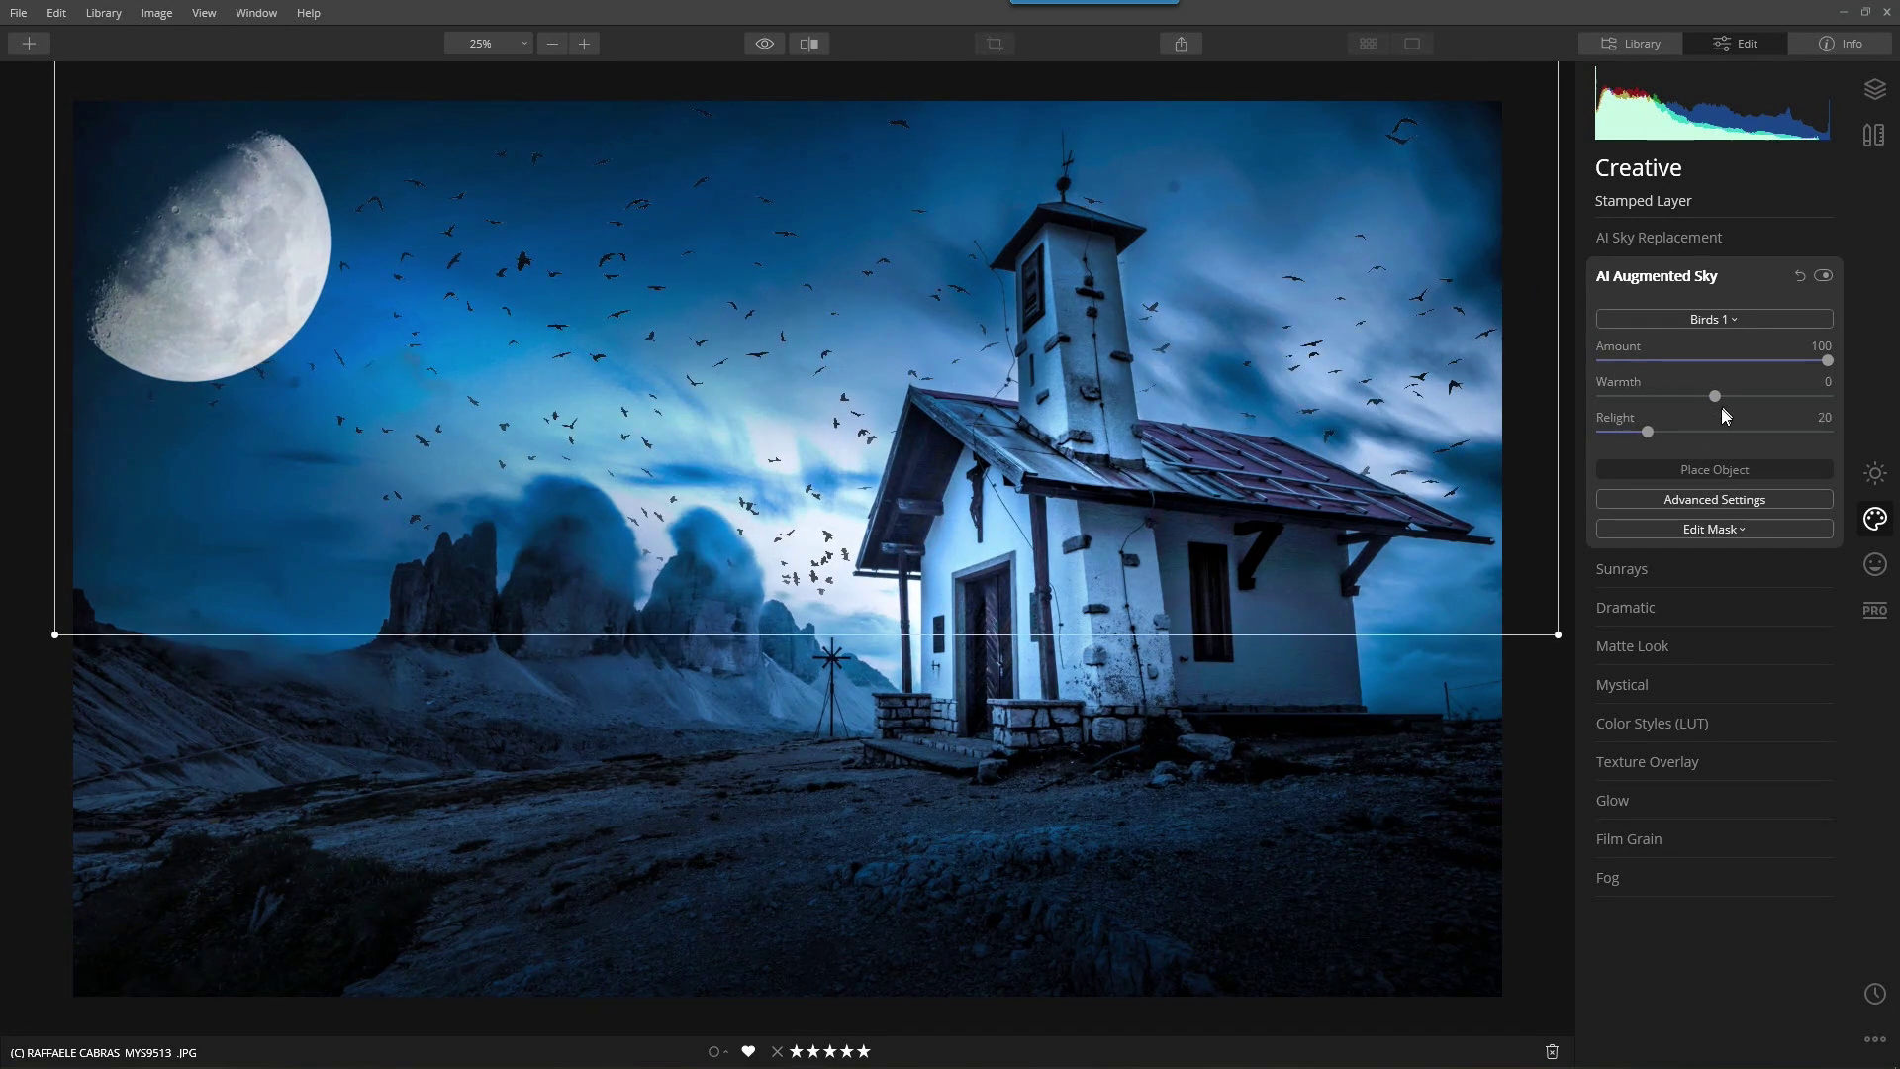
{"action": "left_click", "coordinate": [1740, 471]}
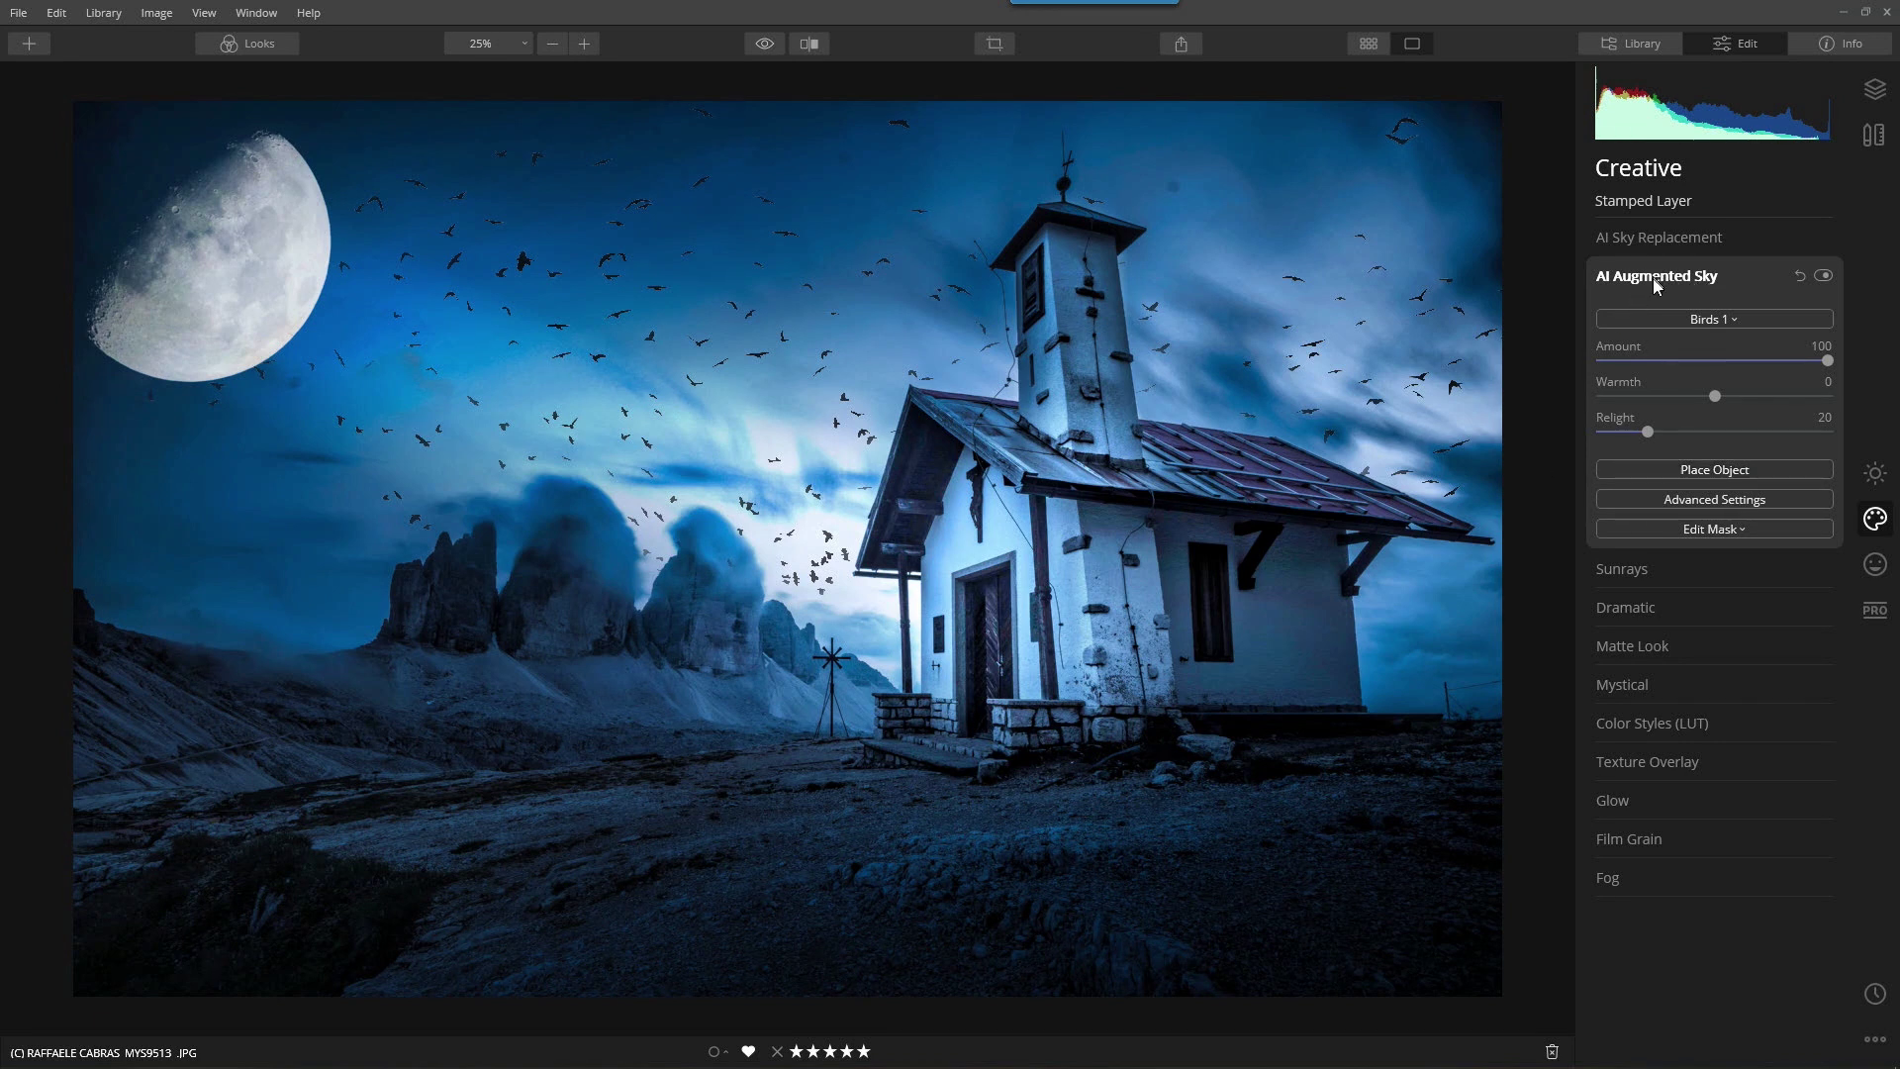
- Add a new adjustment layer above the stamped layer and apply the Mood Enhancer look from the Essentials collection
{"action": "left_click", "coordinate": [252, 43]}
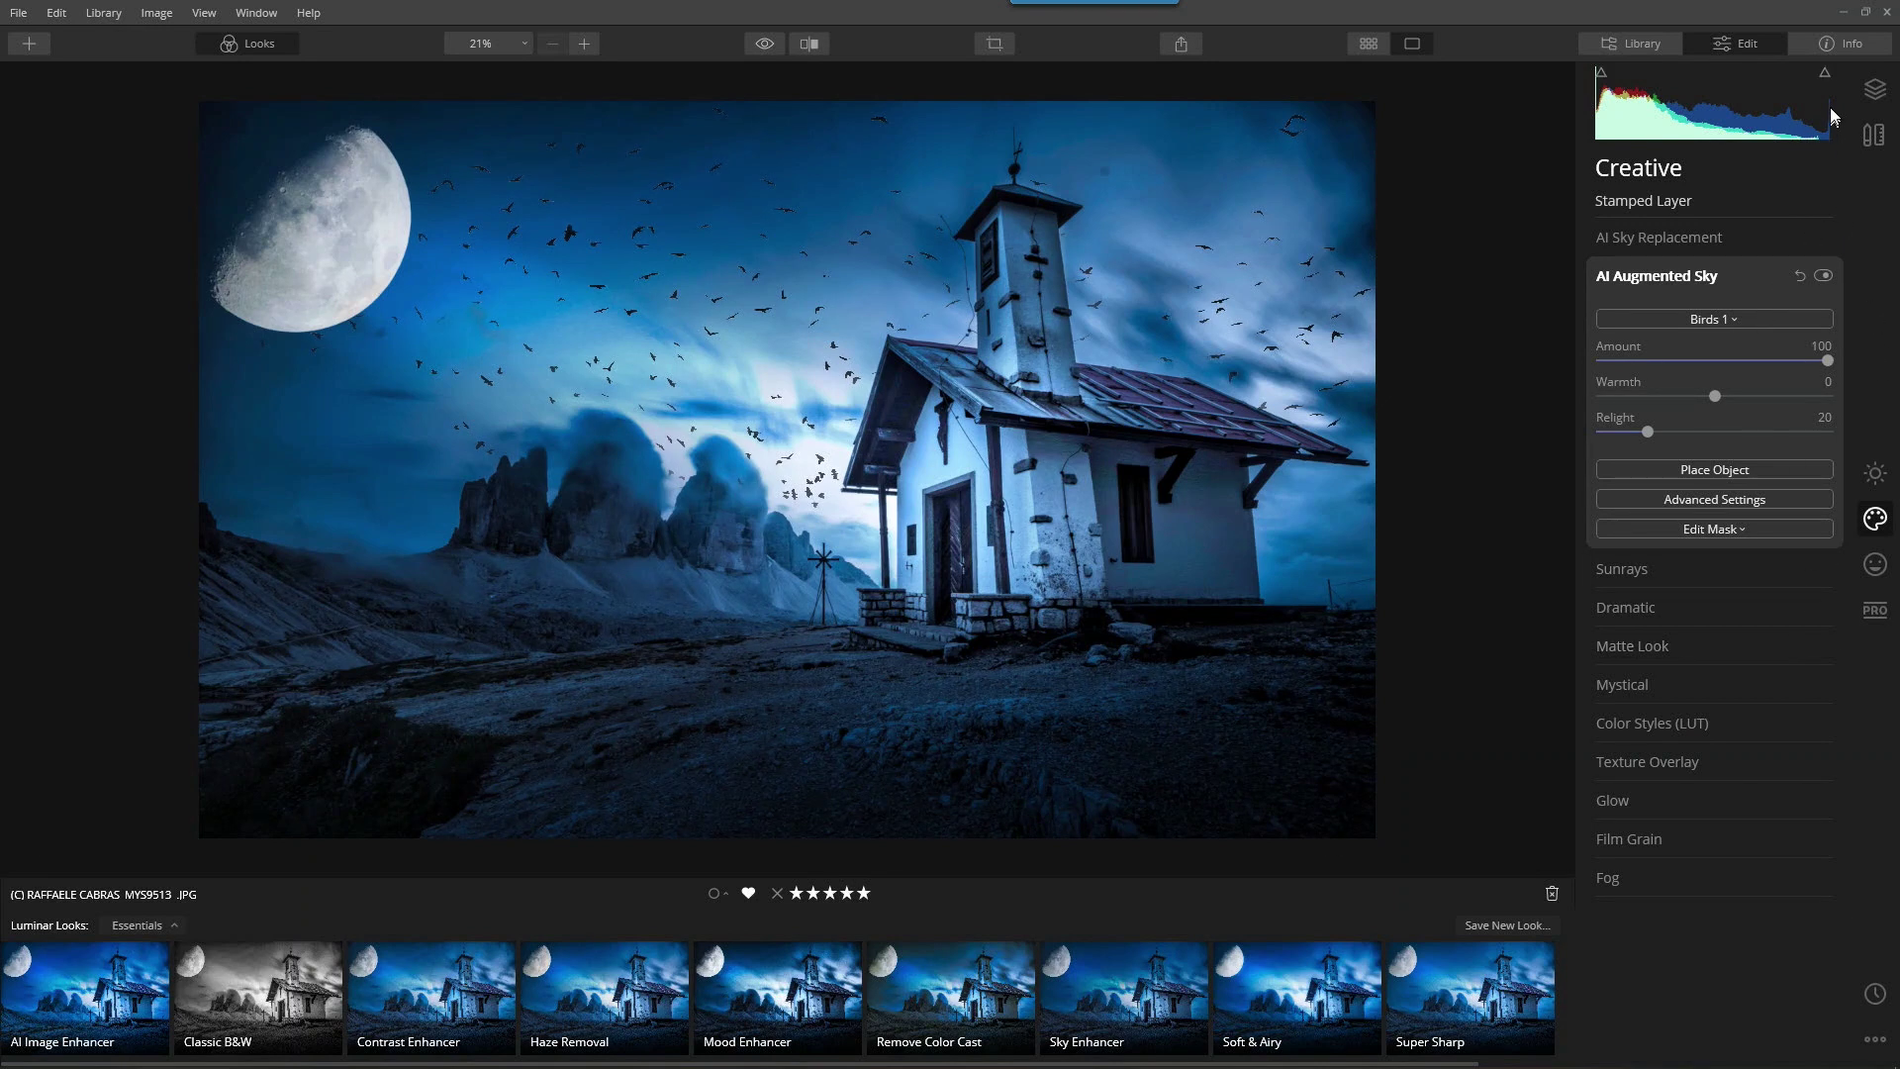
{"action": "left_click", "coordinate": [1886, 99]}
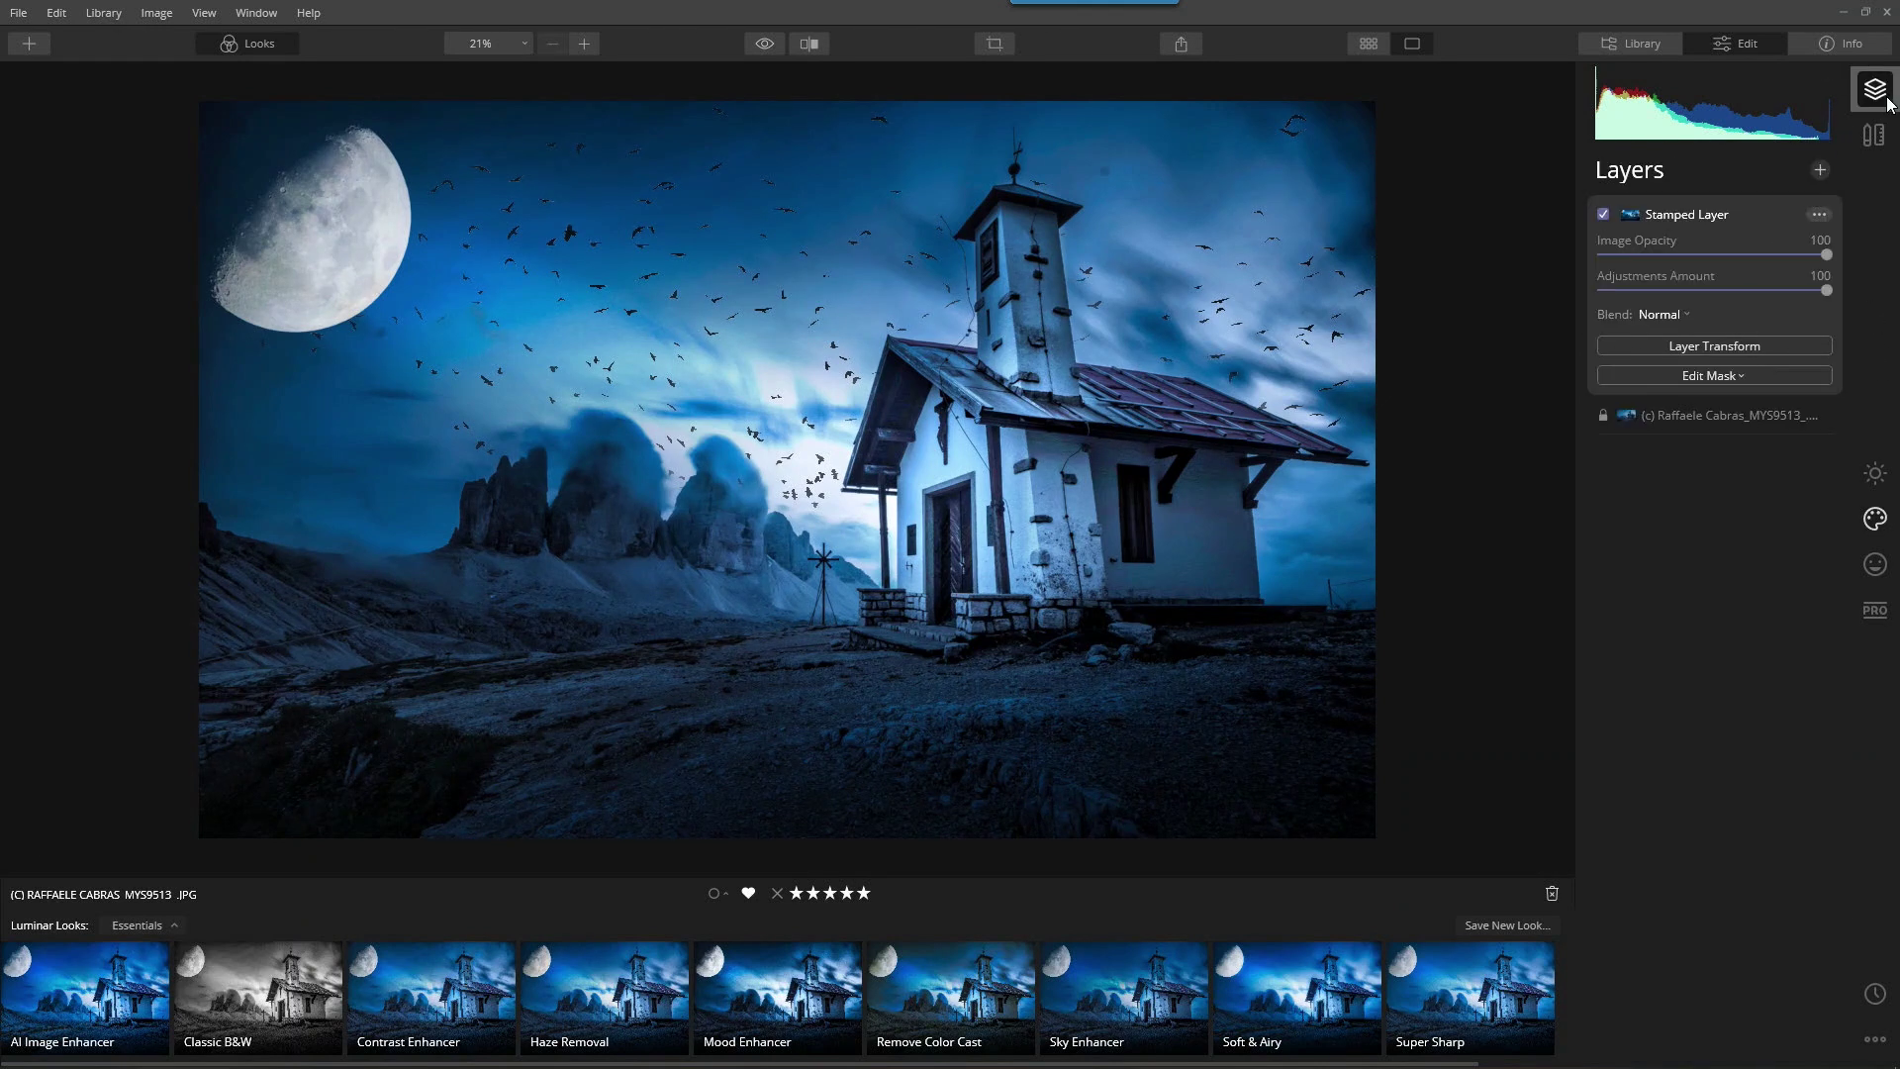
{"action": "left_click", "coordinate": [1821, 170]}
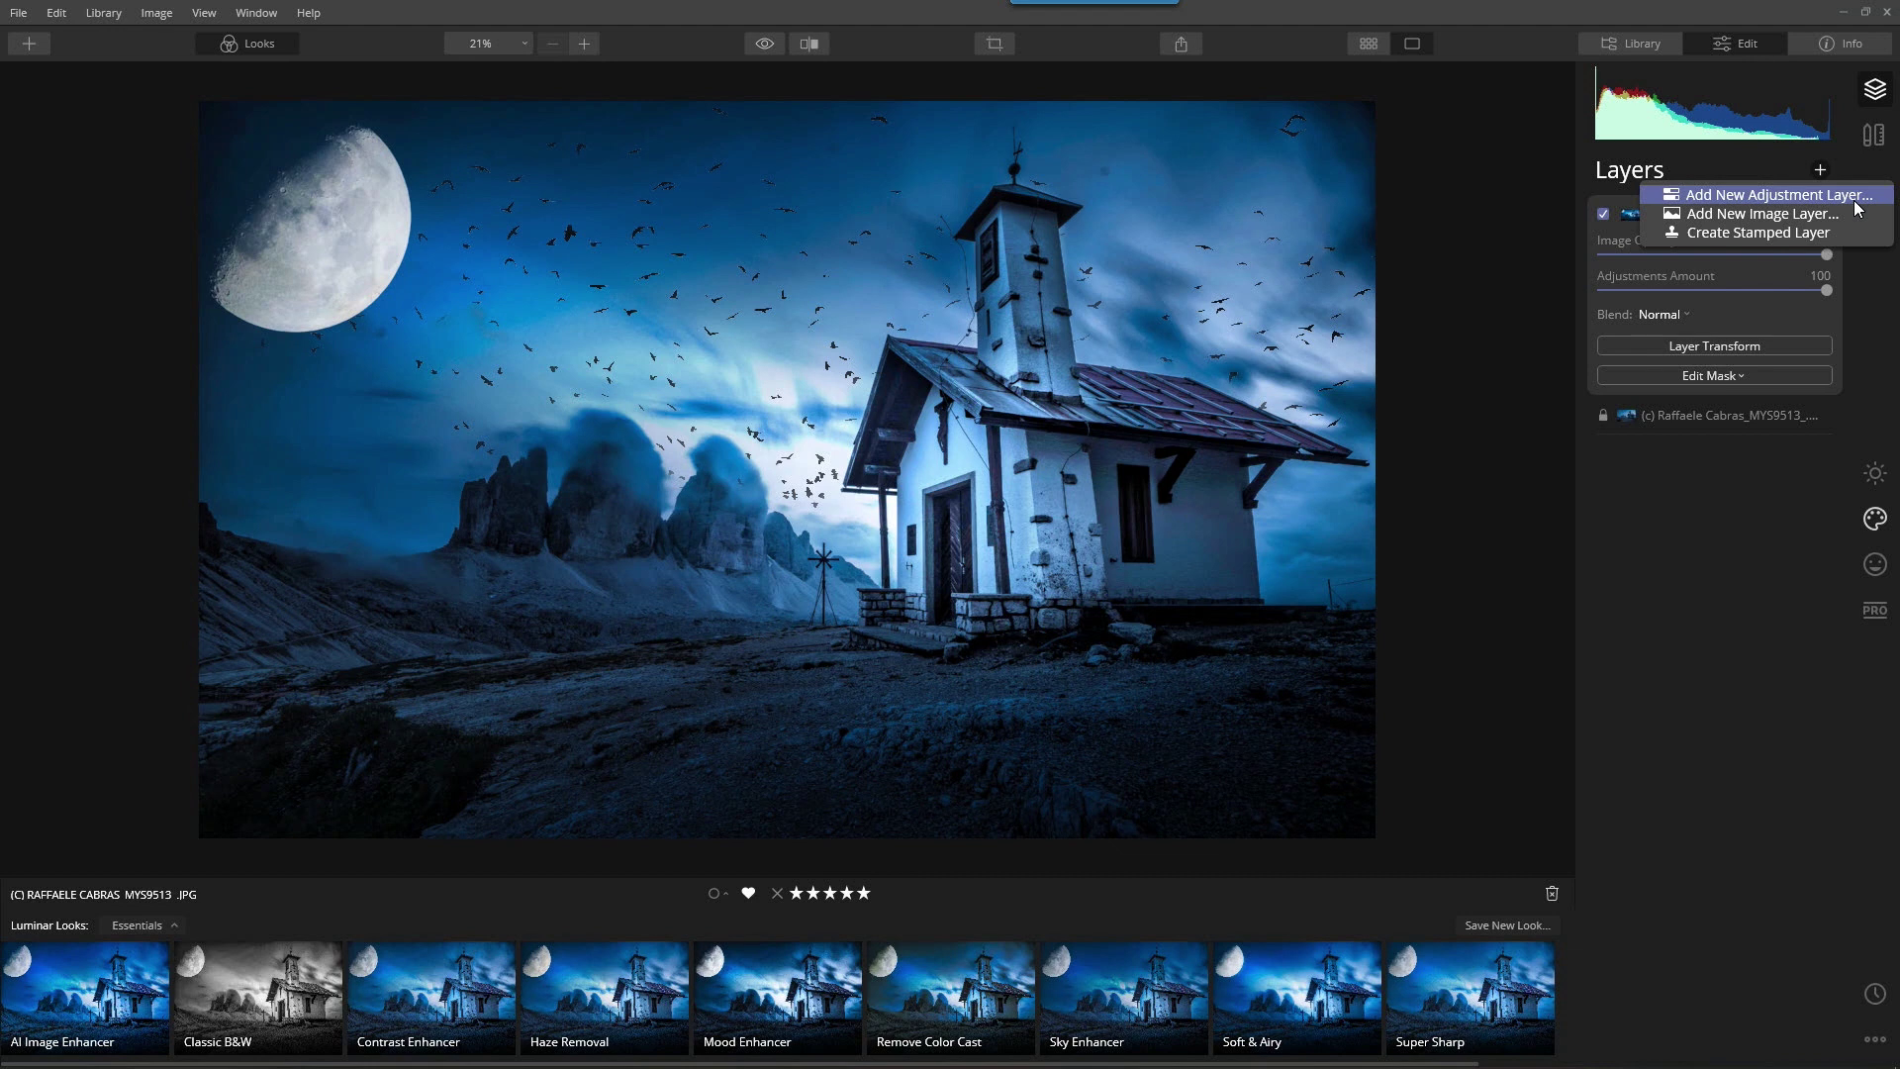
{"action": "left_click", "coordinate": [1854, 202]}
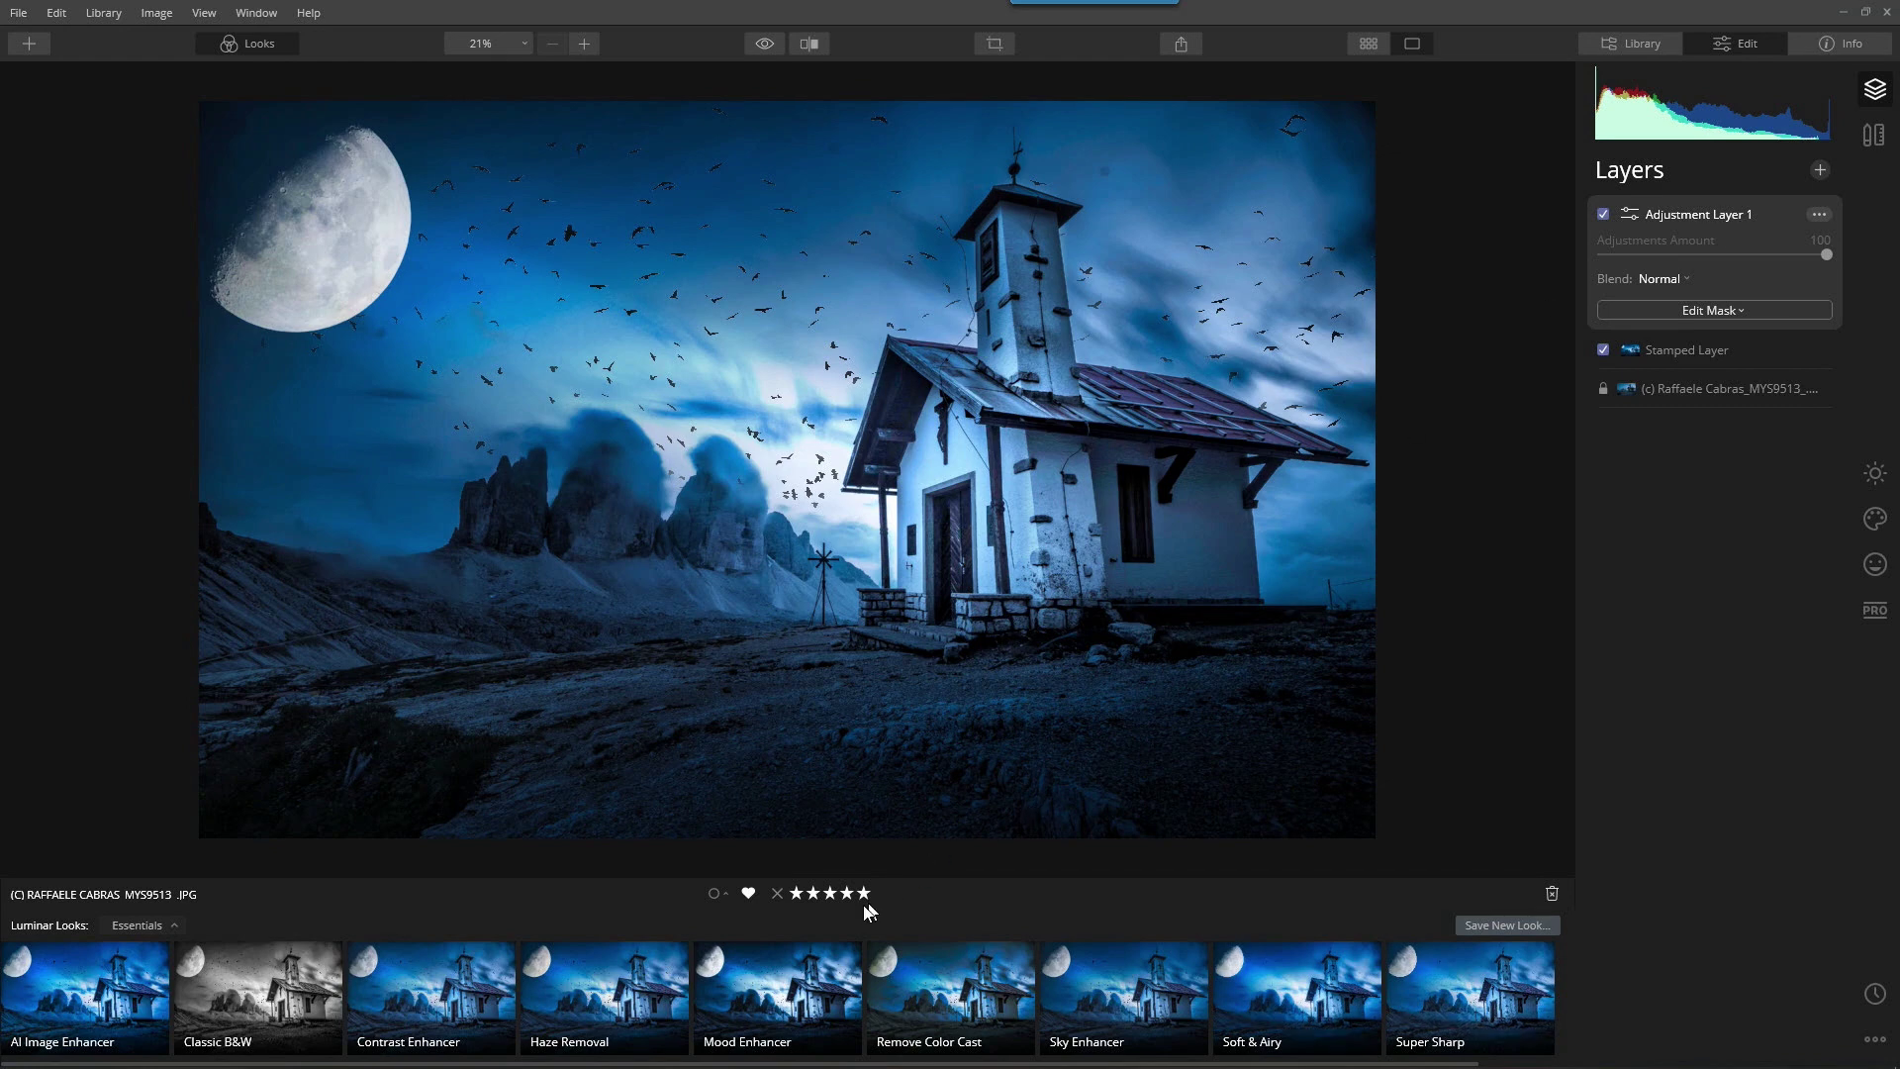
{"action": "left_click", "coordinate": [785, 972]}
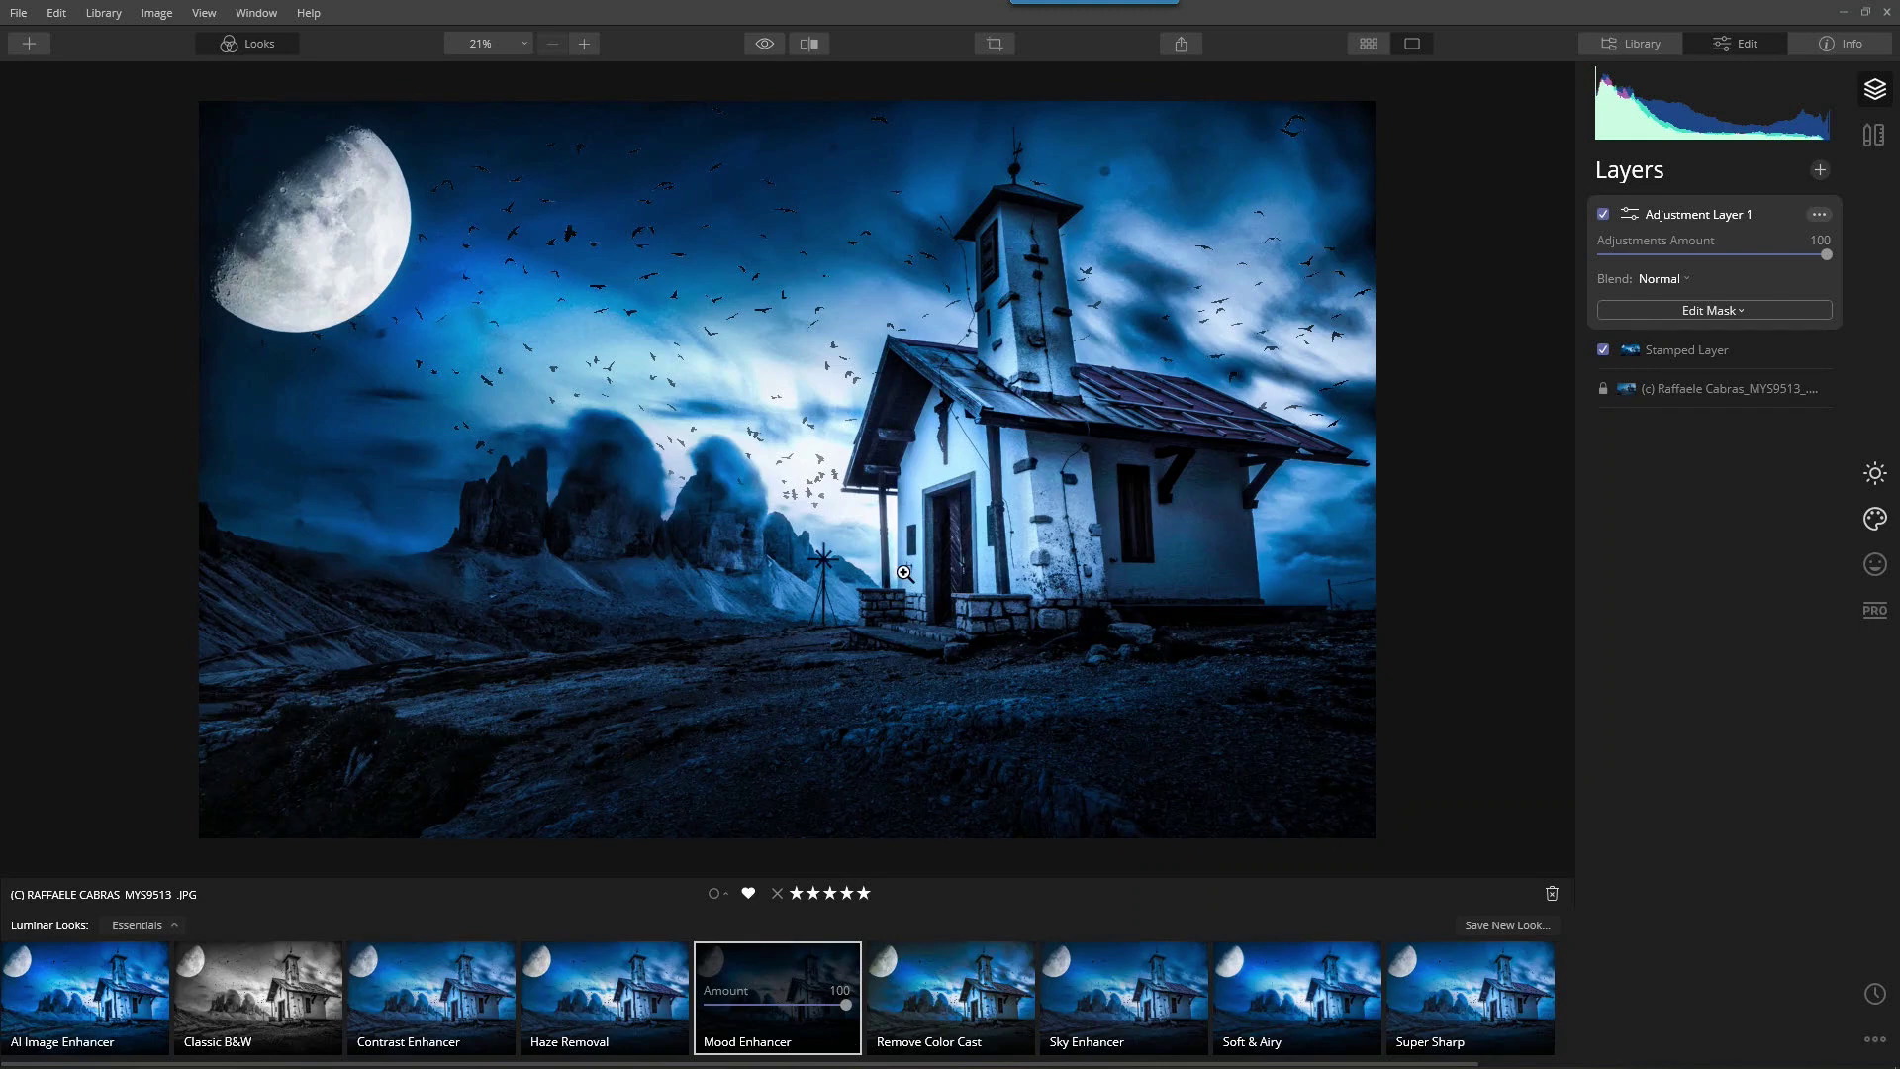
- Compare the photo with the Mood Enhancer adjustment layer hidden and shown
{"action": "left_click", "coordinate": [1603, 214]}
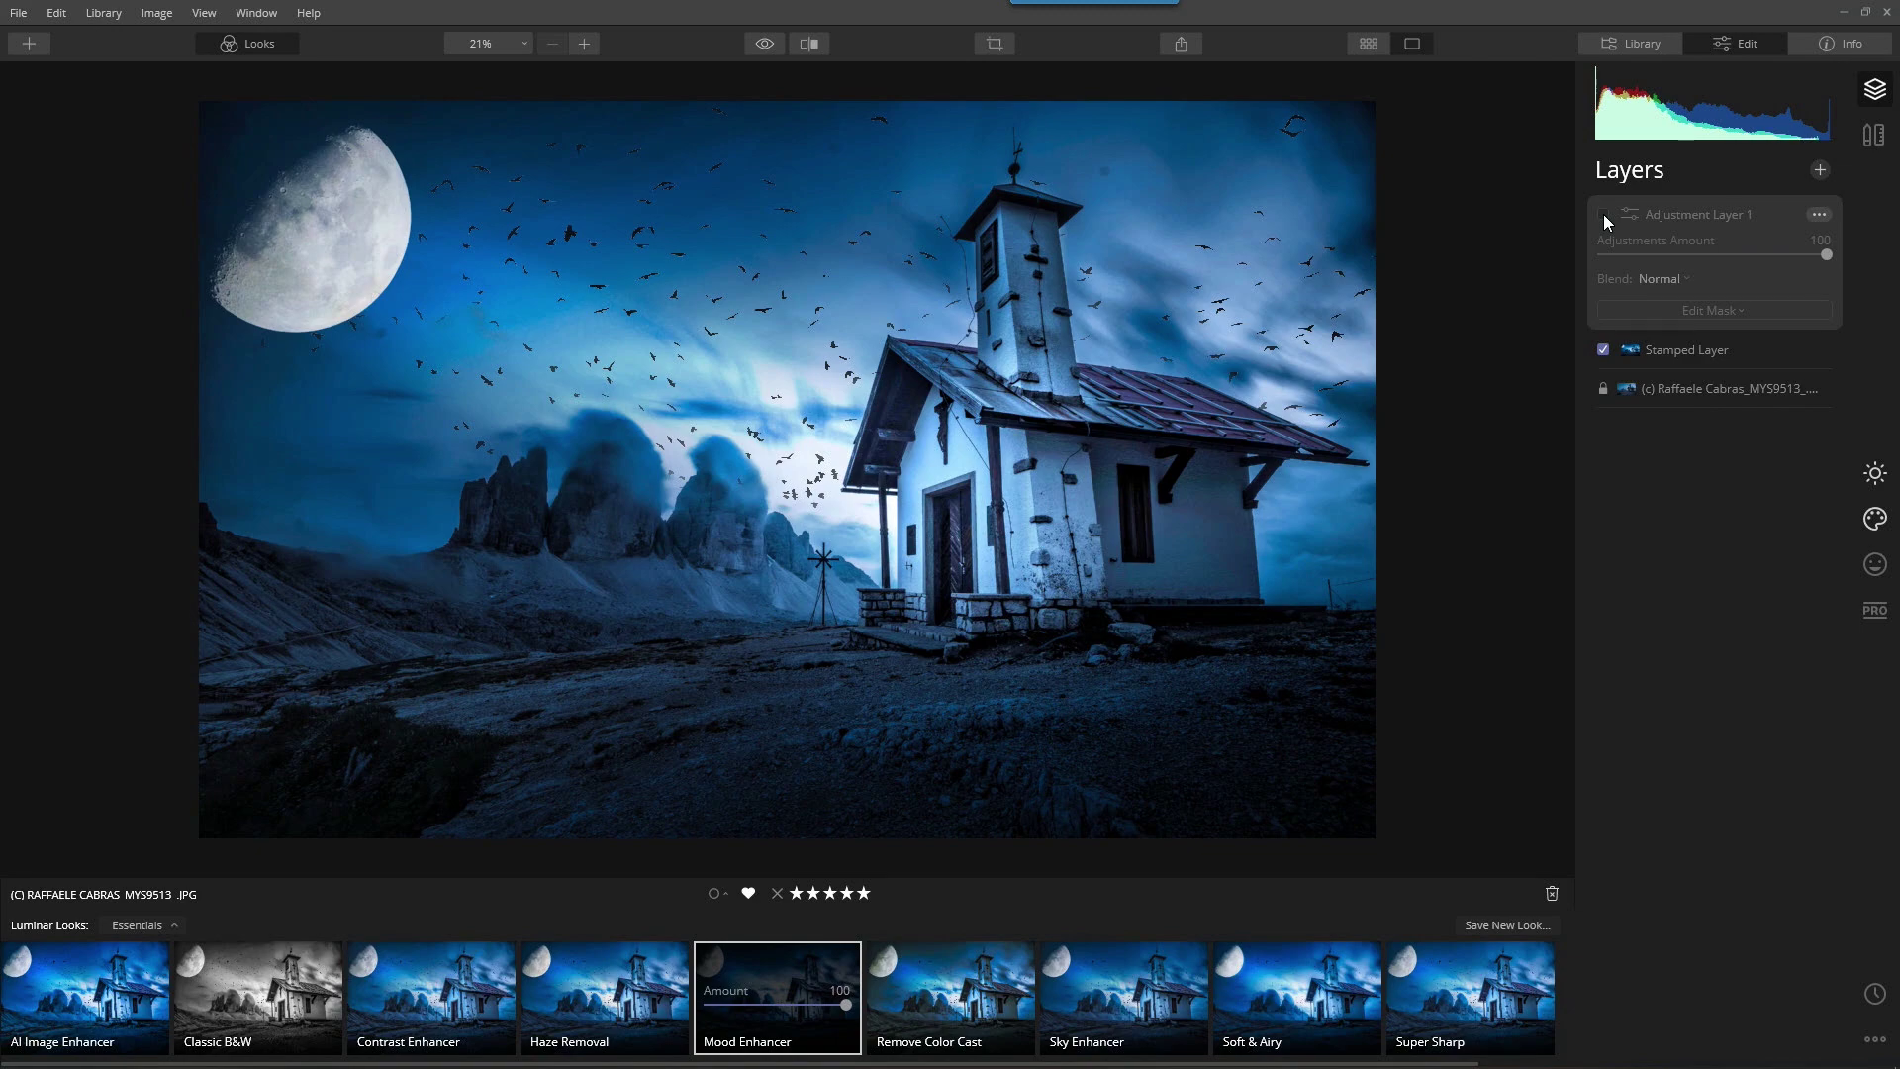
{"action": "left_click", "coordinate": [1603, 214]}
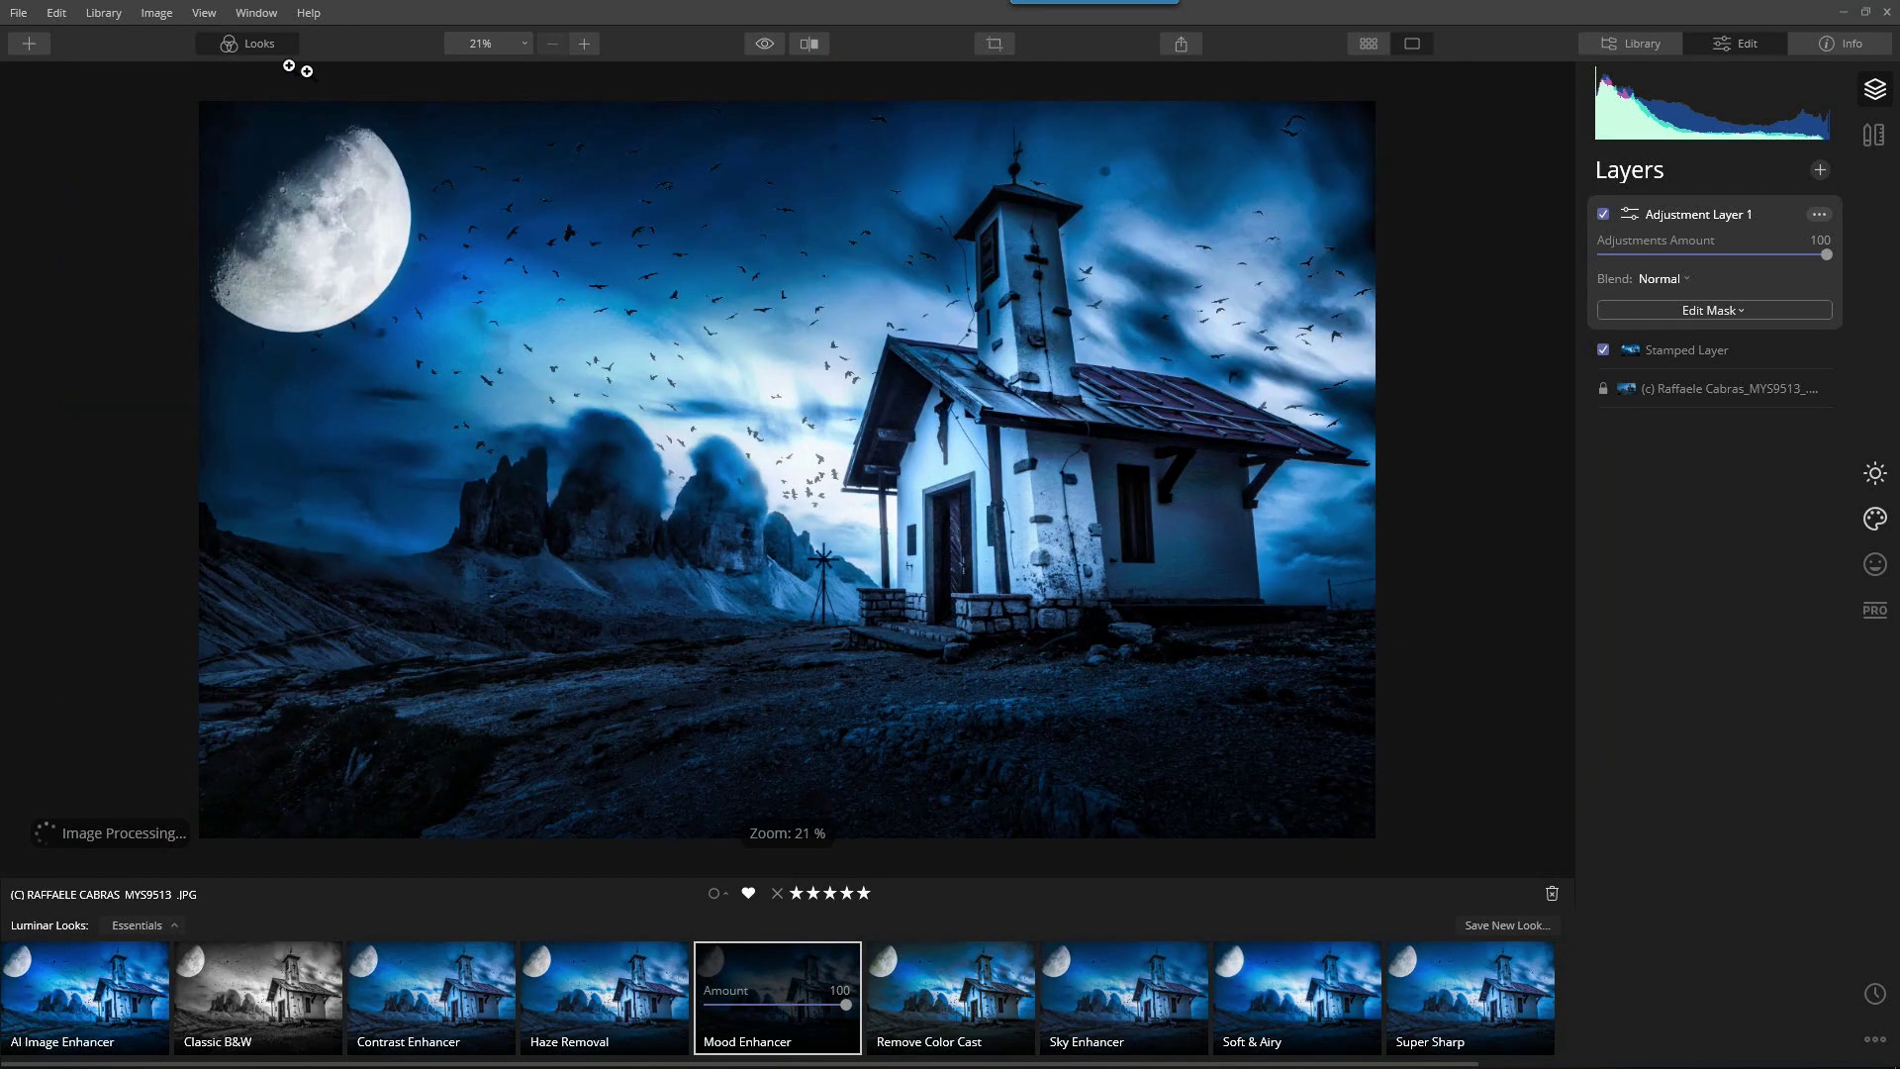
{"action": "left_click", "coordinate": [262, 43]}
{"action": "left_click", "coordinate": [260, 43]}
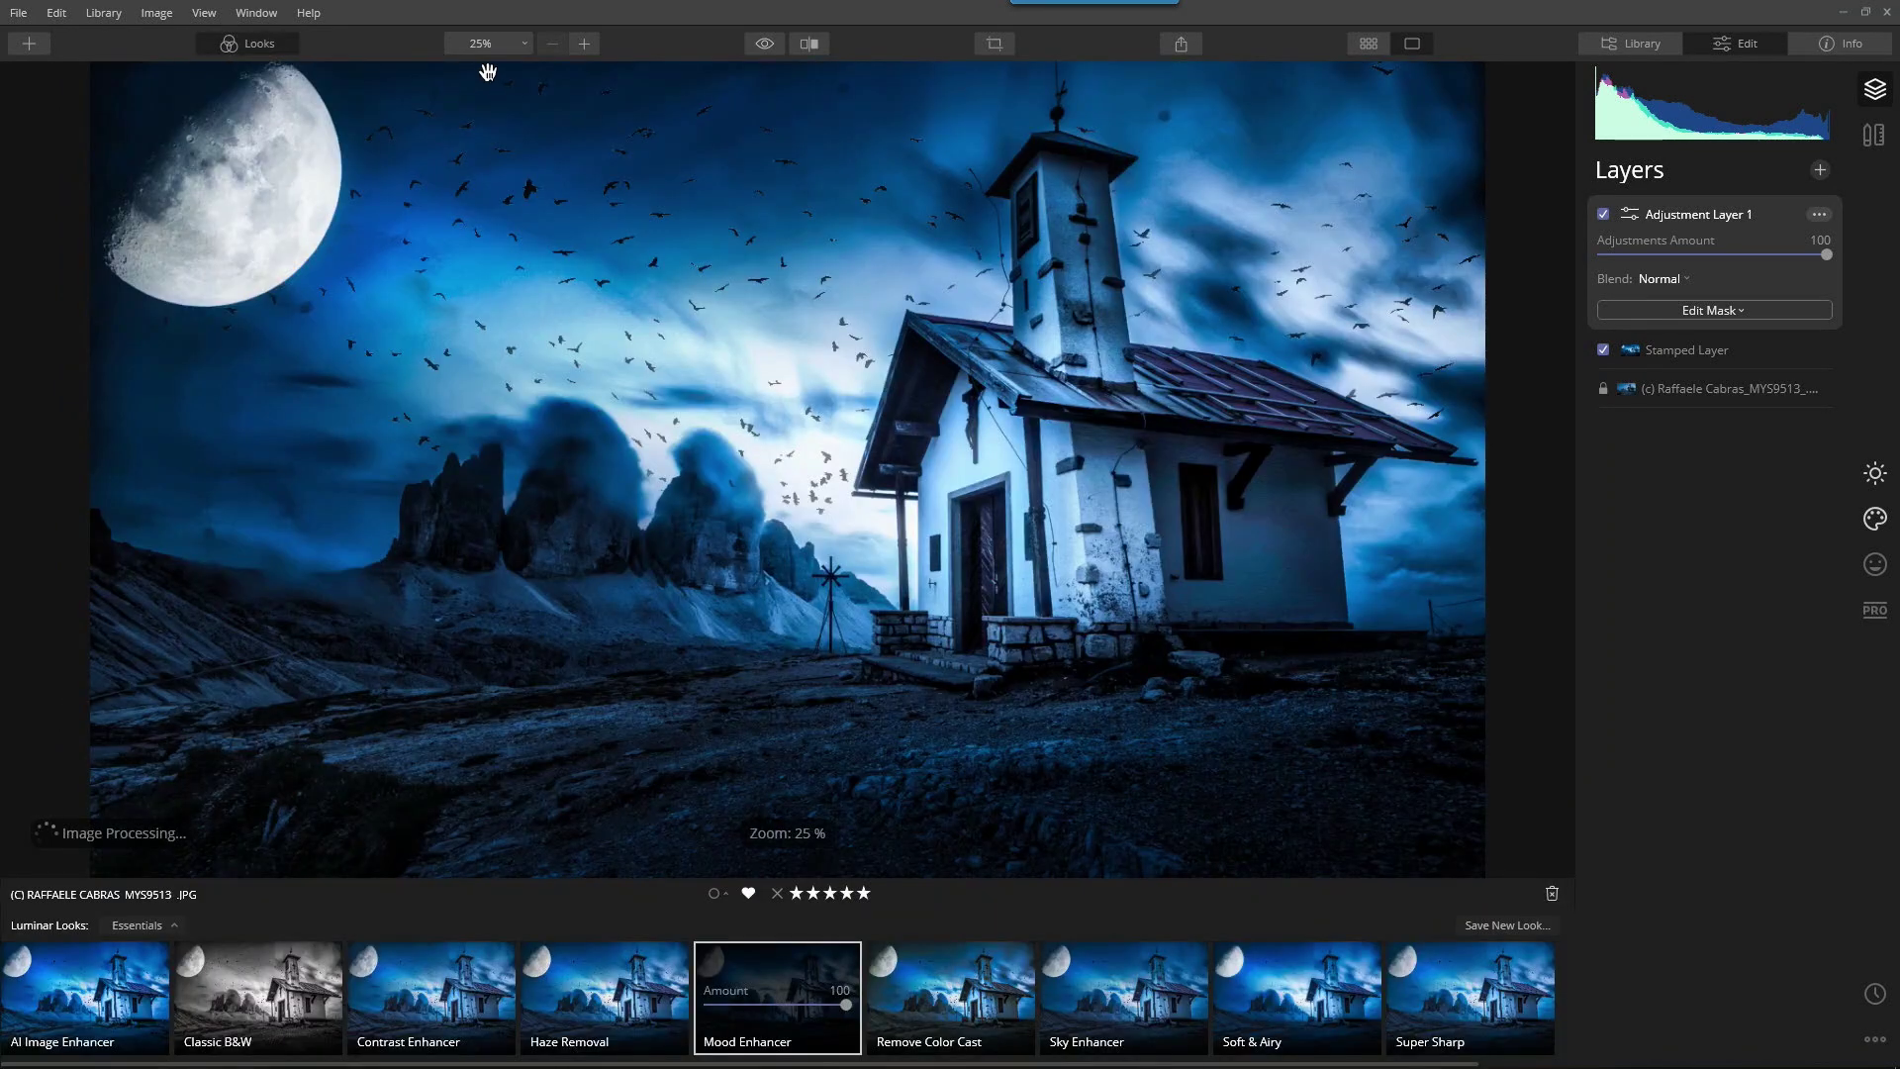
- Fit the photo in the view without the Looks strip and side panel, and compare it with the unedited original
{"action": "left_click", "coordinate": [243, 43]}
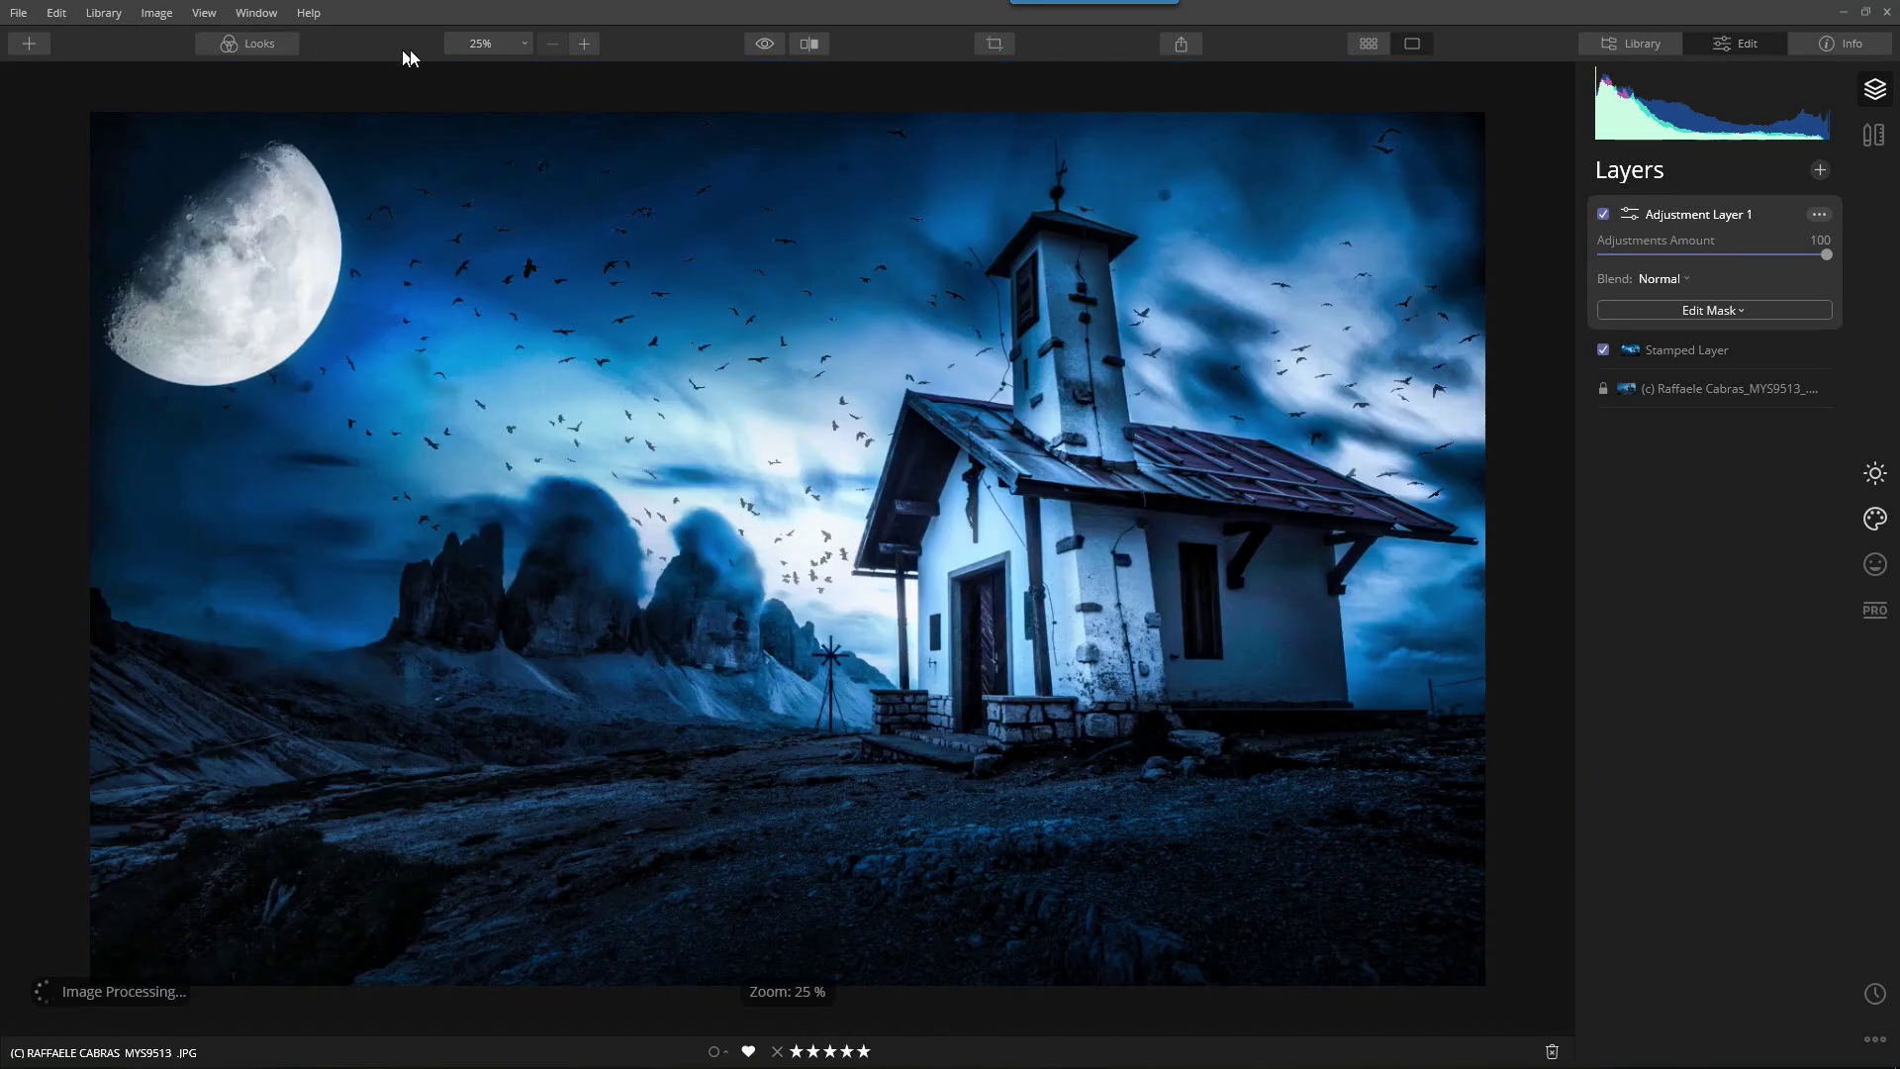
{"action": "left_click", "coordinate": [467, 41]}
{"action": "left_click", "coordinate": [502, 59]}
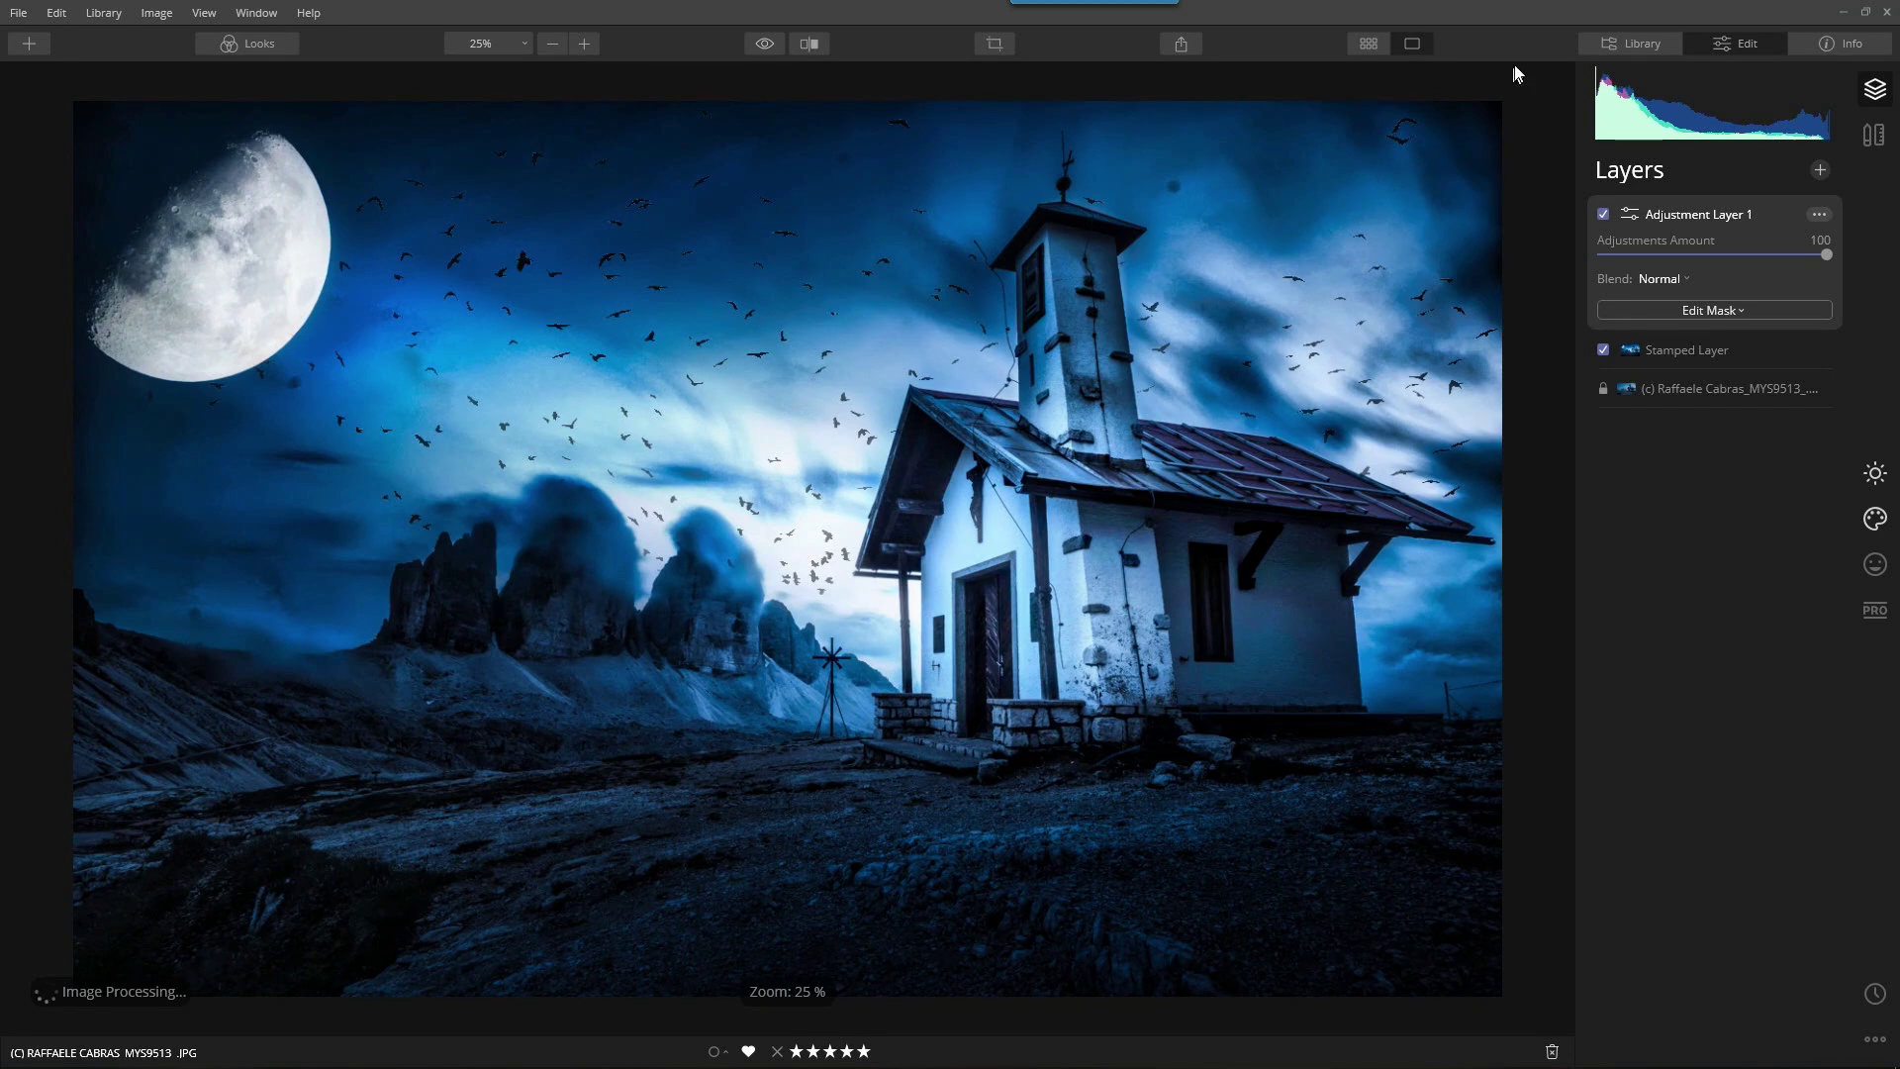
{"action": "left_click", "coordinate": [1731, 40]}
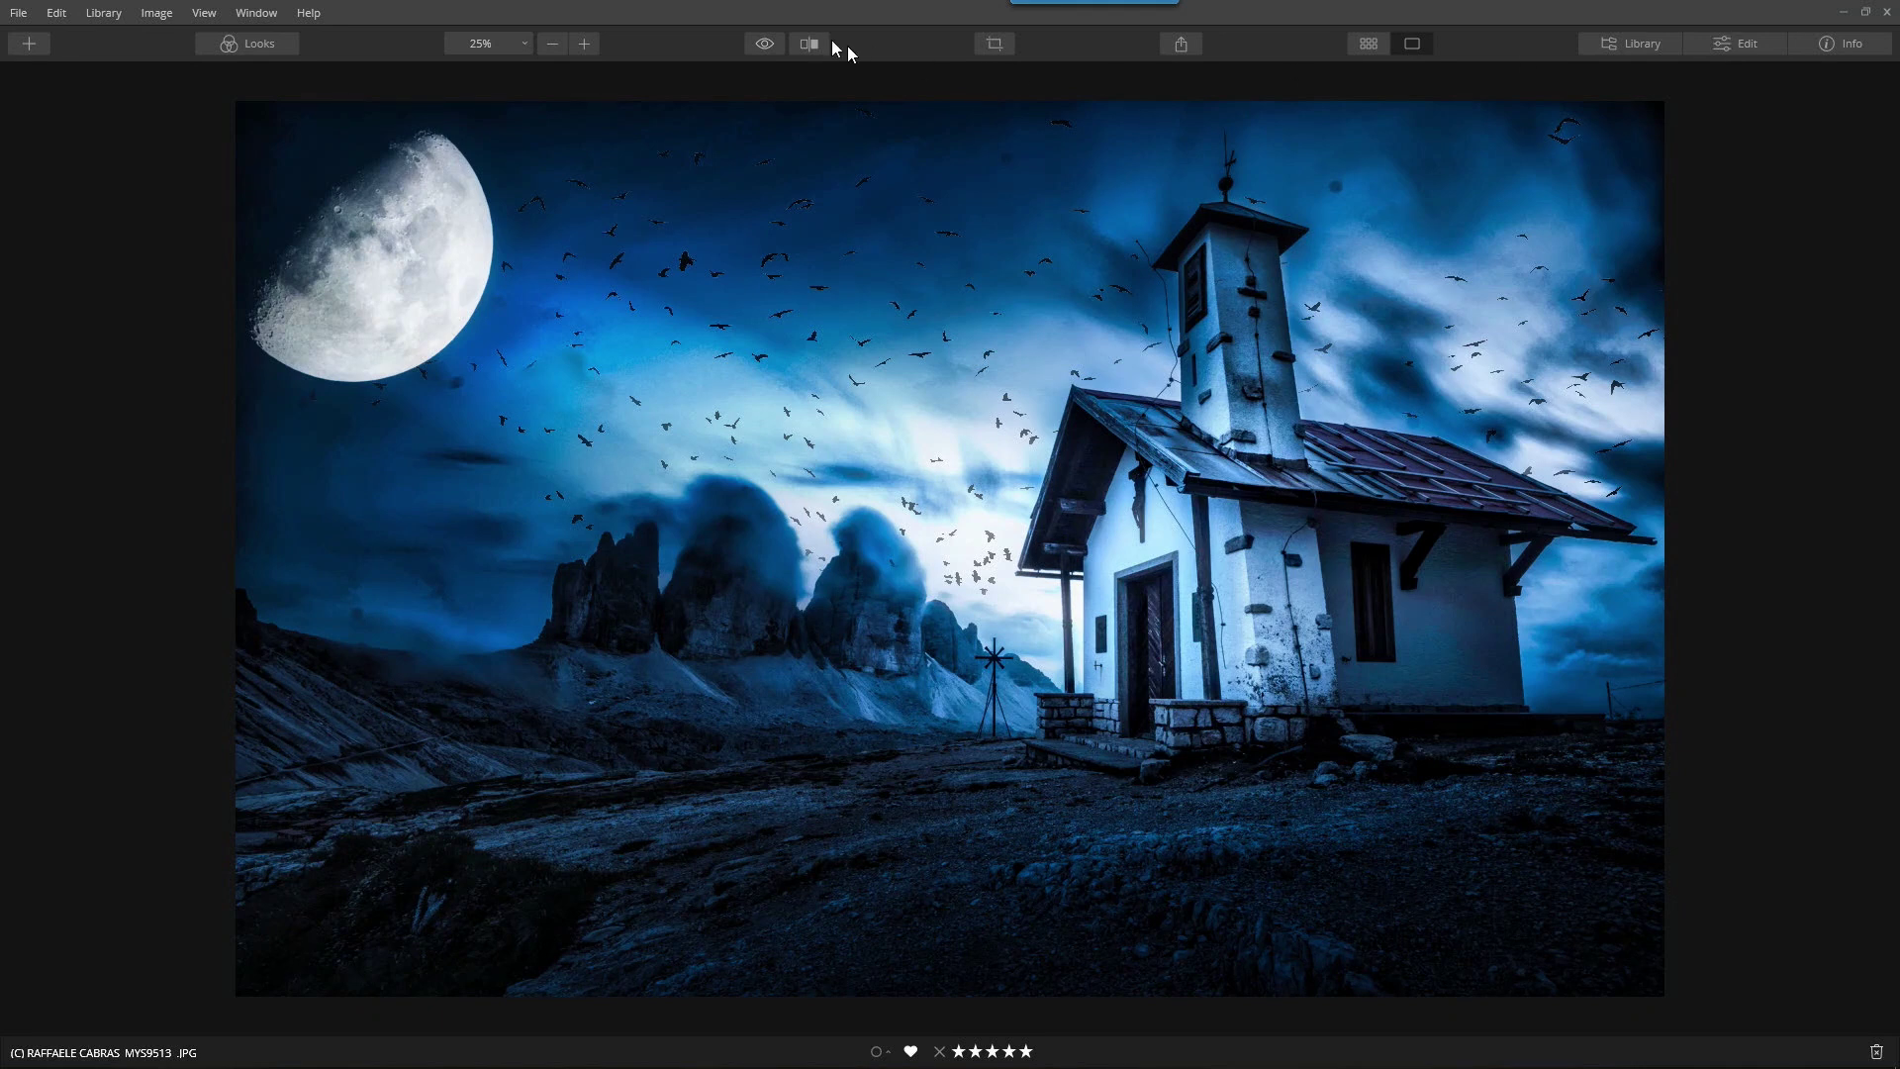
{"action": "left_click", "coordinate": [764, 45]}
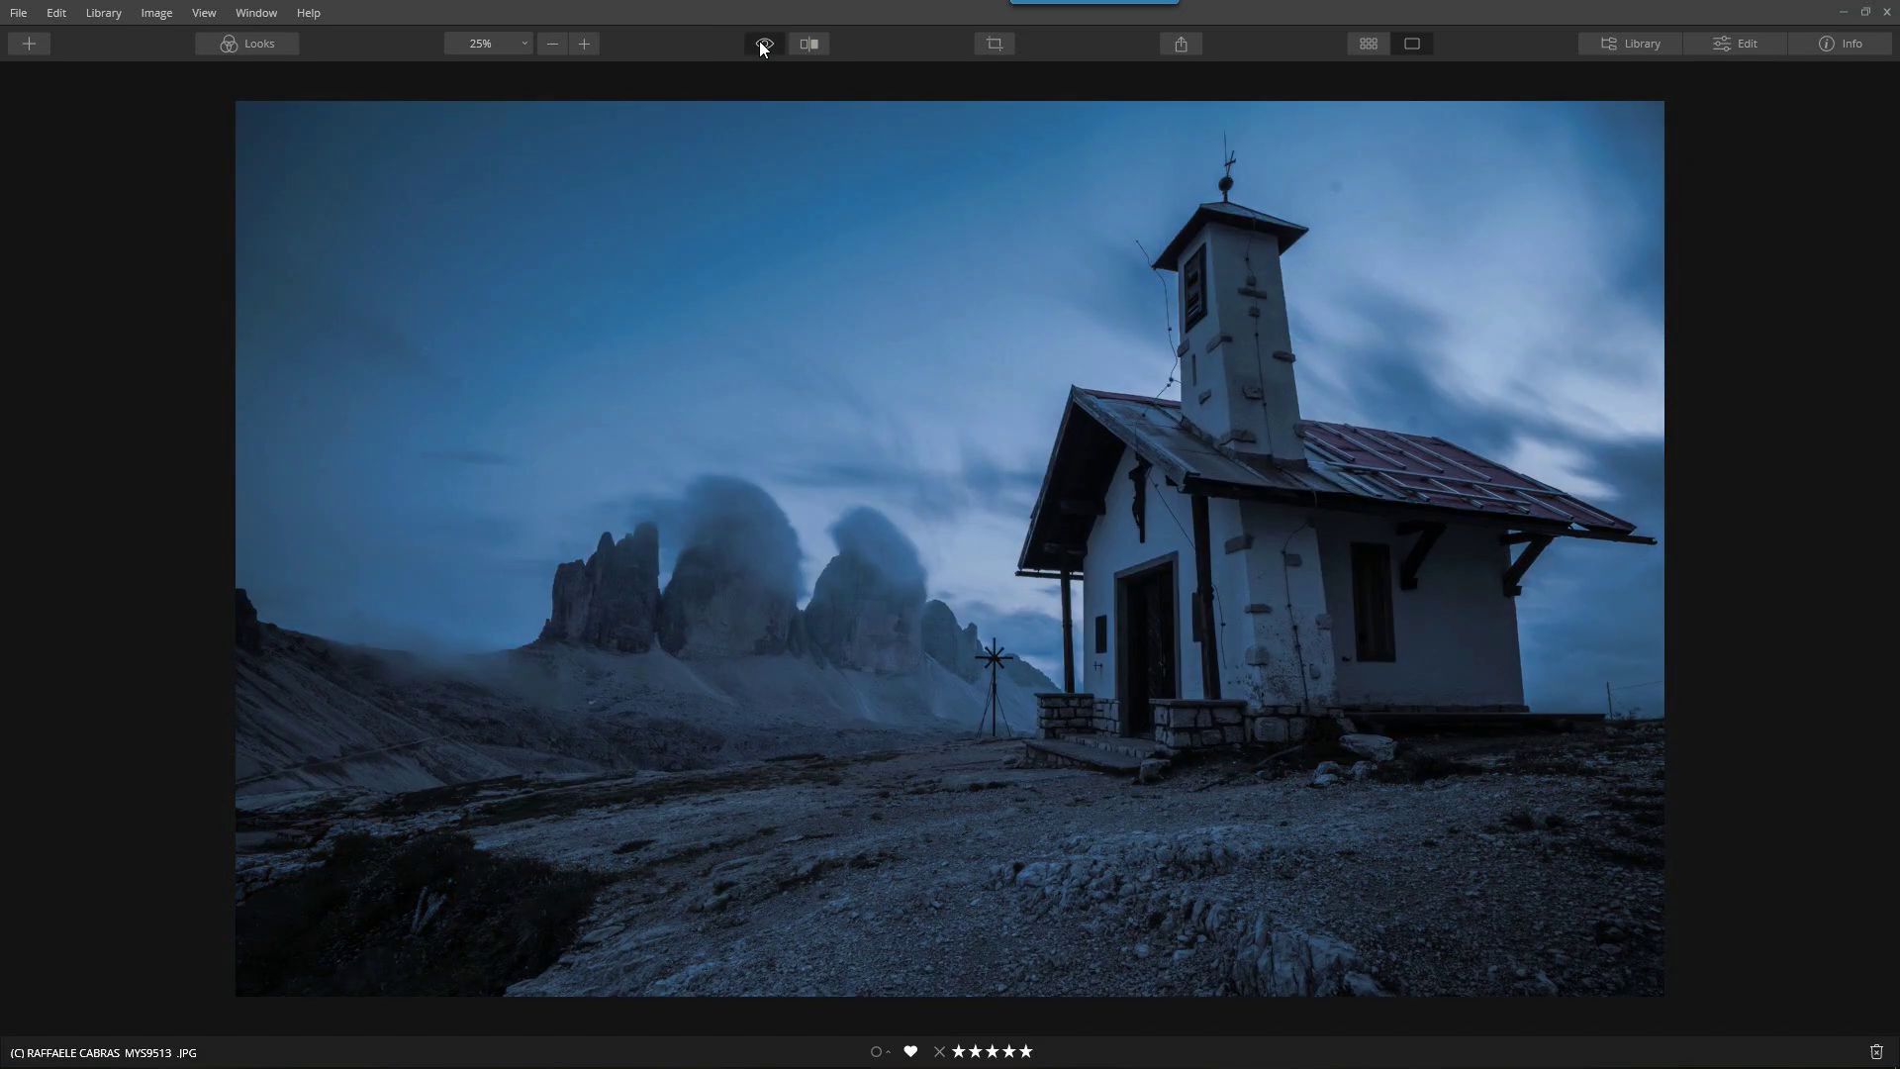
{"action": "left_click", "coordinate": [764, 45]}
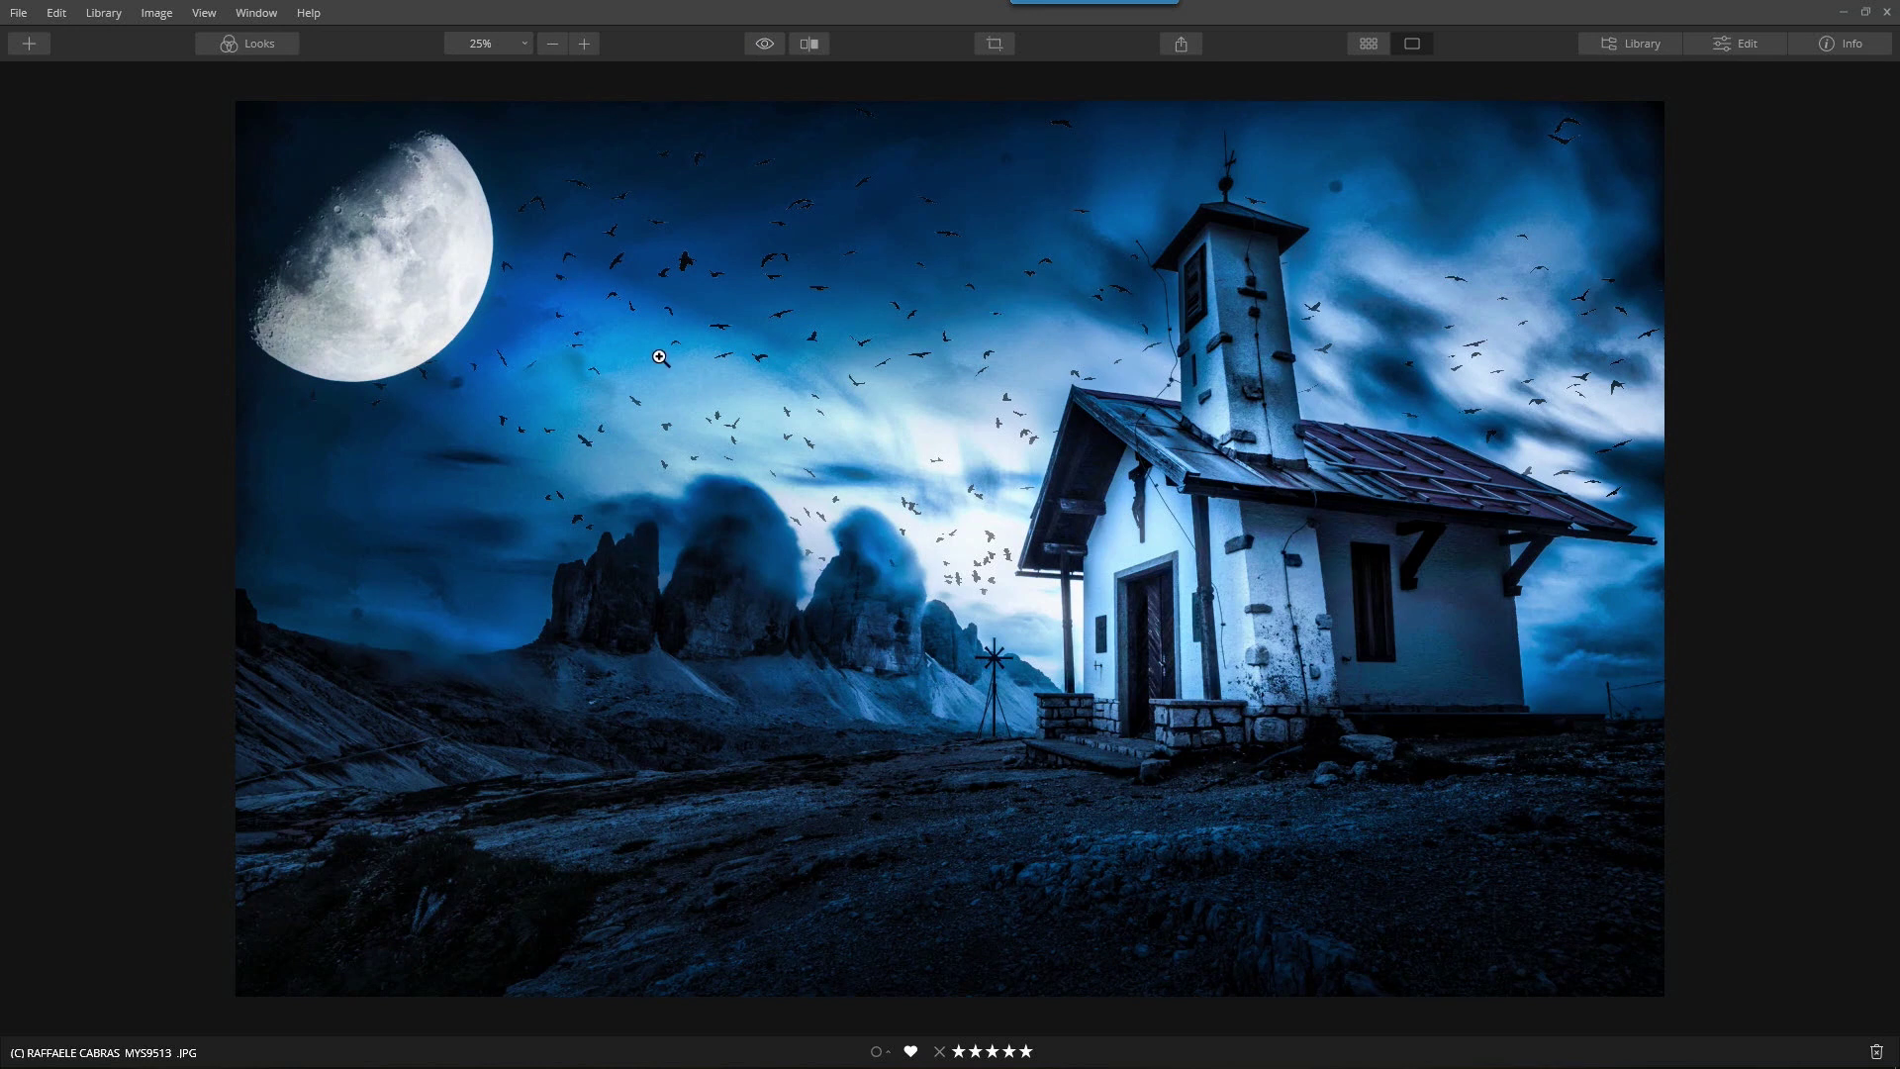
{"action": "left_click", "coordinate": [1744, 55]}
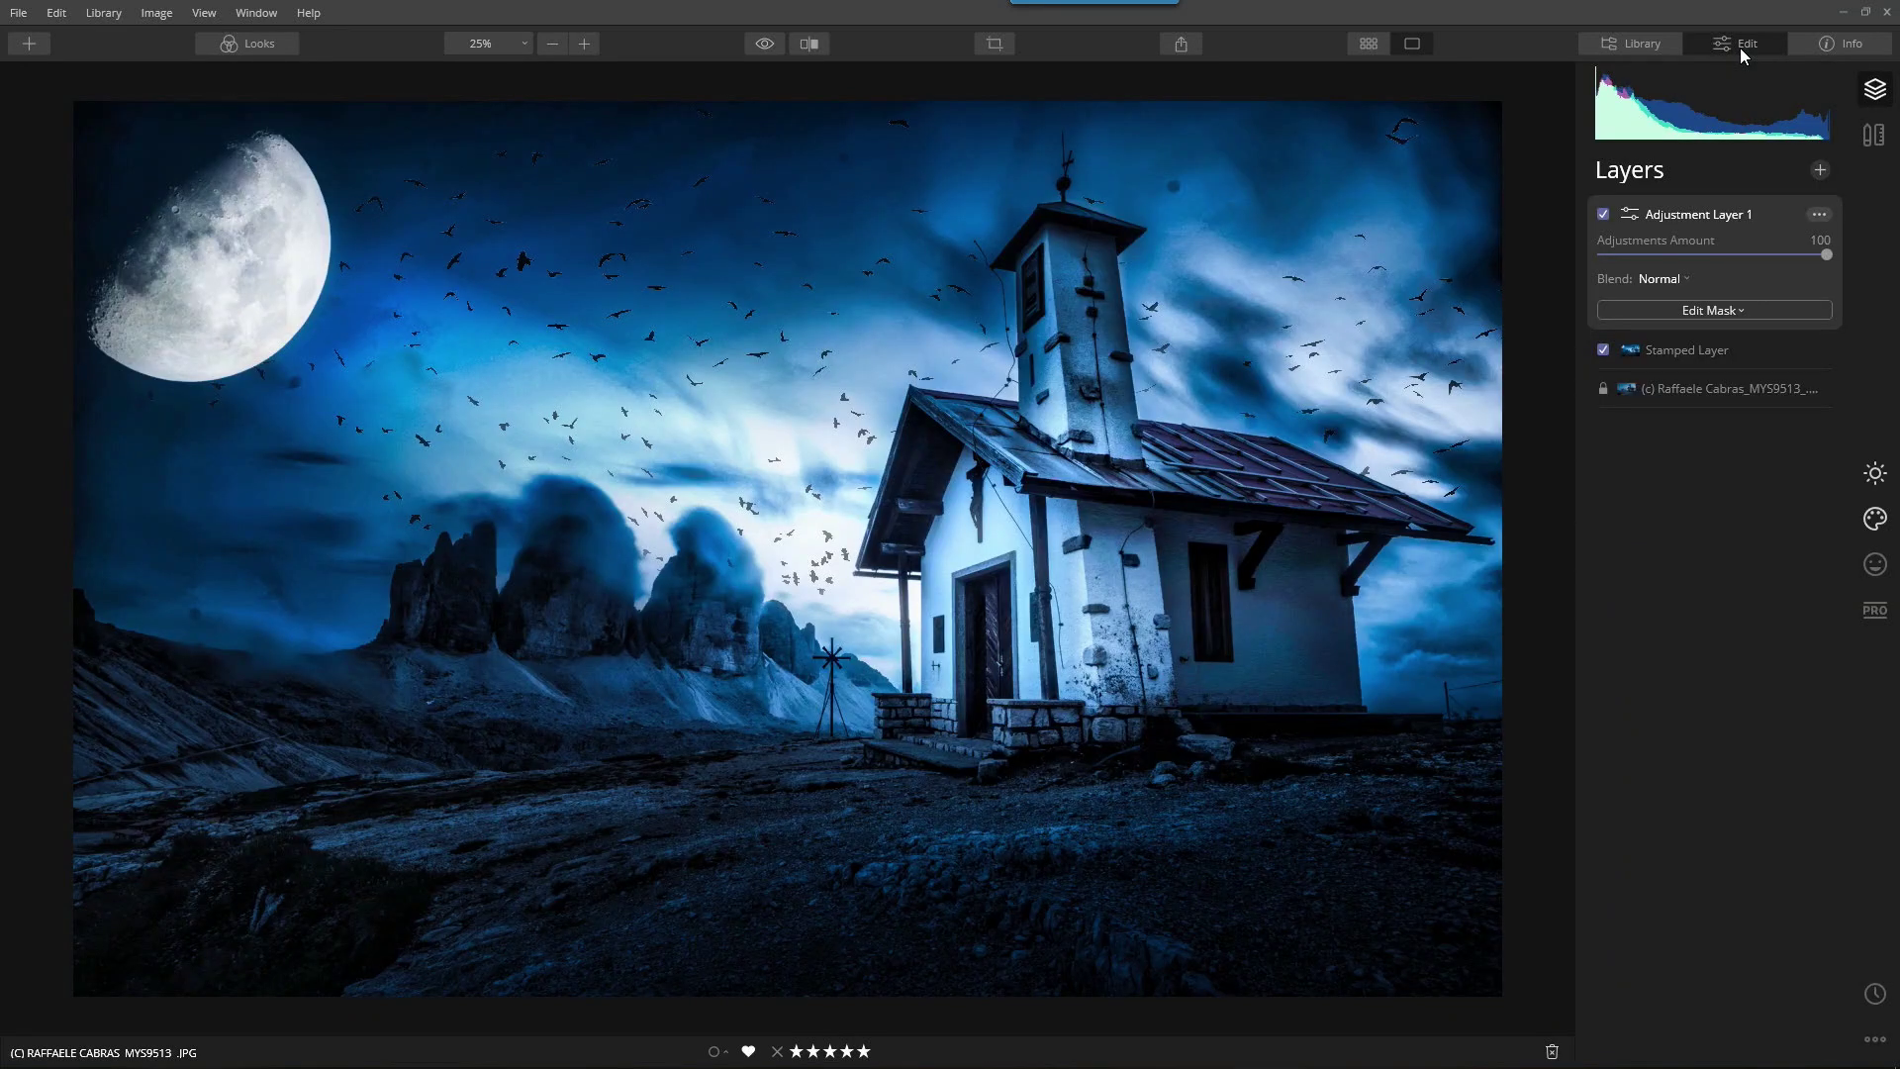
- Check the effect of Adjustment Layer 1 and the stamped layer by toggling their visibility, and leave both layers hidden
{"action": "left_click", "coordinate": [1603, 215]}
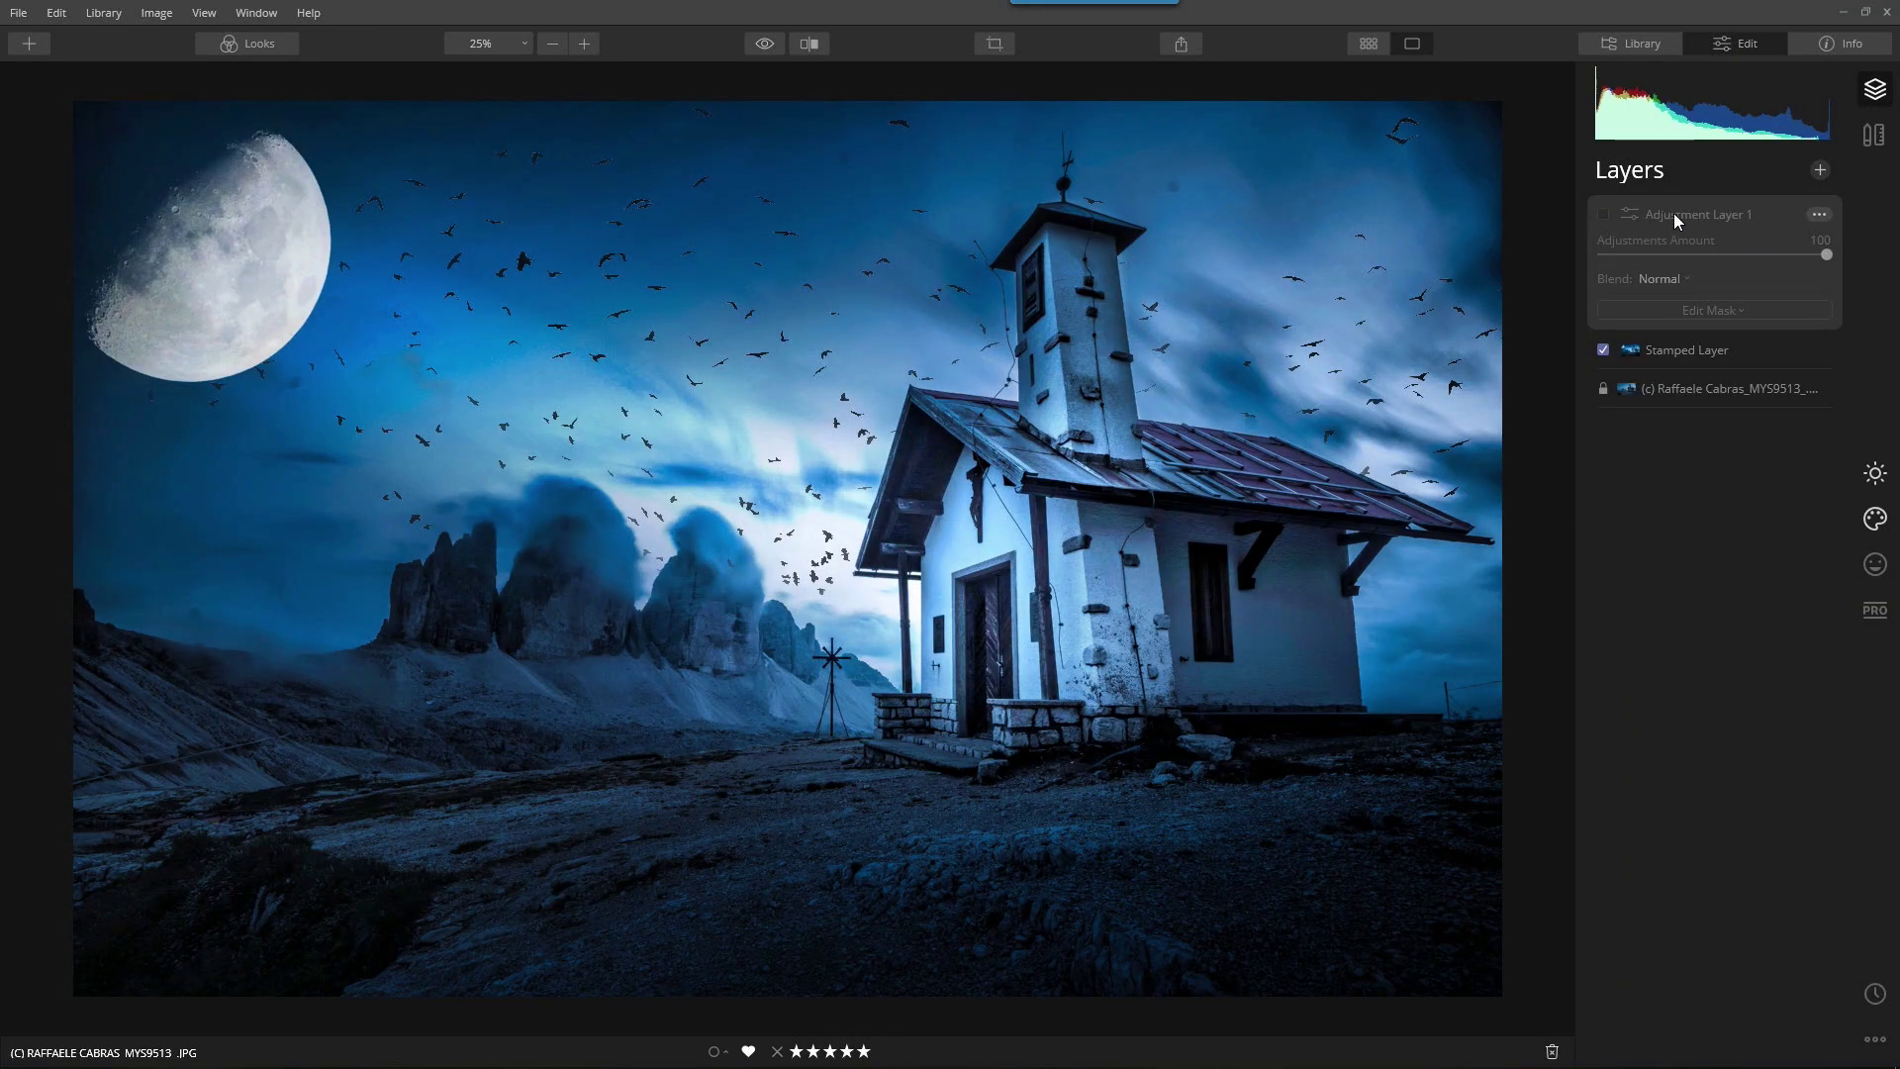
{"action": "left_click", "coordinate": [1604, 215]}
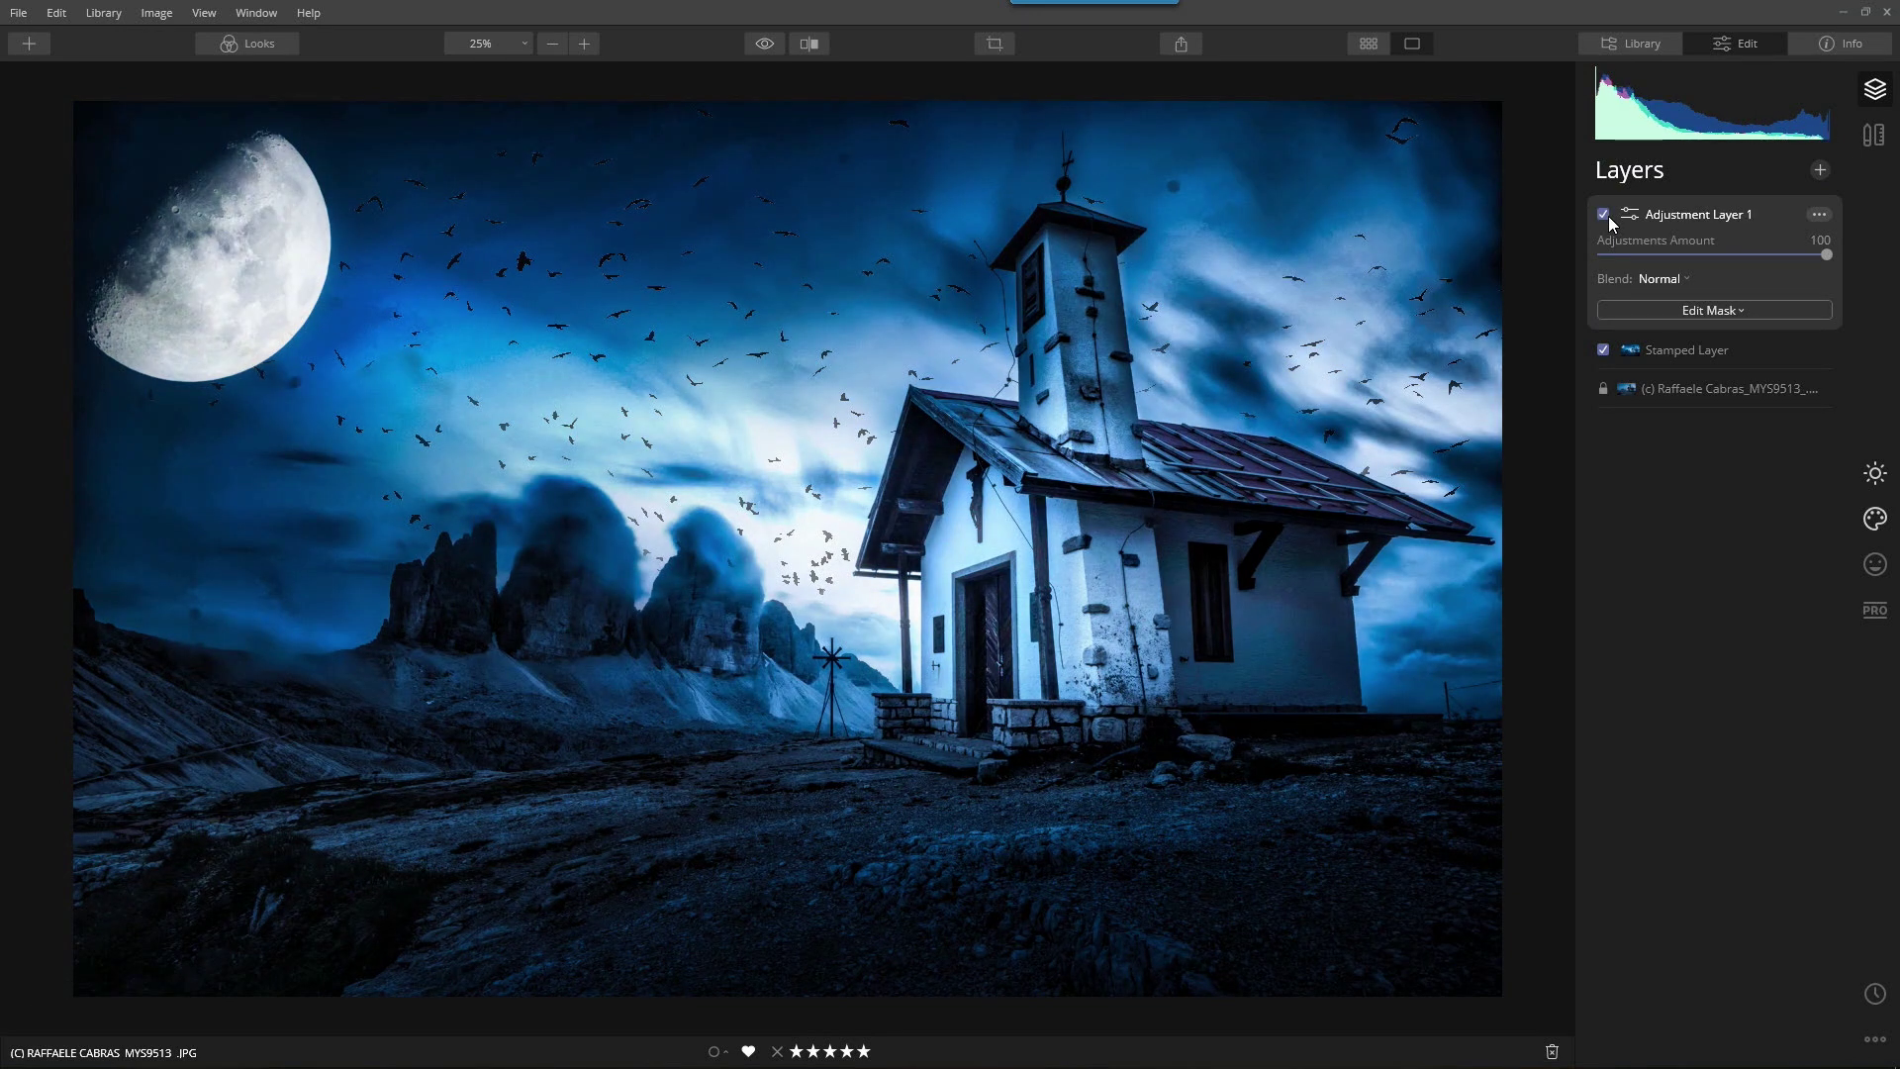
{"action": "left_click", "coordinate": [1690, 352]}
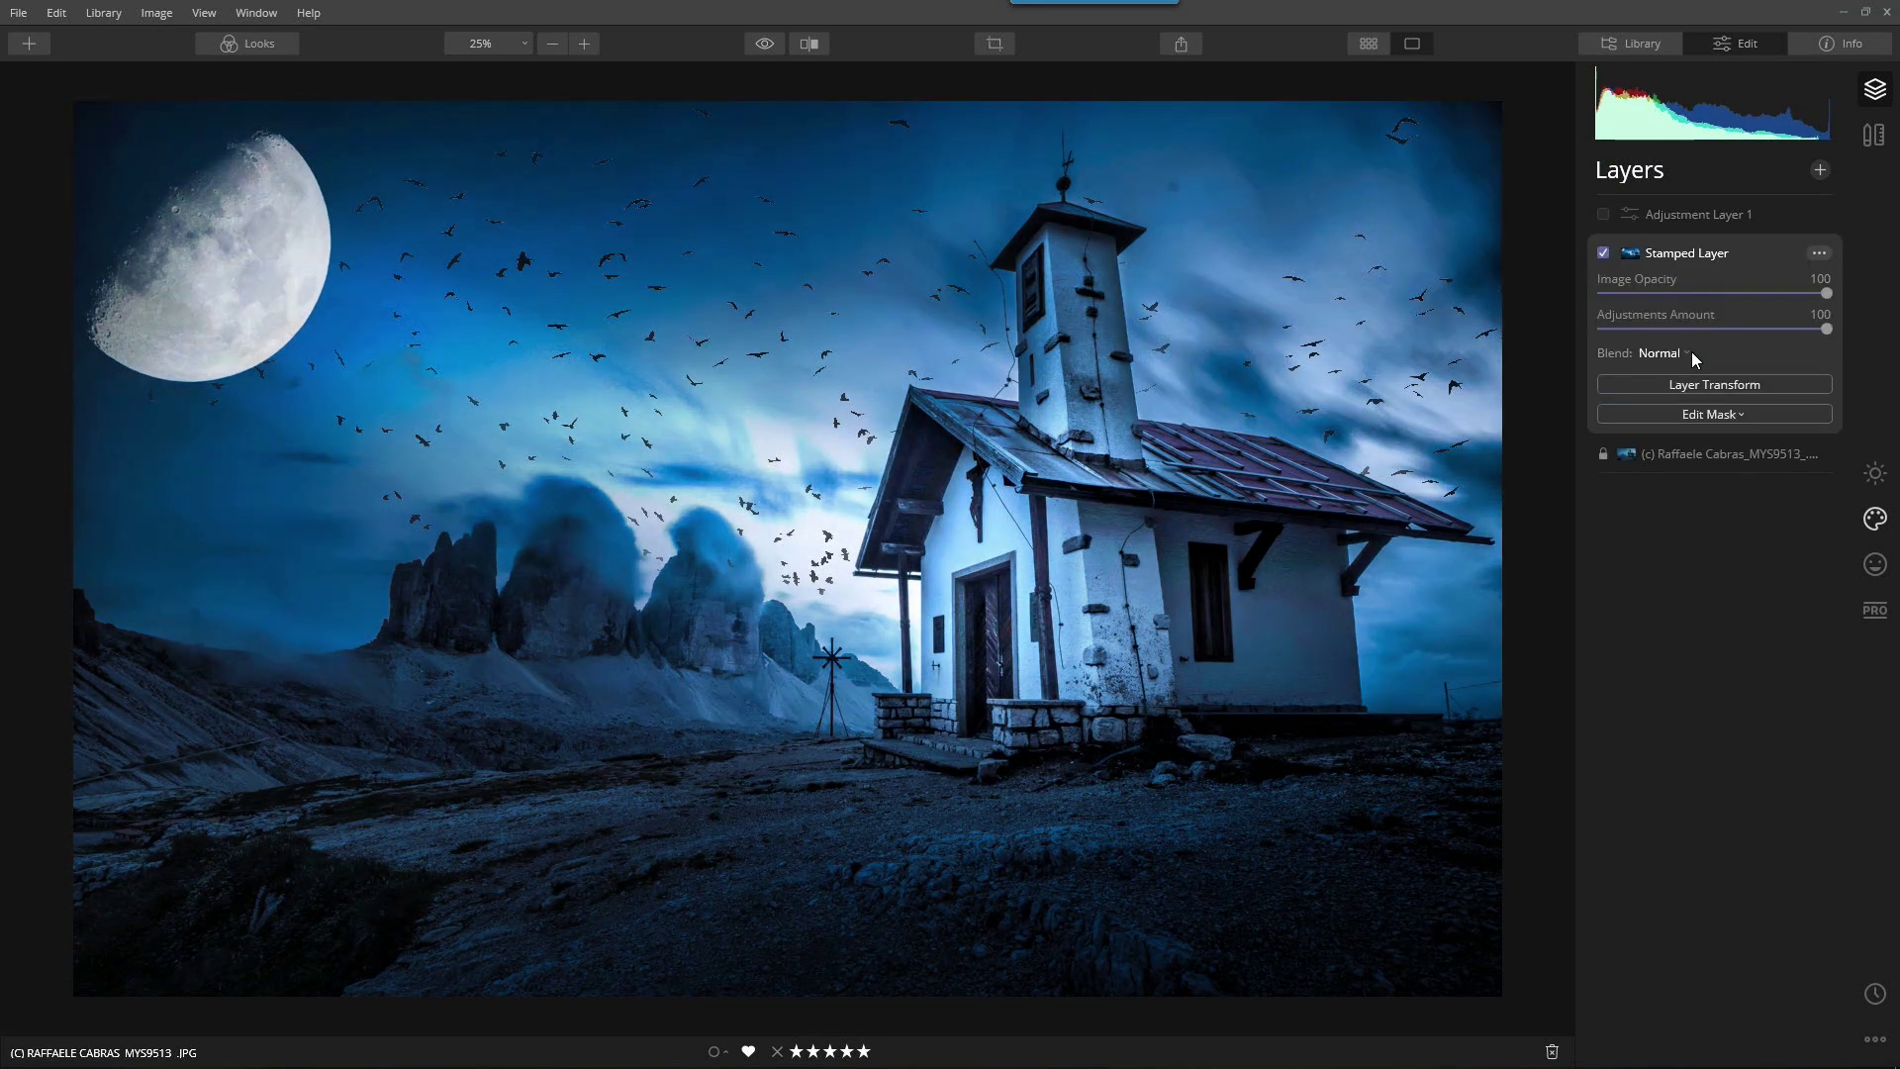
{"action": "left_click", "coordinate": [1607, 257]}
{"action": "left_click", "coordinate": [1606, 257]}
- Select the base photo layer, check its Dodge & Burn effect off and on, and reopen the Dodge & Burn painting
{"action": "left_click", "coordinate": [1699, 456]}
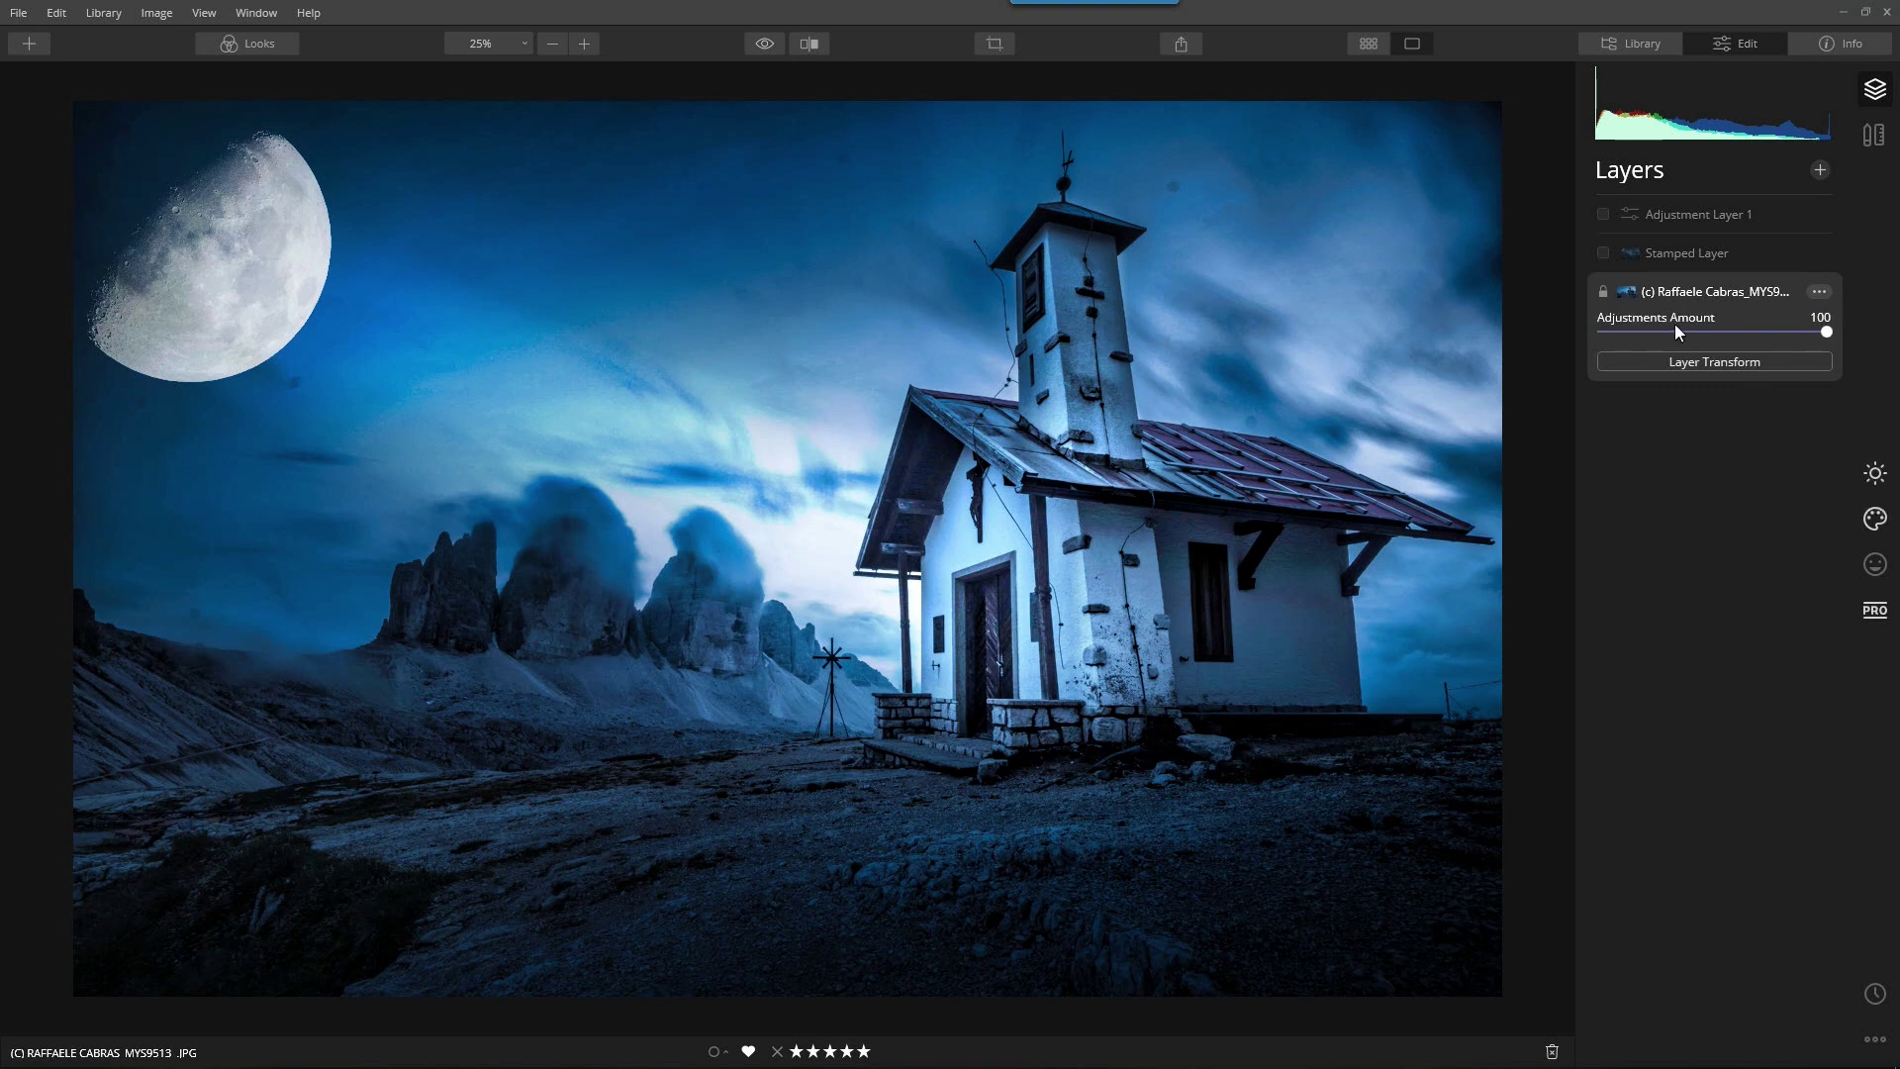
{"action": "left_click", "coordinate": [1880, 569]}
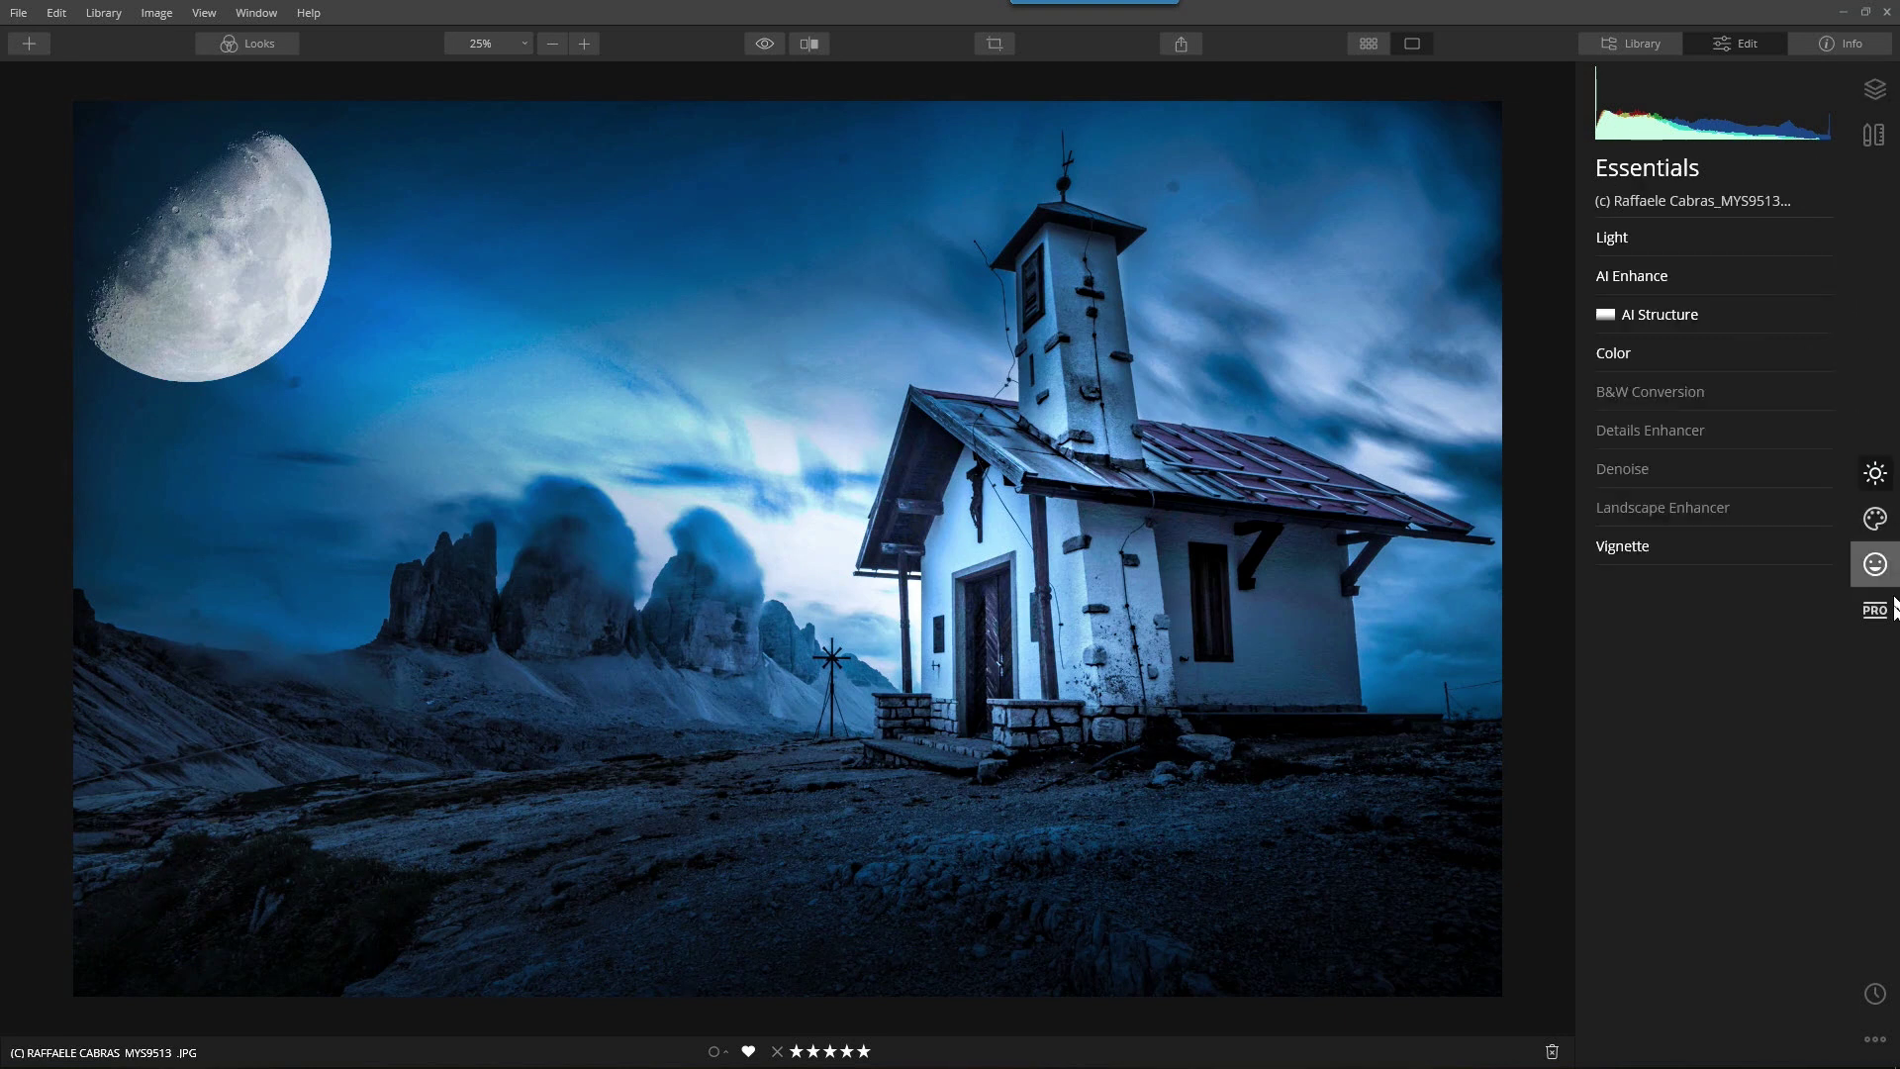
{"action": "left_click", "coordinate": [1876, 618]}
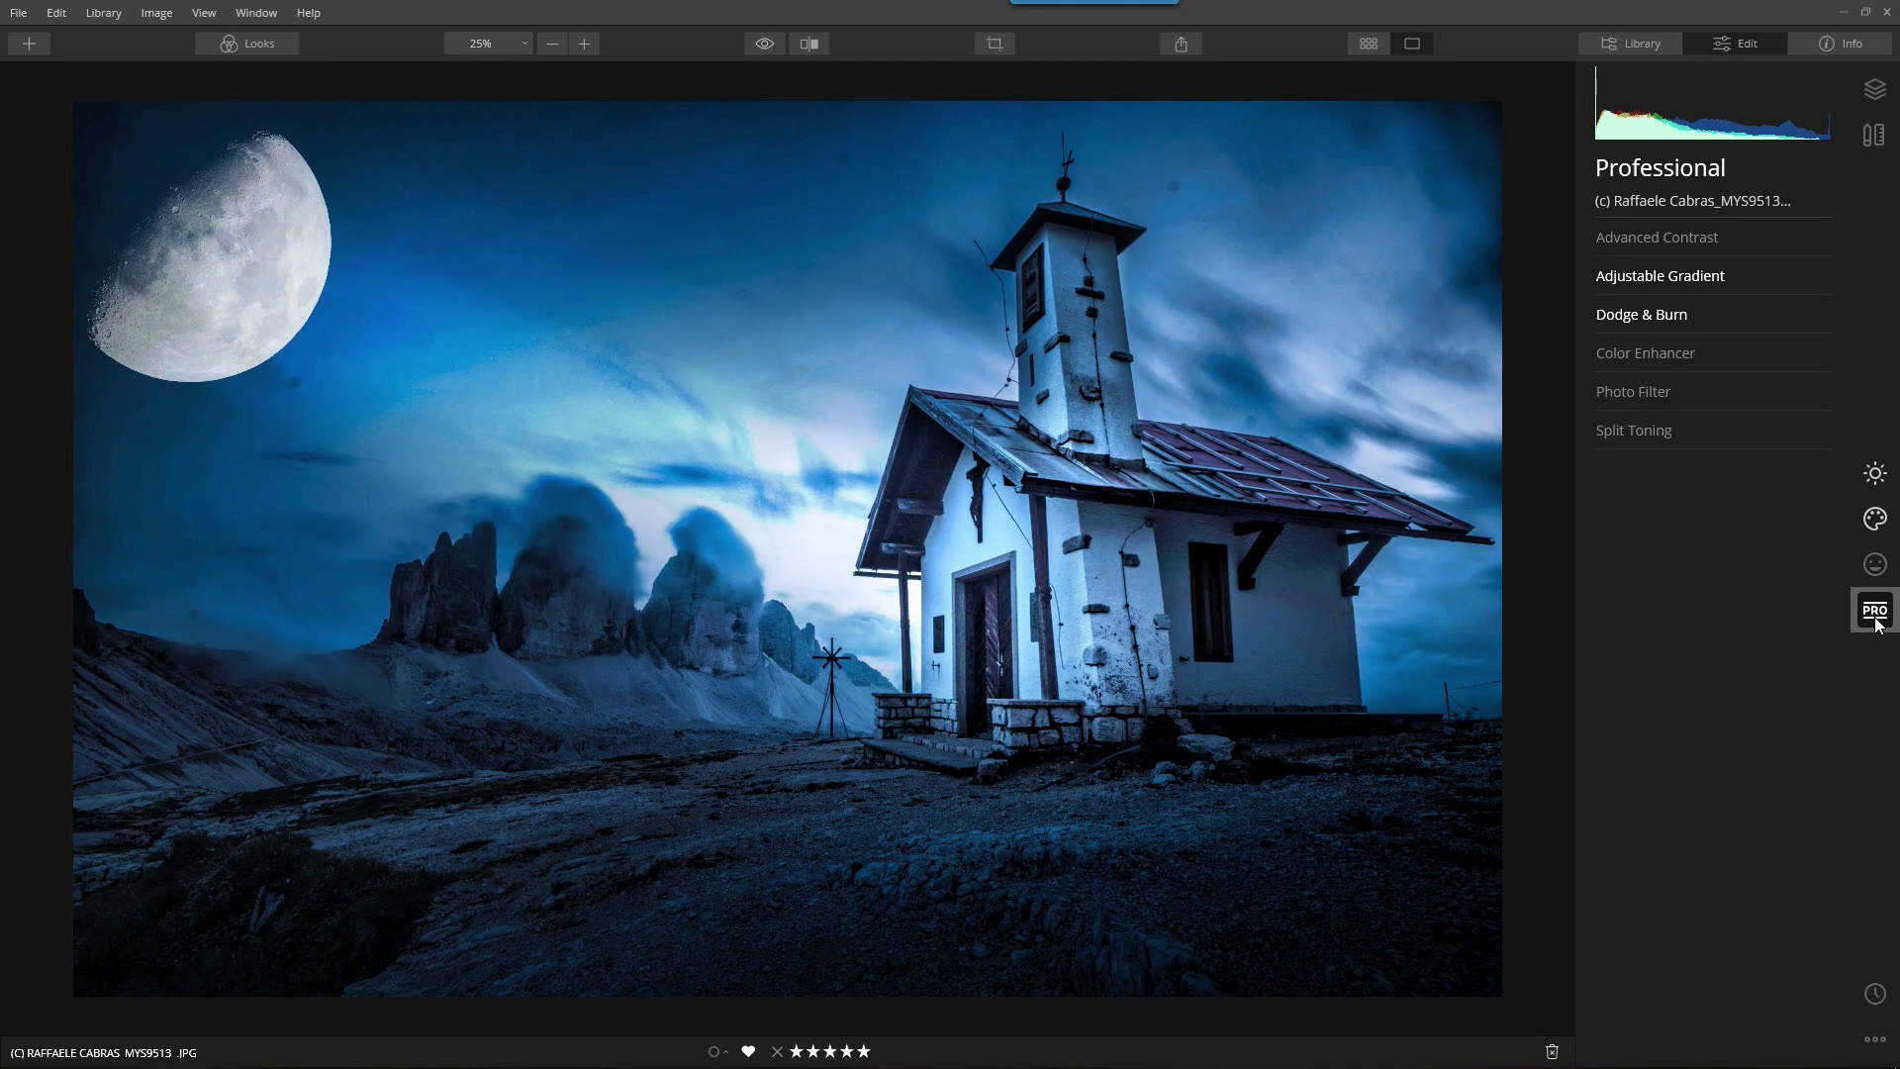
{"action": "left_click", "coordinate": [1647, 316]}
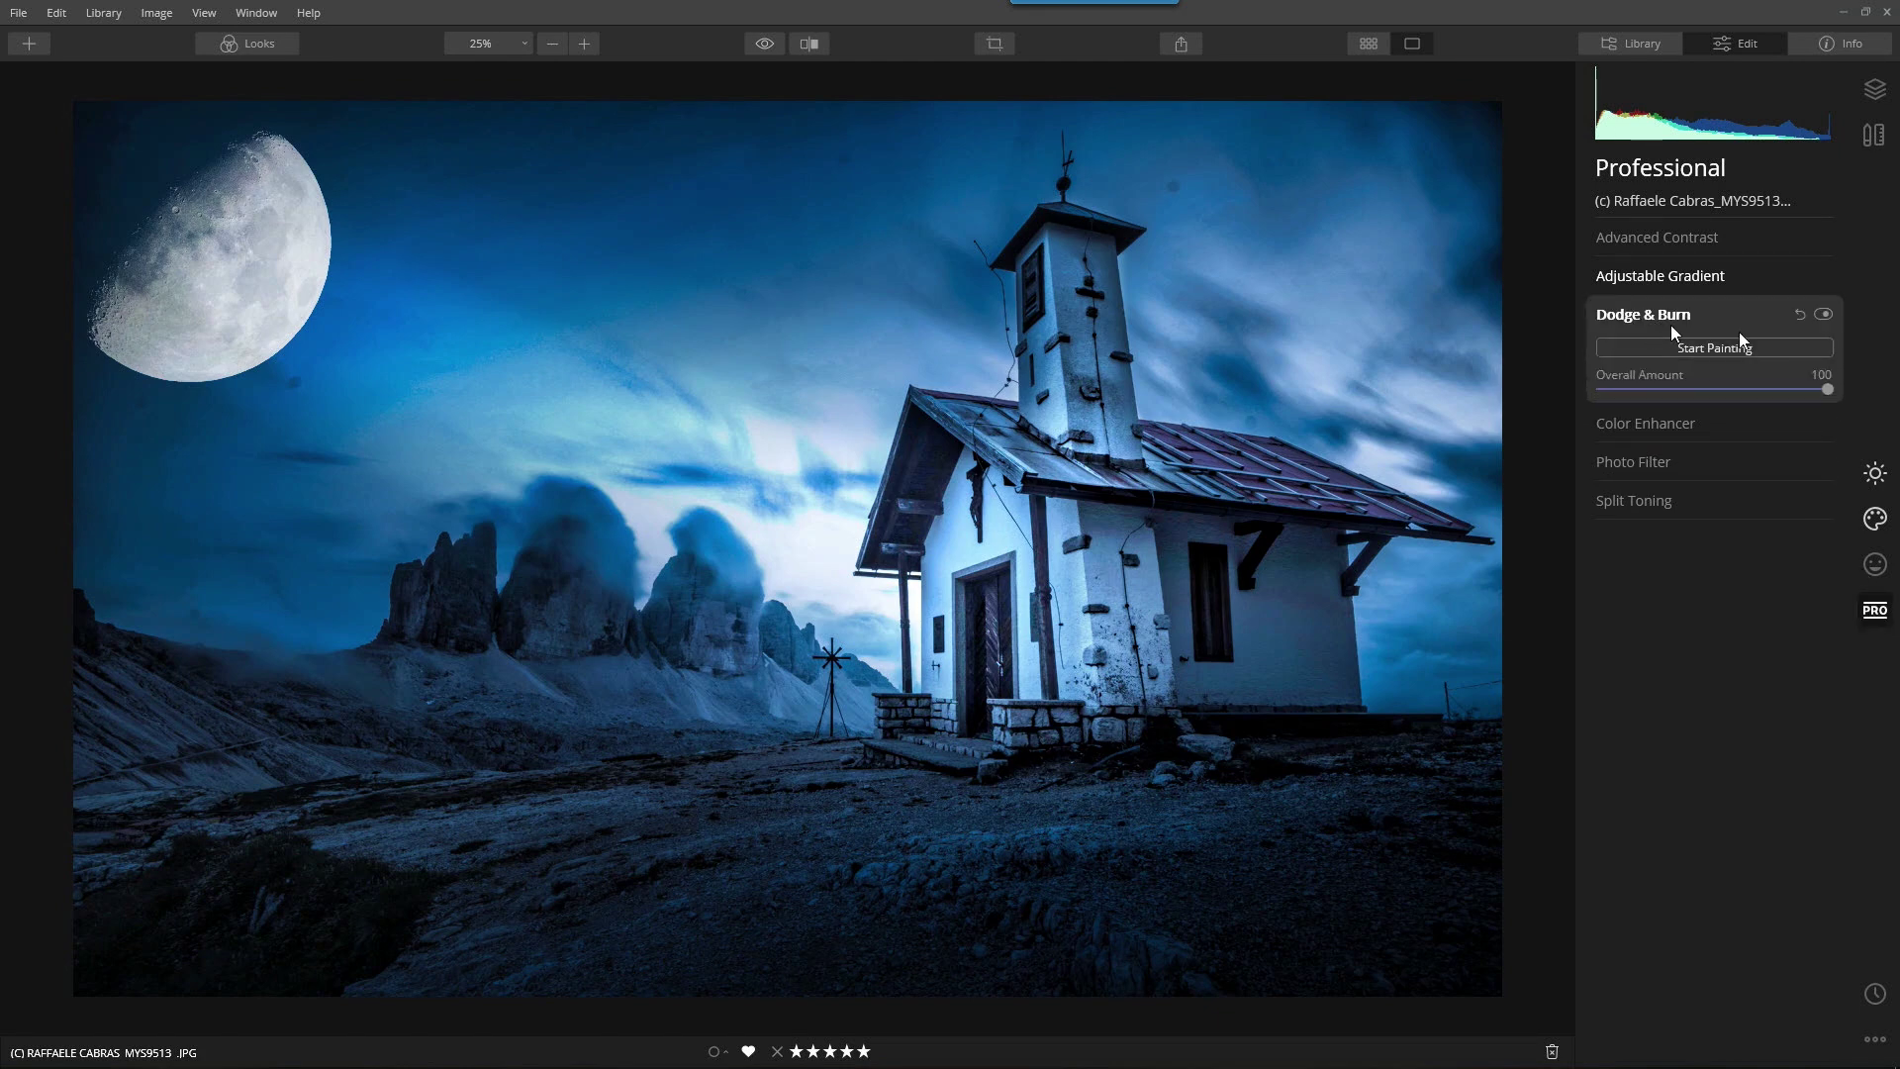
{"action": "left_click", "coordinate": [1821, 317]}
{"action": "left_click", "coordinate": [1821, 316]}
{"action": "left_click", "coordinate": [1716, 349]}
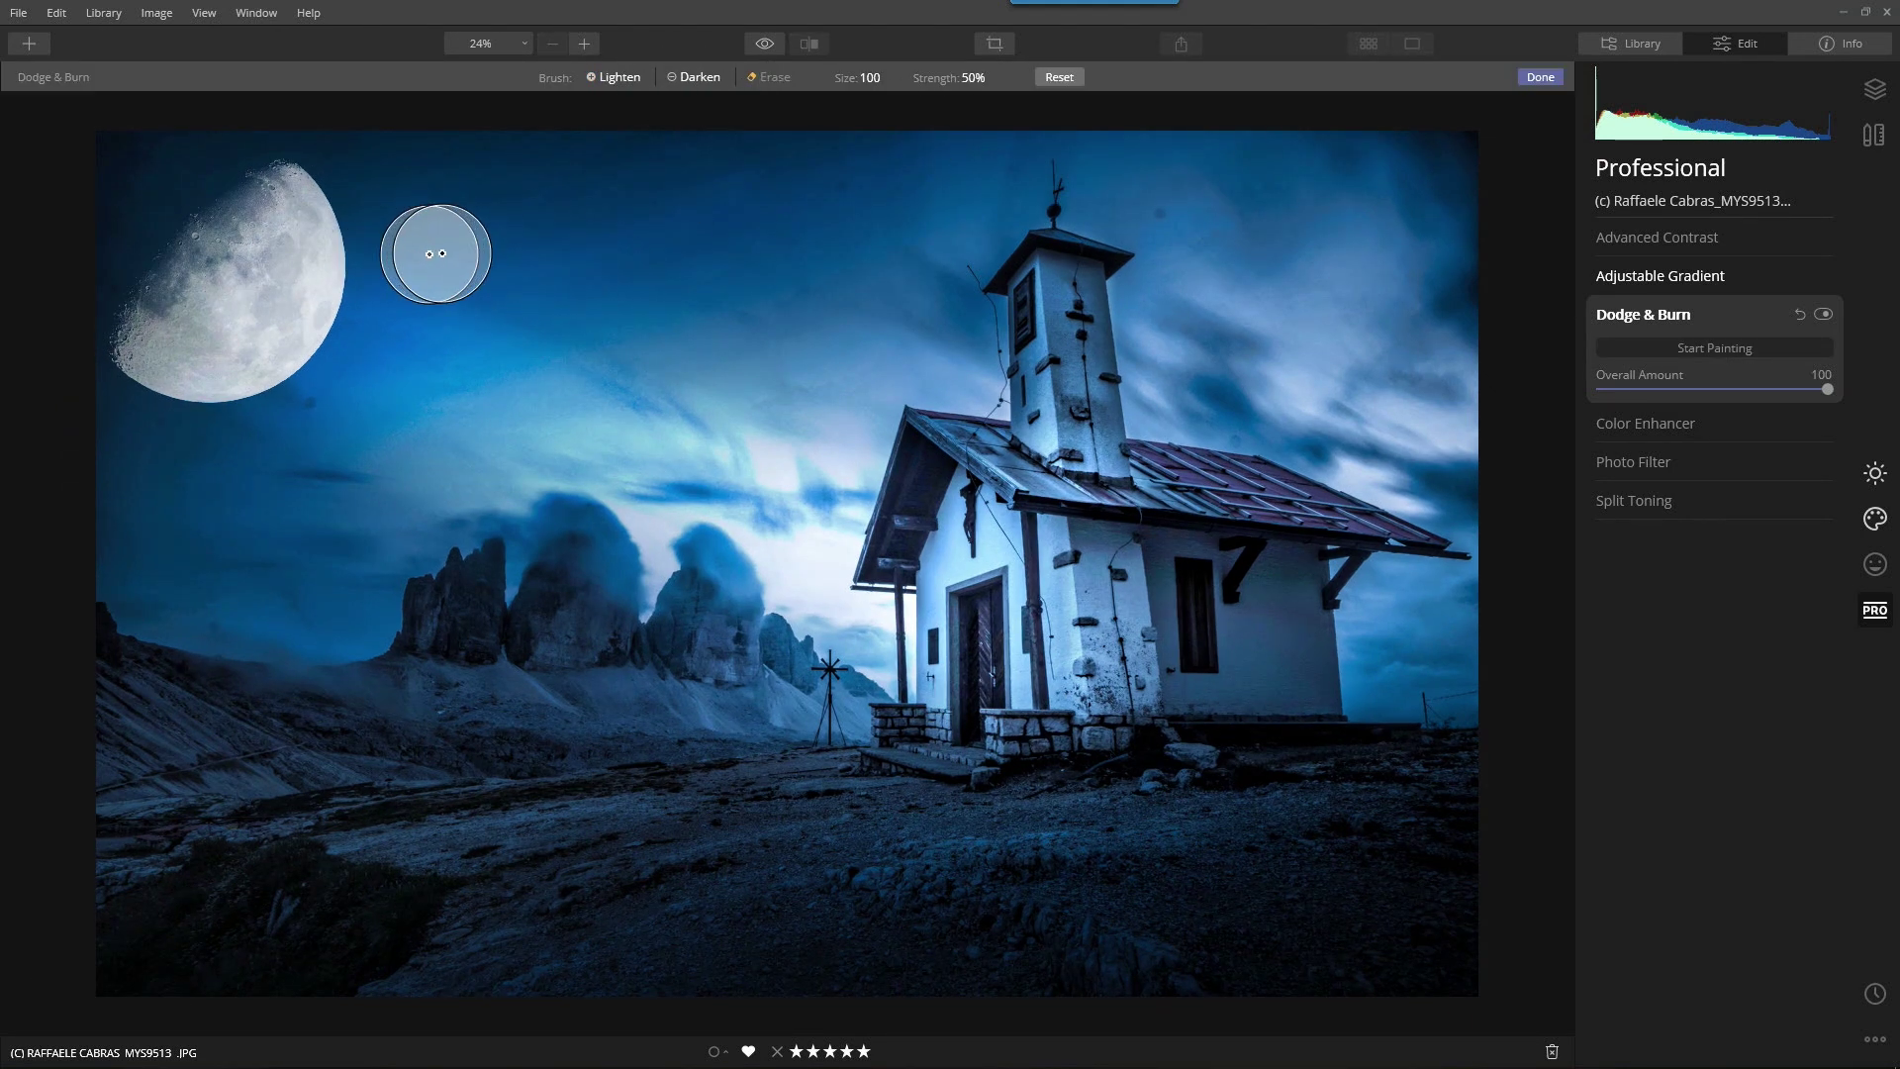
- Lighten the sky from the moon towards the chapel roof with a size 196 brush at 21% strength
{"action": "scroll", "coordinate": [482, 237], "scroll_direction": "up", "scroll_amount": 5}
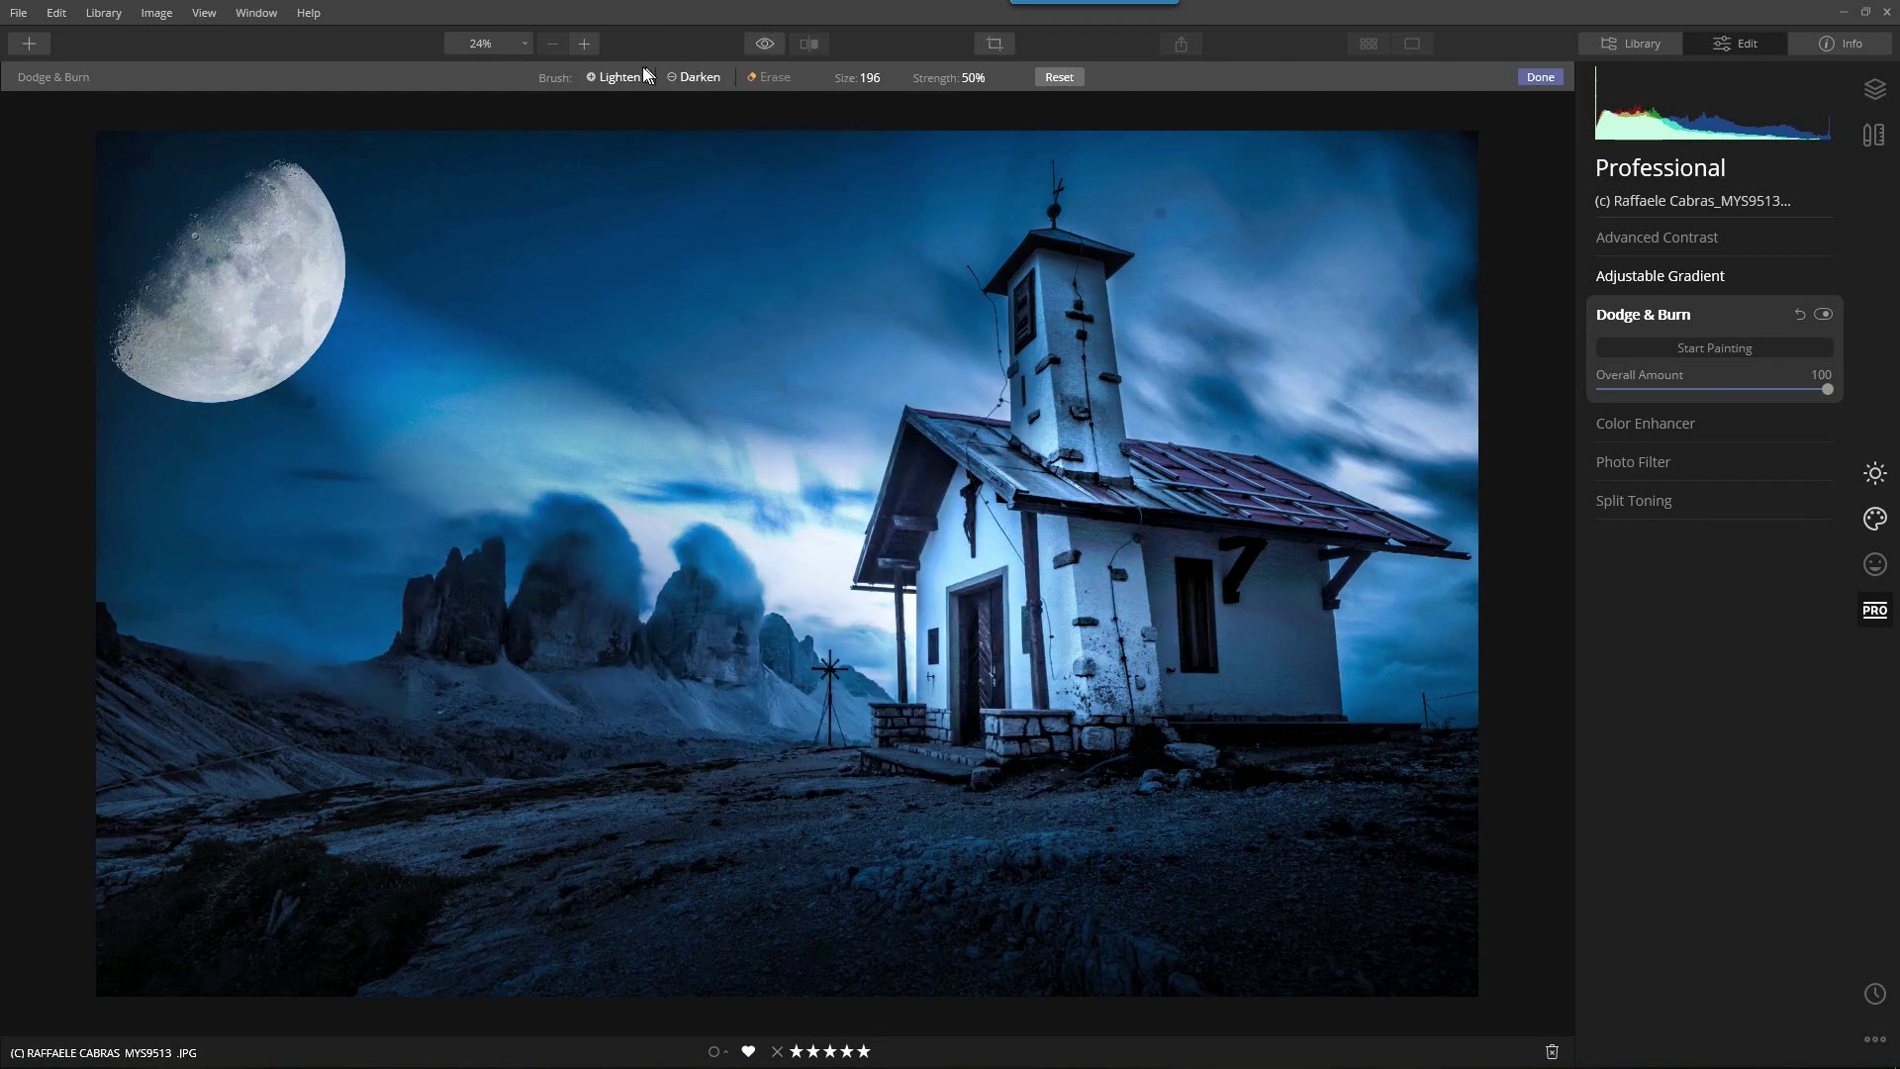
{"action": "left_click", "coordinate": [978, 76]}
{"action": "left_click_drag", "start_coordinate": [981, 112], "coordinate": [950, 121]}
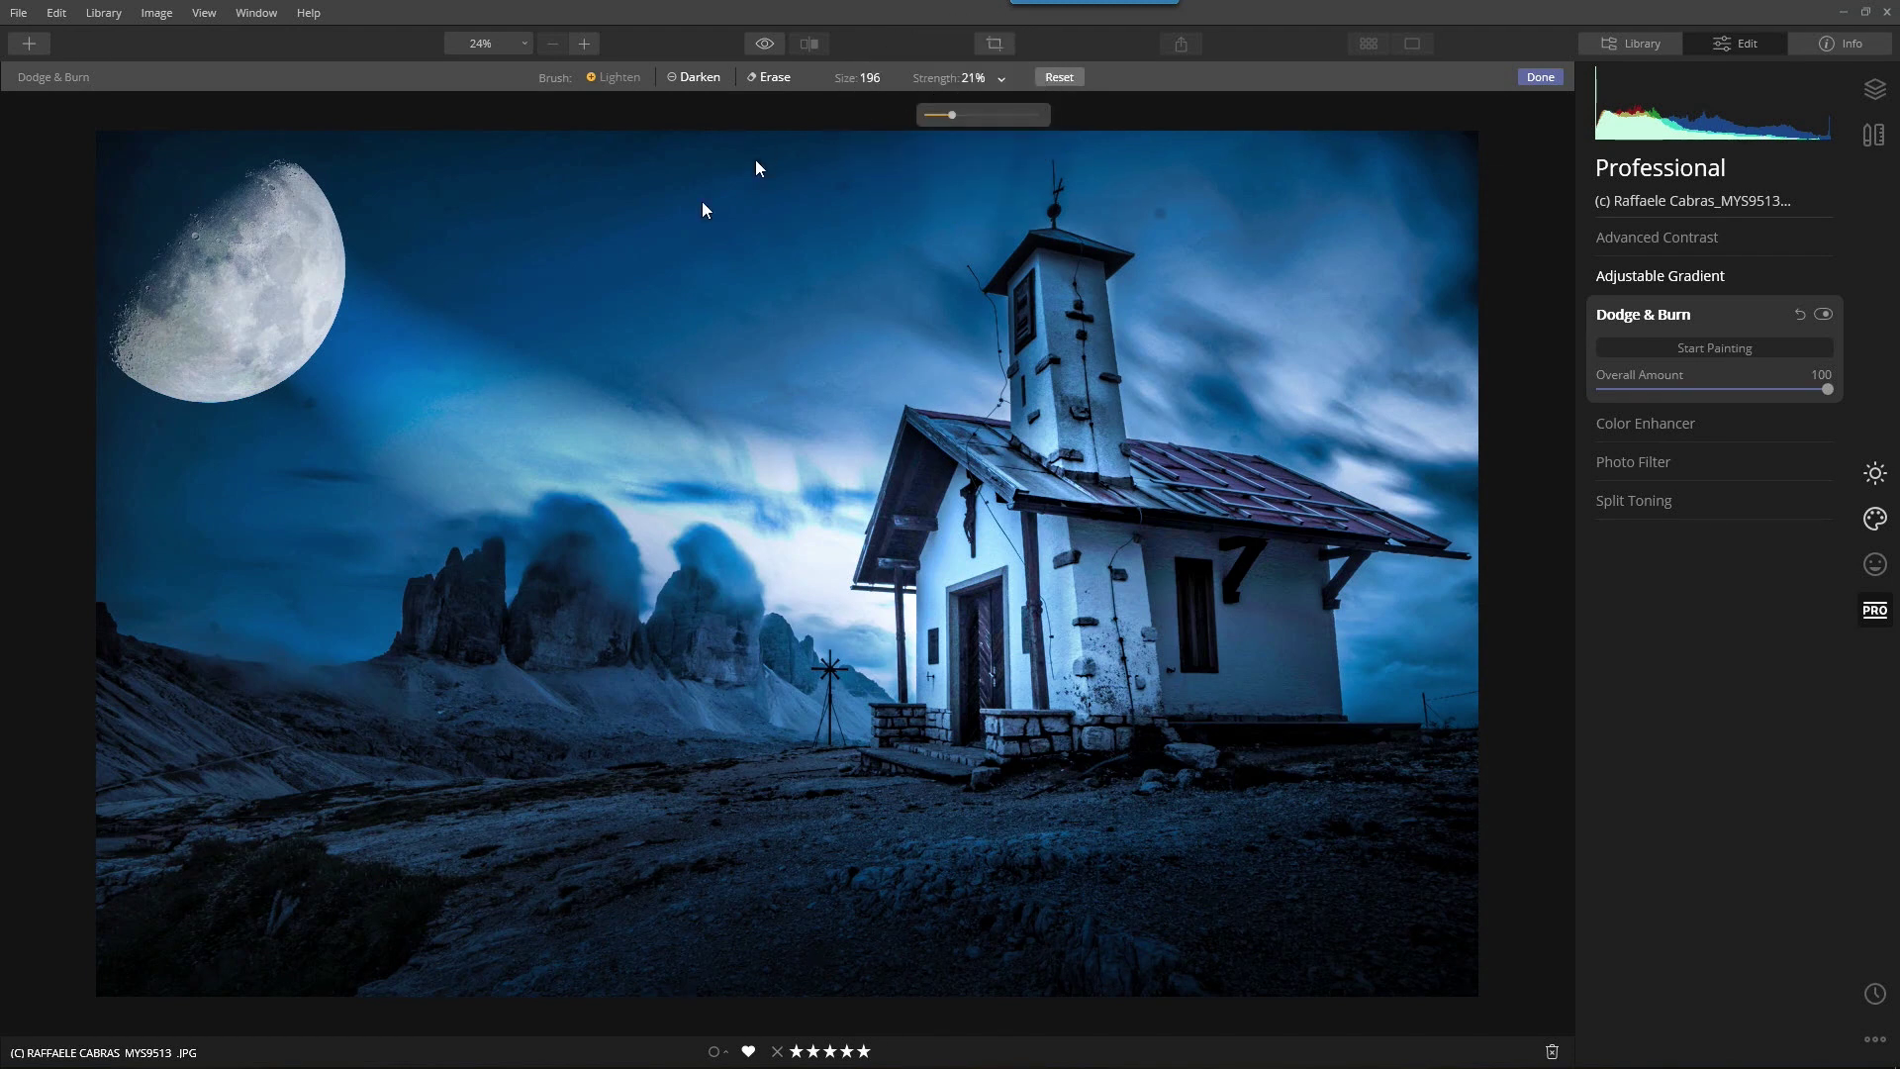
{"action": "mouse_move", "coordinate": [362, 339]}
{"action": "left_mouse_down"}
{"action": "mouse_move", "coordinate": [471, 325]}
{"action": "mouse_move", "coordinate": [330, 328]}
{"action": "mouse_move", "coordinate": [853, 548]}
{"action": "mouse_move", "coordinate": [420, 356]}
{"action": "mouse_move", "coordinate": [391, 306]}
{"action": "mouse_move", "coordinate": [541, 428]}
{"action": "mouse_move", "coordinate": [525, 364]}
{"action": "mouse_move", "coordinate": [592, 471]}
{"action": "mouse_move", "coordinate": [718, 537]}
{"action": "mouse_move", "coordinate": [645, 420]}
{"action": "mouse_move", "coordinate": [804, 528]}
{"action": "mouse_move", "coordinate": [728, 443]}
{"action": "mouse_move", "coordinate": [985, 611]}
{"action": "mouse_move", "coordinate": [849, 622]}
{"action": "mouse_move", "coordinate": [523, 530]}
{"action": "mouse_move", "coordinate": [419, 477]}
{"action": "mouse_move", "coordinate": [694, 587]}
{"action": "mouse_move", "coordinate": [1002, 675]}
{"action": "mouse_move", "coordinate": [841, 646]}
{"action": "mouse_move", "coordinate": [419, 517]}
{"action": "mouse_move", "coordinate": [403, 446]}
{"action": "mouse_move", "coordinate": [341, 395]}
{"action": "mouse_move", "coordinate": [892, 575]}
{"action": "mouse_move", "coordinate": [376, 404]}
{"action": "mouse_move", "coordinate": [819, 478]}
{"action": "mouse_move", "coordinate": [344, 398]}
{"action": "mouse_move", "coordinate": [537, 467]}
{"action": "mouse_move", "coordinate": [471, 435]}
{"action": "mouse_move", "coordinate": [1190, 498]}
{"action": "left_mouse_up"}
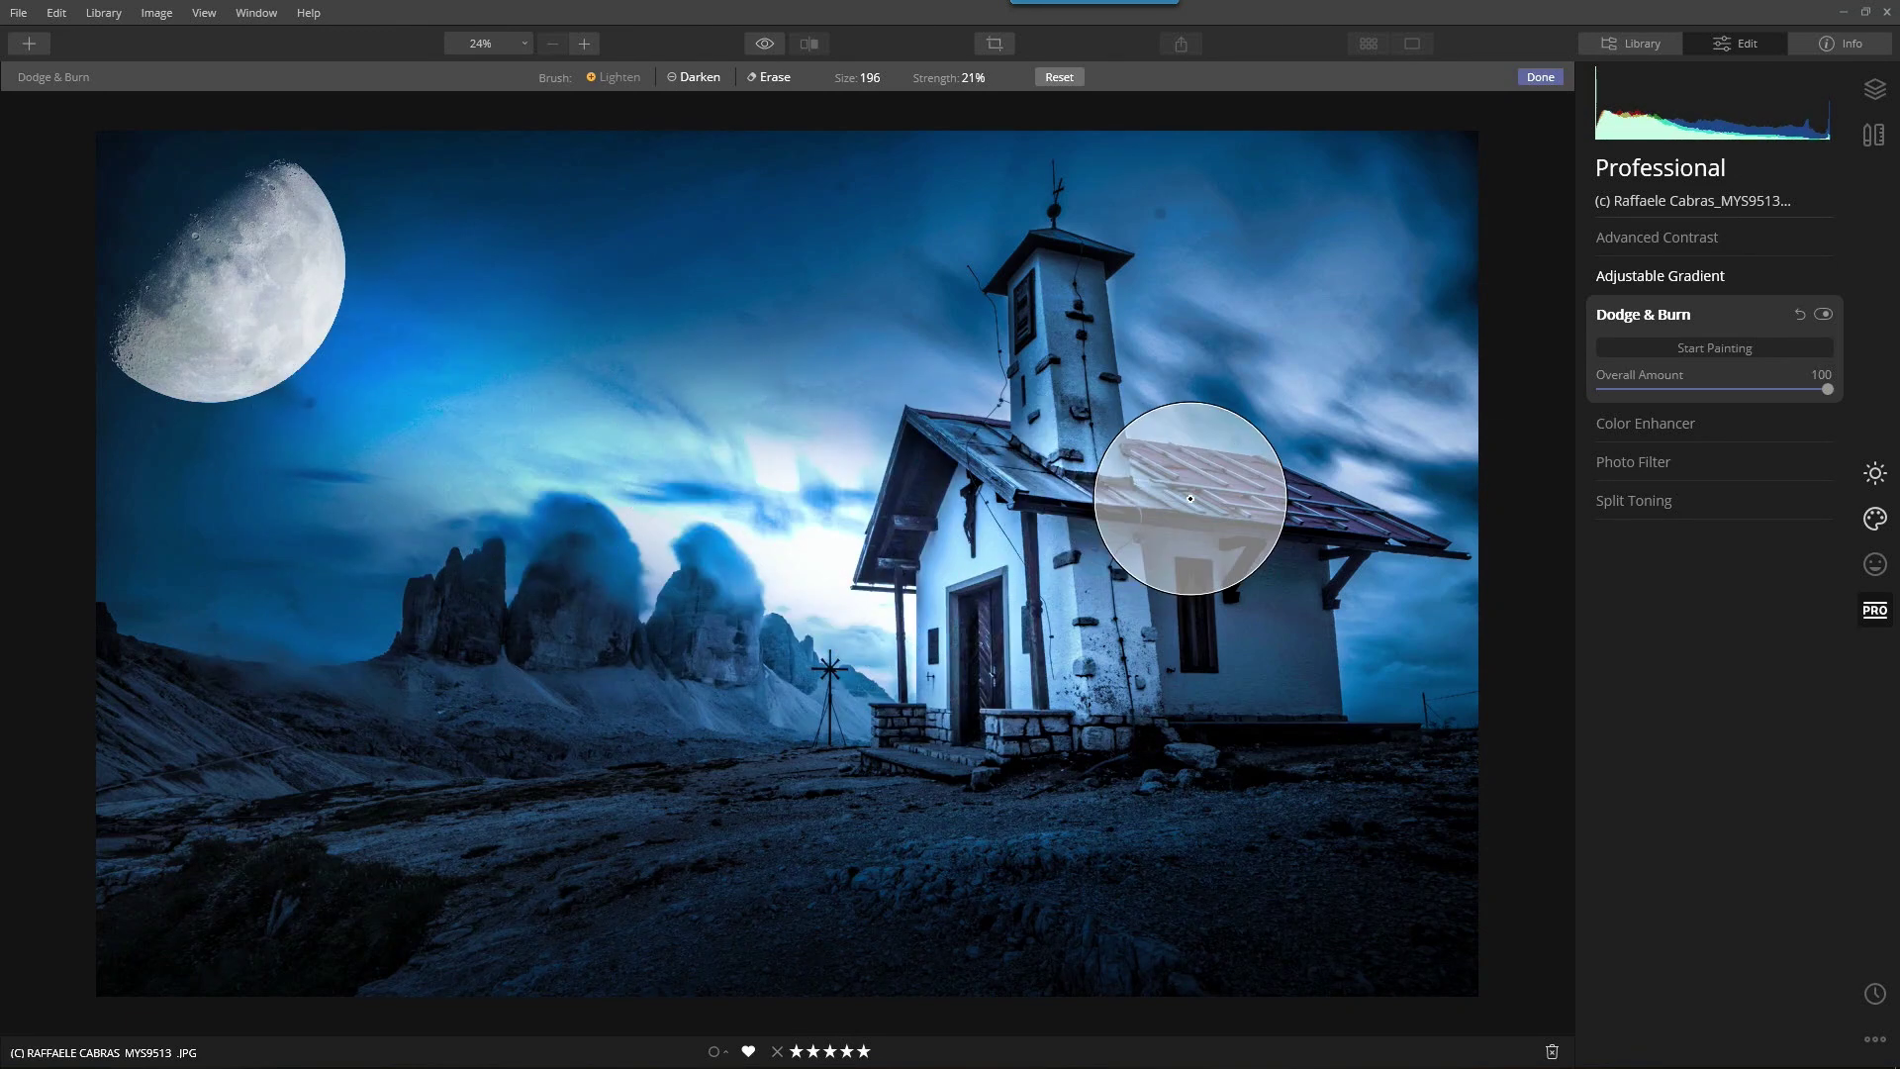
{"action": "mouse_move", "coordinate": [1190, 498]}
{"action": "left_mouse_down"}
{"action": "mouse_move", "coordinate": [571, 415]}
{"action": "mouse_move", "coordinate": [372, 361]}
{"action": "mouse_move", "coordinate": [940, 497]}
{"action": "mouse_move", "coordinate": [392, 346]}
{"action": "mouse_move", "coordinate": [473, 349]}
{"action": "left_mouse_up"}
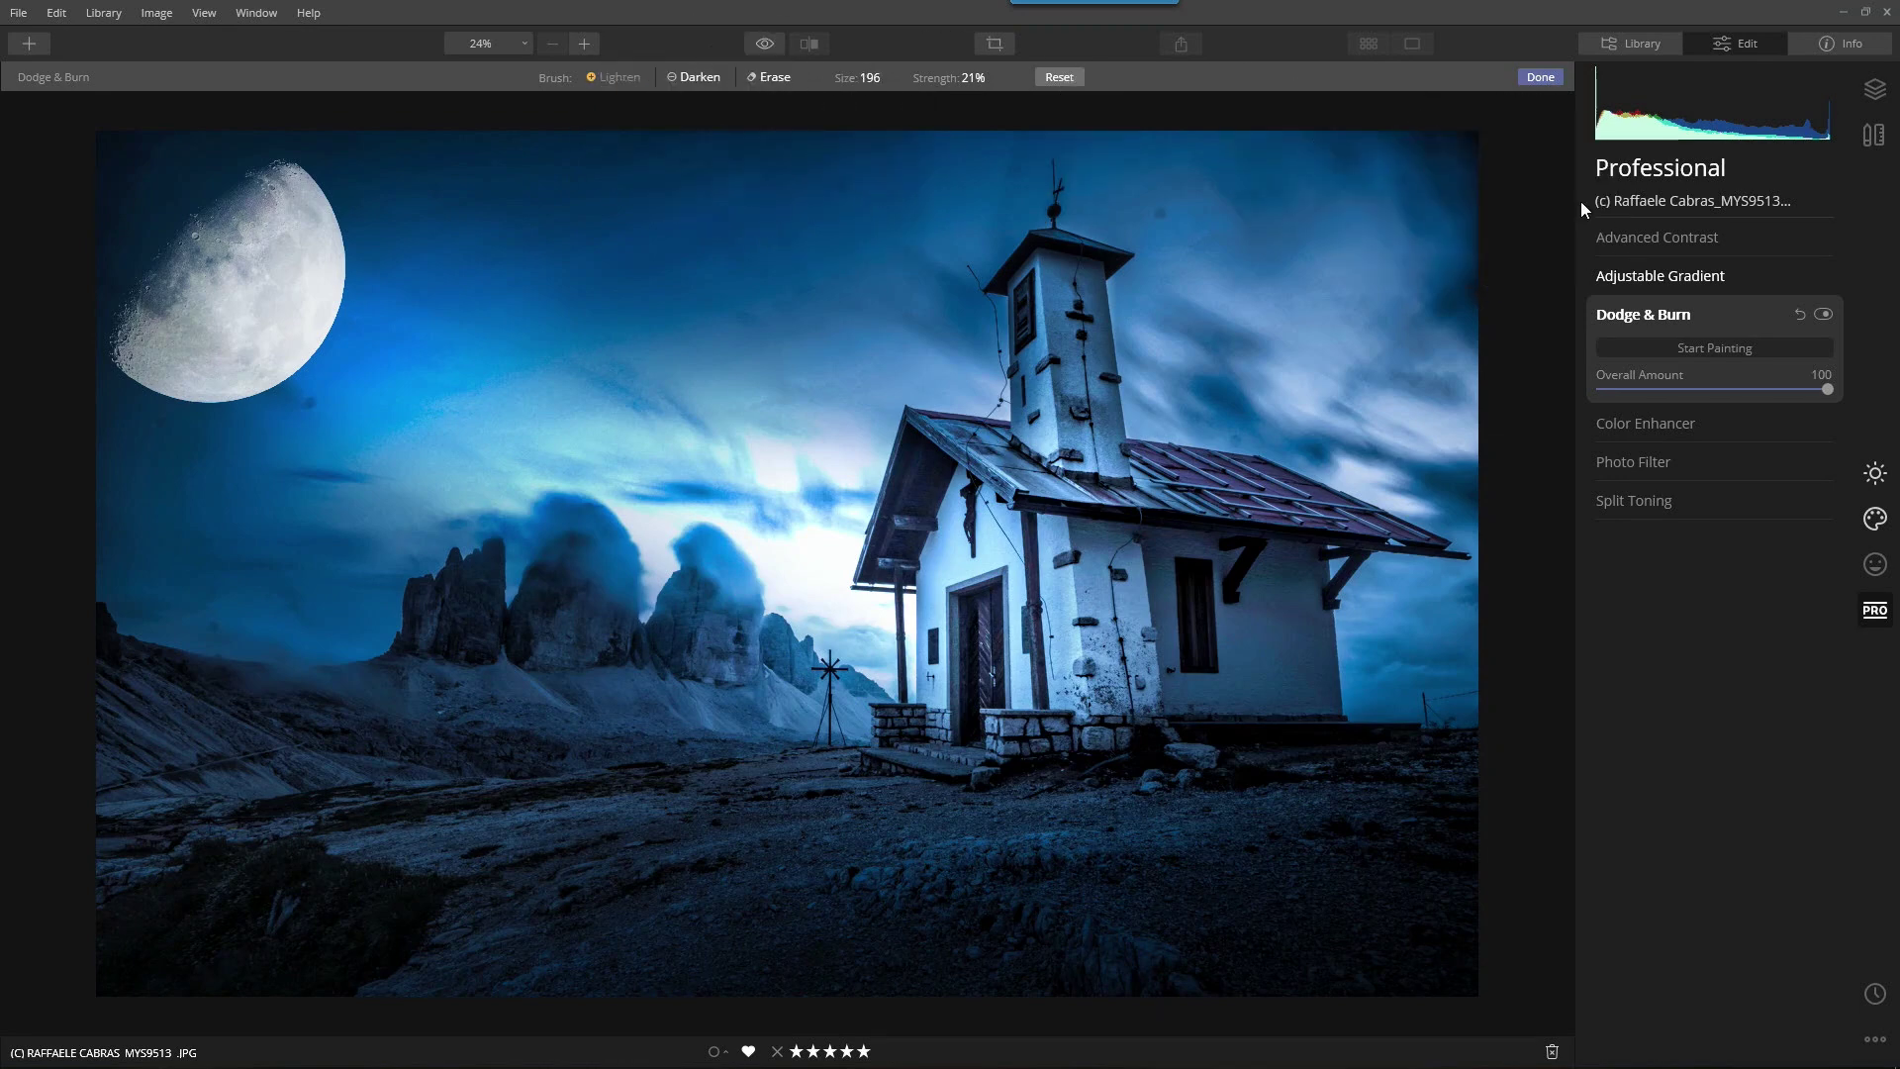
- Compare the base photo with Dodge & Burn switched off and on, and finish the painting
{"action": "left_click", "coordinate": [1823, 314]}
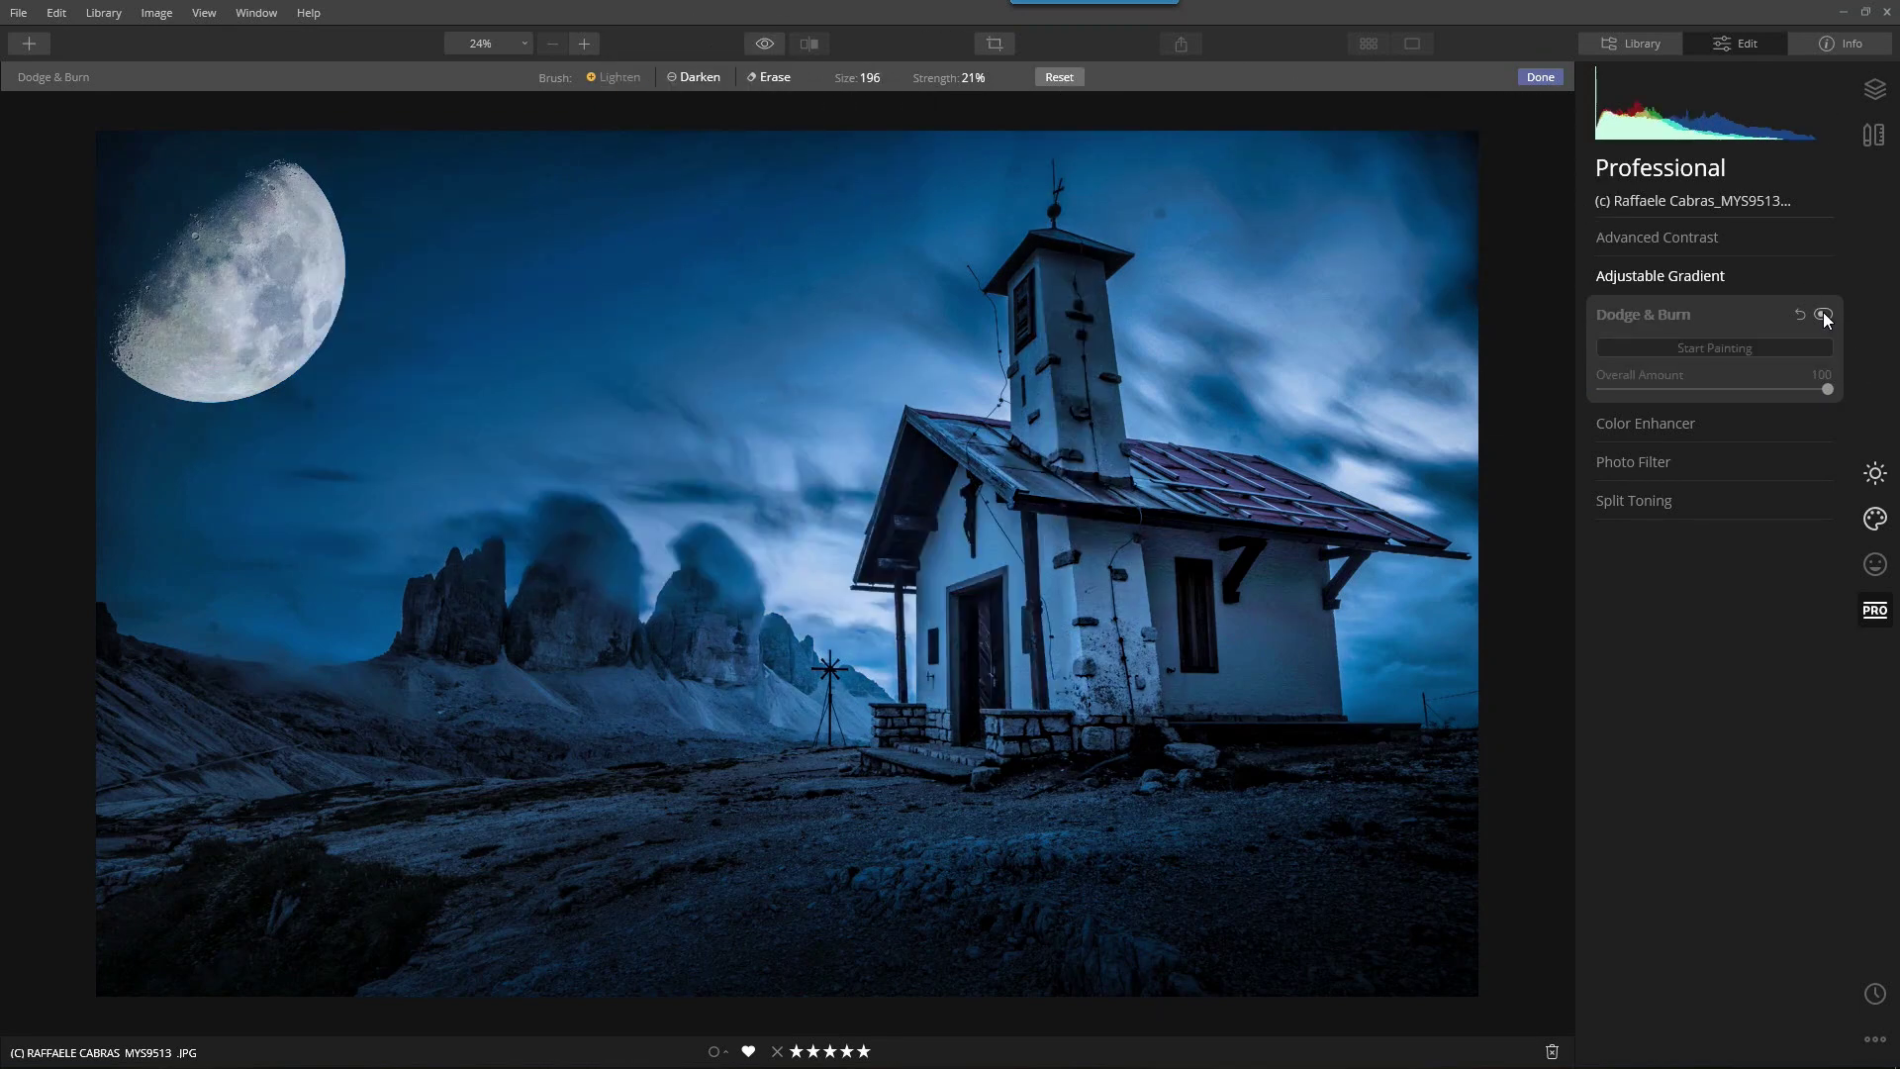
{"action": "left_click", "coordinate": [1822, 313]}
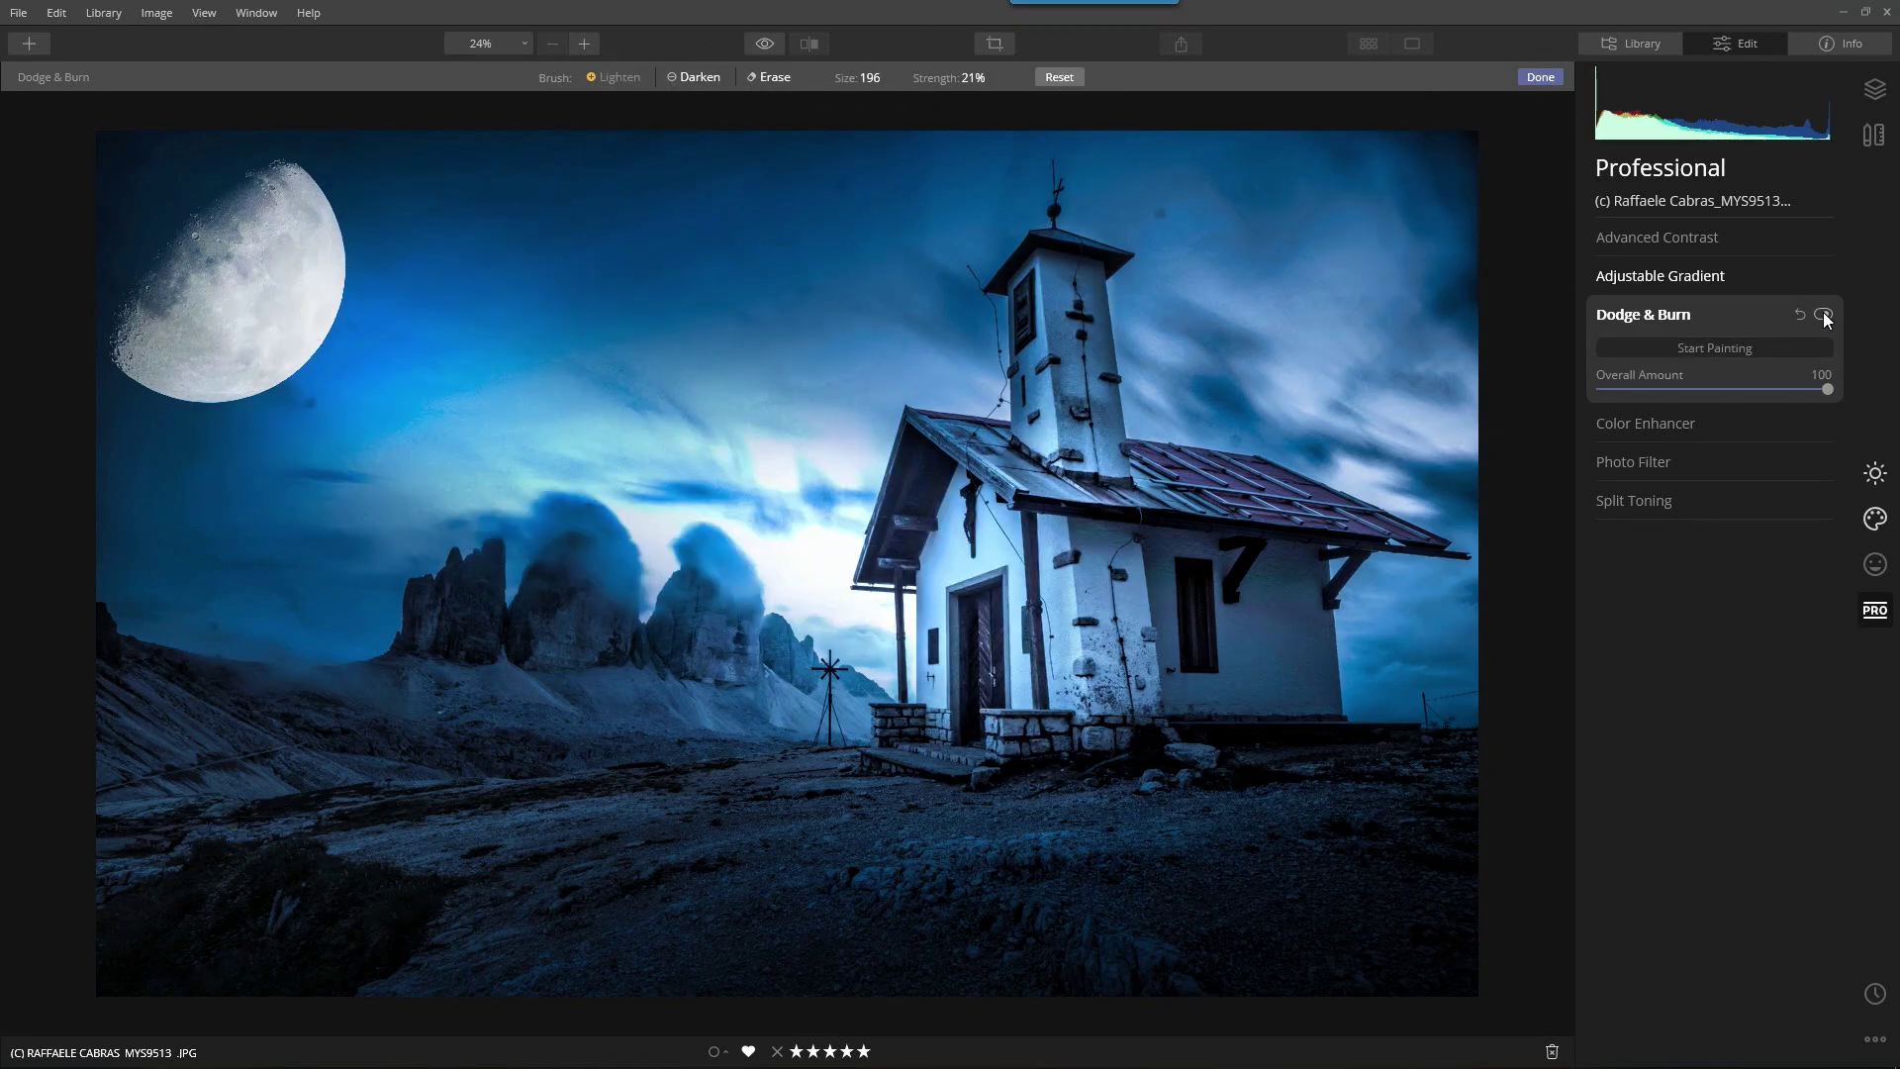
{"action": "left_click", "coordinate": [1527, 83]}
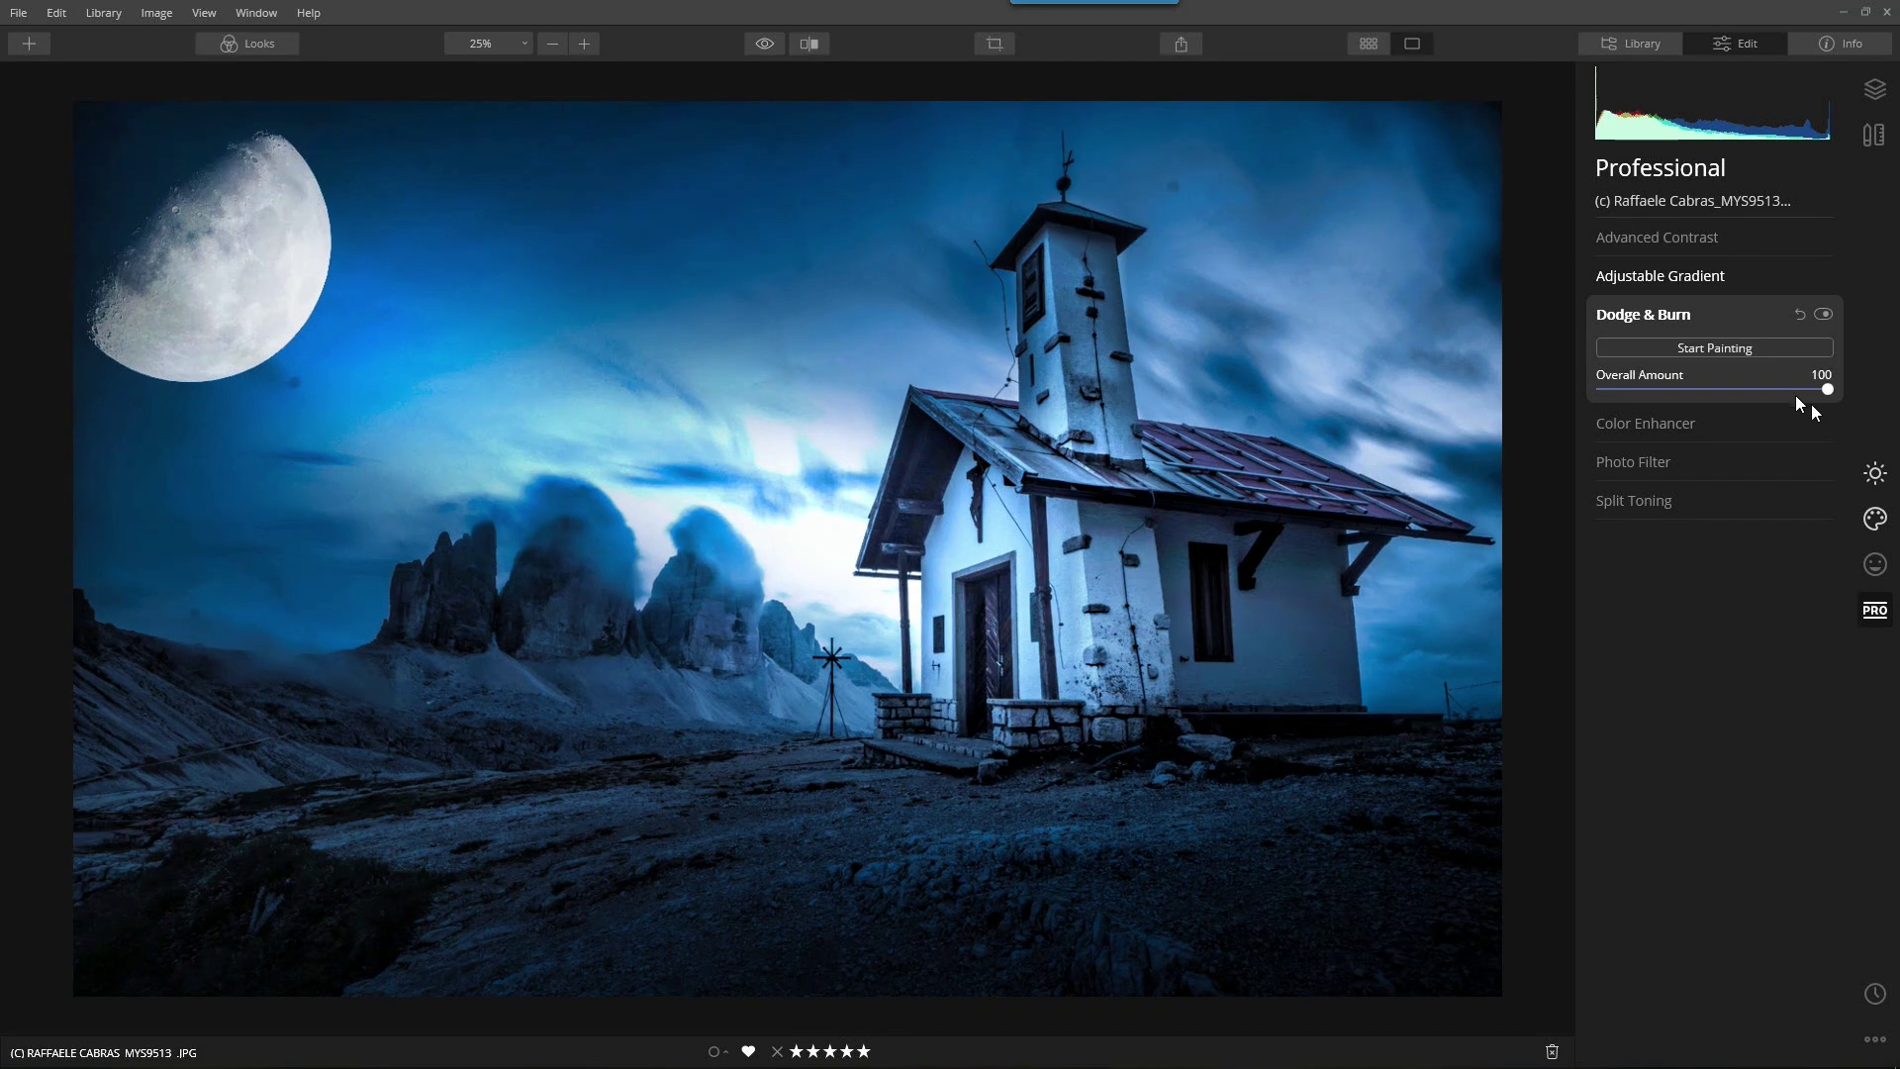
- Create a new stamped layer directly above the base photo, beneath the hidden earlier stamped layer
{"action": "left_click", "coordinate": [1874, 89]}
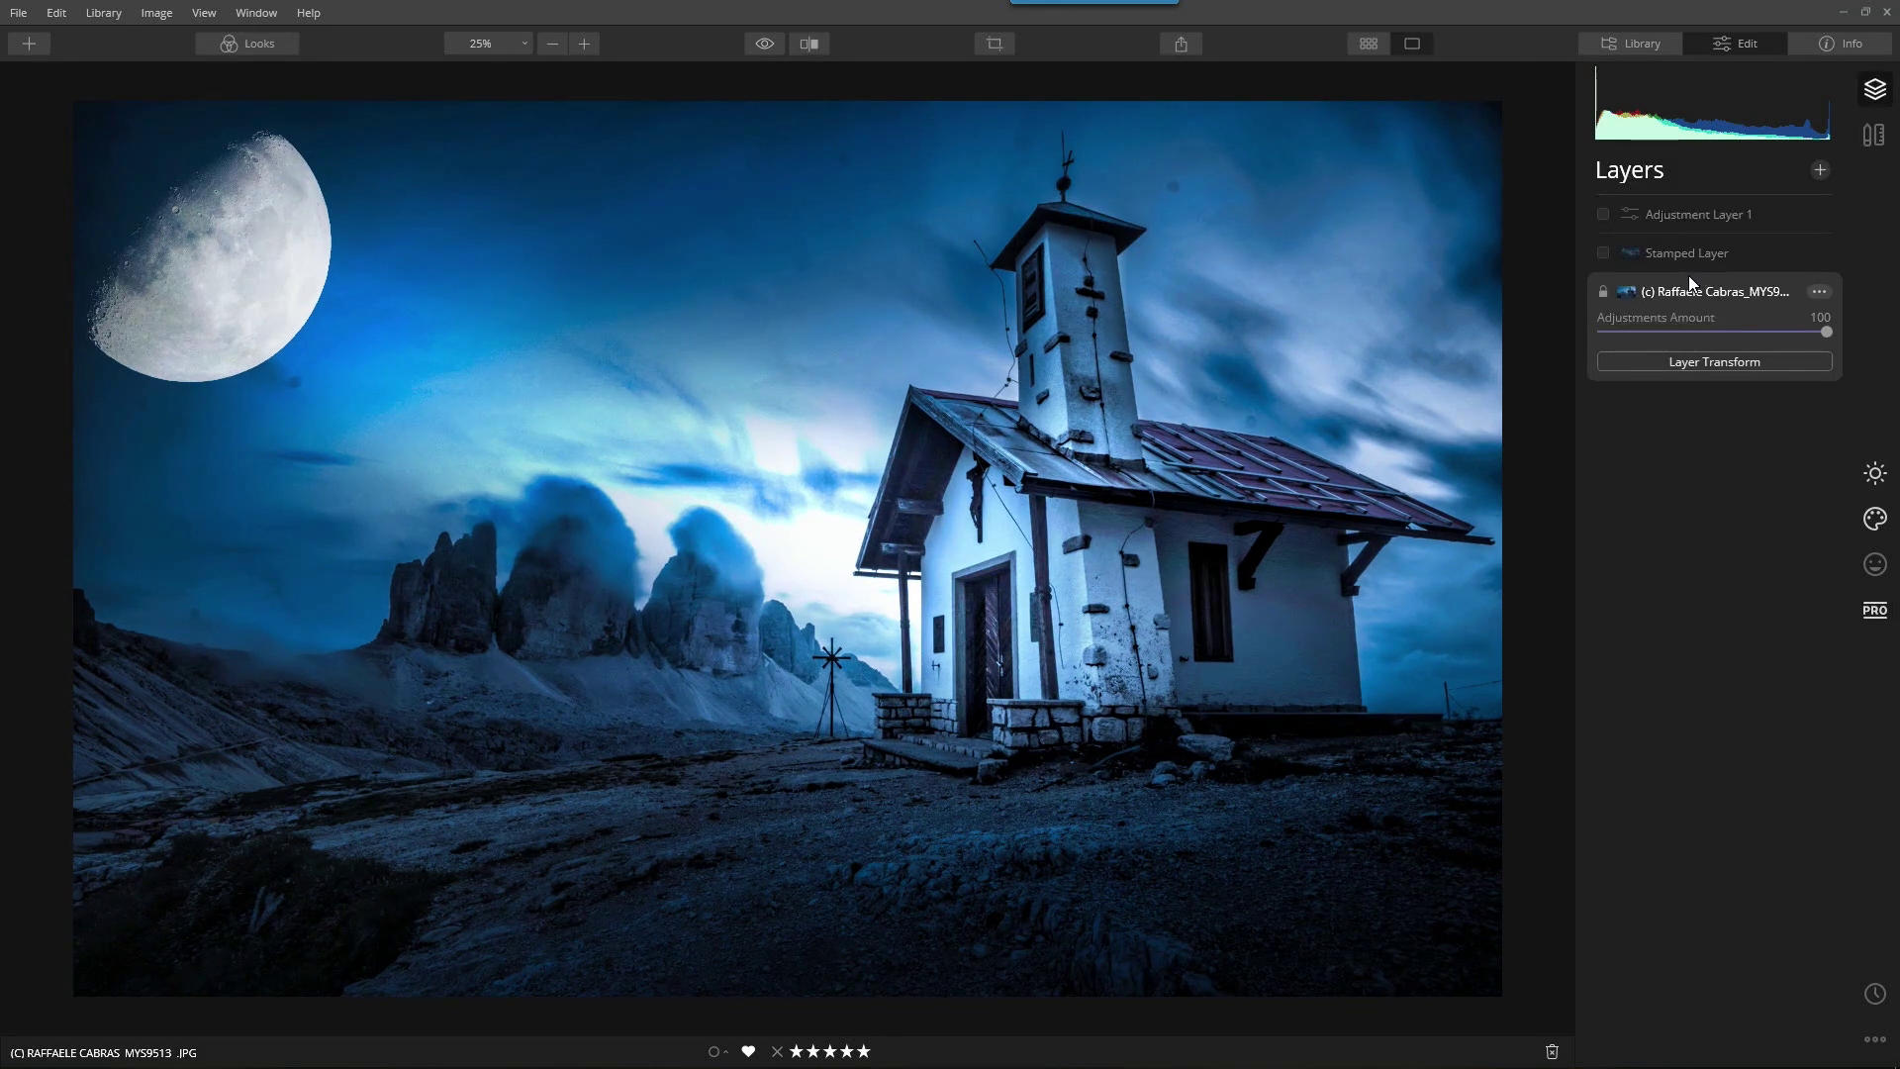
{"action": "left_click", "coordinate": [1672, 252]}
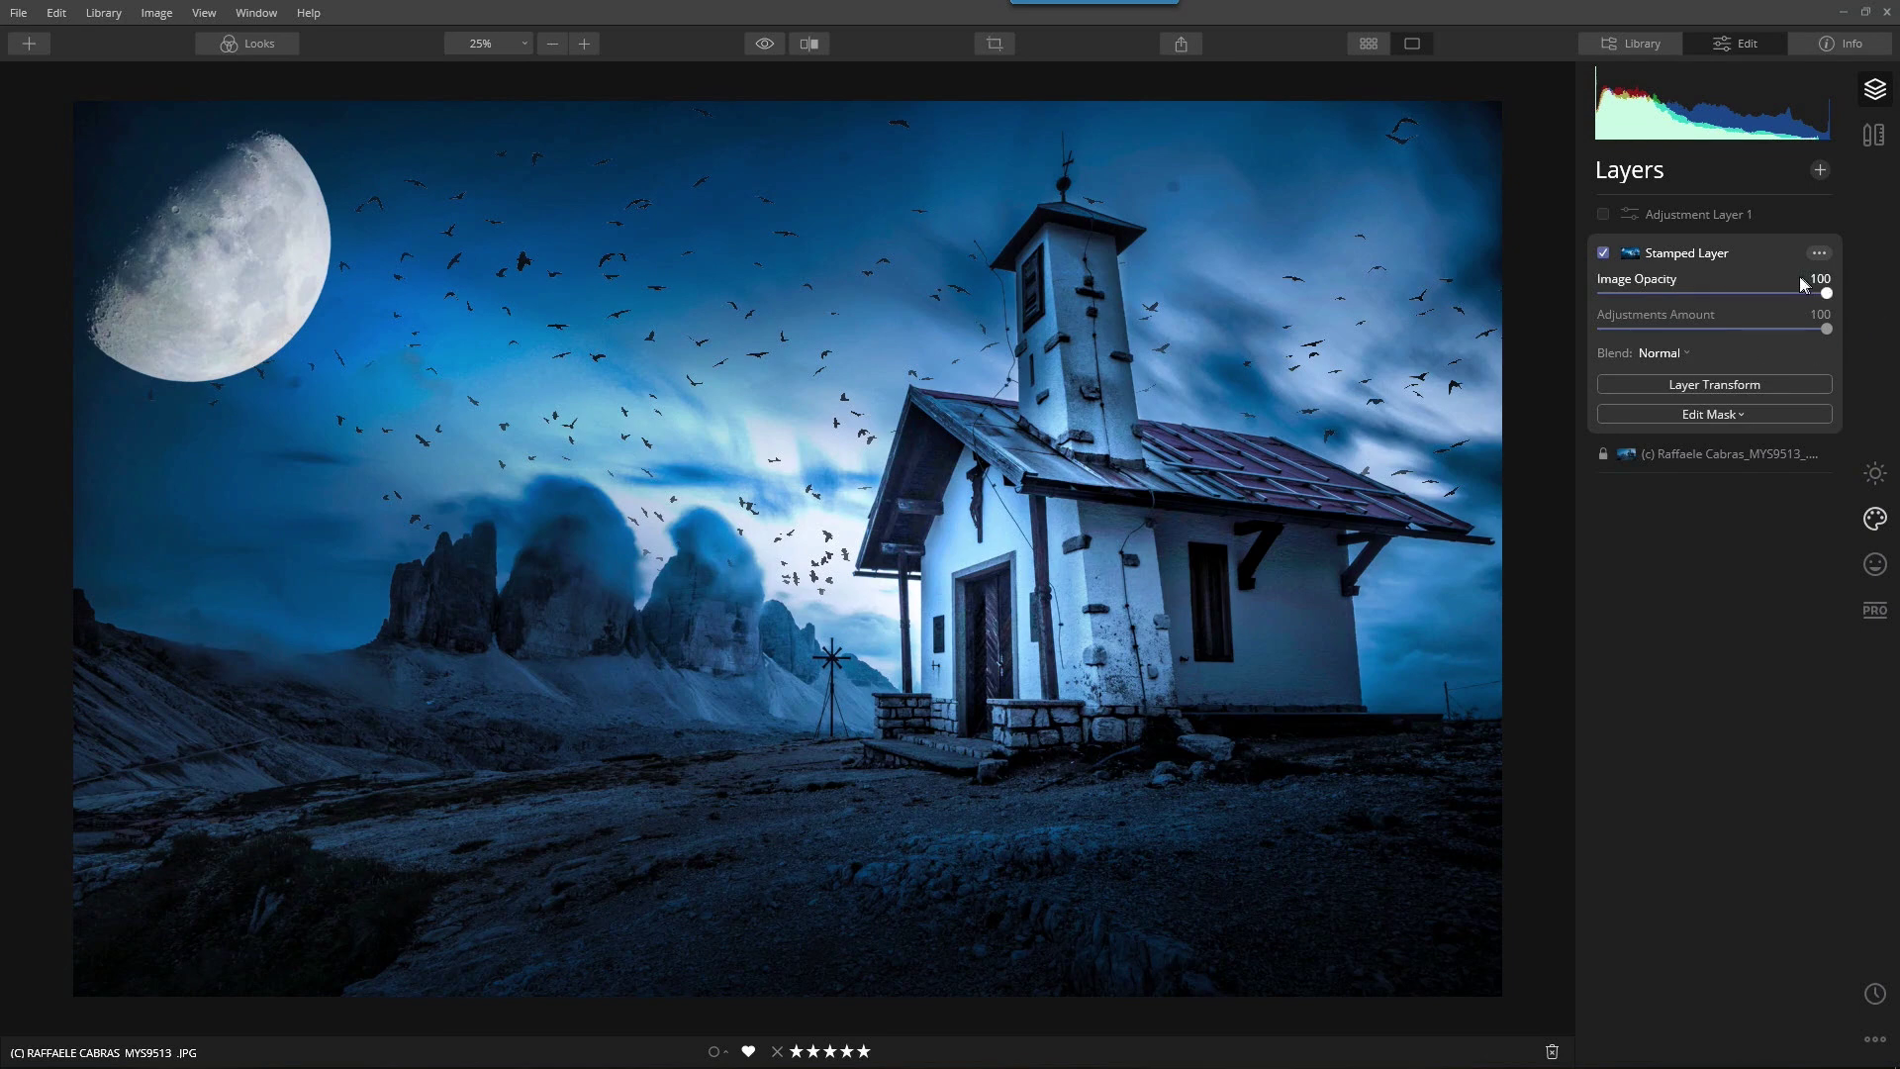
{"action": "left_click", "coordinate": [1678, 454]}
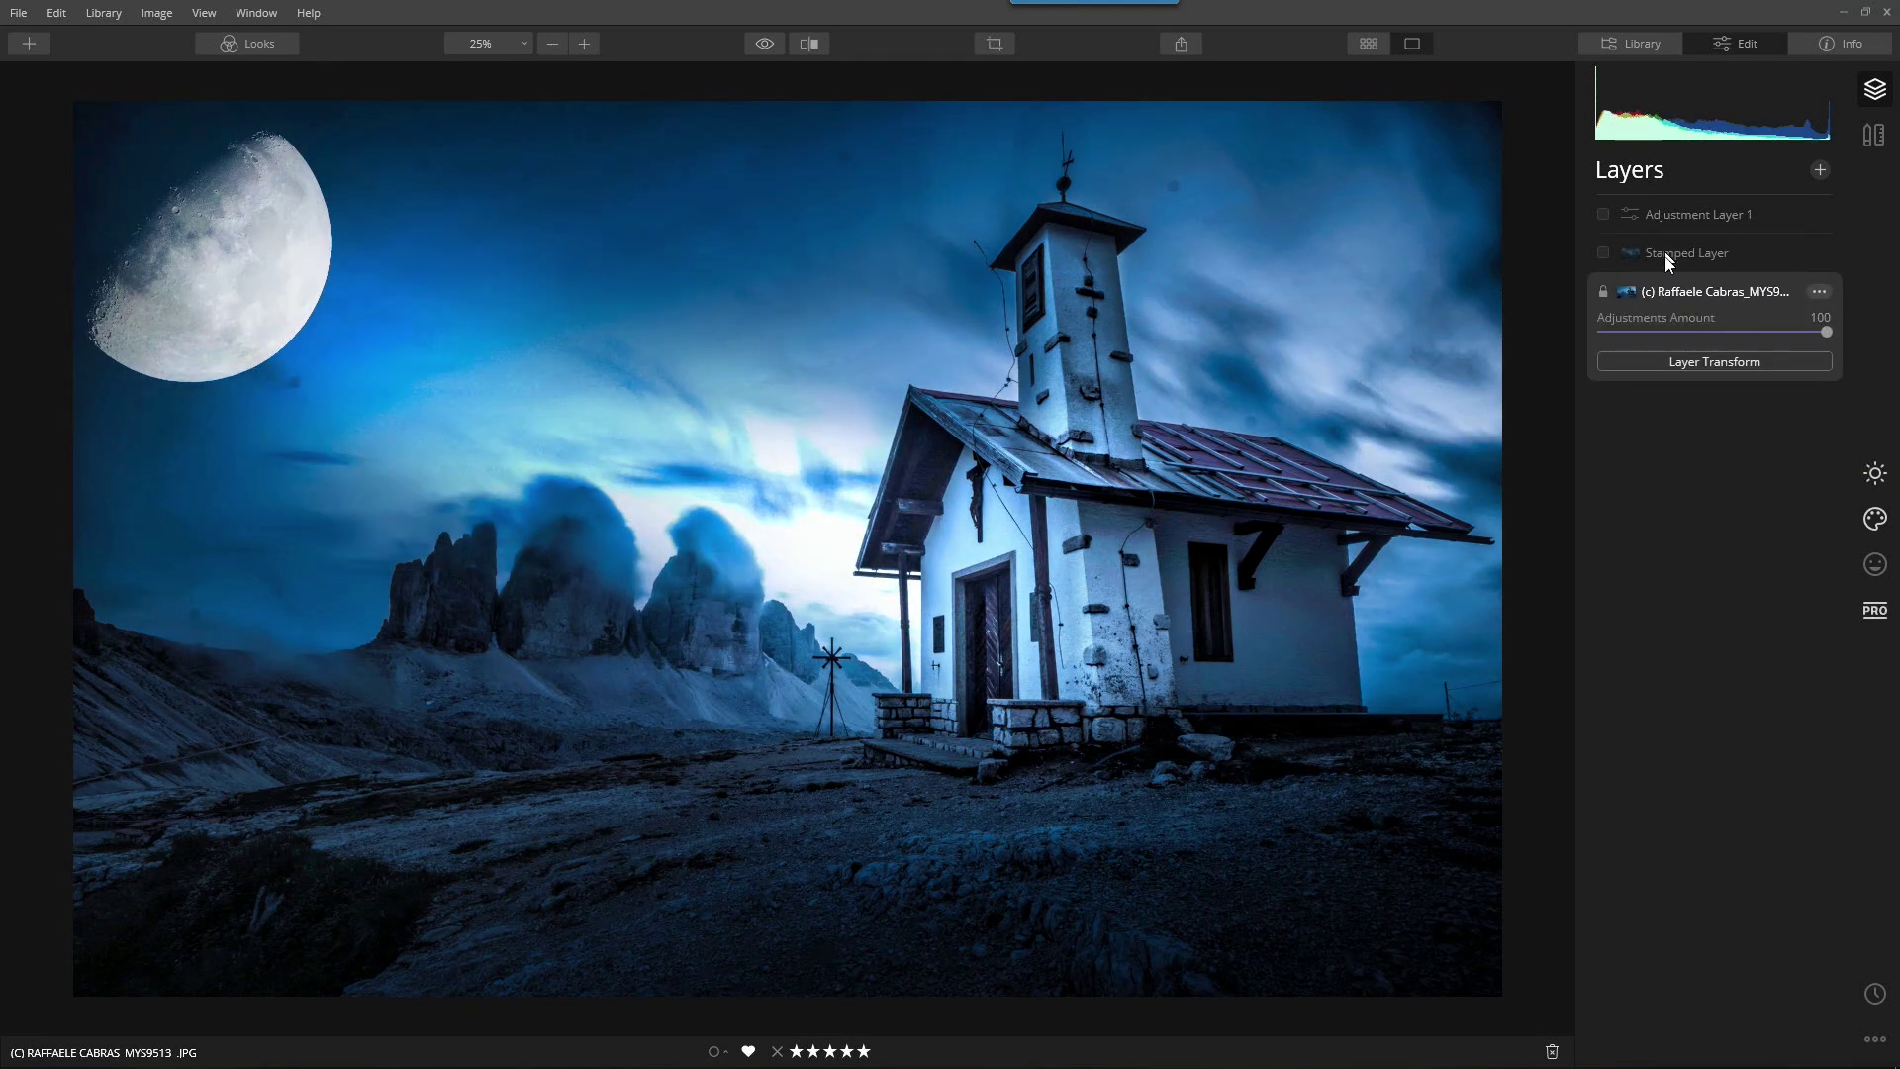
{"action": "left_click", "coordinate": [1817, 170]}
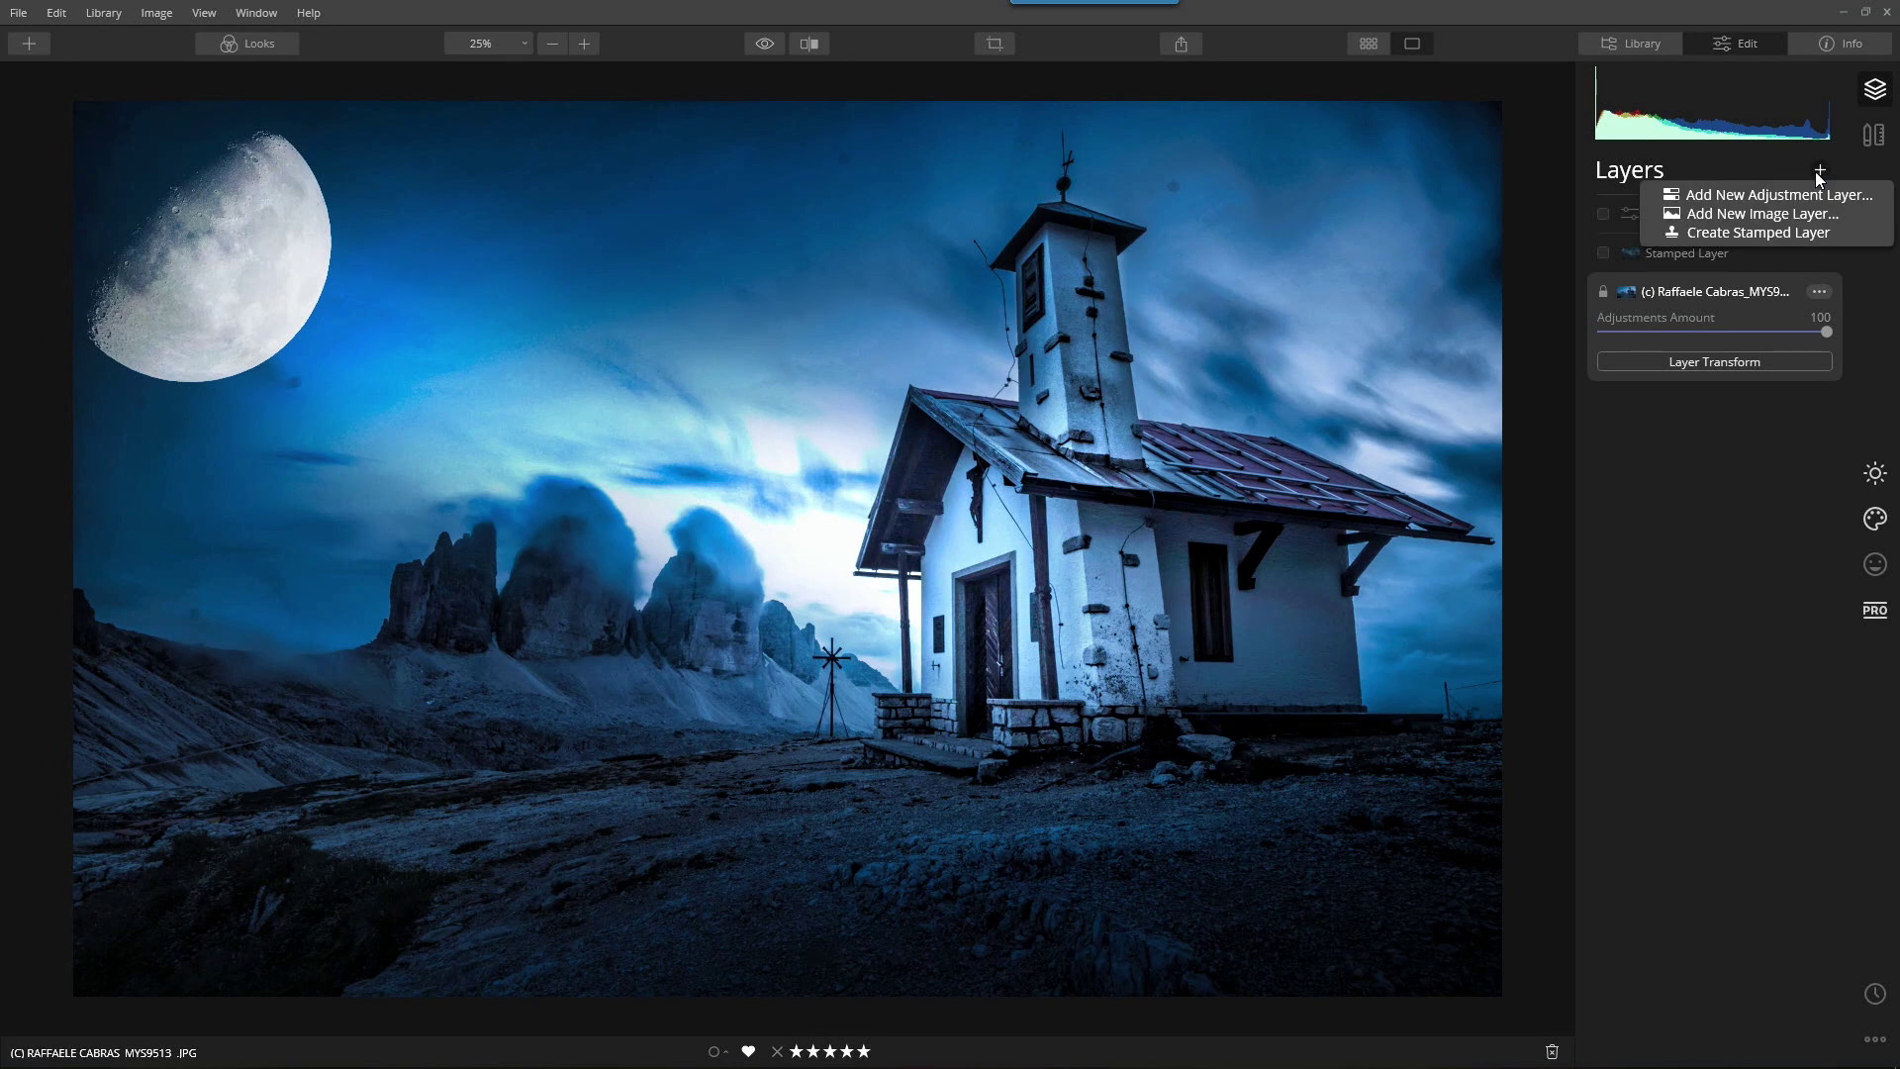
{"action": "left_click", "coordinate": [1801, 234]}
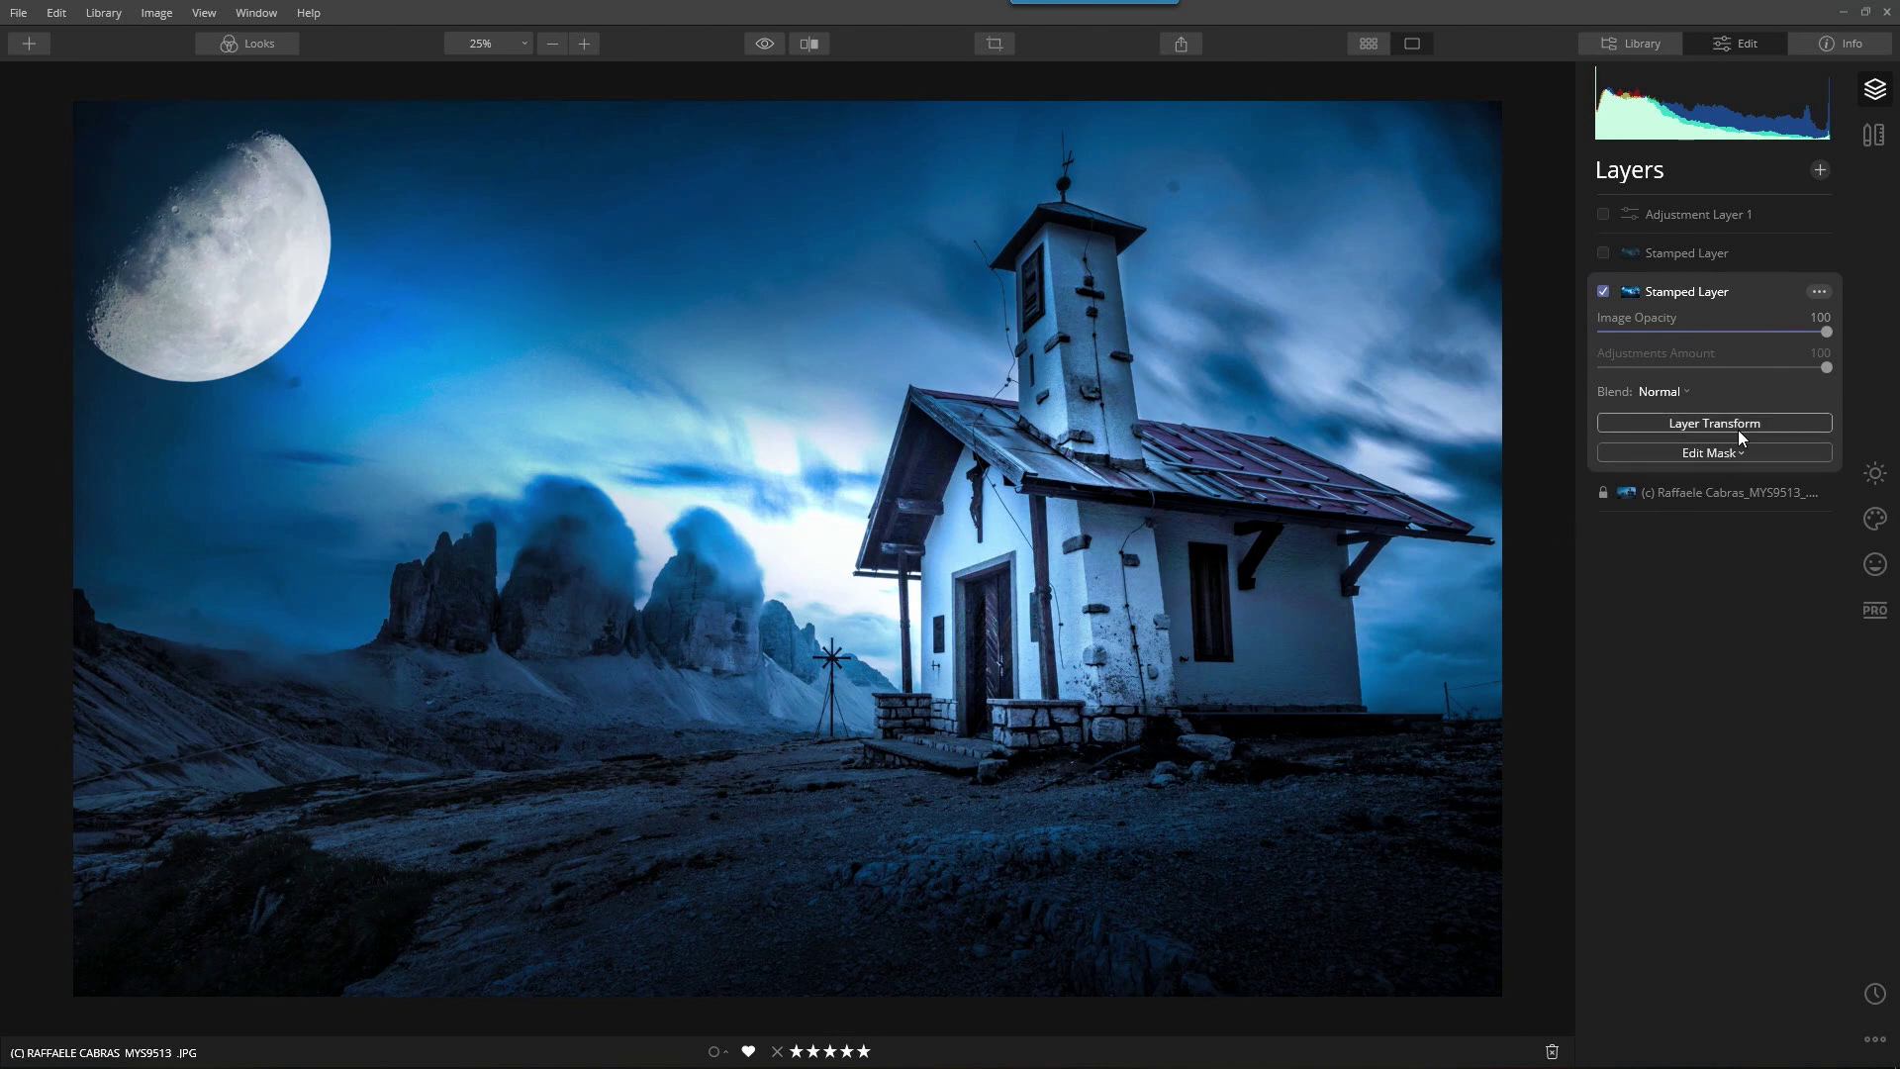
- Add the Birds 1 object to the new stamped layer's sky with AI Augmented Sky
{"action": "left_click", "coordinate": [1877, 522]}
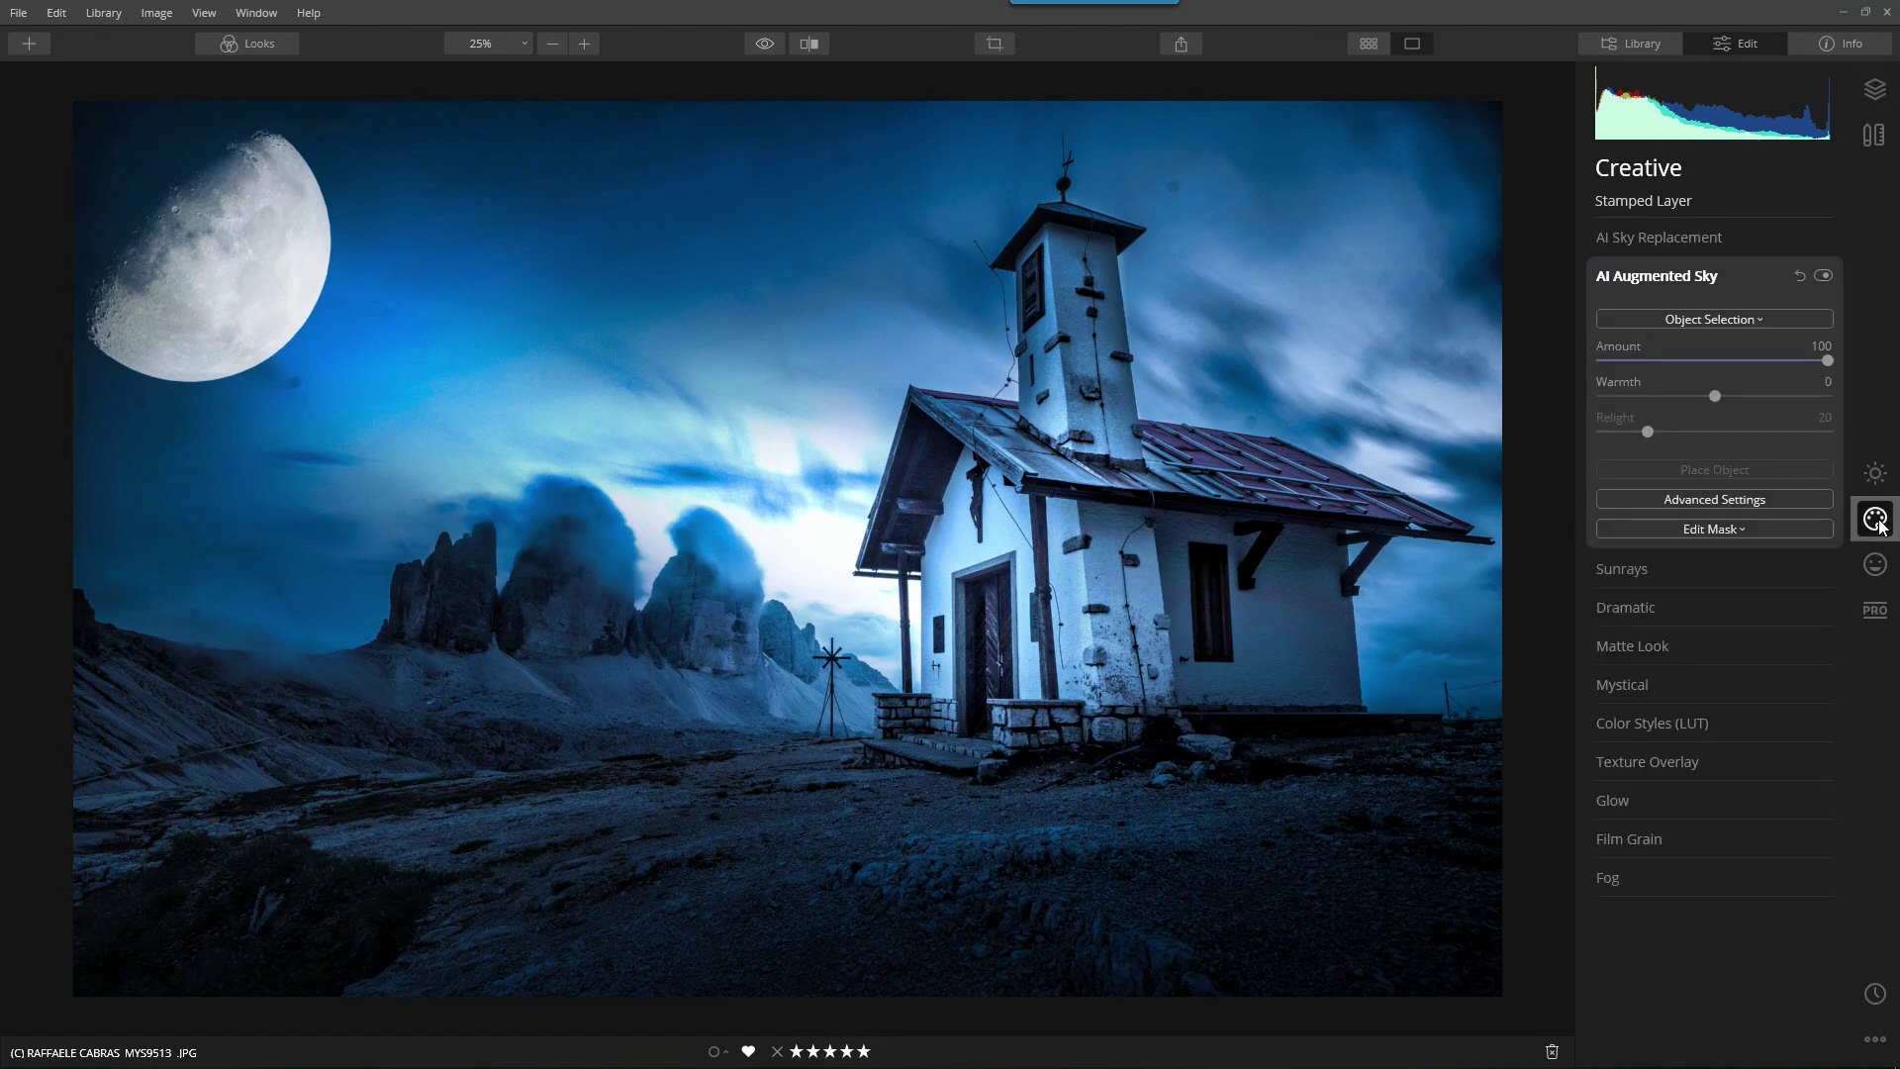
{"action": "left_click", "coordinate": [1723, 319]}
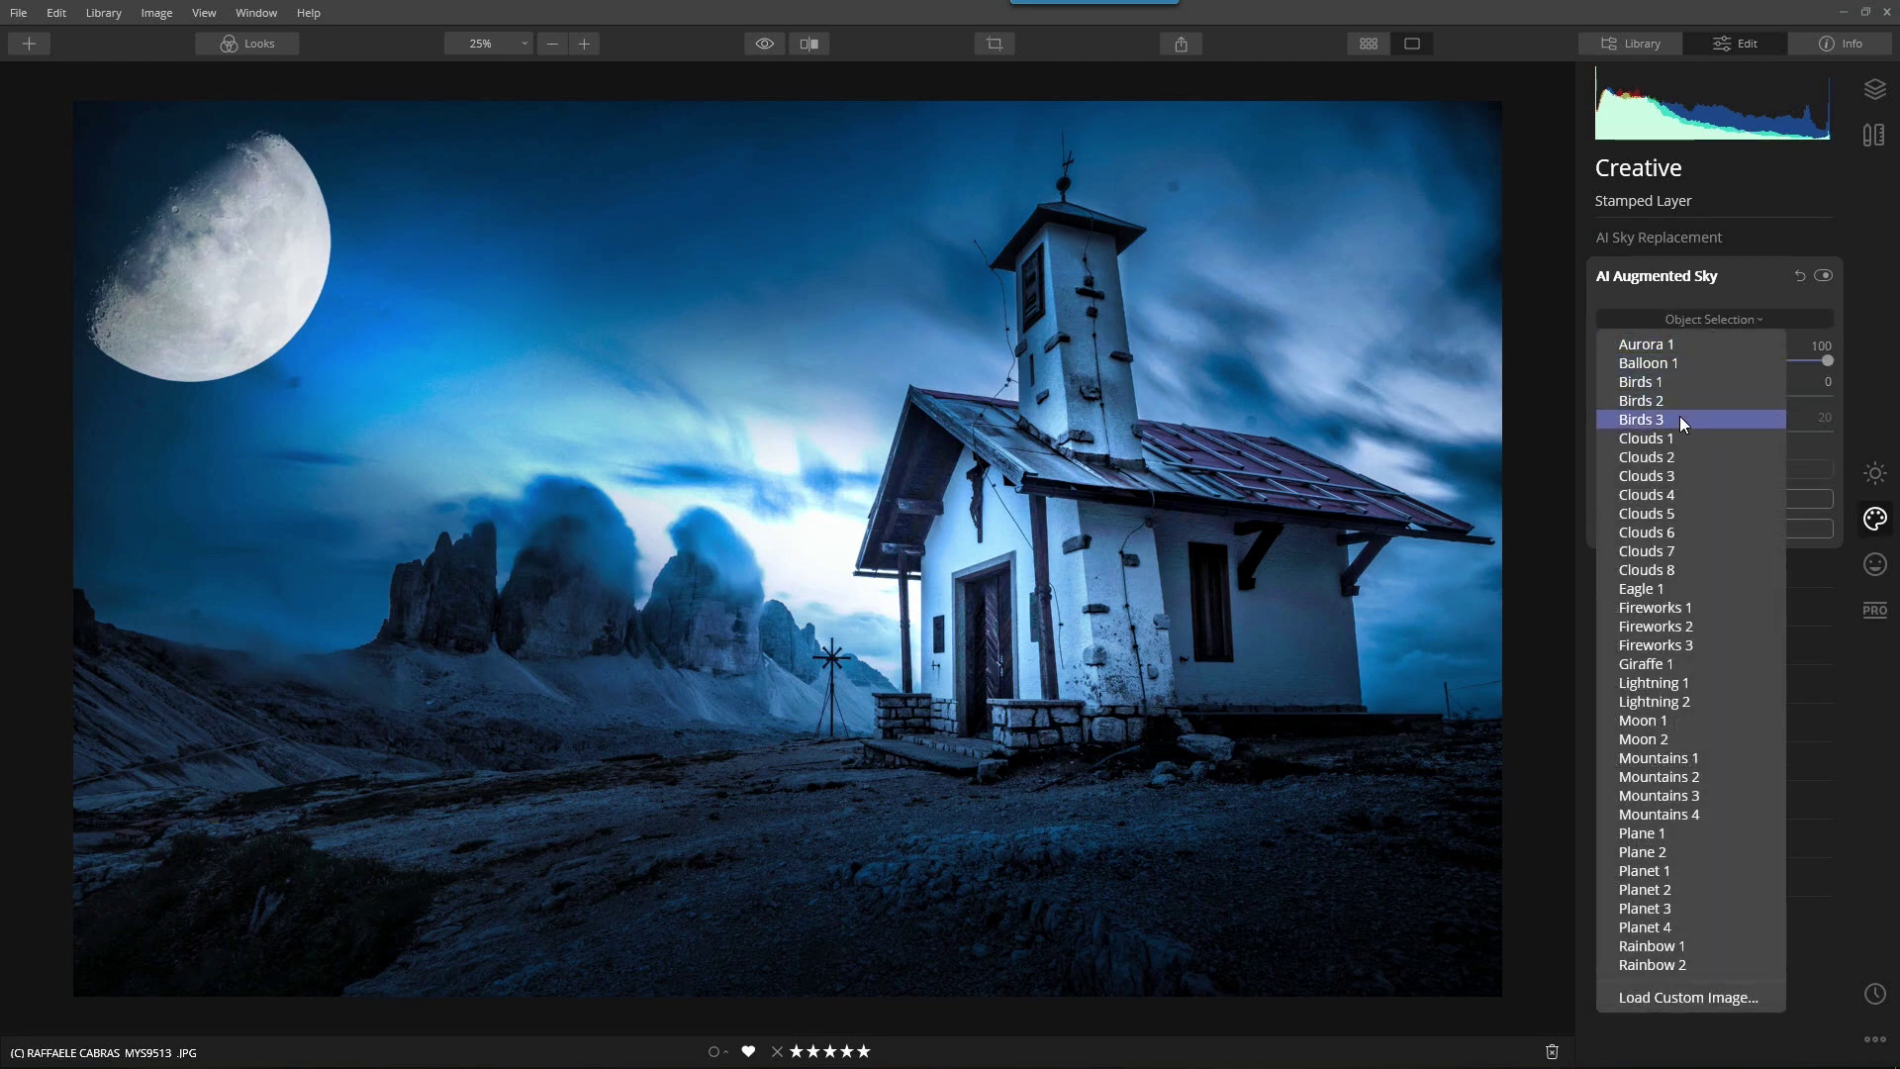
{"action": "left_click", "coordinate": [1679, 384]}
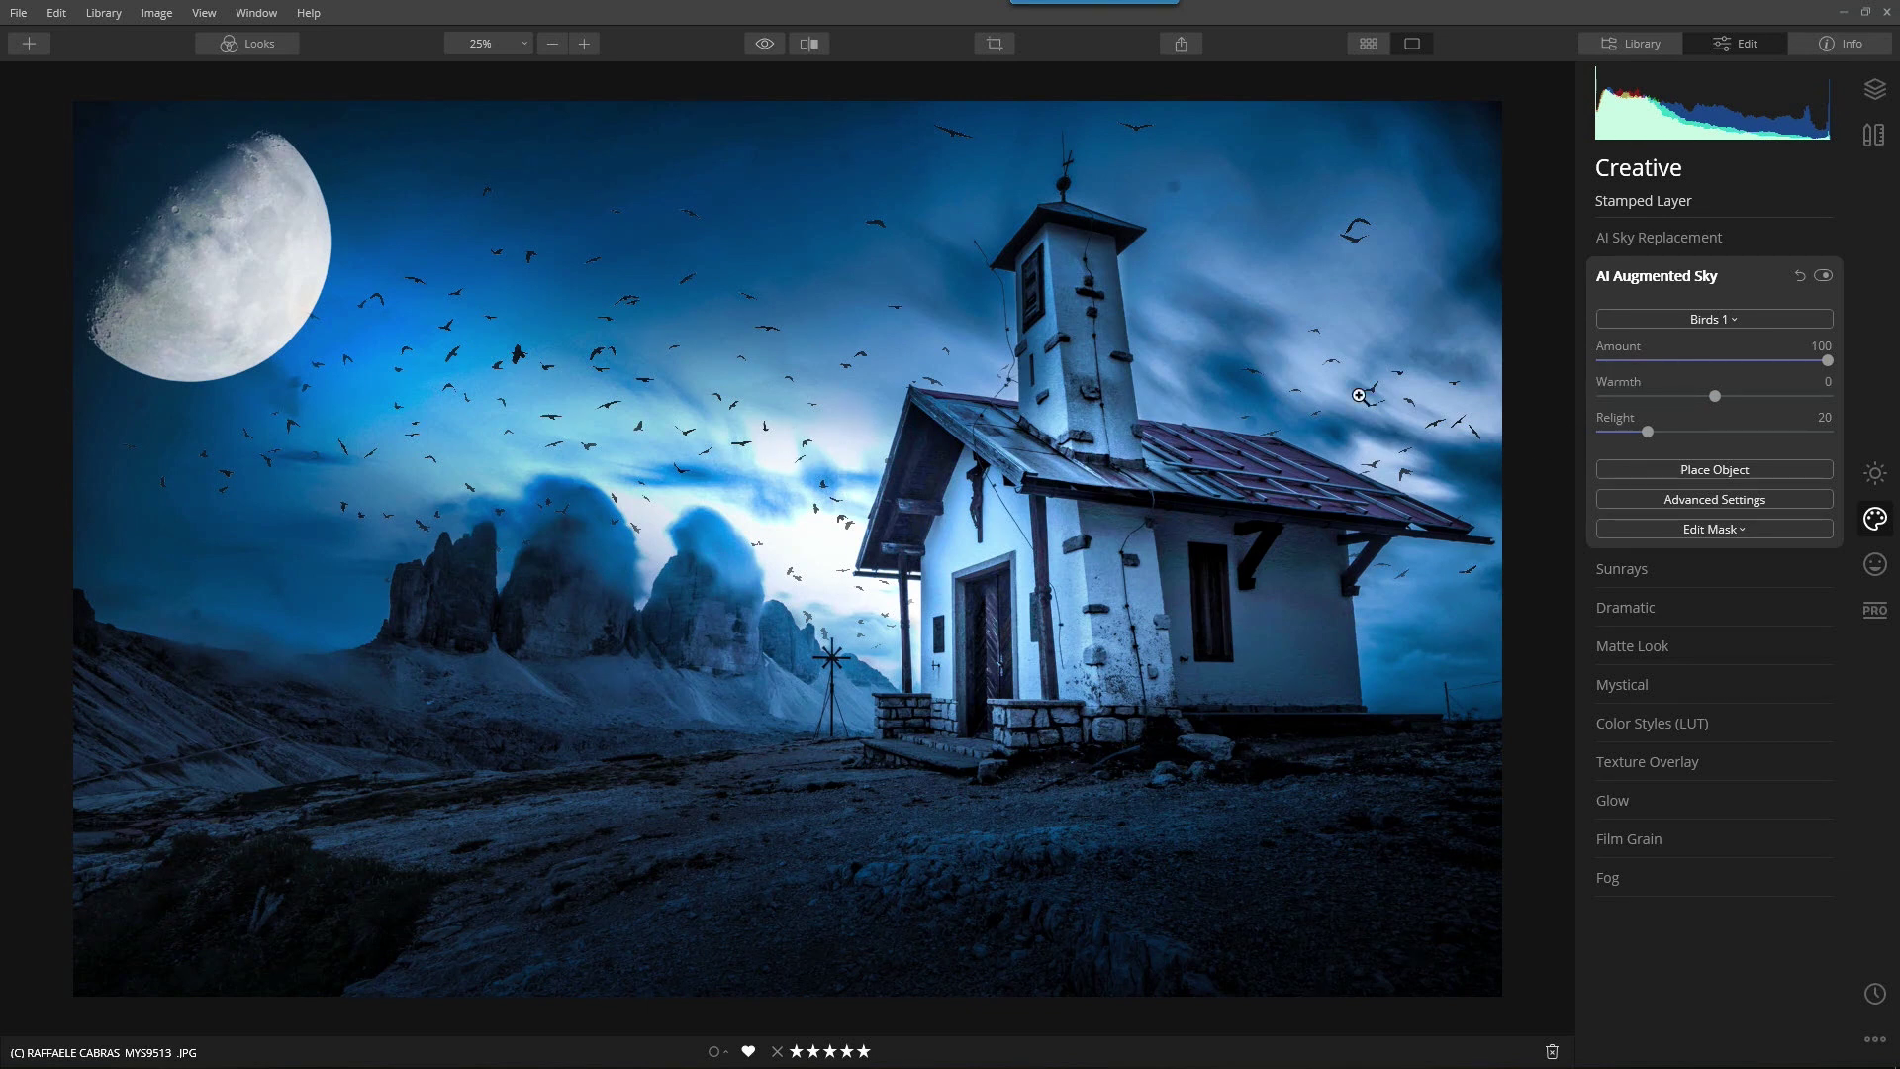
- Enlarge the birds object, move it higher in the sky, finish placing it, and return to the layer list
{"action": "left_click", "coordinate": [1714, 480]}
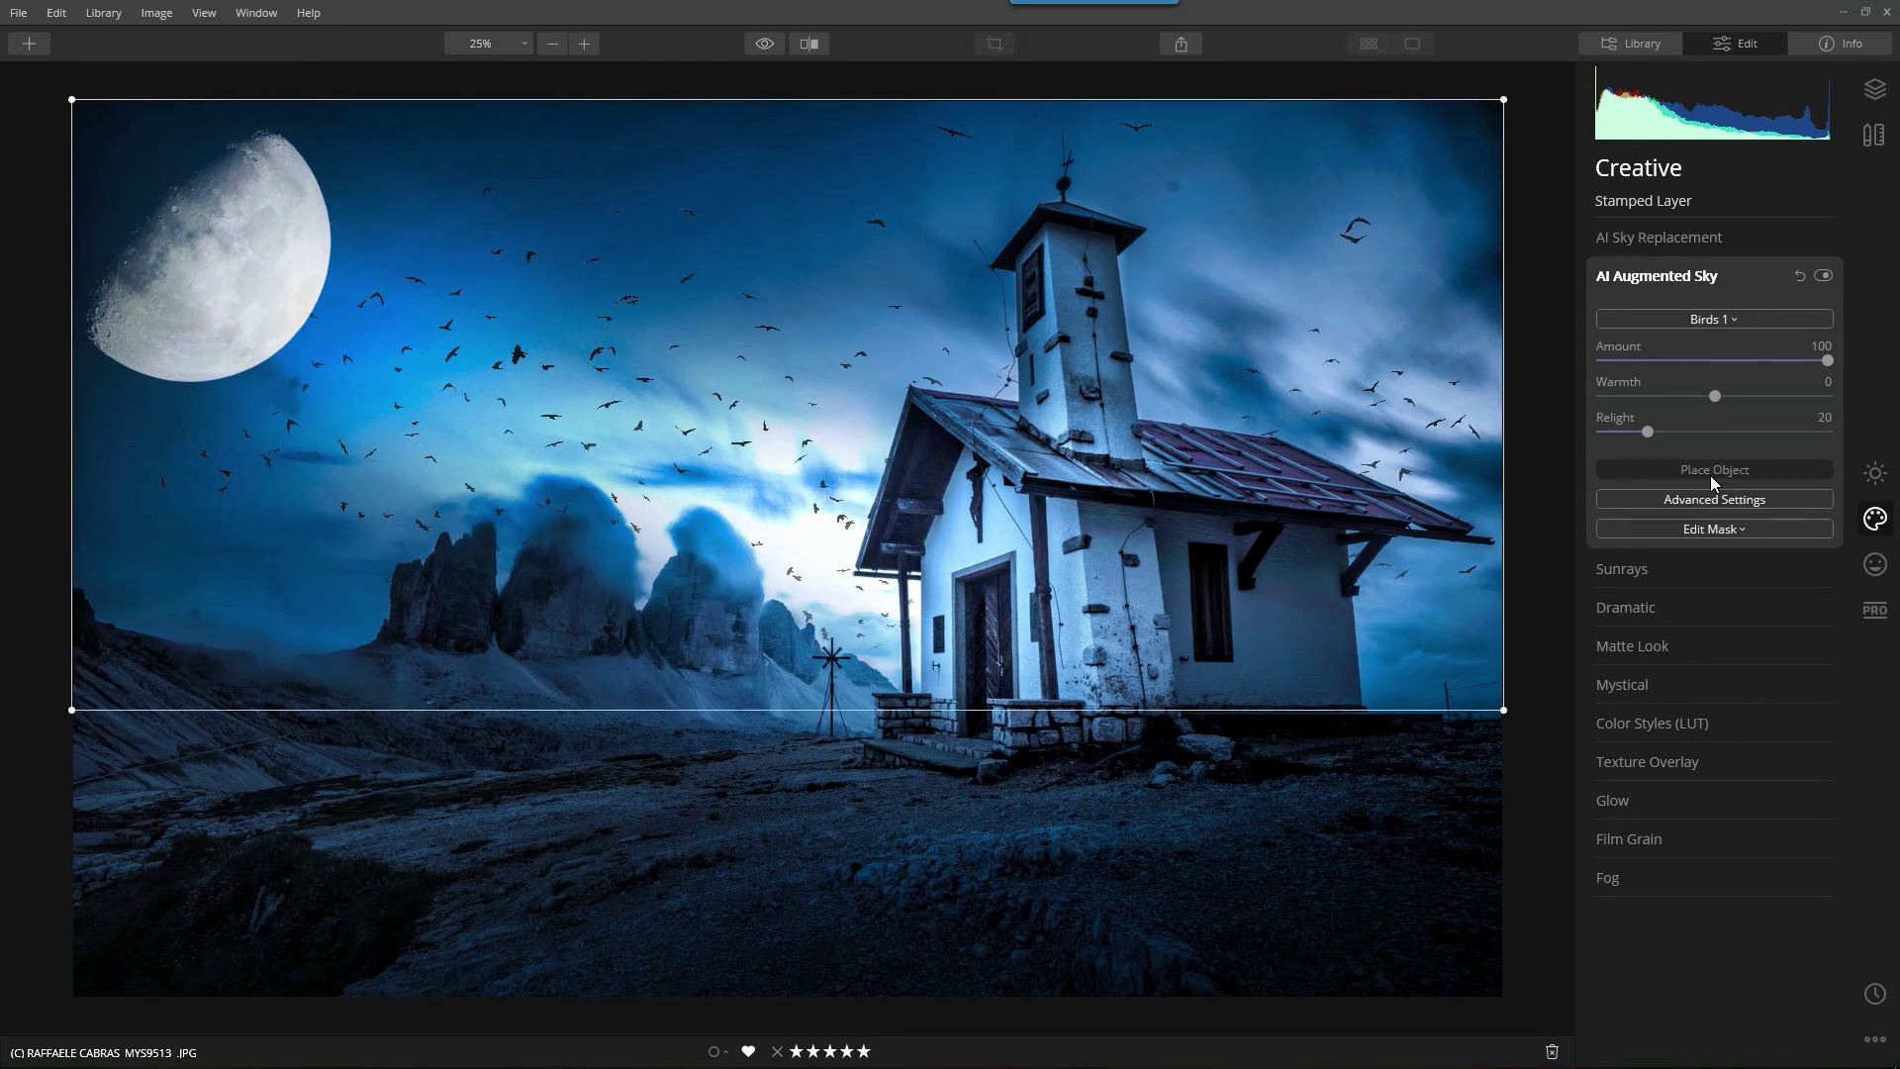
{"action": "left_click_drag", "start_coordinate": [1499, 722], "coordinate": [1592, 832]}
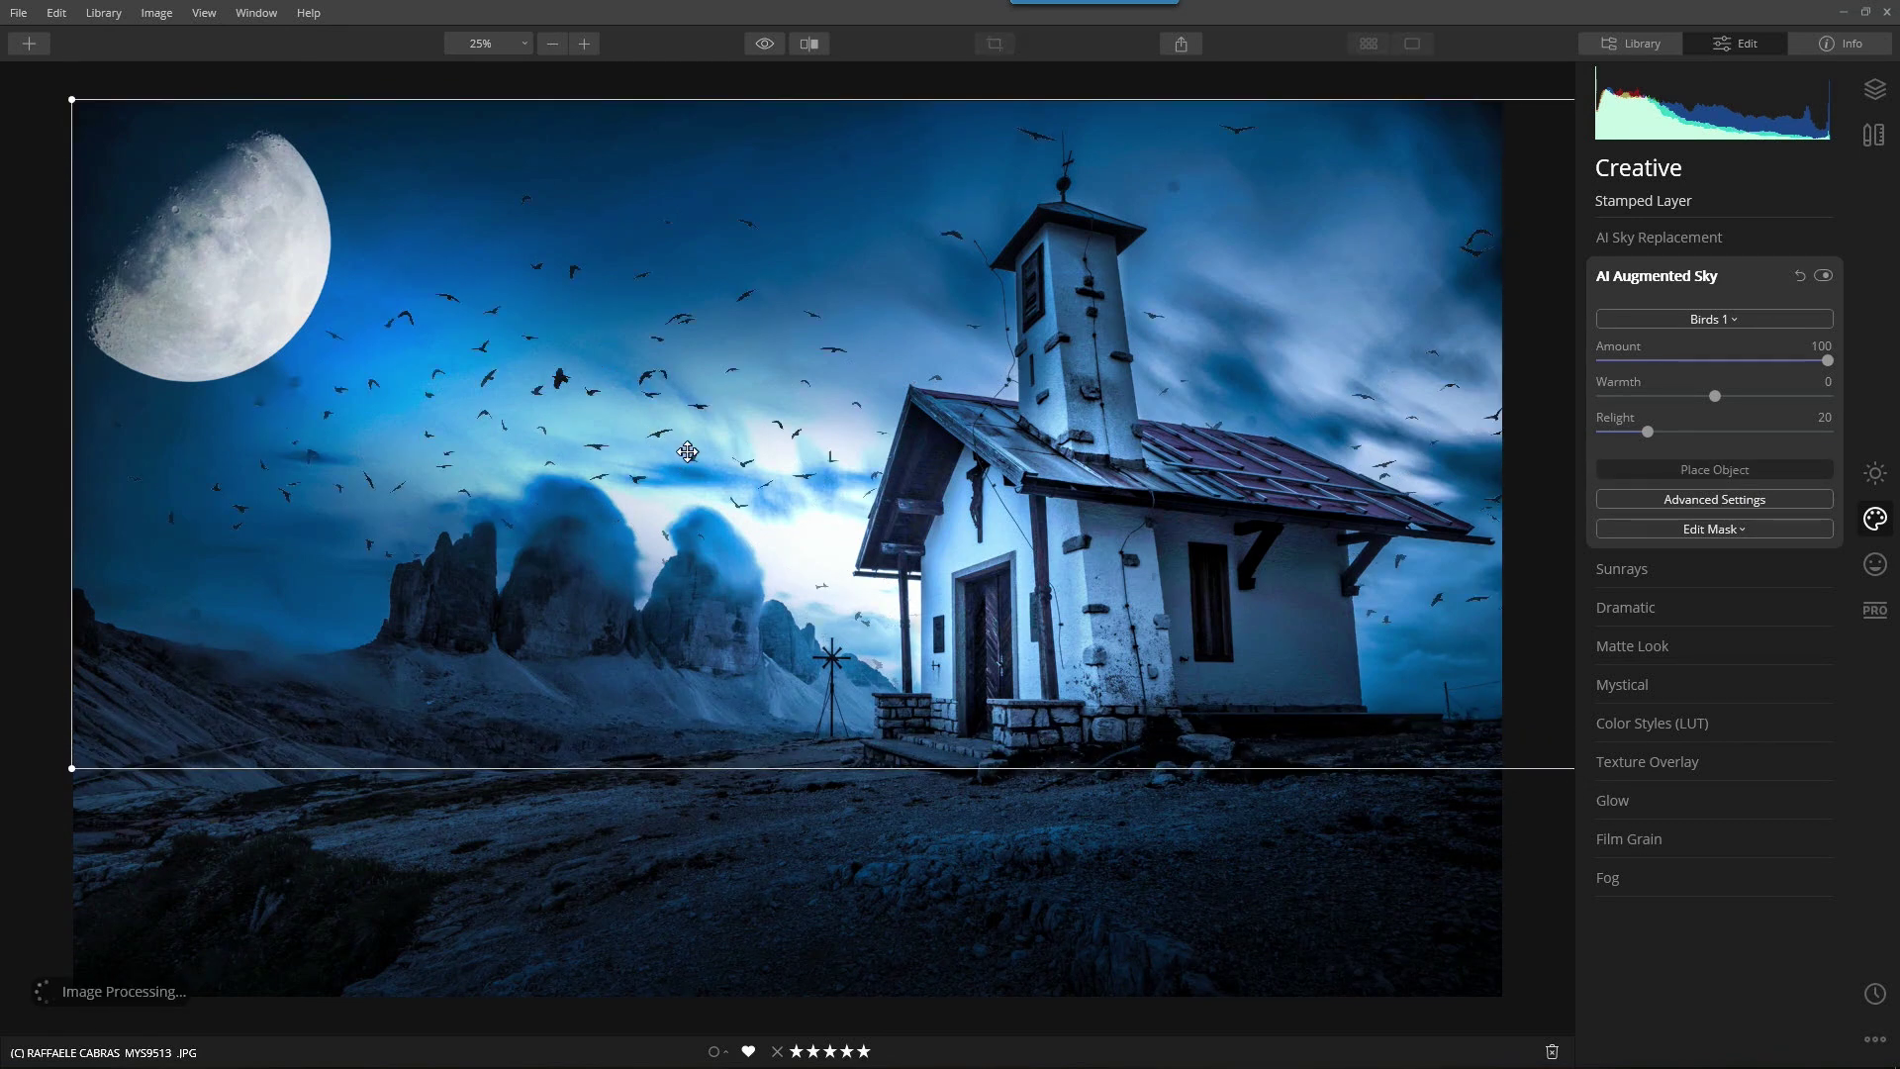
{"action": "left_click_drag", "start_coordinate": [686, 453], "coordinate": [679, 339]}
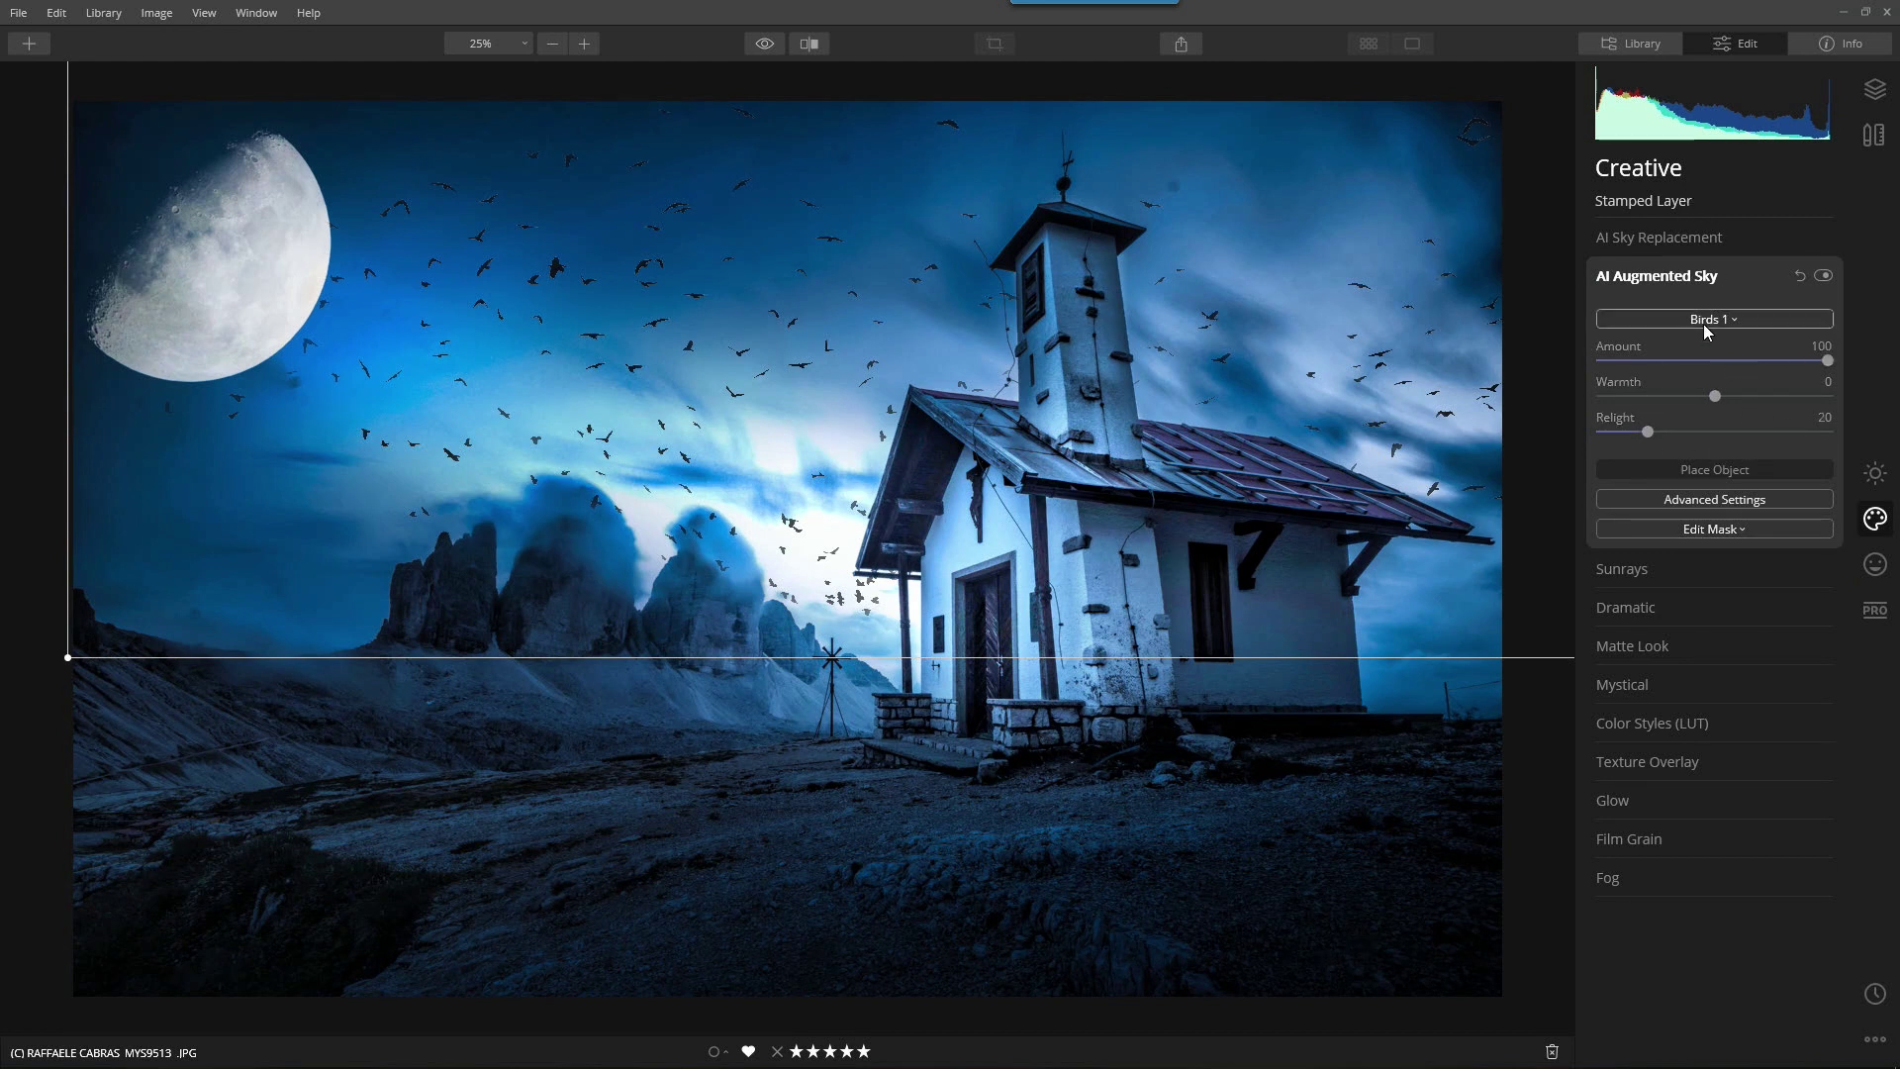
{"action": "left_click", "coordinate": [1720, 471]}
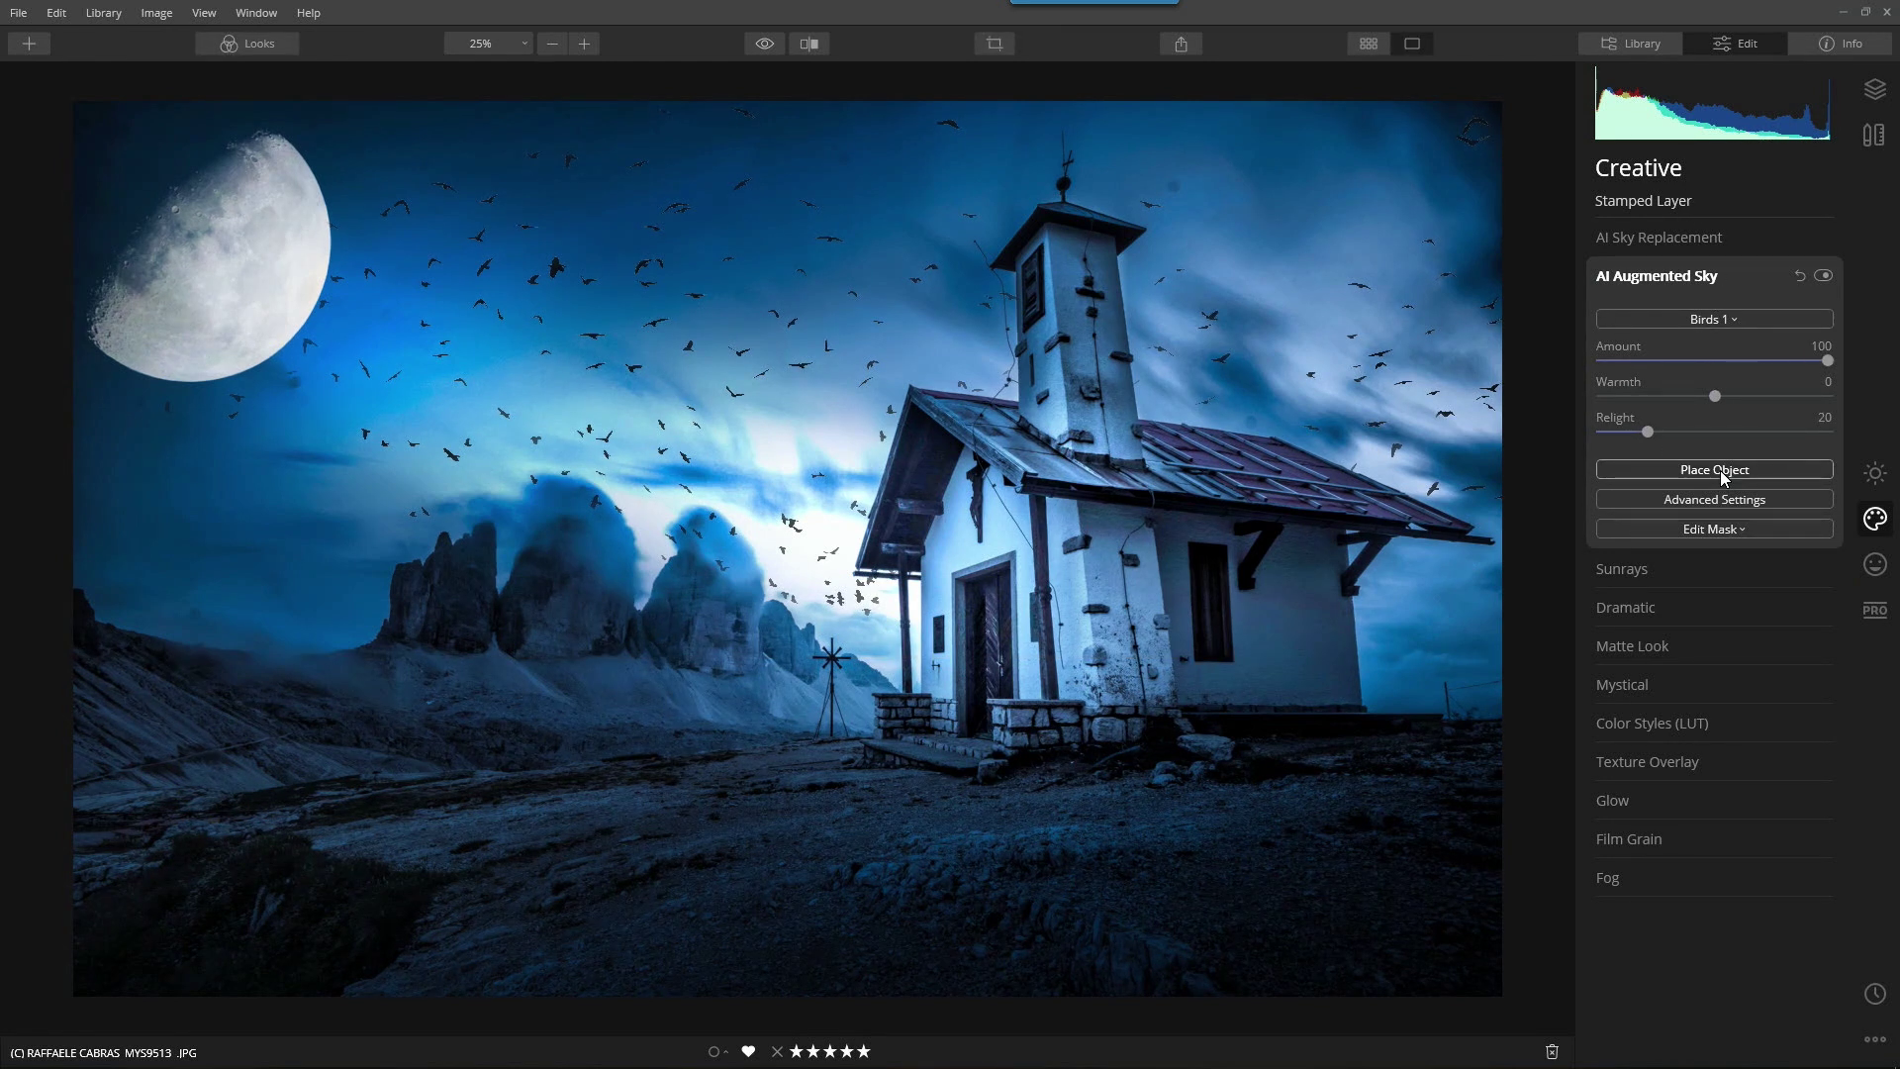
{"action": "left_click", "coordinate": [1638, 280]}
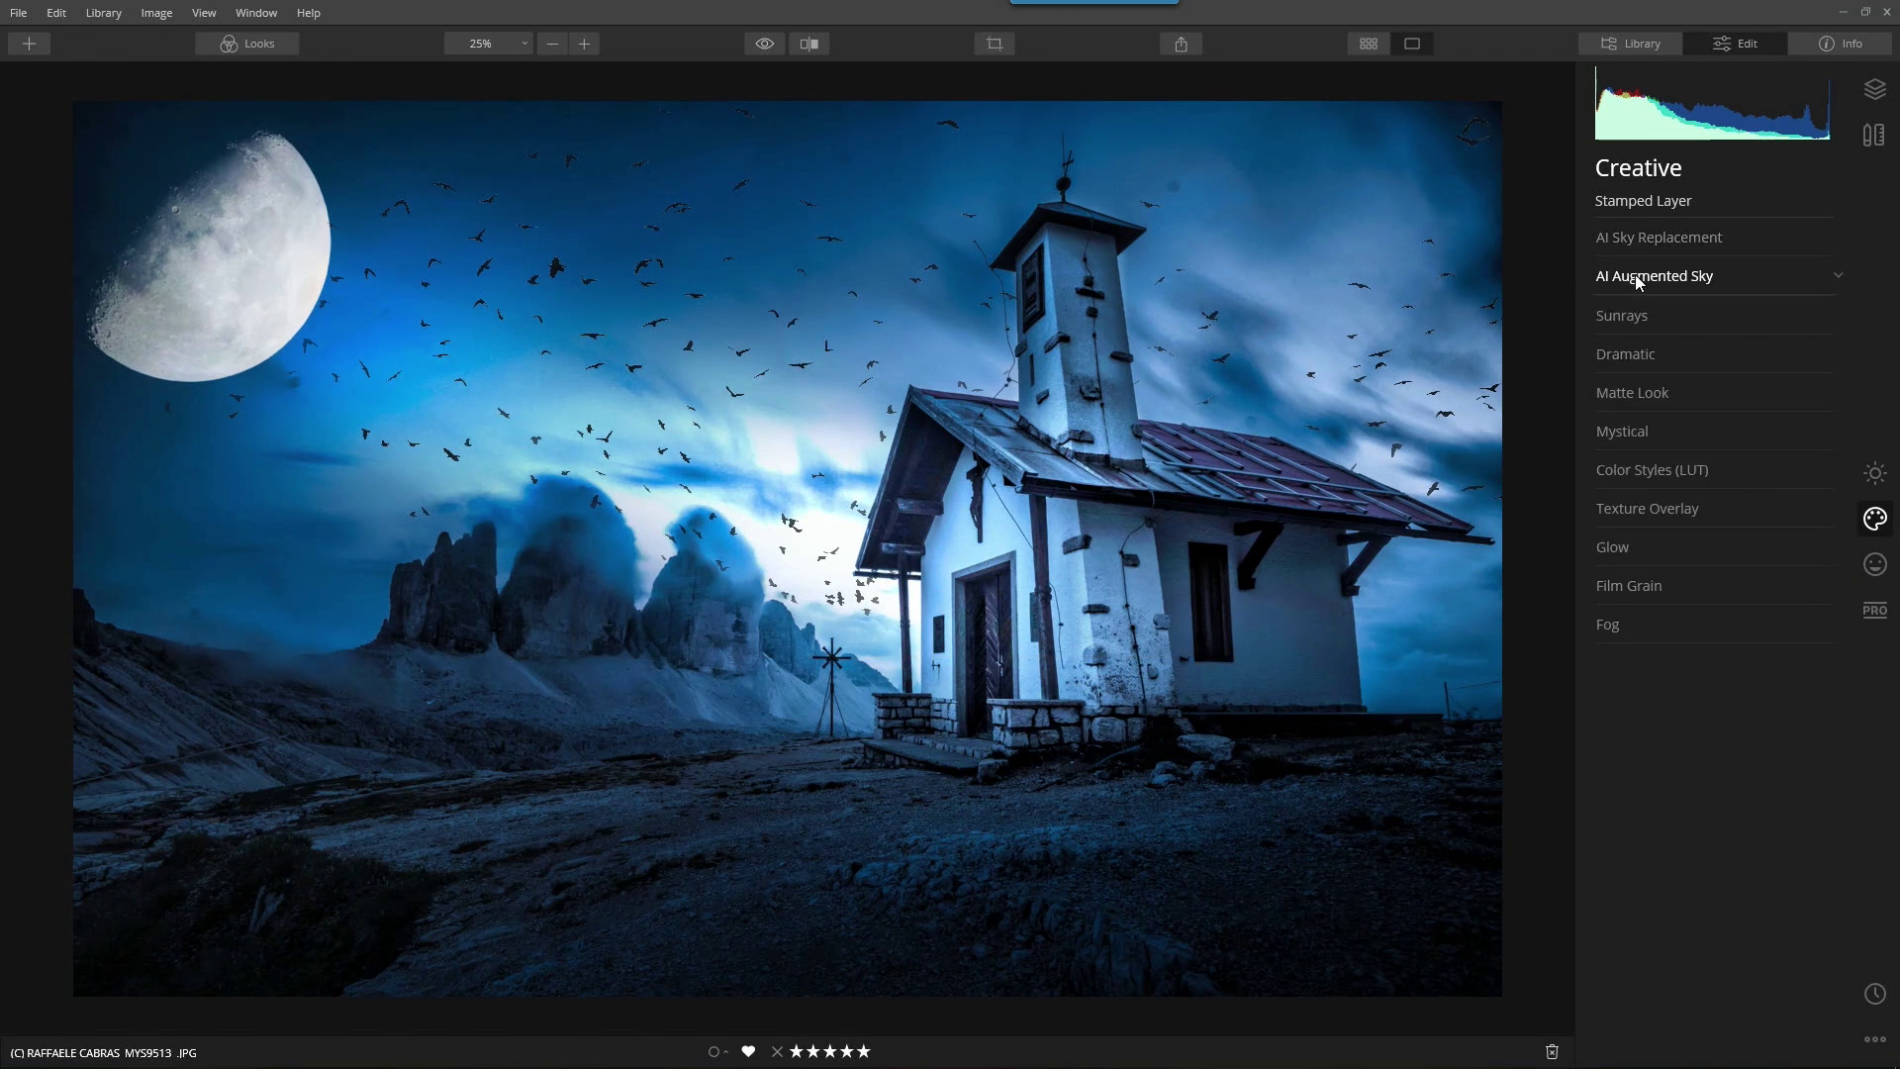
{"action": "left_click", "coordinate": [1874, 89]}
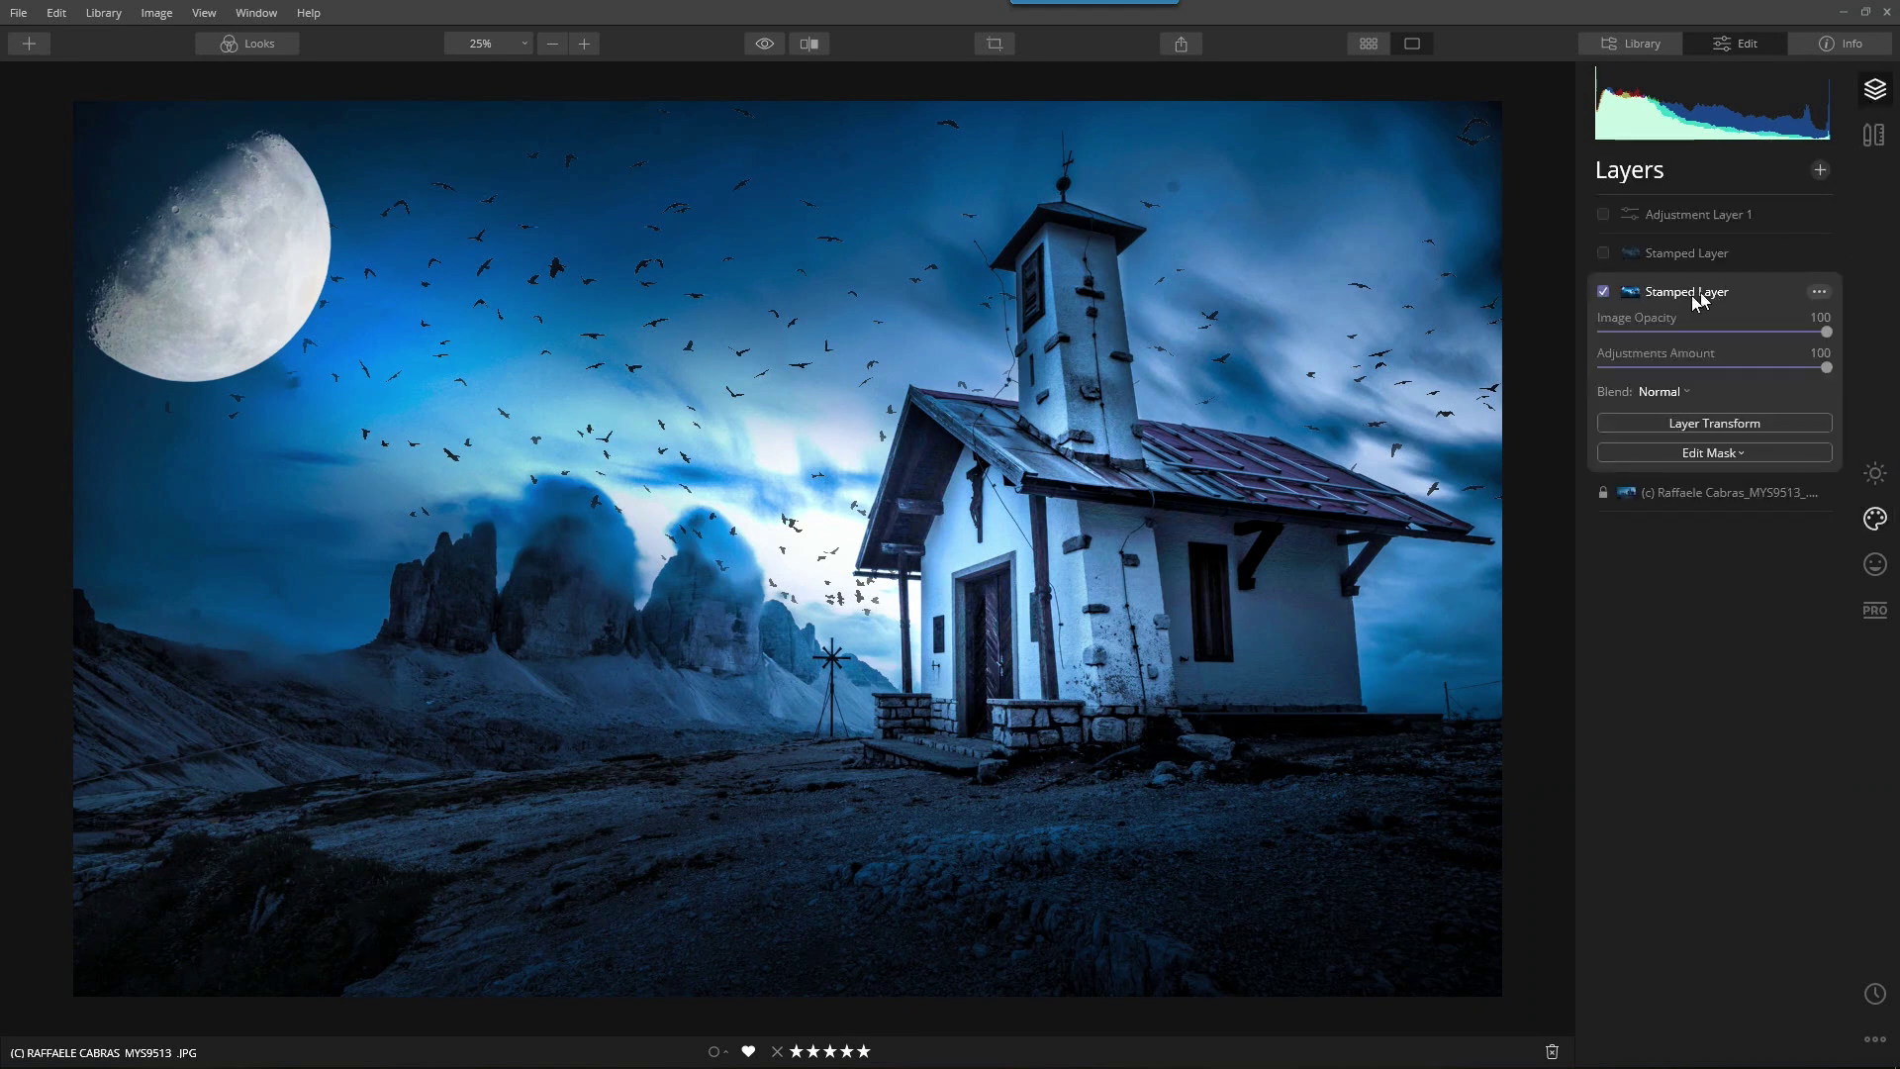
- Check the lower stamped layer's transform frame and leave the transform view
{"action": "left_click", "coordinate": [1690, 424]}
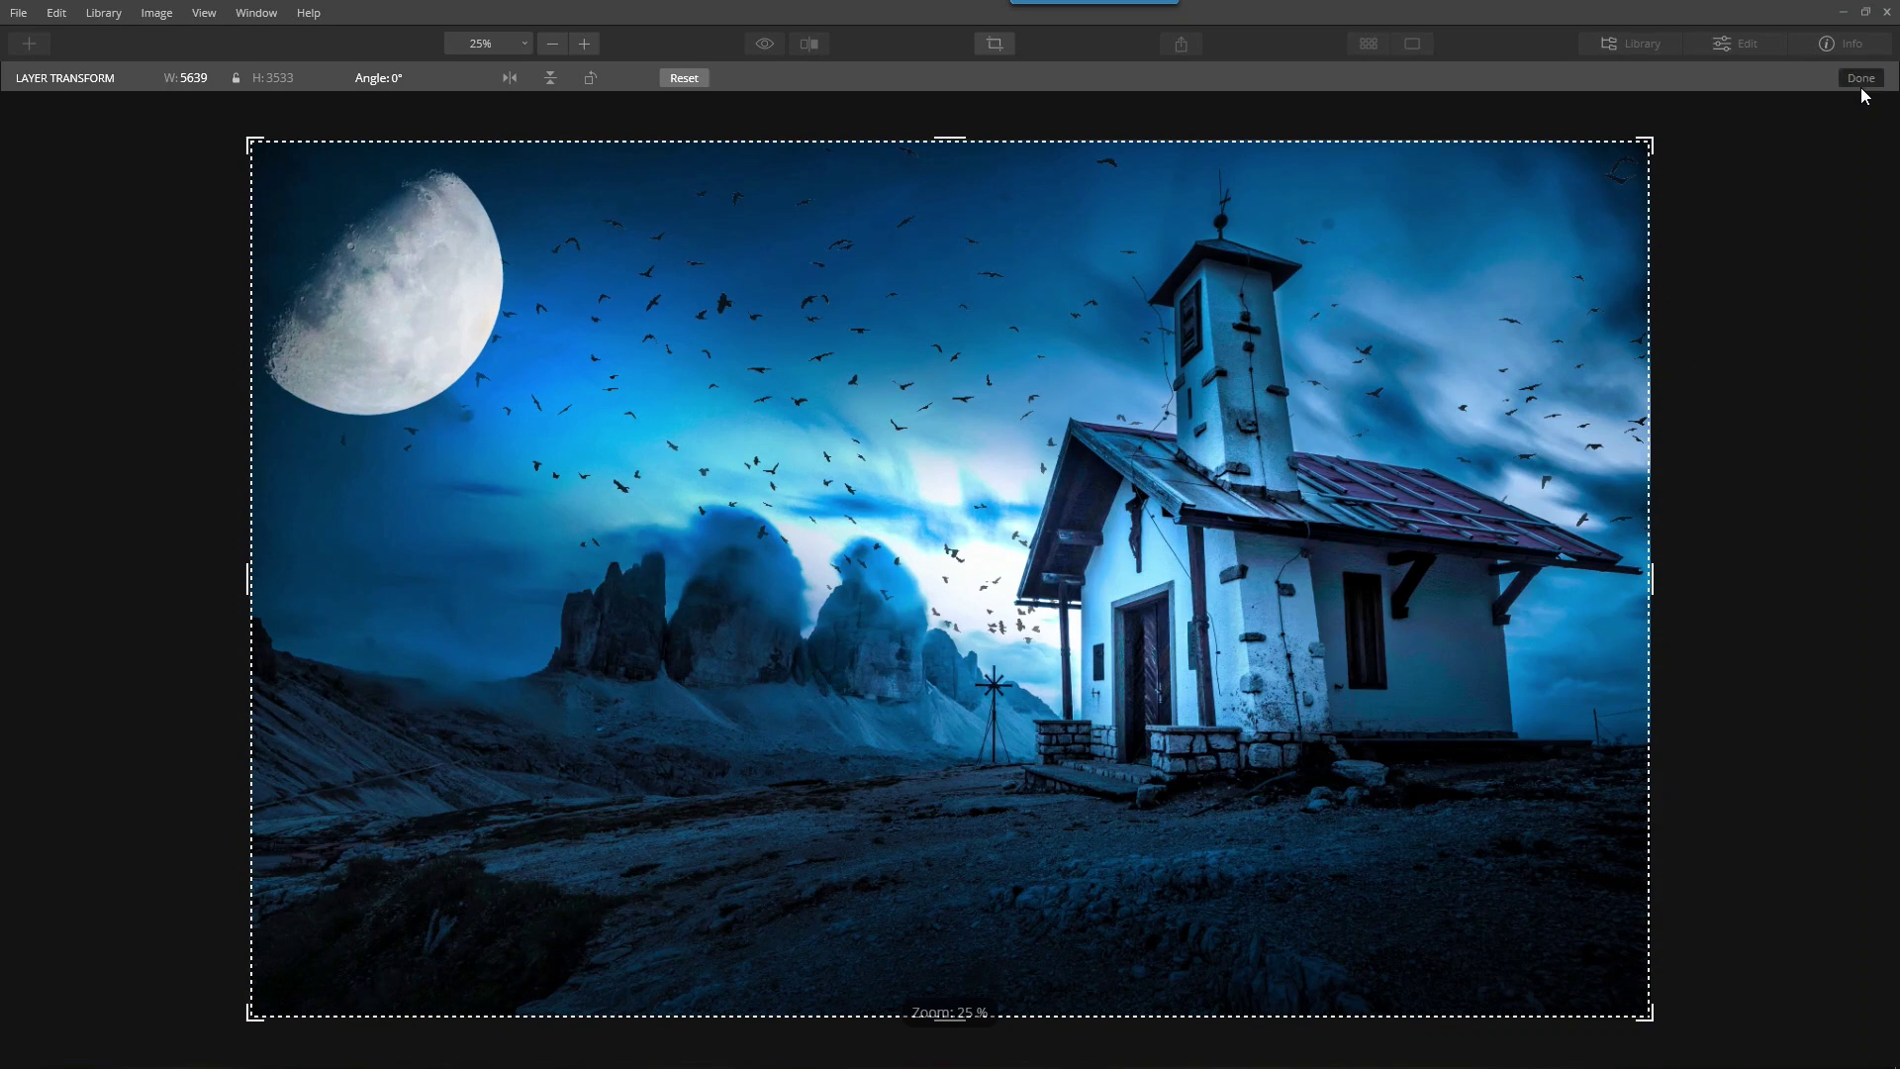
{"action": "left_click", "coordinate": [1861, 86]}
- Set the Moon 2 object's Amount to 82 in the base photo's AI Augmented Sky filter
{"action": "left_click", "coordinate": [1712, 485]}
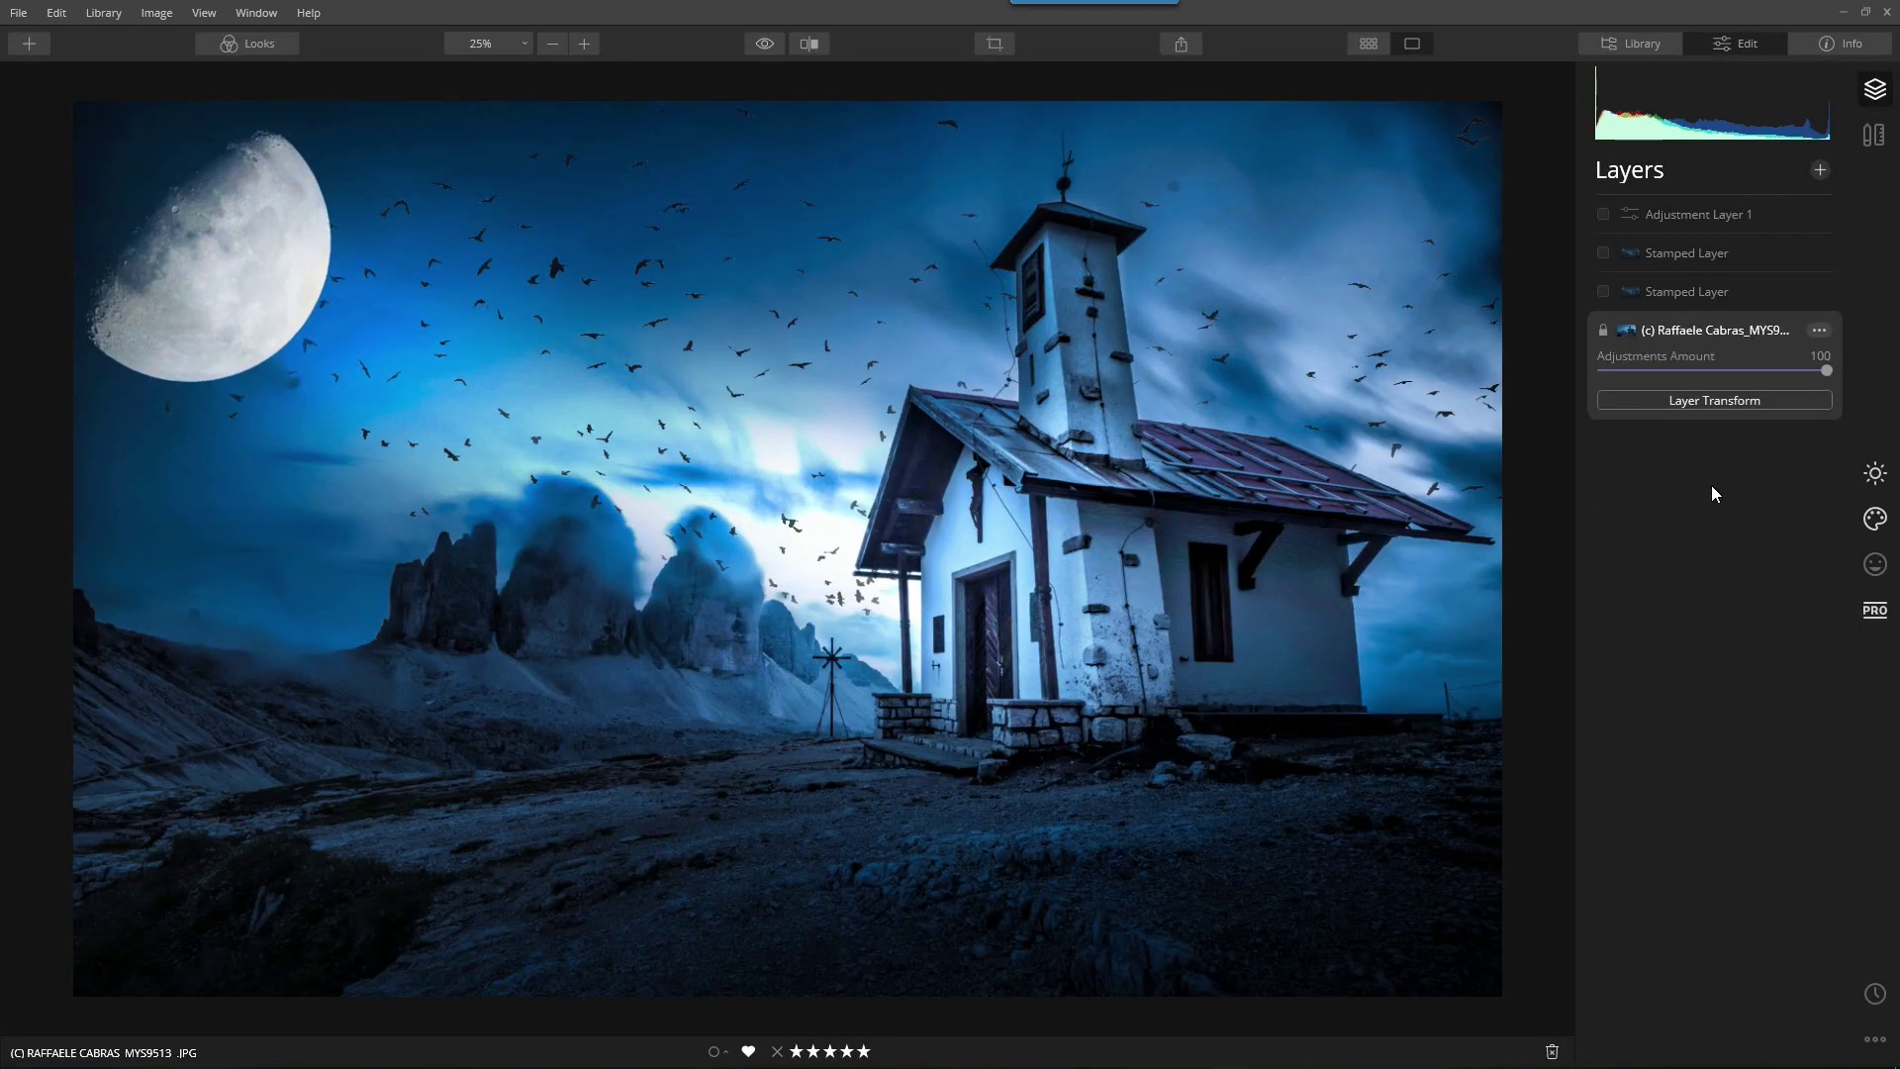
{"action": "left_click", "coordinate": [1878, 524]}
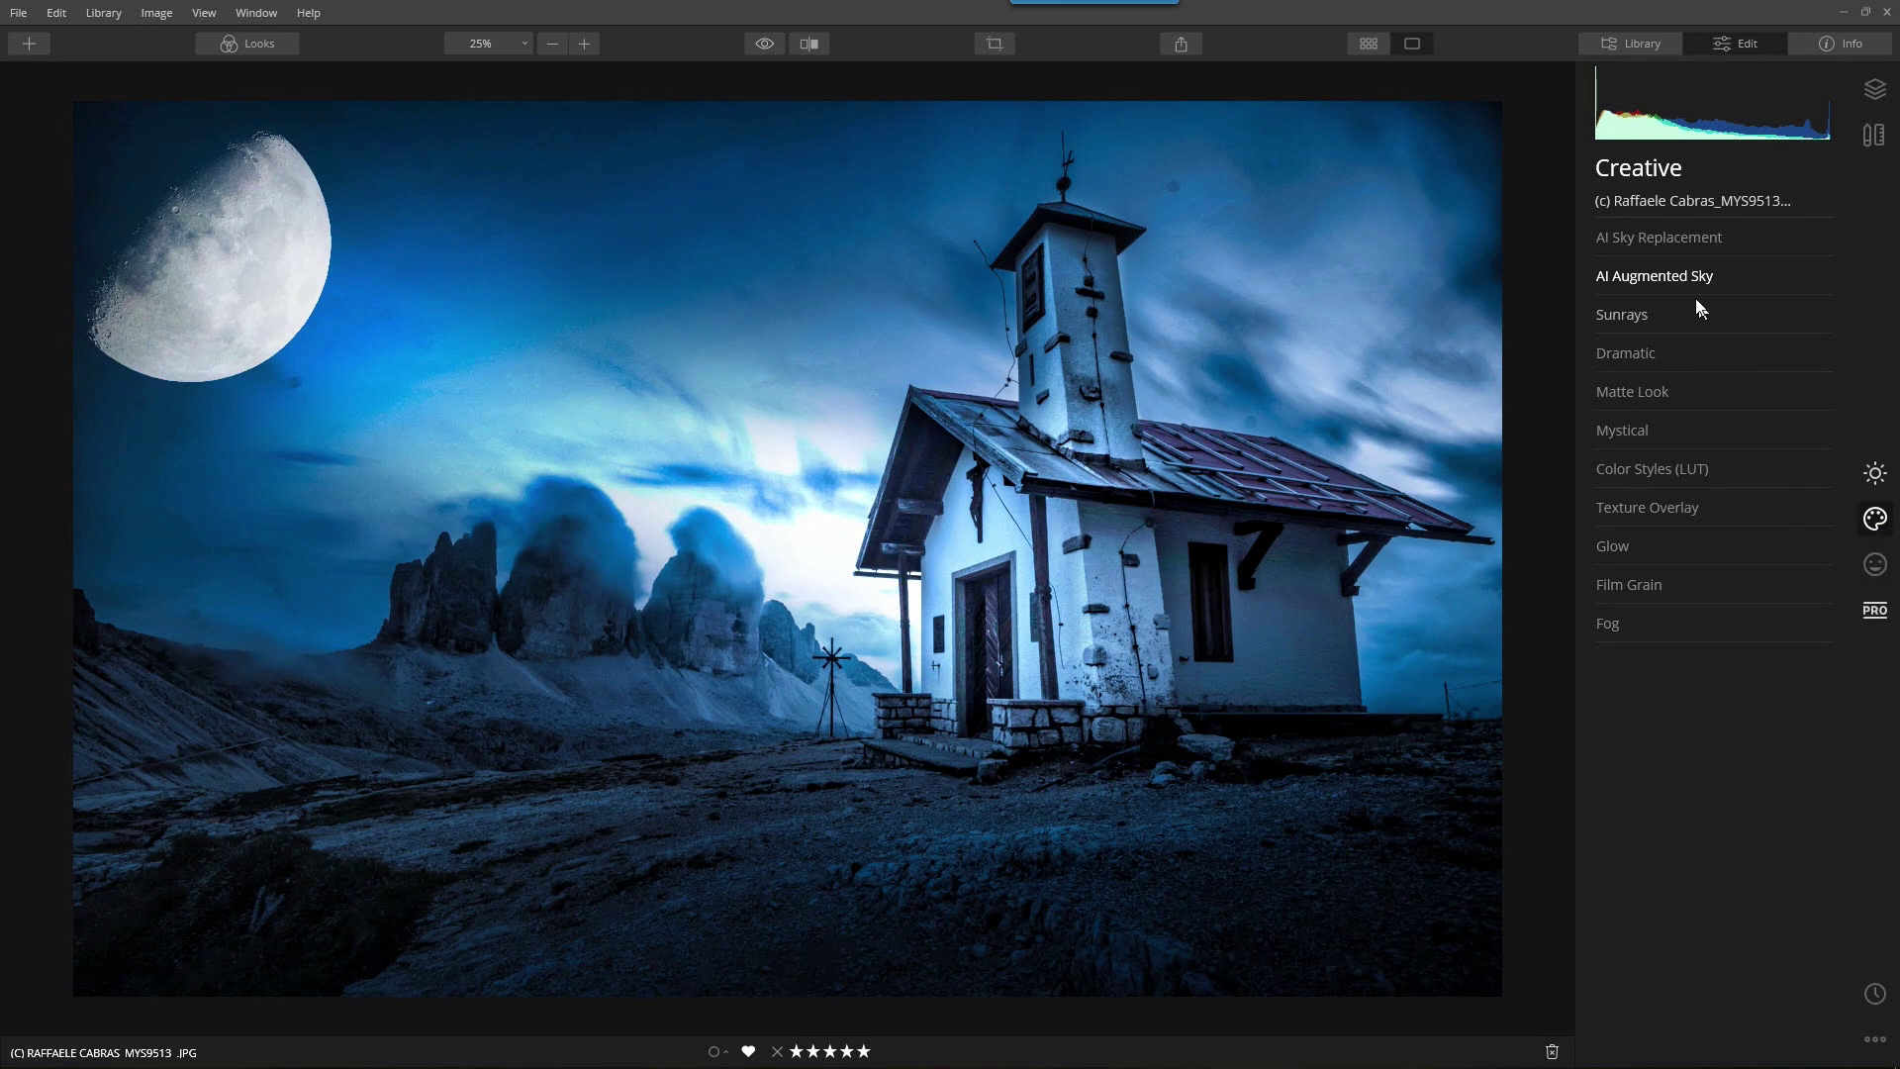
{"action": "left_click", "coordinate": [1672, 277]}
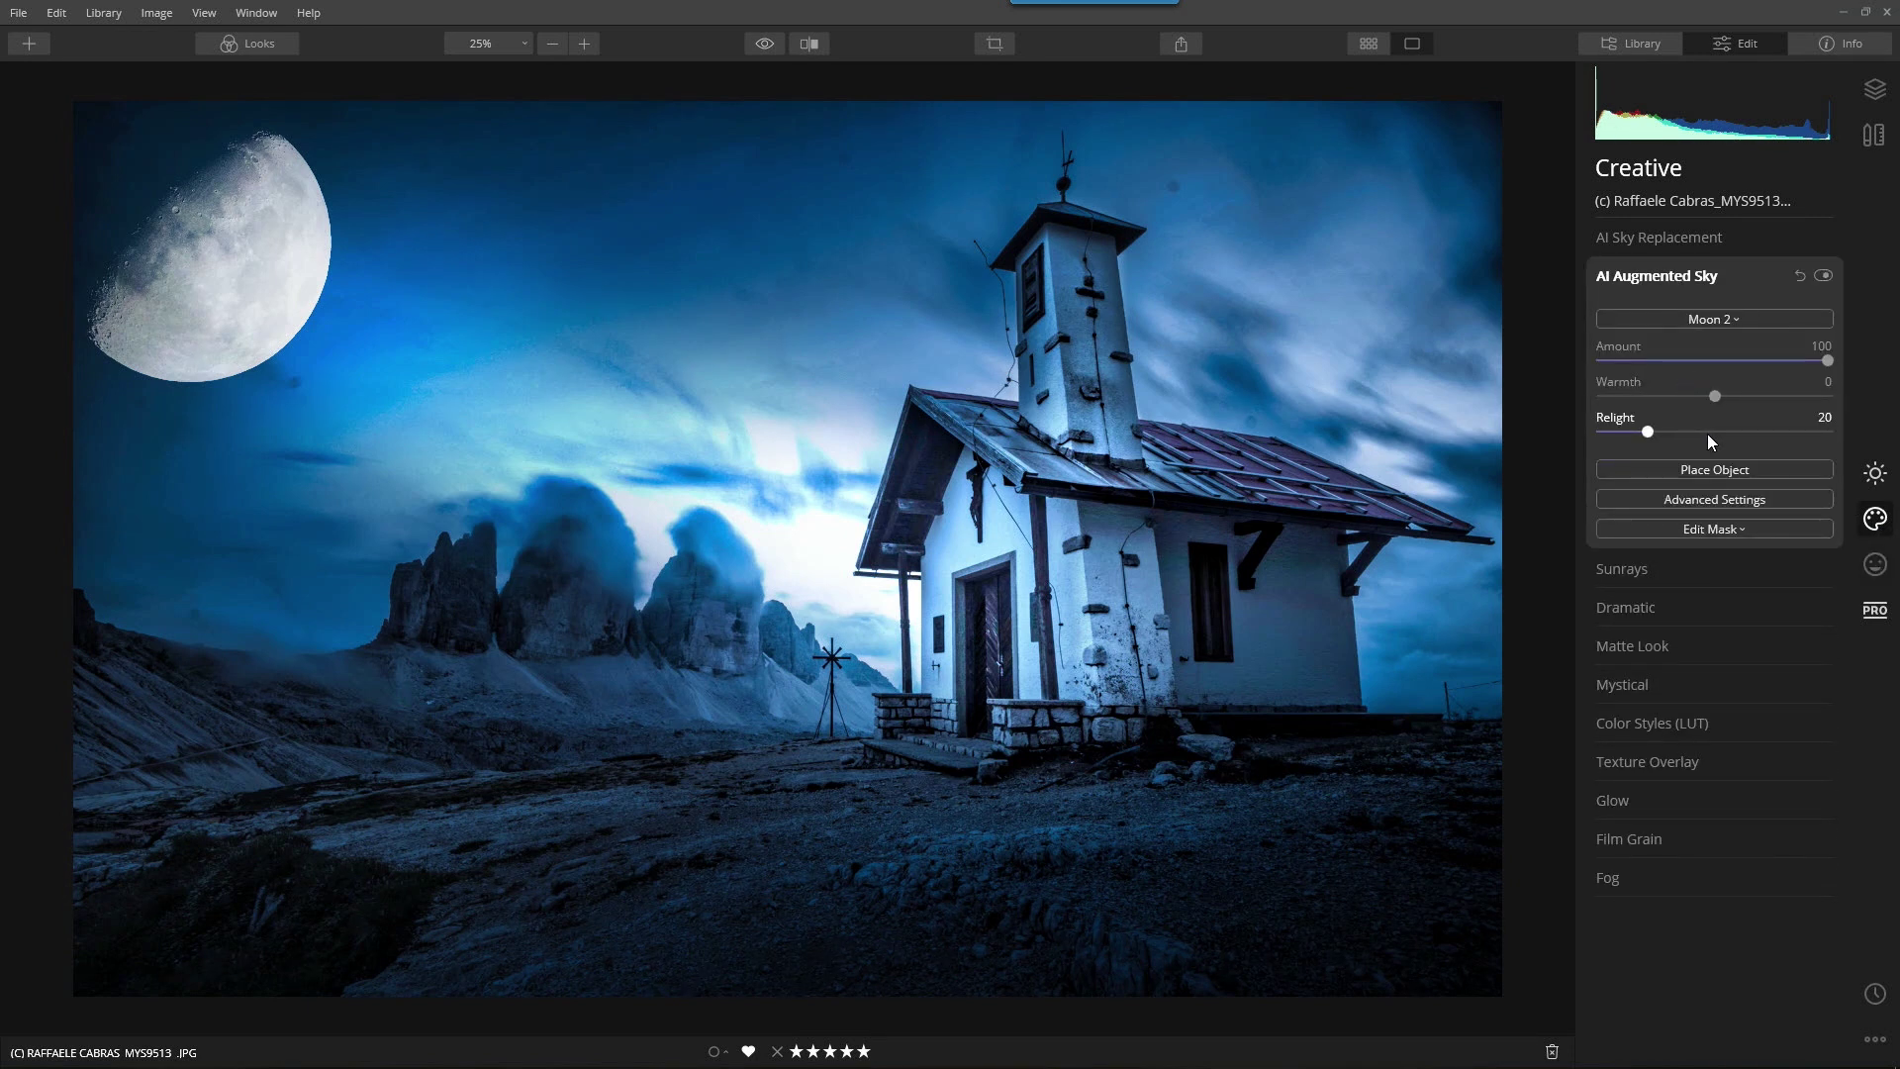
{"action": "left_click_drag", "start_coordinate": [1823, 363], "coordinate": [1742, 362]}
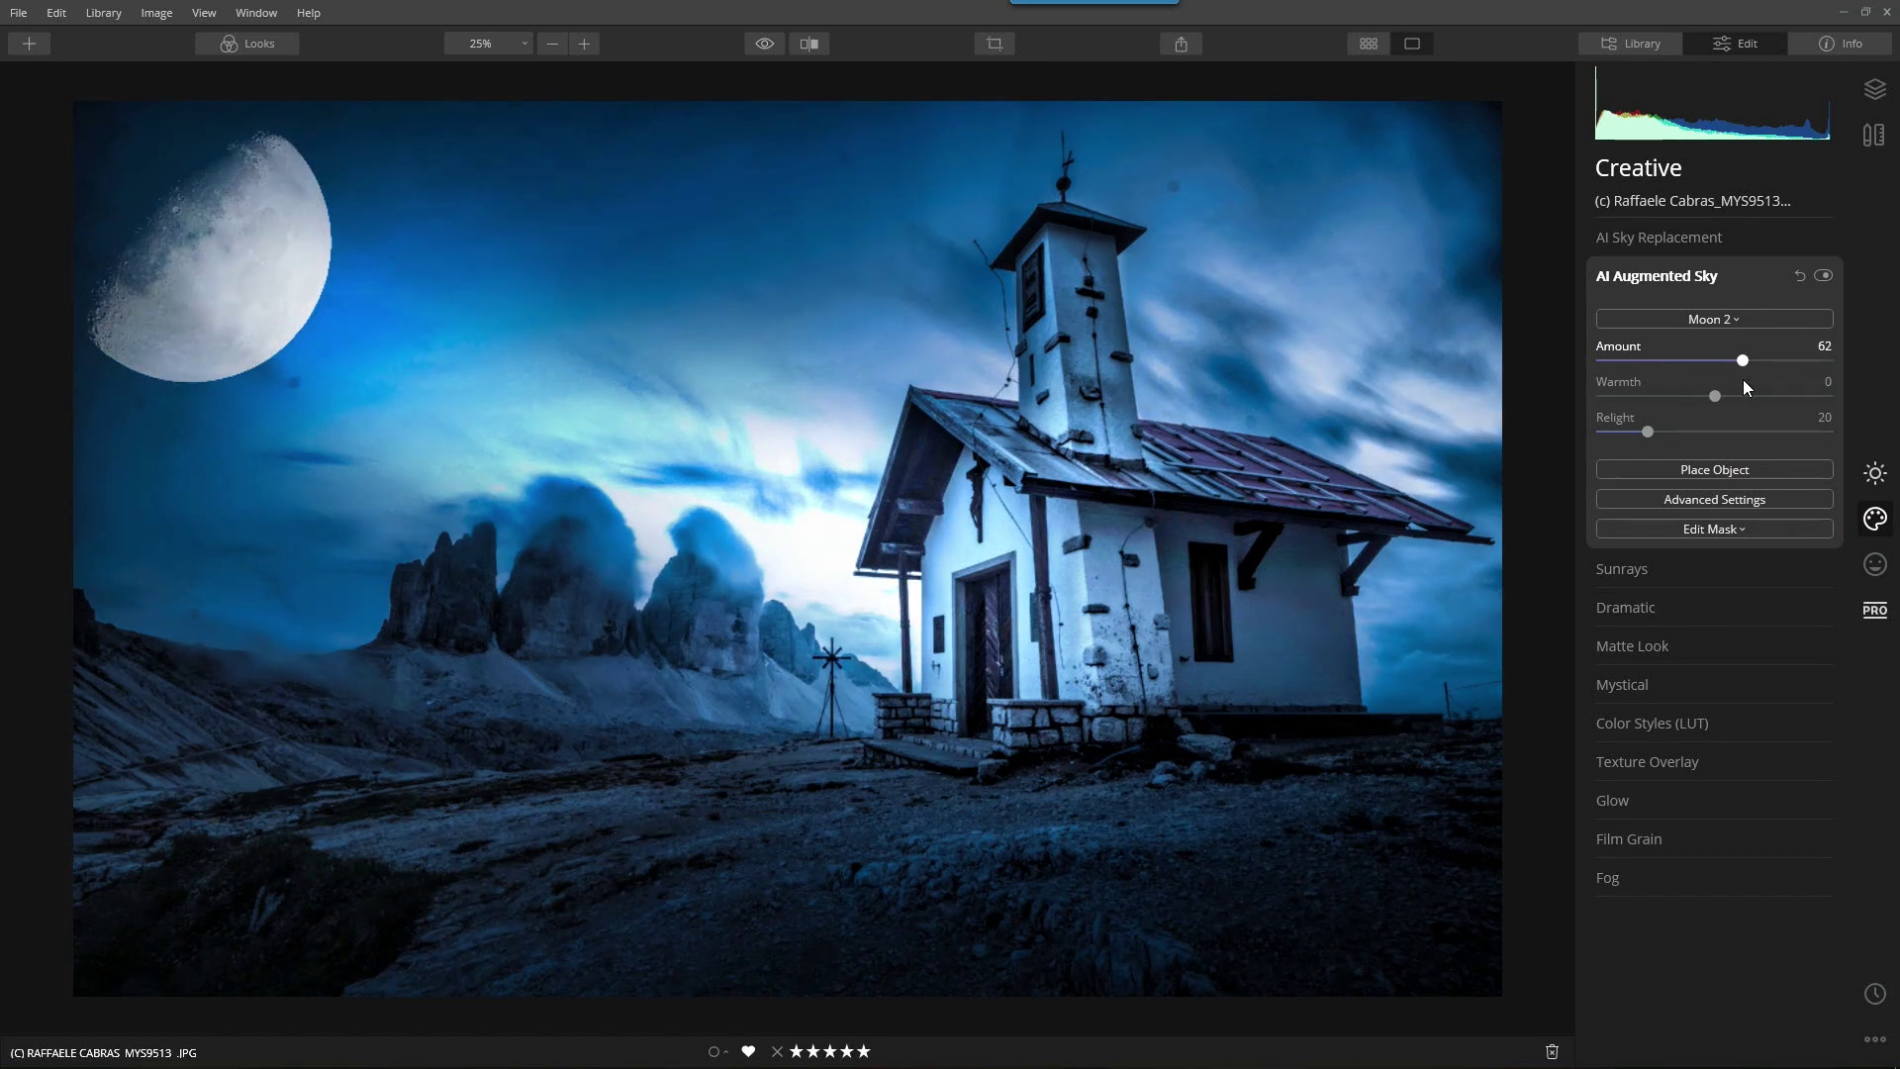
{"action": "left_click_drag", "start_coordinate": [1743, 381], "coordinate": [1890, 396]}
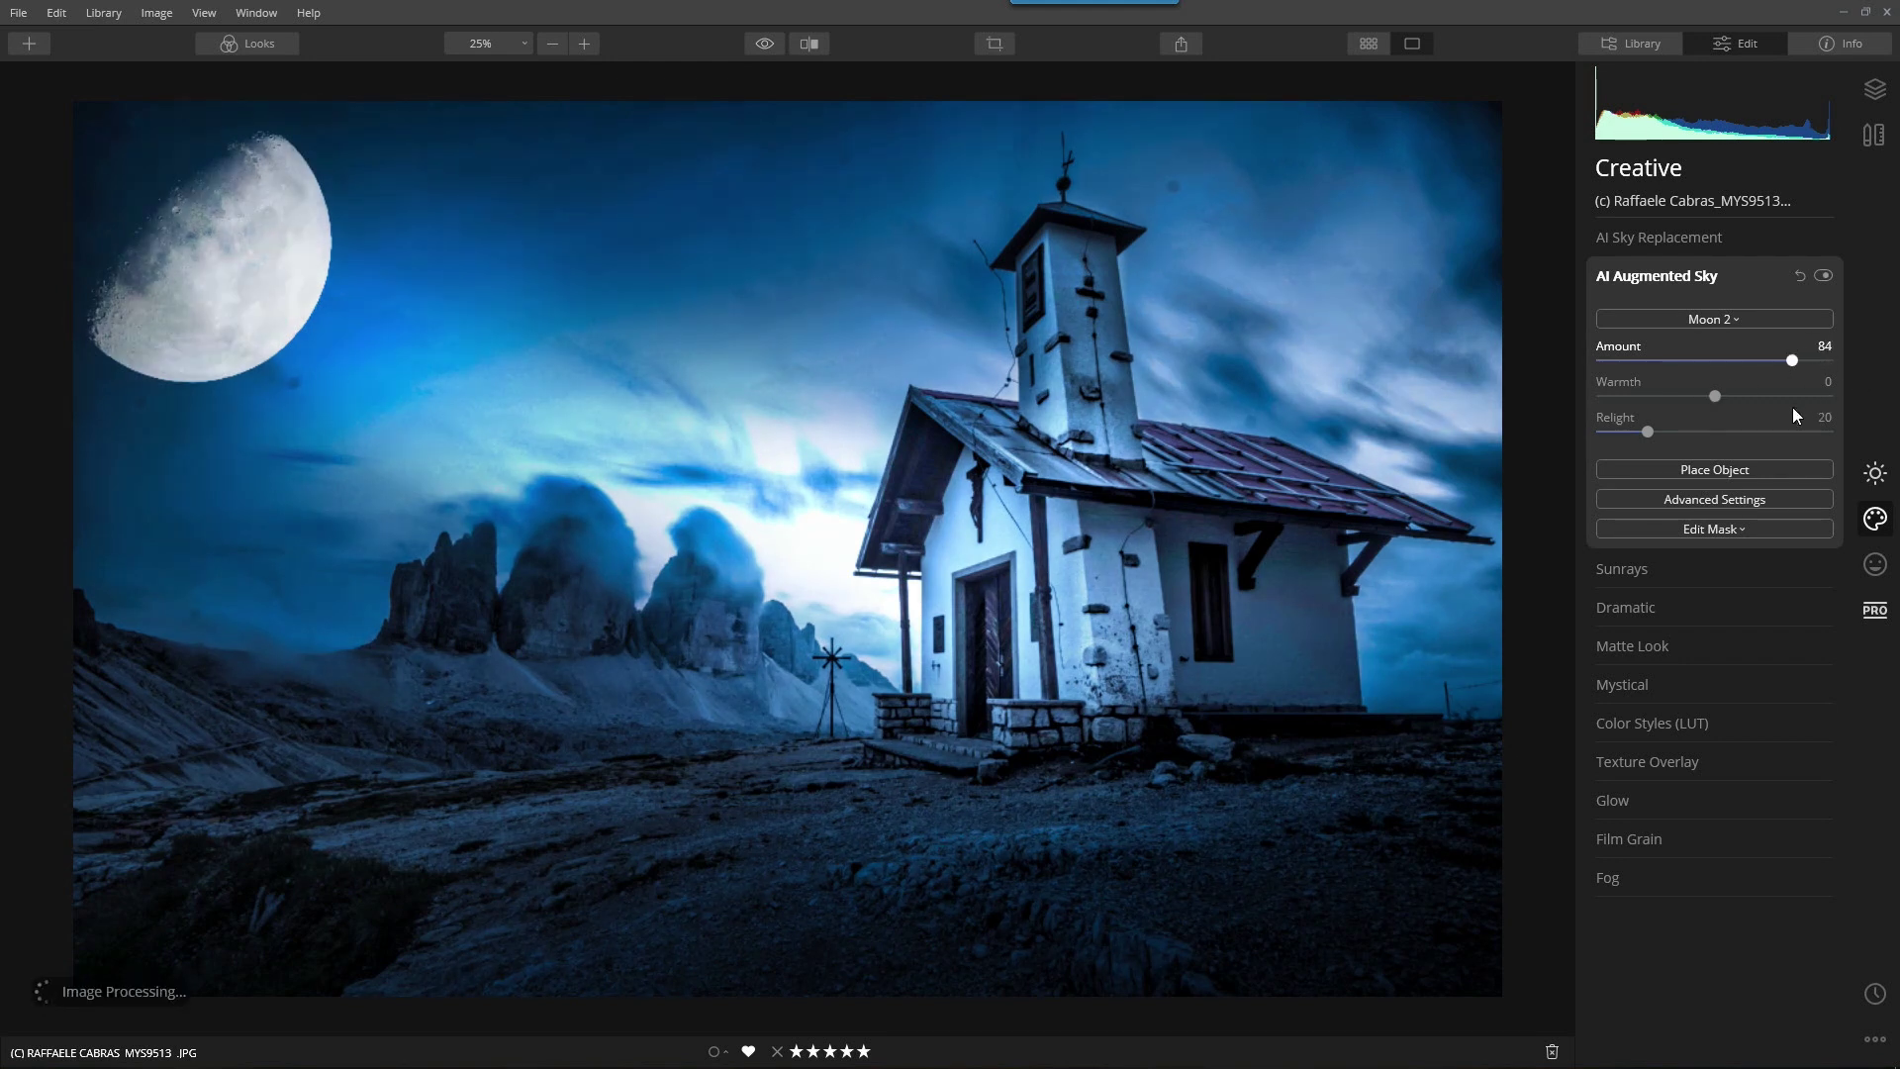
{"action": "left_click_drag", "start_coordinate": [1794, 414], "coordinate": [1789, 418]}
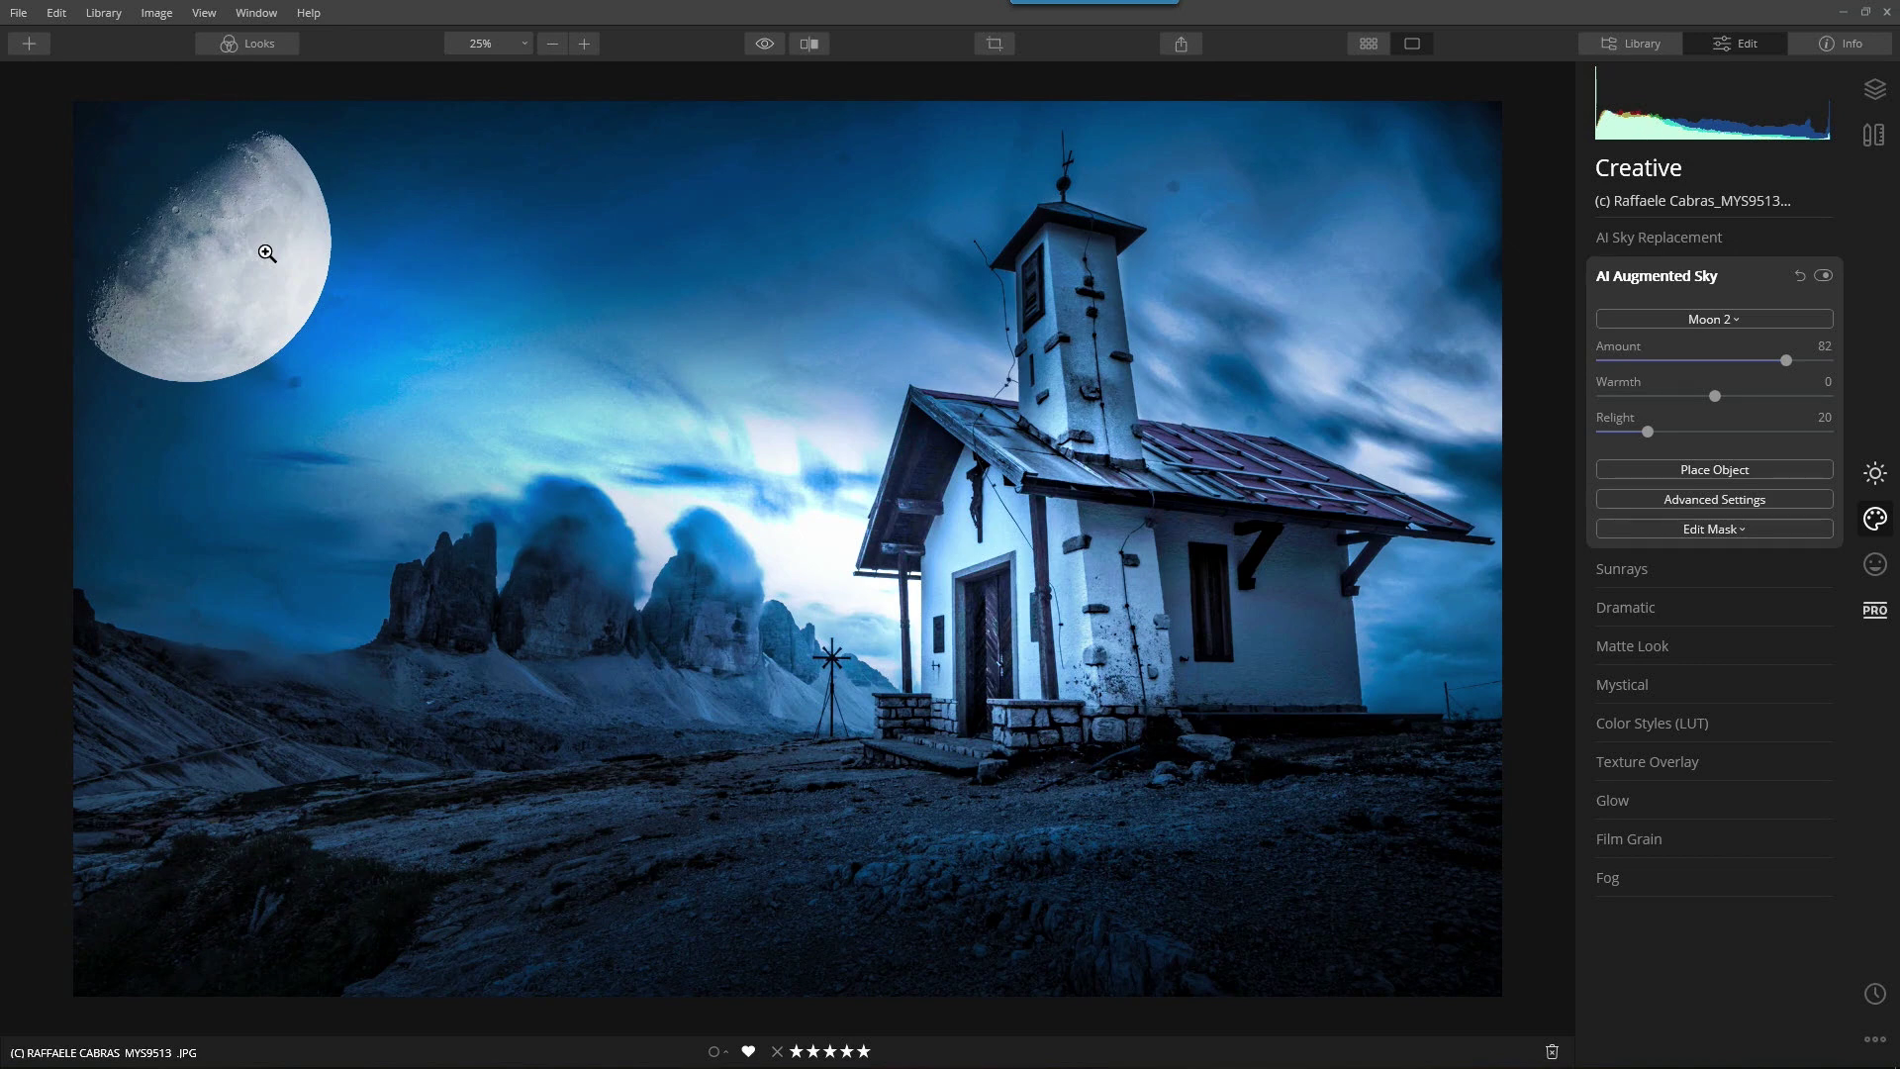
- Review the image from the layer list at the lower stamped layer and at Adjustment Layer 1
{"action": "left_click", "coordinate": [1866, 102]}
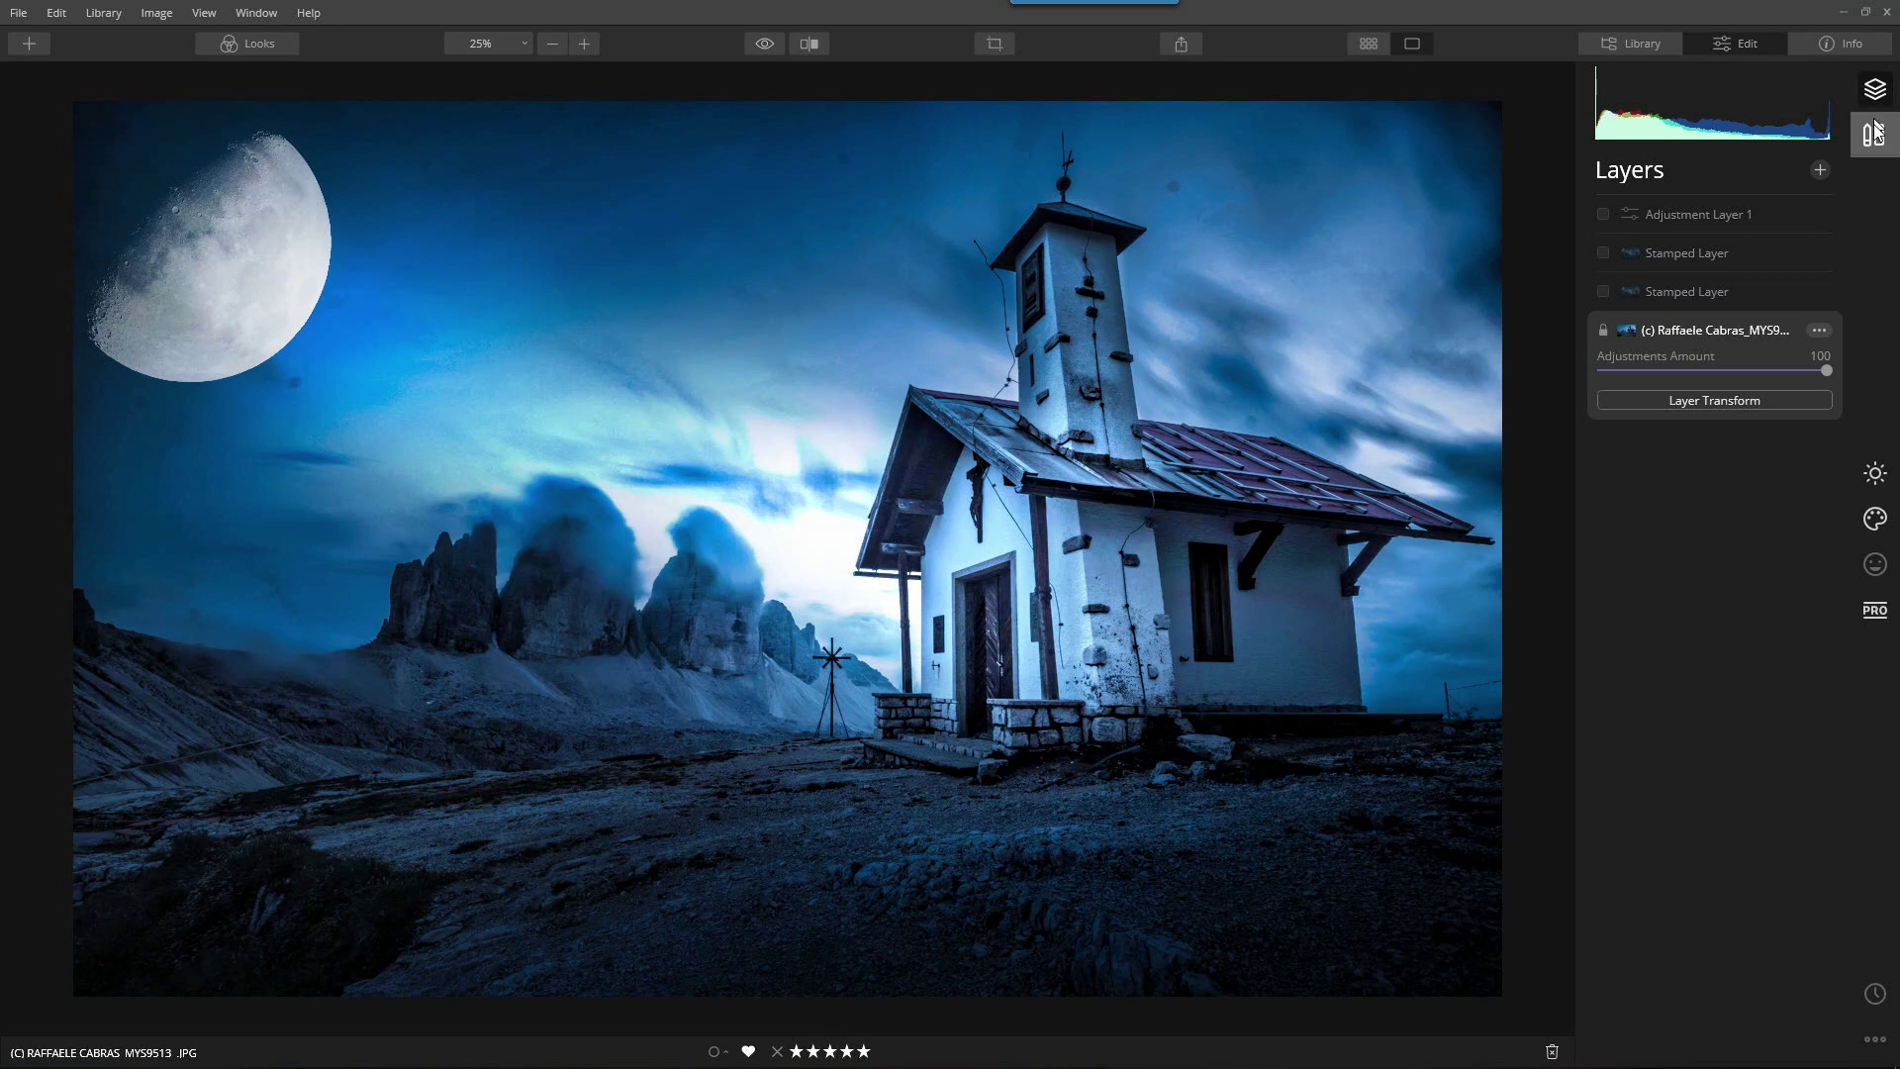
{"action": "left_click", "coordinate": [1672, 293]}
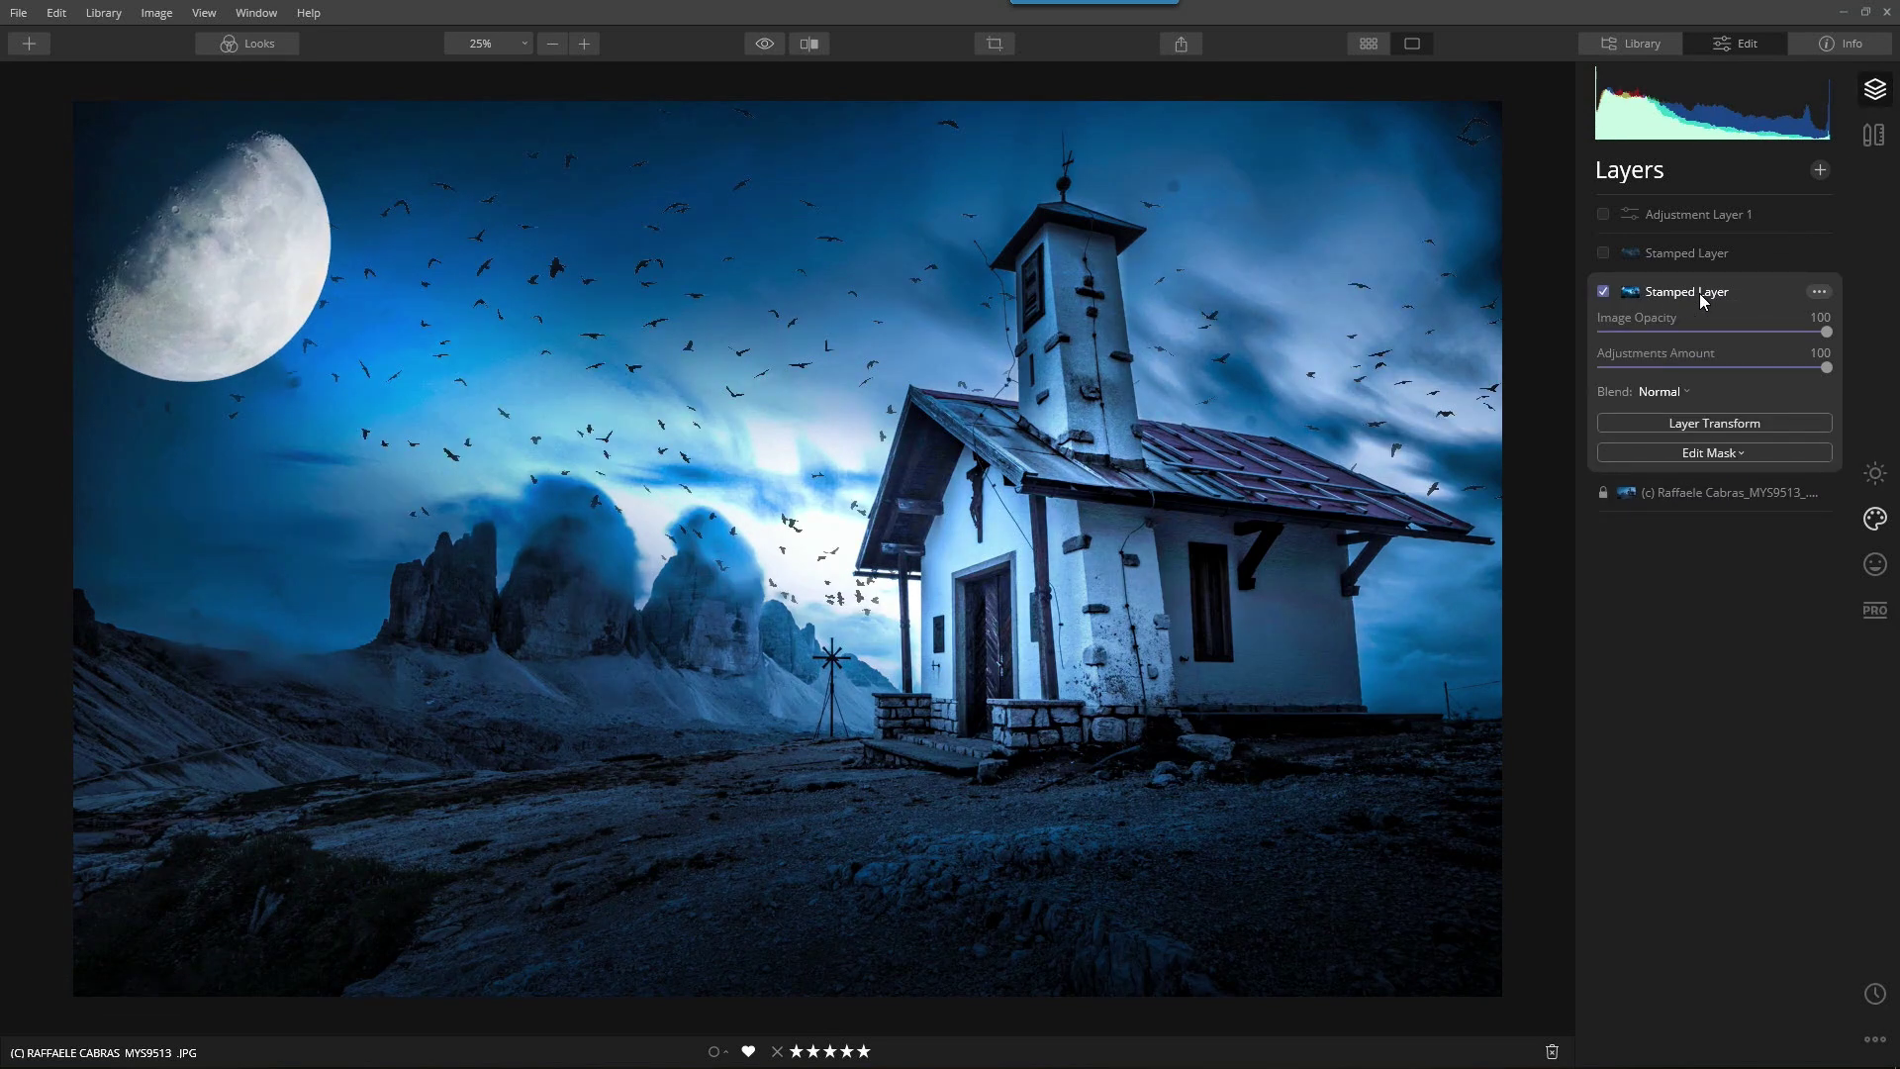
{"action": "left_click", "coordinate": [1688, 212]}
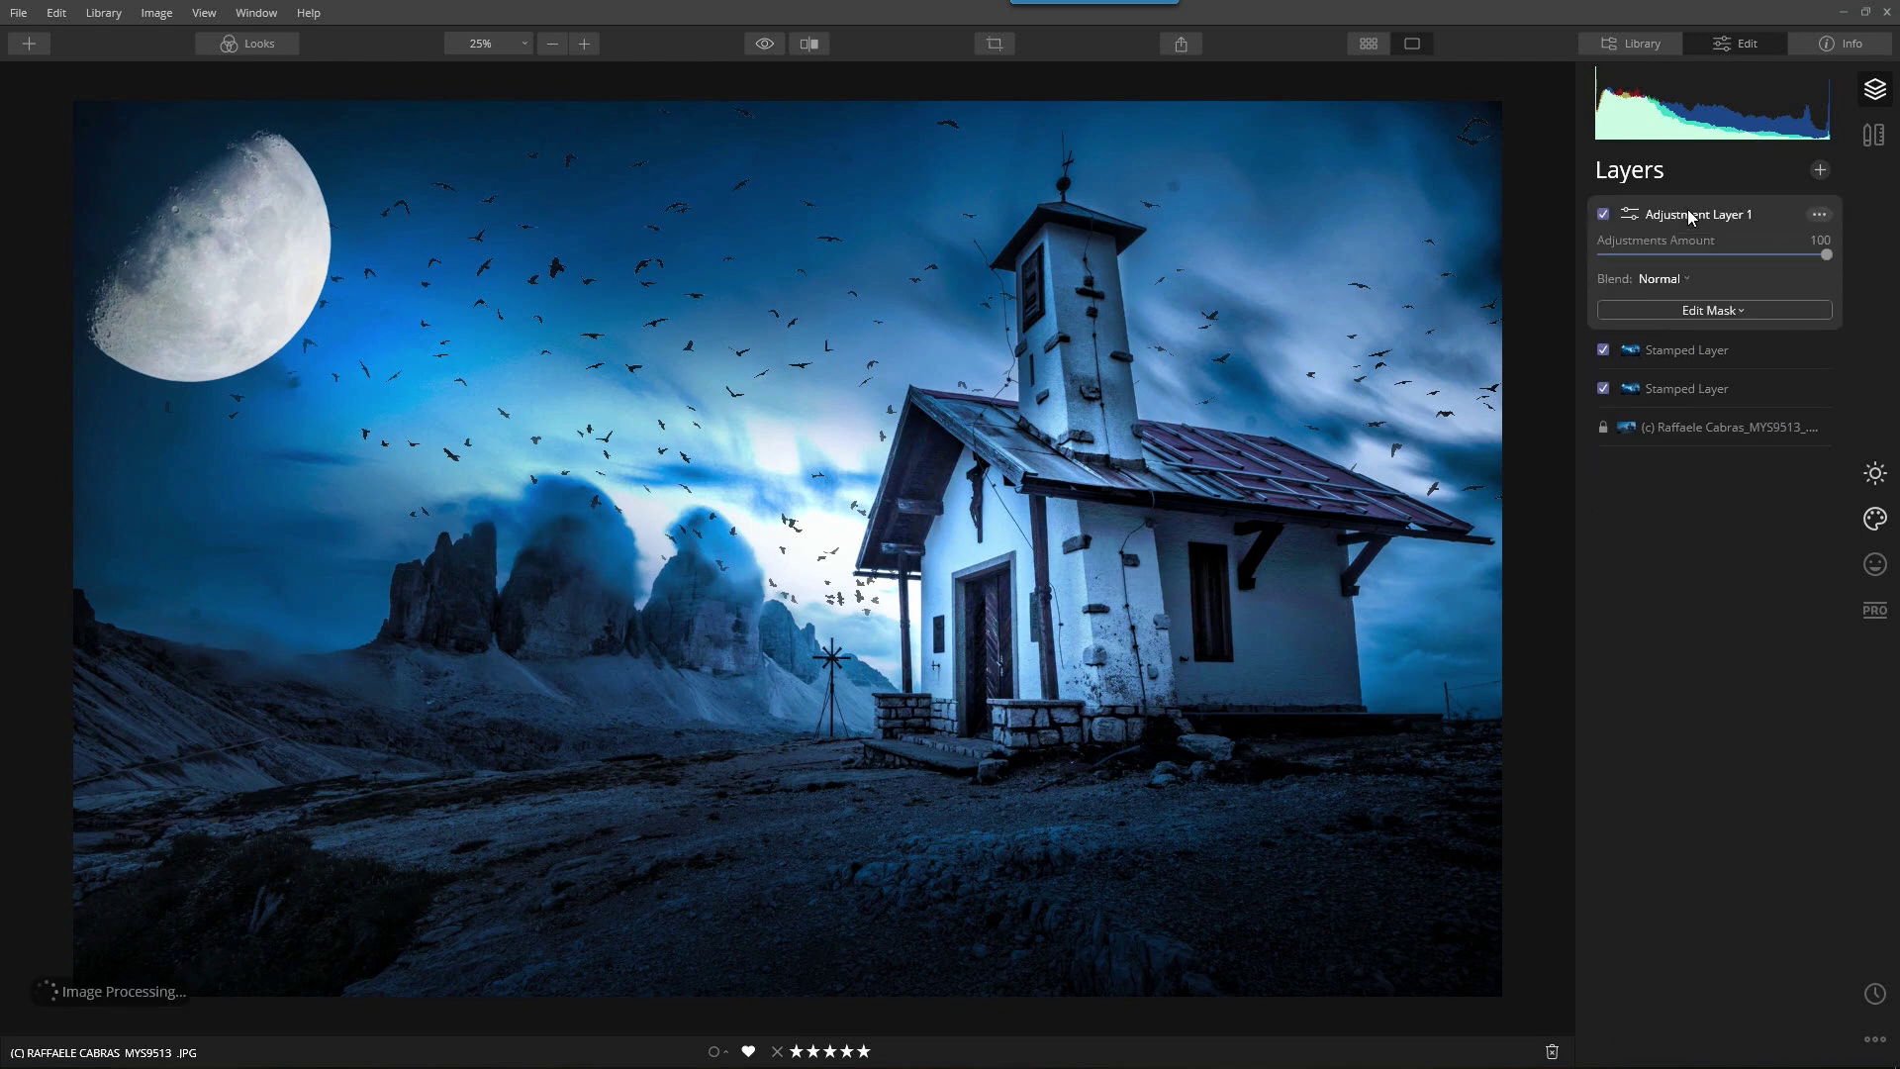